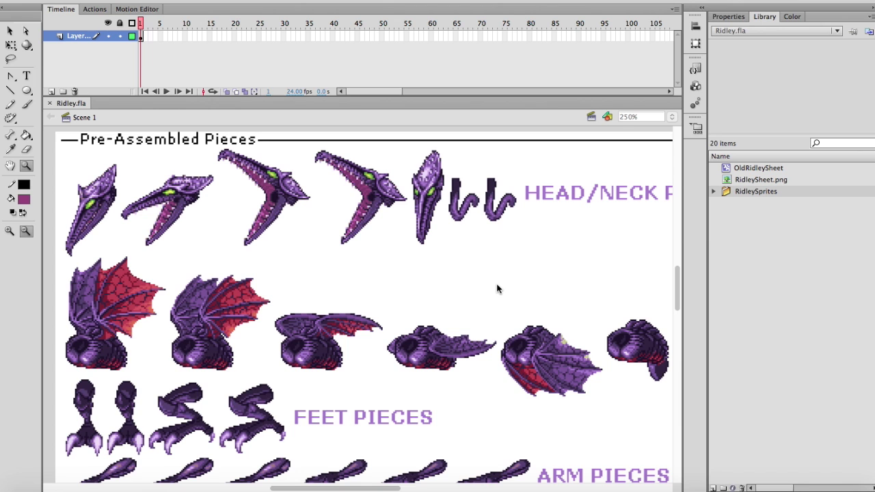
# Examine the old Ridley sprite beside the sheet, the sprite sheet in Preview, and the artwork and original sheet in Safari.
pyautogui.hscroll(-3, 497, 288)
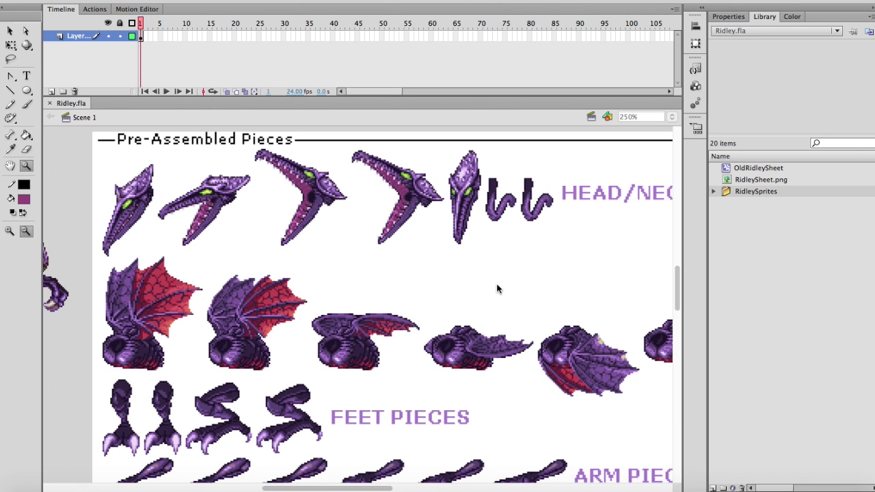
pyautogui.hscroll(-10, 498, 277)
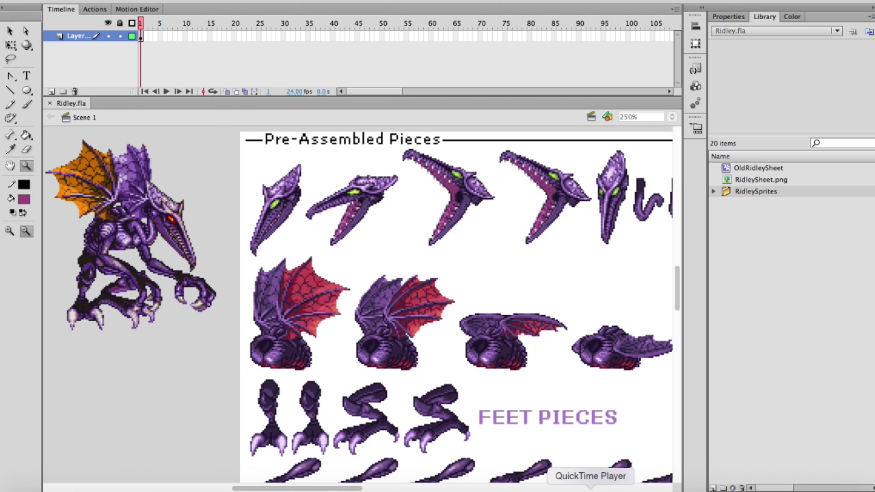
pyautogui.click(727, 482)
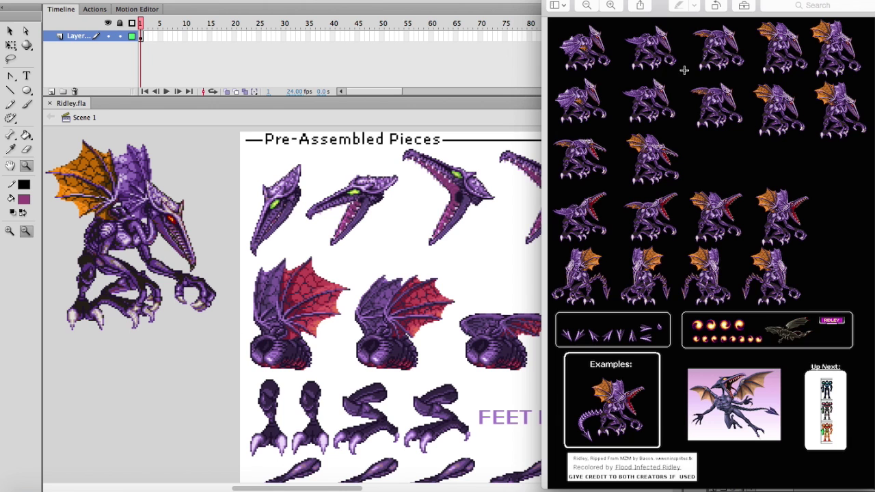
pyautogui.click(160, 487)
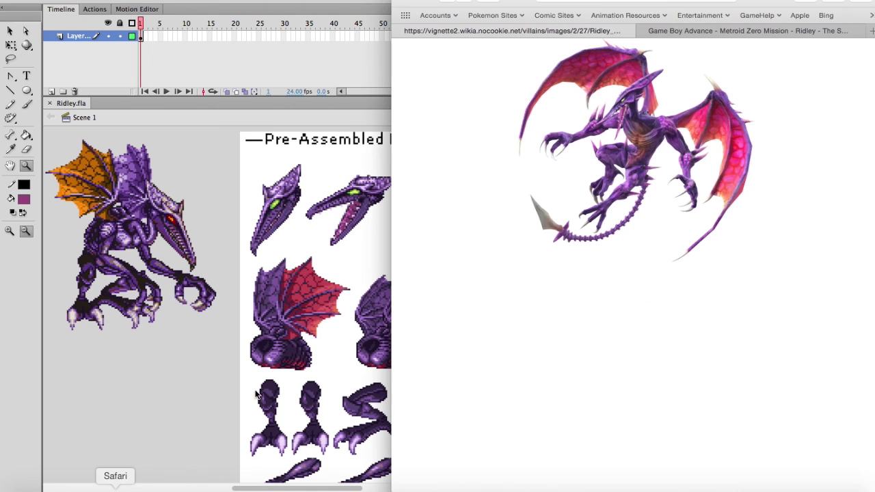
pyautogui.click(709, 30)
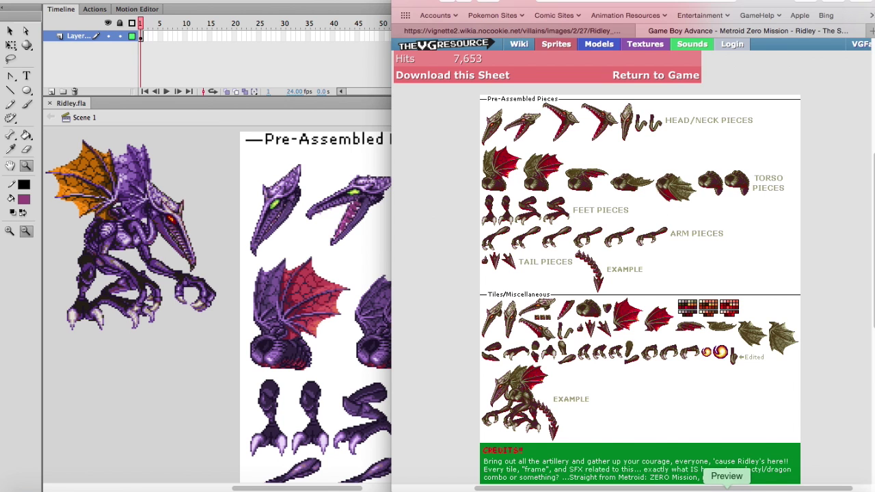
pyautogui.click(727, 488)
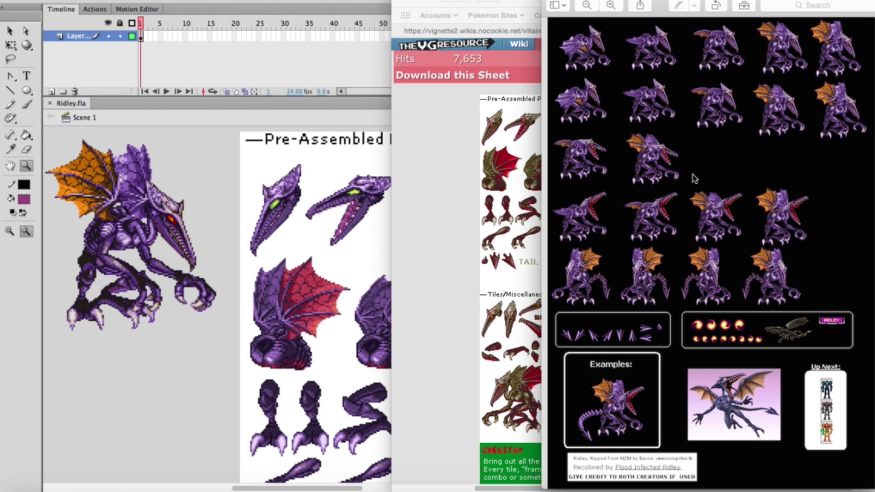
pyautogui.click(261, 171)
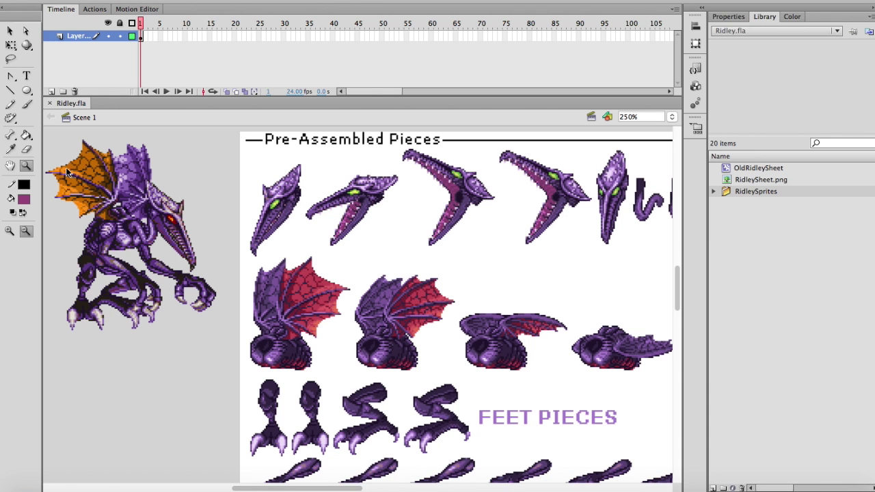
# Examine the old orange-winged sprite up close and compare it with the recoloured head and torso pieces on the sheet.
pyautogui.moveTo(49, 155); pyautogui.dragTo(240, 315)
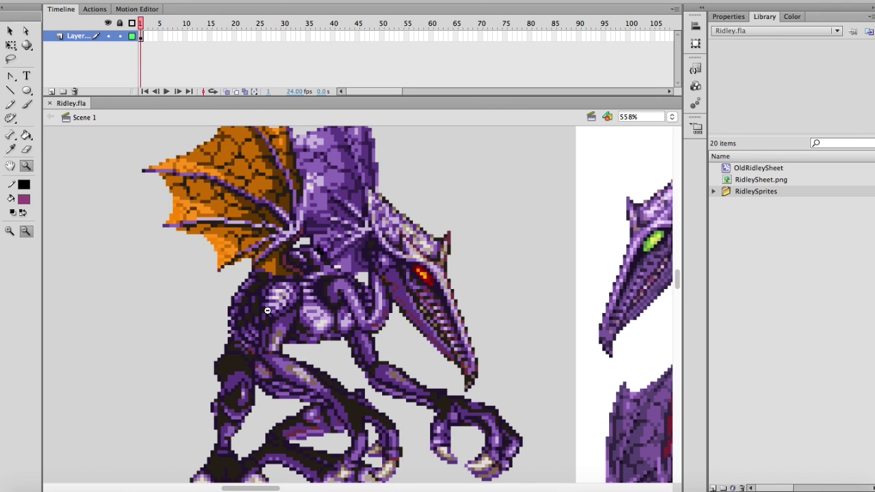
pyautogui.scroll(-3, 319, 308)
pyautogui.scroll(2, 319, 309)
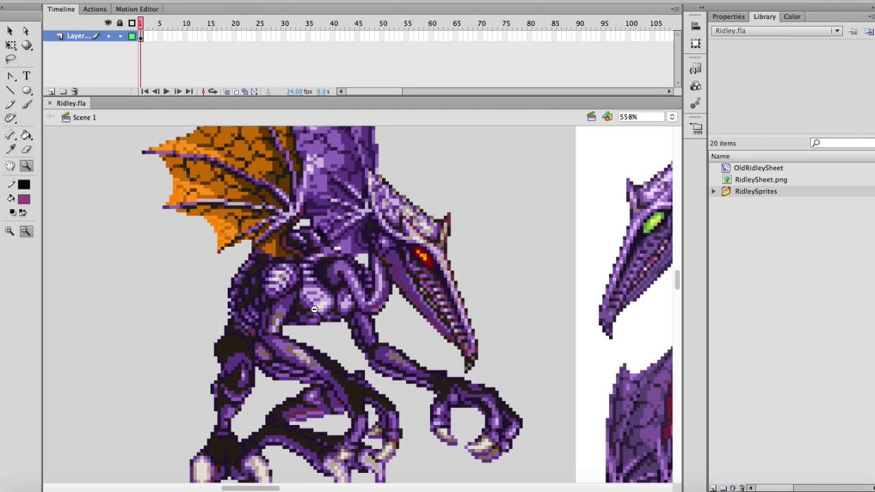
pyautogui.scroll(-1, 320, 309)
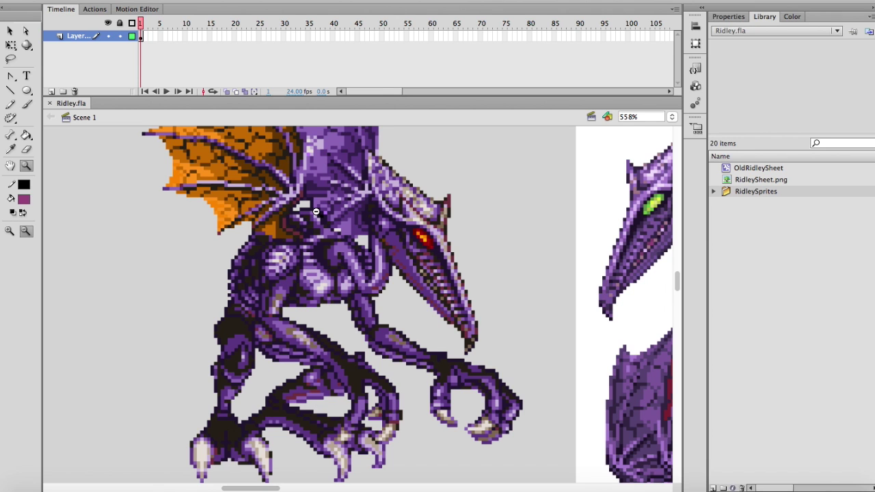
pyautogui.scroll(4, 320, 218)
pyautogui.scroll(-3, 352, 210)
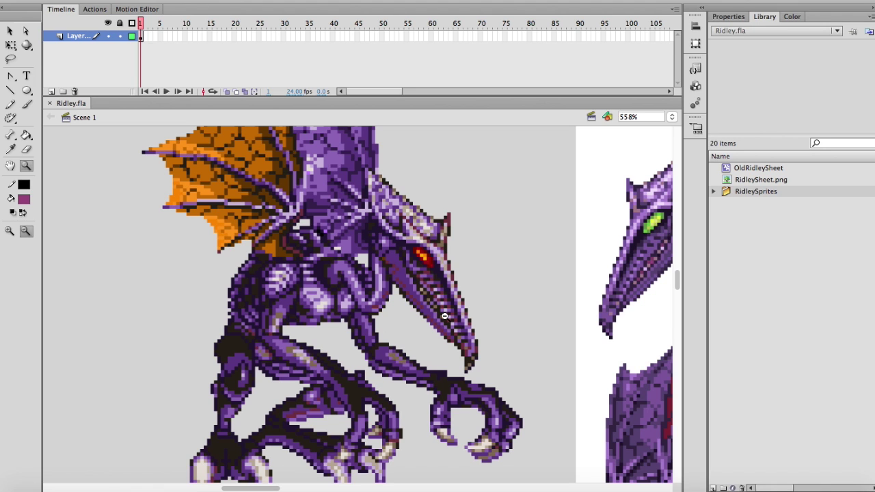
pyautogui.scroll(-3, 443, 313)
pyautogui.scroll(3, 443, 313)
pyautogui.hscroll(10, 407, 186)
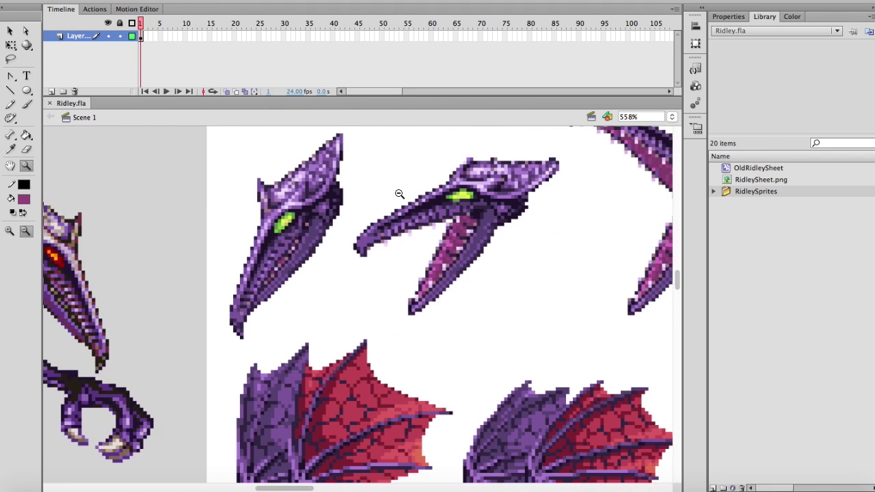
pyautogui.keyDown('alt'); pyautogui.click(398, 193); pyautogui.keyUp('alt')
pyautogui.scroll(-5, 383, 212)
pyautogui.scroll(1, 392, 225)
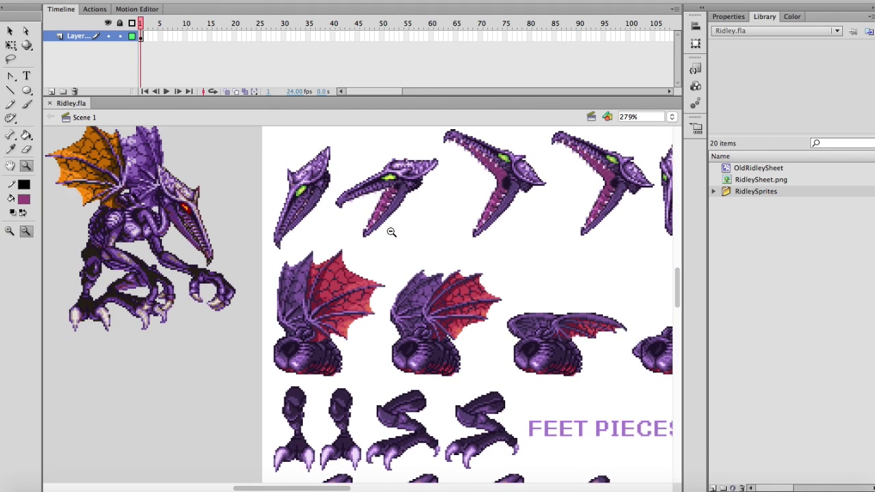
pyautogui.scroll(1, 131, 158)
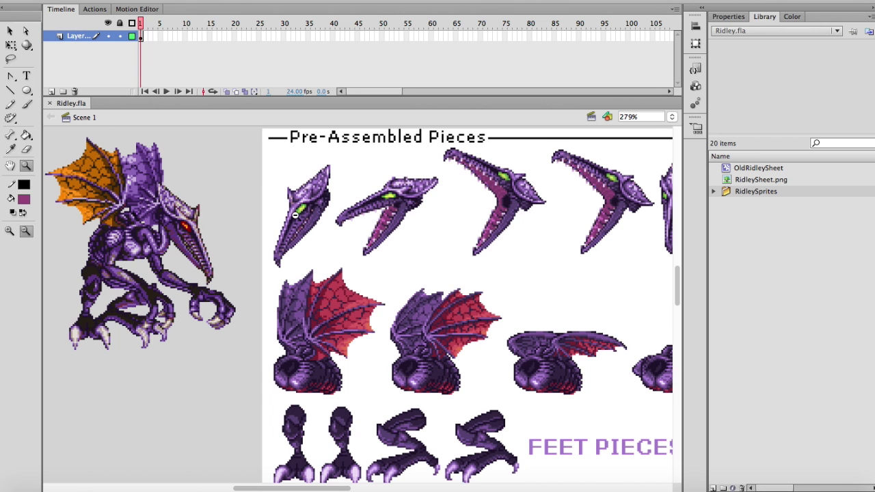
# Examine the Ridley artwork in Safari and compare it with the recoloured pieces throughout the Flash sprite sheet.
pyautogui.click(137, 485)
pyautogui.click(512, 30)
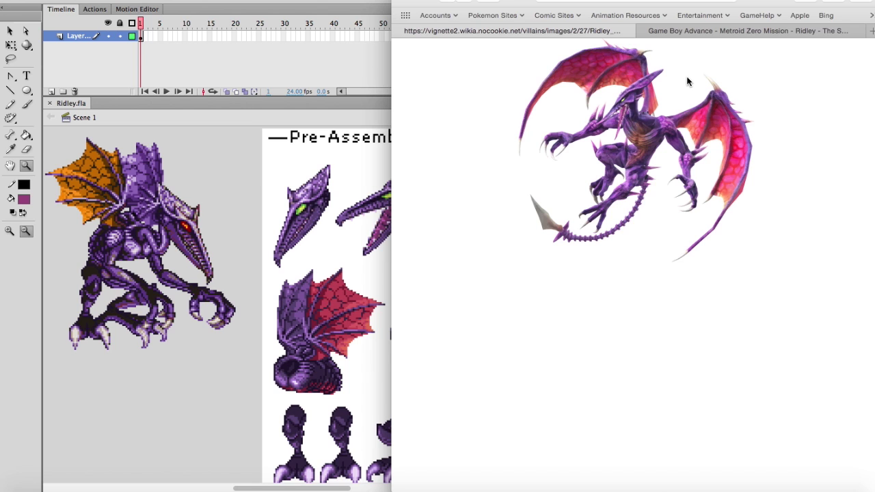
pyautogui.click(262, 162)
pyautogui.hscroll(5, 268, 162)
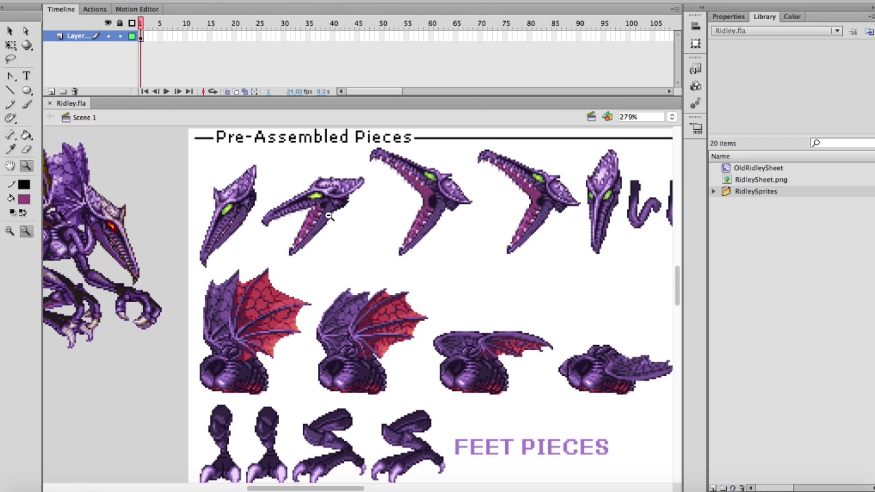
pyautogui.scroll(-10, 329, 216)
pyautogui.scroll(-8, 329, 216)
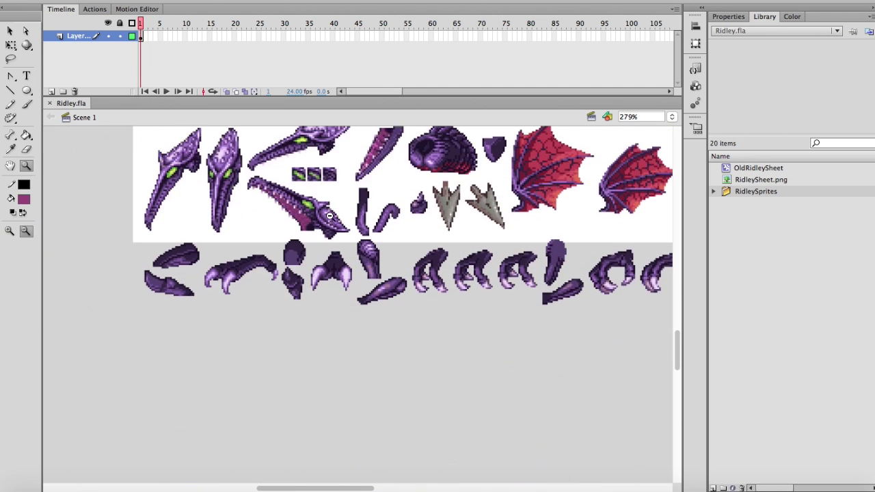
pyautogui.scroll(2, 330, 216)
pyautogui.scroll(12, 330, 216)
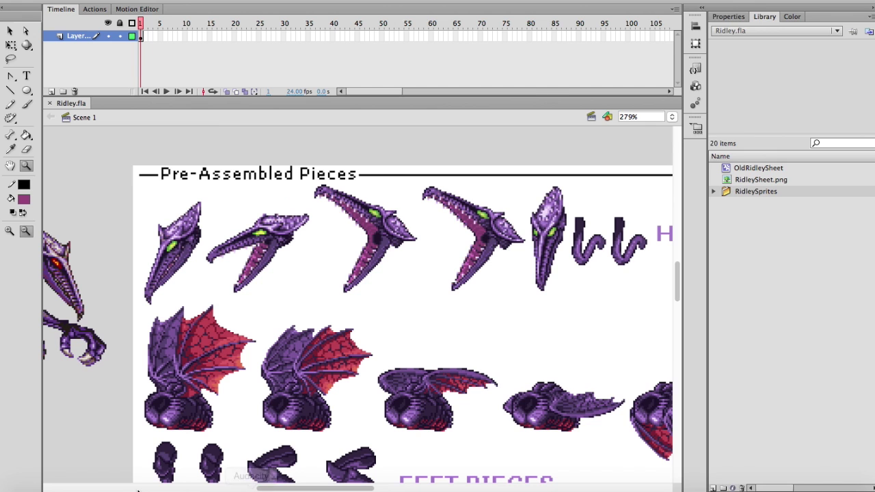
# Examine the original Zero Mission sheet in Safari and compare it with the recoloured Pre-Assembled and Tiles/Miscellaneous pieces in Flash.
pyautogui.click(116, 490)
pyautogui.click(674, 31)
pyautogui.scroll(-5, 668, 427)
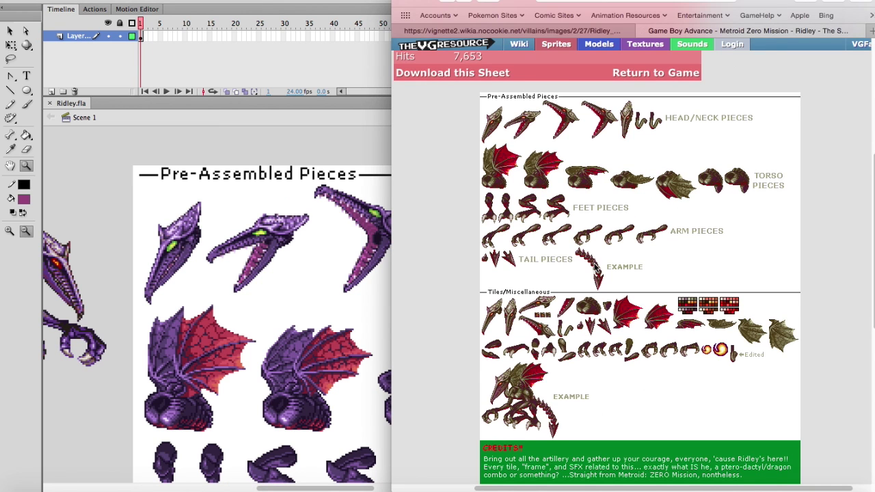
pyautogui.scroll(3, 682, 372)
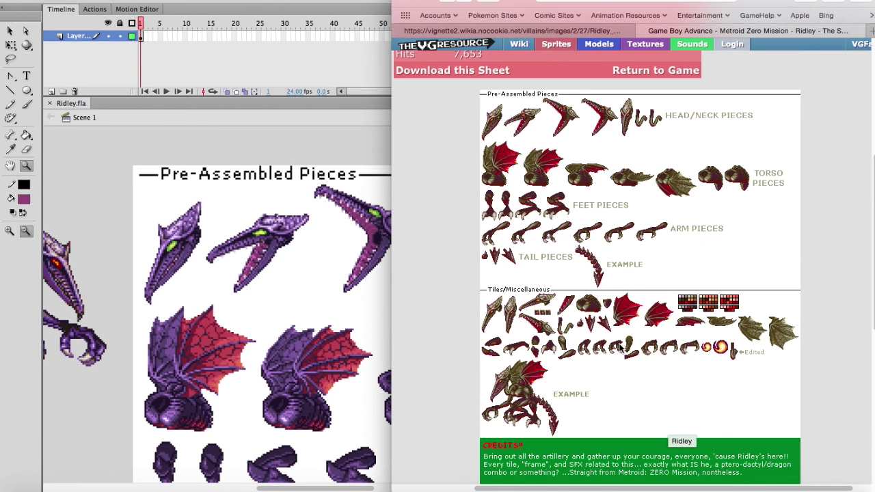
pyautogui.click(369, 308)
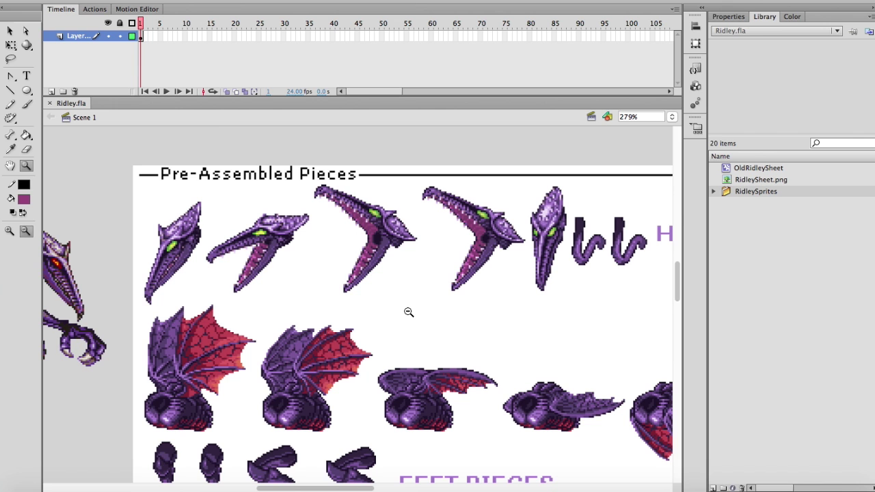
pyautogui.scroll(-2, 408, 312)
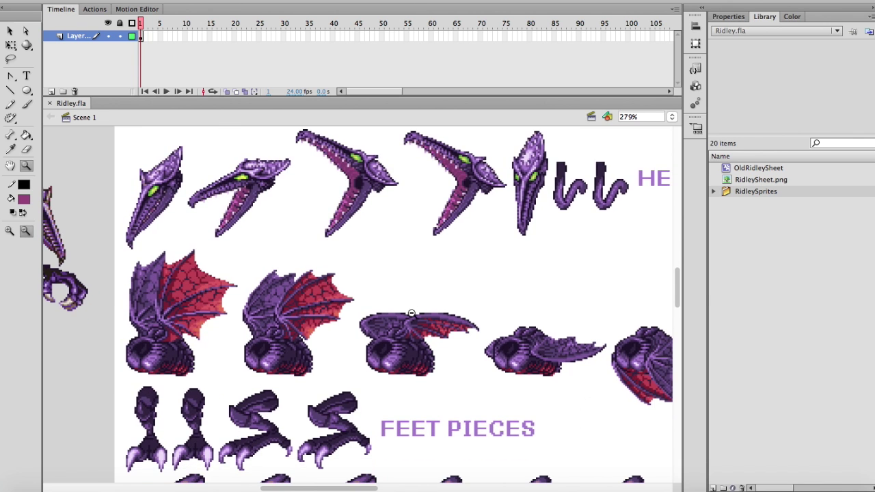
pyautogui.scroll(-15, 411, 313)
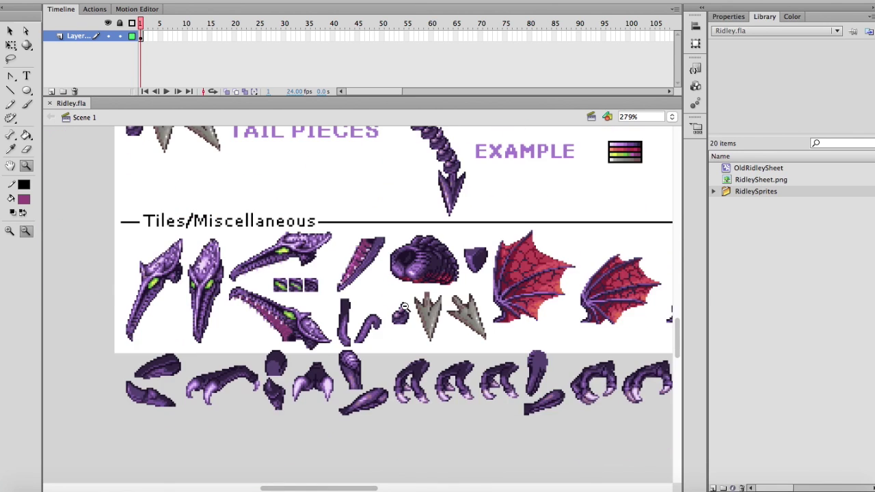
pyautogui.scroll(15, 404, 307)
pyautogui.scroll(-1, 407, 308)
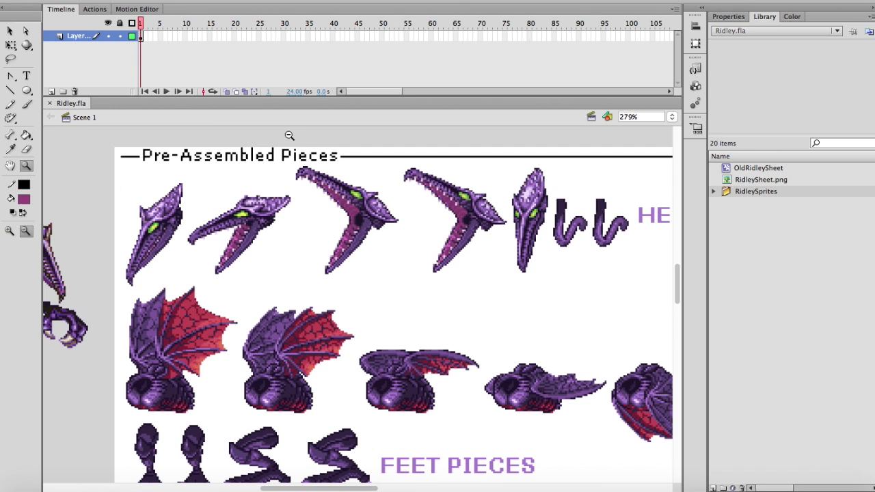
# Create a graphic symbol named Ridley Head and put blank keyframes on frames 1 to 8 of its layer.
pyautogui.click(10, 31)
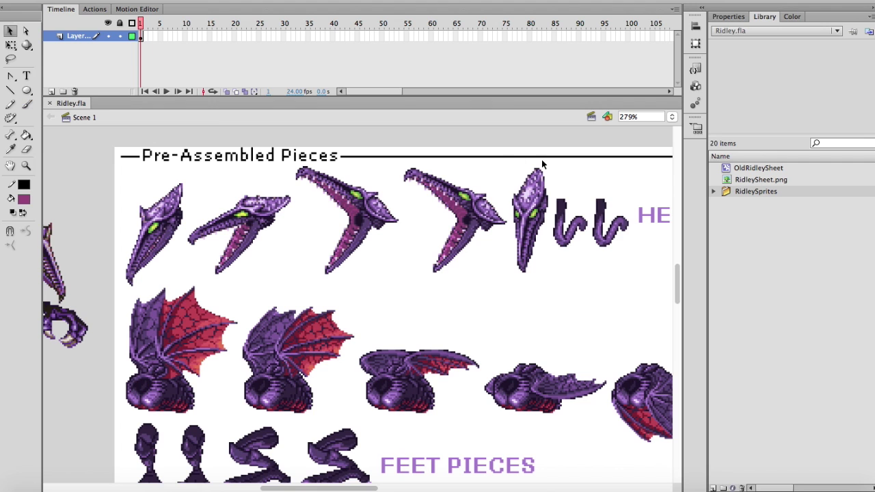
pyautogui.click(151, 0)
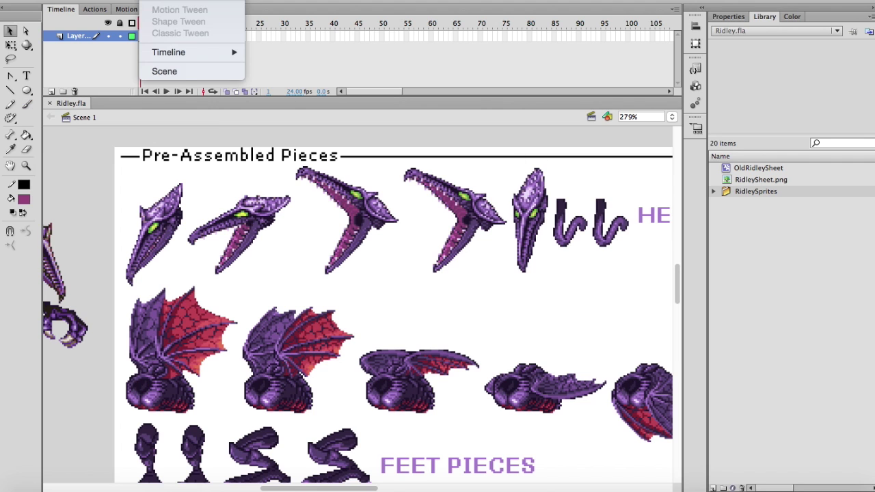
pyautogui.click(171, 0)
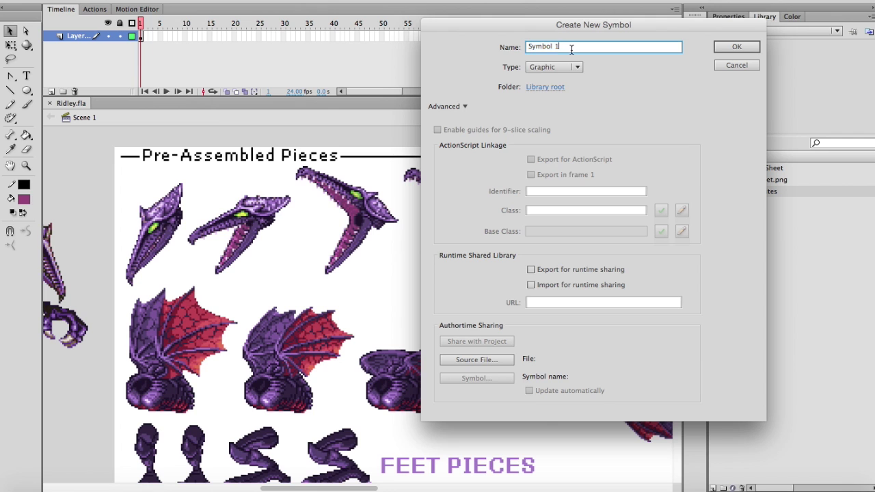
pyautogui.write('Ridley Head')
pyautogui.press('Return')
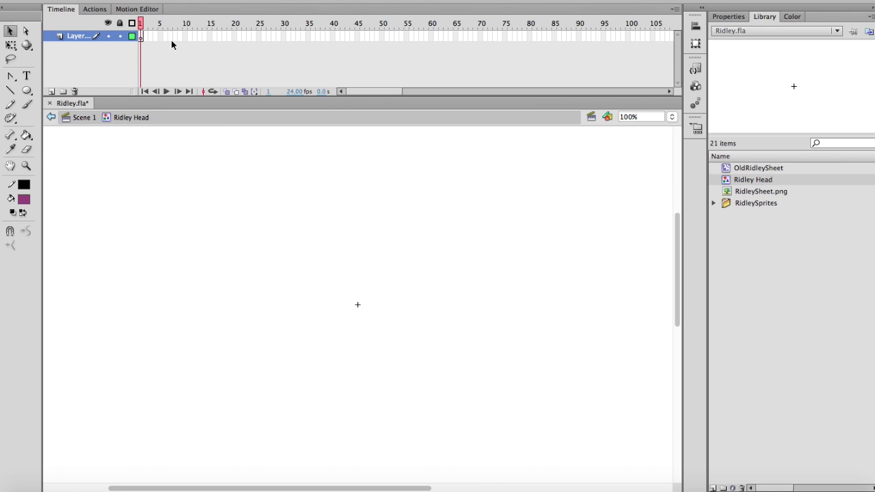
pyautogui.moveTo(143, 39); pyautogui.dragTo(157, 24)
pyautogui.press('F6')
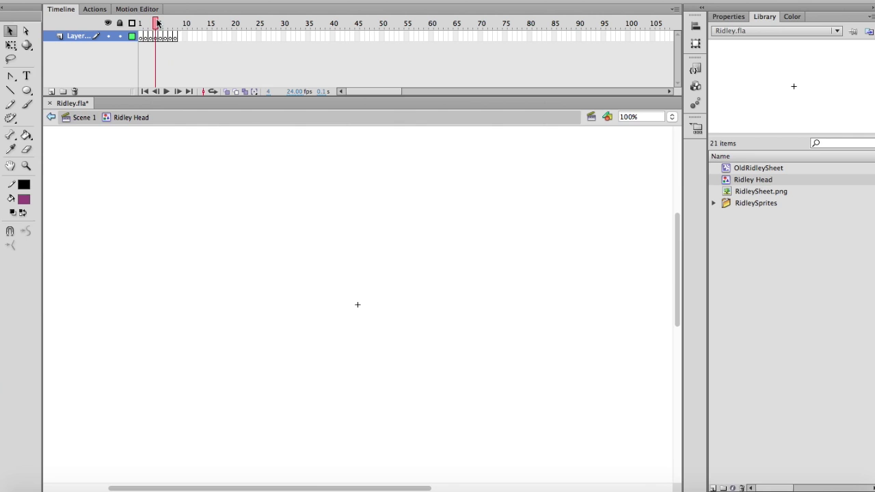
# Copy the first closed-mouth head from the main scene's sprite sheet into frame 1 of the Ridley Head symbol.
pyautogui.click(75, 121)
pyautogui.click(11, 59)
pyautogui.moveTo(124, 244)
pyautogui.mouseDown()
pyautogui.moveTo(131, 195)
pyautogui.moveTo(155, 178)
pyautogui.moveTo(188, 175)
pyautogui.moveTo(195, 208)
pyautogui.moveTo(167, 260)
pyautogui.moveTo(124, 292)
pyautogui.moveTo(132, 251)
pyautogui.mouseUp()
pyautogui.doubleClick(726, 179)
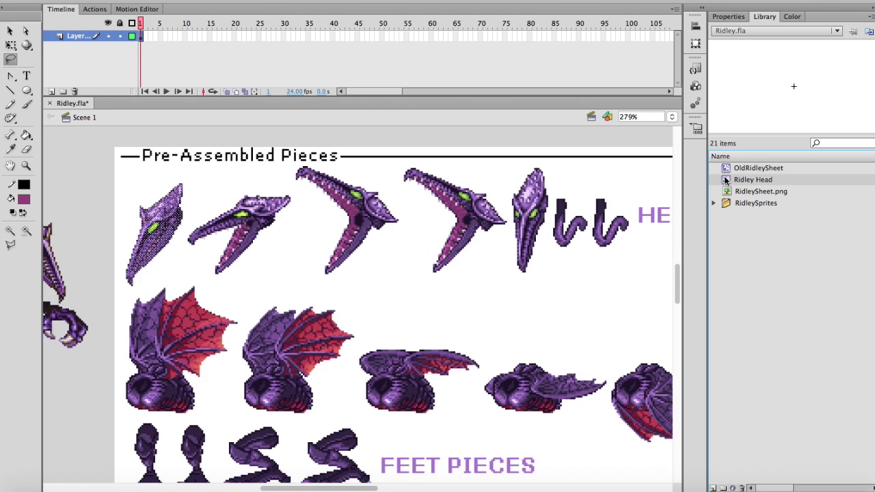
pyautogui.moveTo(156, 22); pyautogui.dragTo(126, 29)
pyautogui.hotkey('ctrl', 'v')
# Move the pasted head in frame 1 entirely to the left of the symbol's registration point.
pyautogui.click(26, 165)
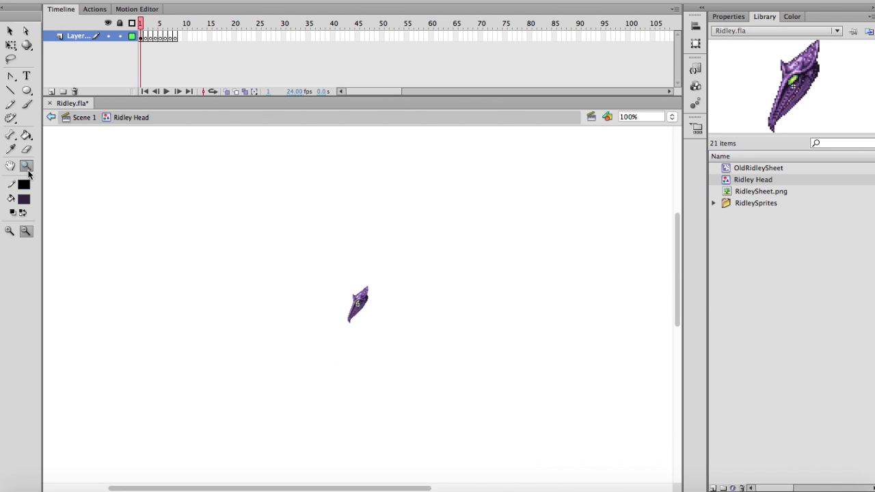
pyautogui.moveTo(331, 281); pyautogui.dragTo(387, 330)
pyautogui.click(10, 30)
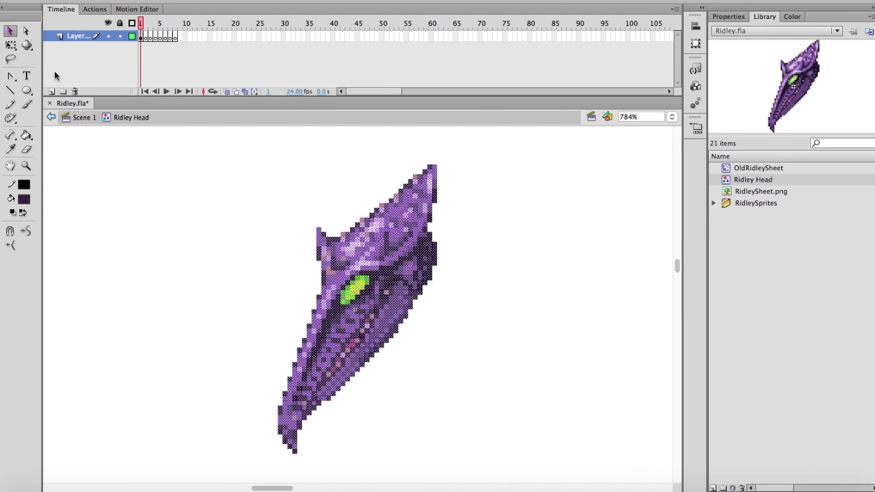
pyautogui.moveTo(346, 267); pyautogui.dragTo(222, 247)
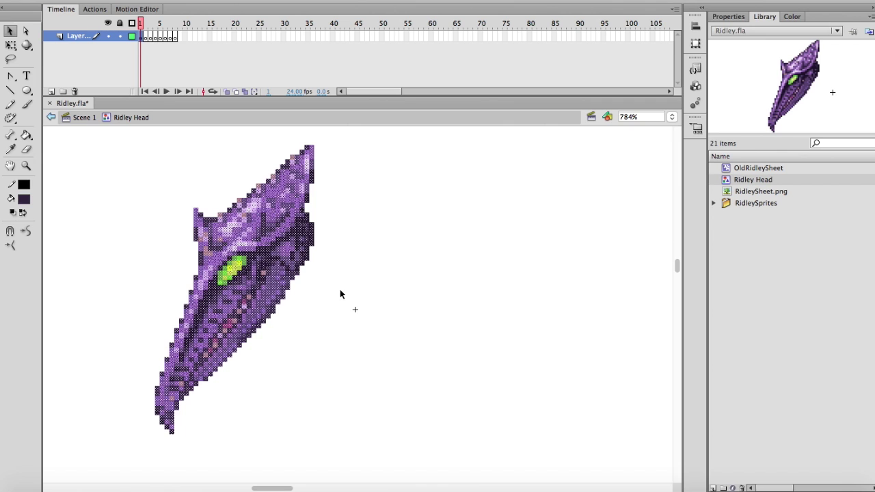
# Try to free-transform the head in frame 1 from its lower-right corner after shifting its transformation point, and deselect it.
pyautogui.press('q')
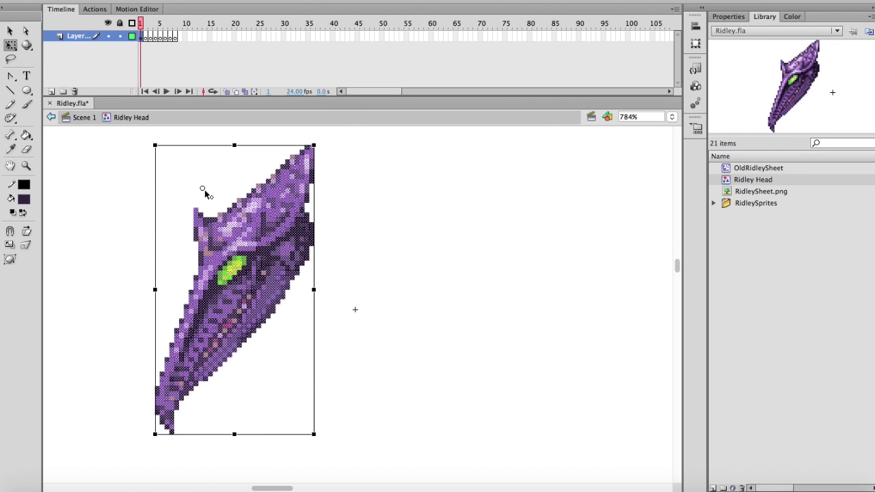
pyautogui.moveTo(202, 190); pyautogui.dragTo(203, 197)
pyautogui.moveTo(321, 437); pyautogui.dragTo(250, 353)
pyautogui.hotkey('ctrl', 'z')
pyautogui.moveTo(318, 436); pyautogui.dragTo(303, 420)
pyautogui.click(348, 375)
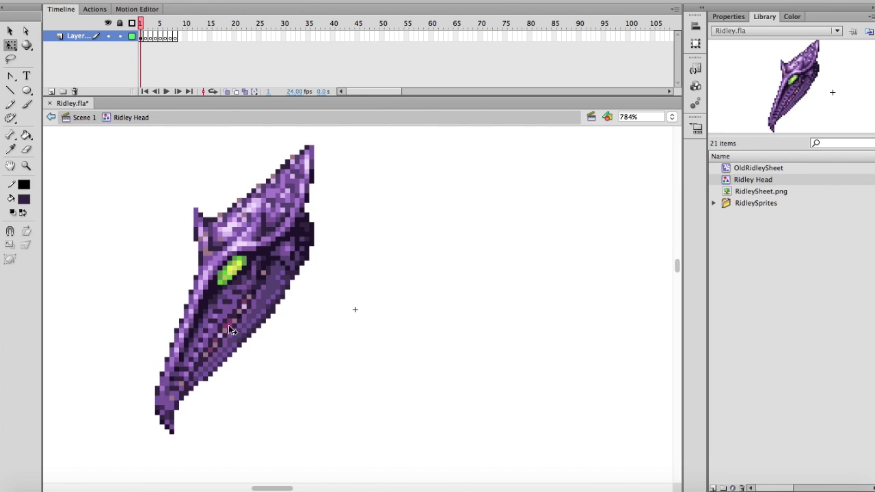
# Move the whole head in frame 1 so that its jaw sits over the symbol's registration point, and deselect it.
pyautogui.moveTo(147, 453); pyautogui.dragTo(342, 141)
pyautogui.moveTo(281, 227)
pyautogui.mouseDown()
pyautogui.moveTo(359, 252)
pyautogui.moveTo(362, 245)
pyautogui.mouseUp()
pyautogui.click(445, 266)
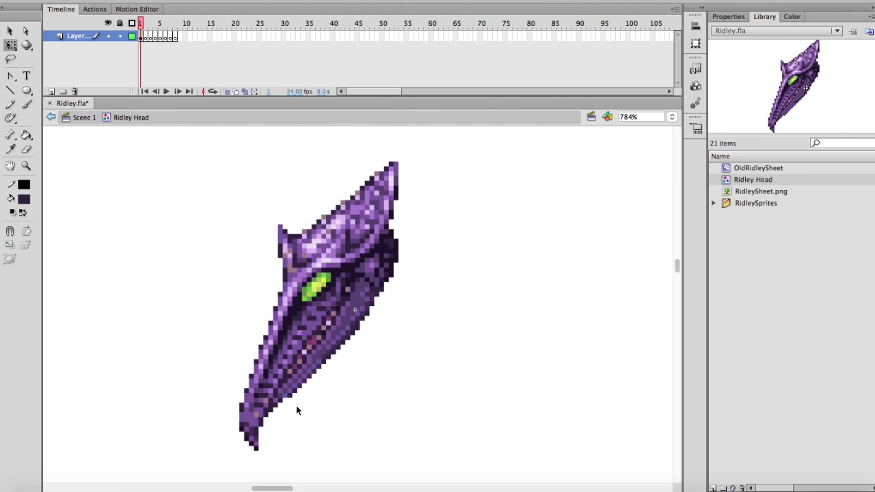
# Copy the half-open-mouth head from the main scene into frame 2 of Ridley Head and align it with frame 1's head while editing multiple frames.
pyautogui.click(150, 39)
pyautogui.click(146, 38)
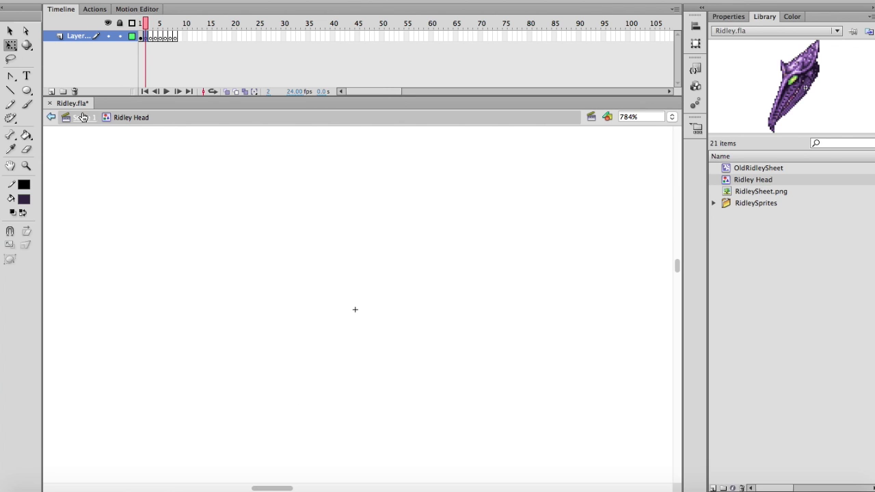
pyautogui.click(83, 118)
pyautogui.moveTo(296, 193); pyautogui.dragTo(190, 289)
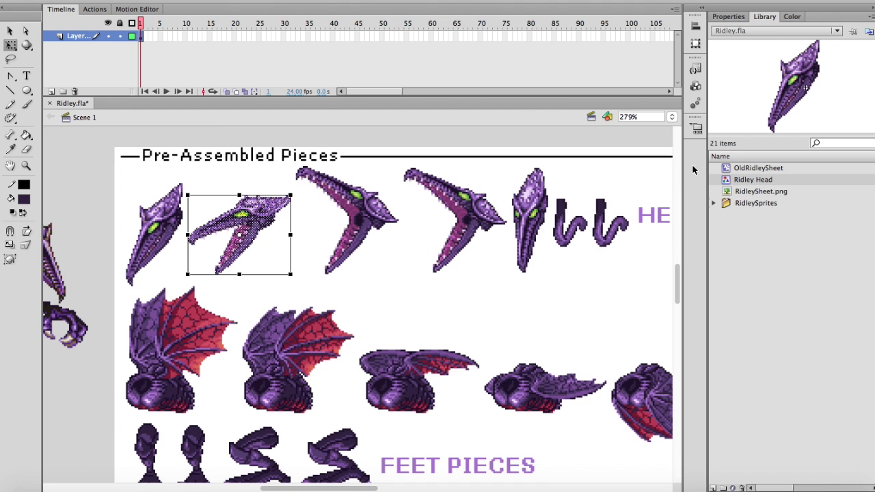
pyautogui.doubleClick(726, 181)
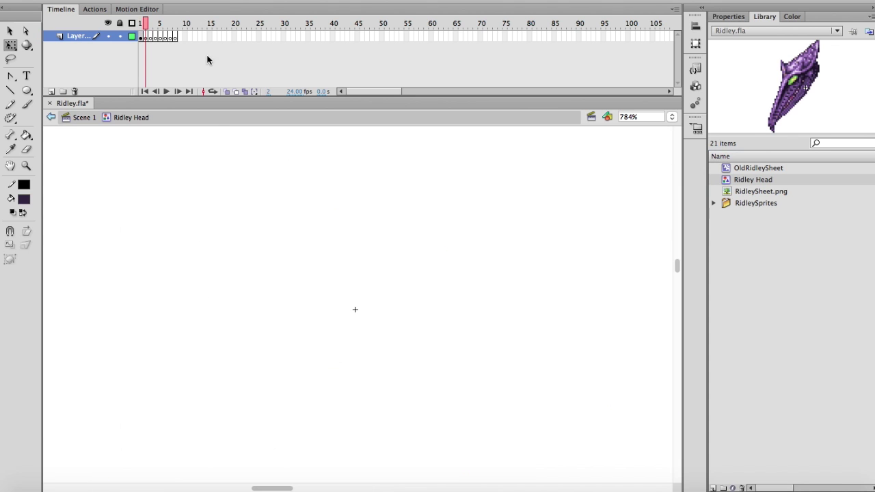
pyautogui.click(245, 92)
pyautogui.press('super+v')
pyautogui.moveTo(418, 251); pyautogui.dragTo(371, 285)
# Copy the two wide-open-mouth heads from the main scene into frames 3 and 4 of Ridley Head and align them with each other.
pyautogui.click(85, 117)
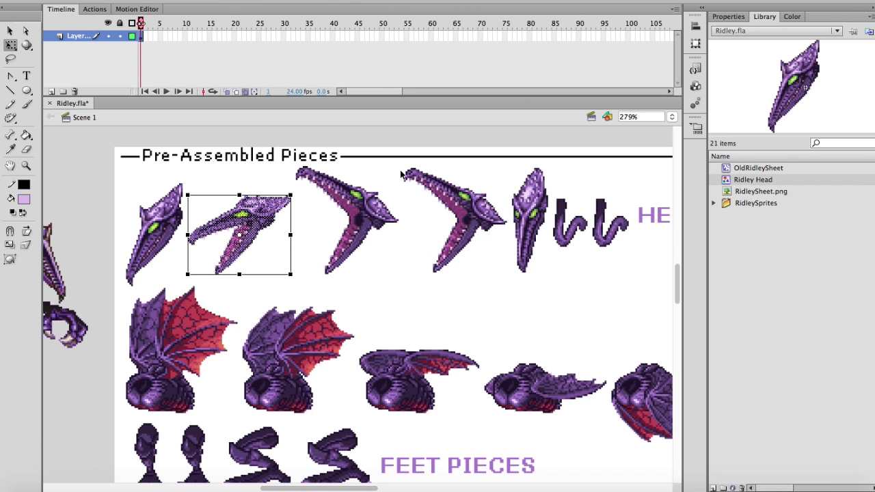
pyautogui.moveTo(399, 164); pyautogui.dragTo(510, 283)
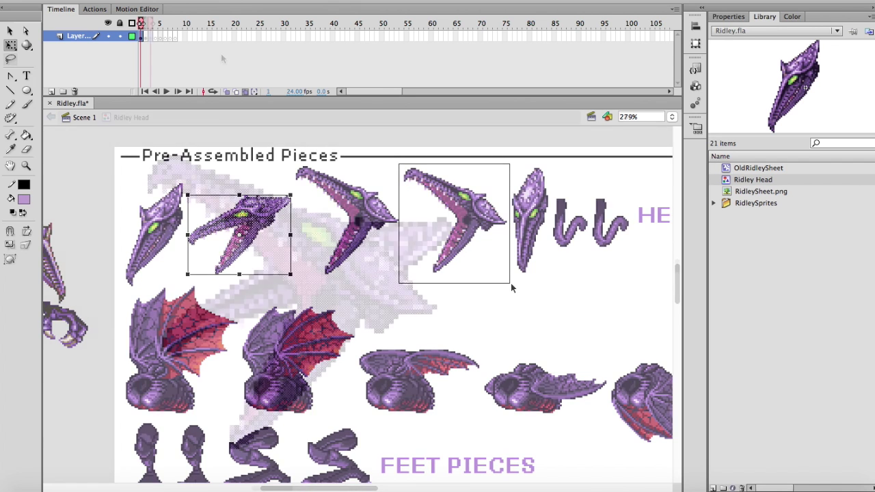
pyautogui.press('v')
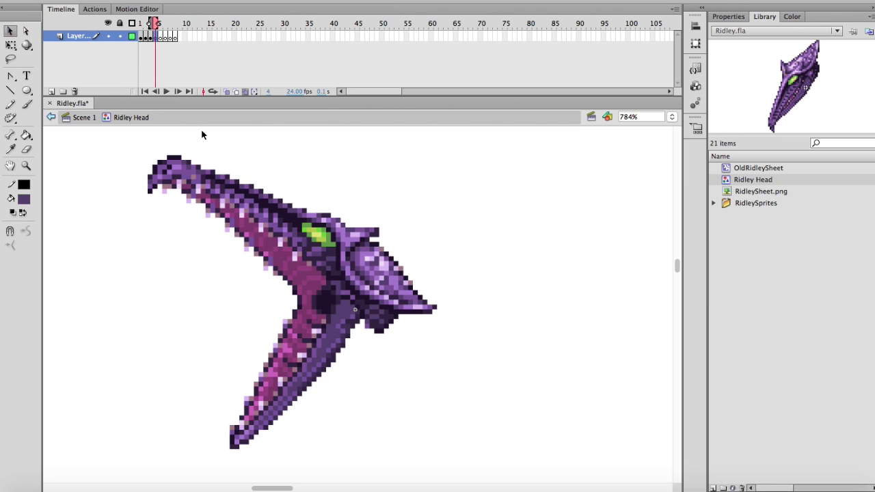
pyautogui.press('super+v')
pyautogui.moveTo(390, 282); pyautogui.dragTo(325, 284)
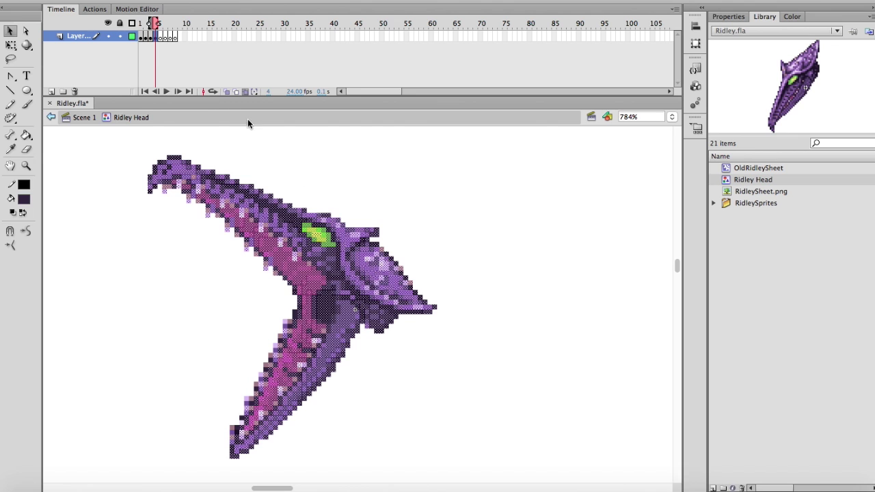
pyautogui.moveTo(155, 25)
pyautogui.mouseDown()
pyautogui.moveTo(140, 21)
pyautogui.moveTo(153, 24)
pyautogui.mouseUp()
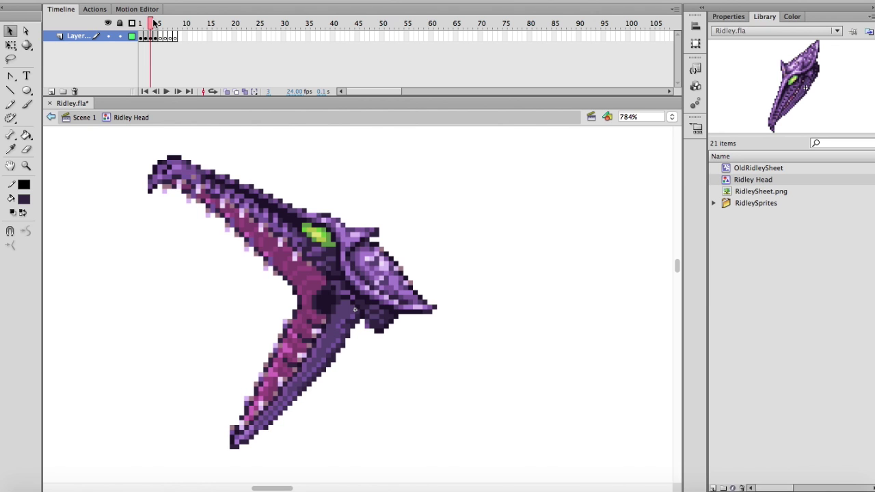
# Copy the front-facing head from the main scene into frame 5 of Ridley Head and place it over the registration point.
pyautogui.click(84, 117)
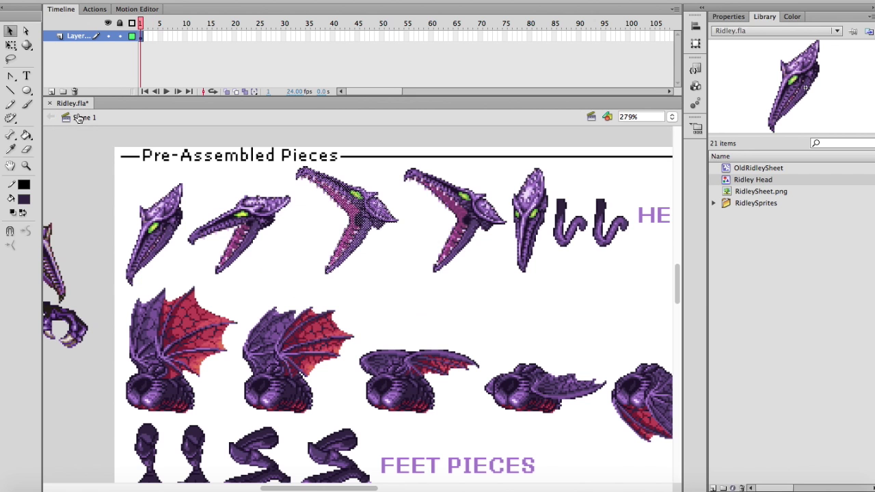
pyautogui.hscroll(5, 495, 266)
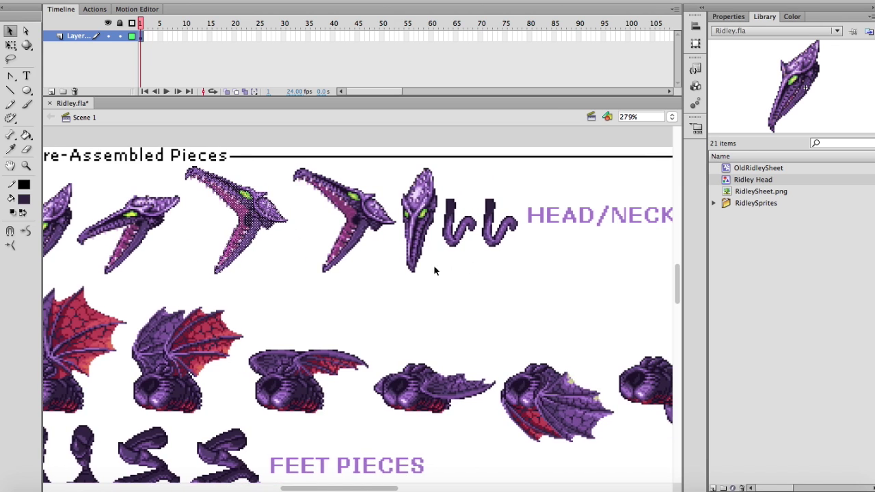
pyautogui.moveTo(402, 279)
pyautogui.mouseDown()
pyautogui.moveTo(431, 173)
pyautogui.moveTo(441, 166)
pyautogui.moveTo(401, 285)
pyautogui.mouseUp()
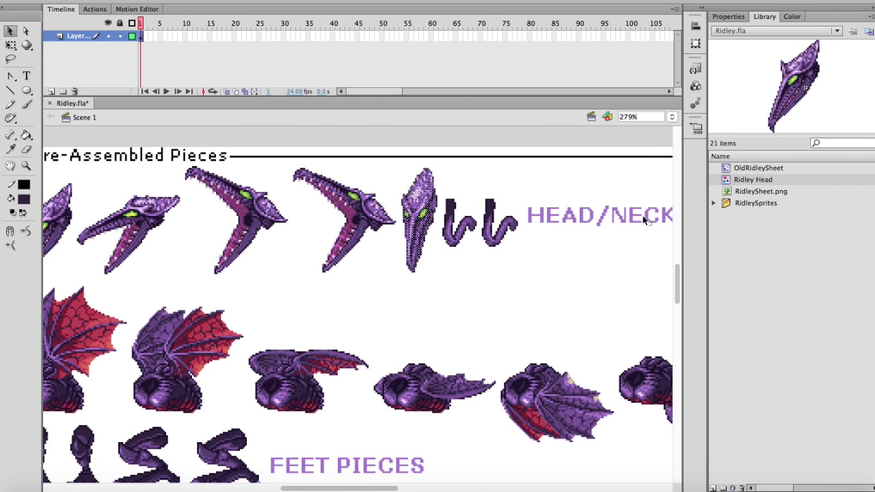
pyautogui.doubleClick(735, 179)
pyautogui.click(157, 28)
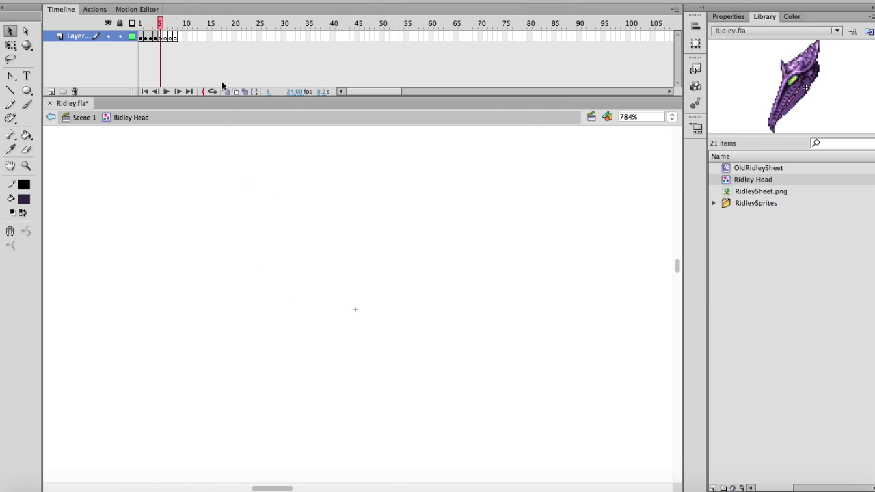
pyautogui.moveTo(373, 246); pyautogui.dragTo(359, 269)
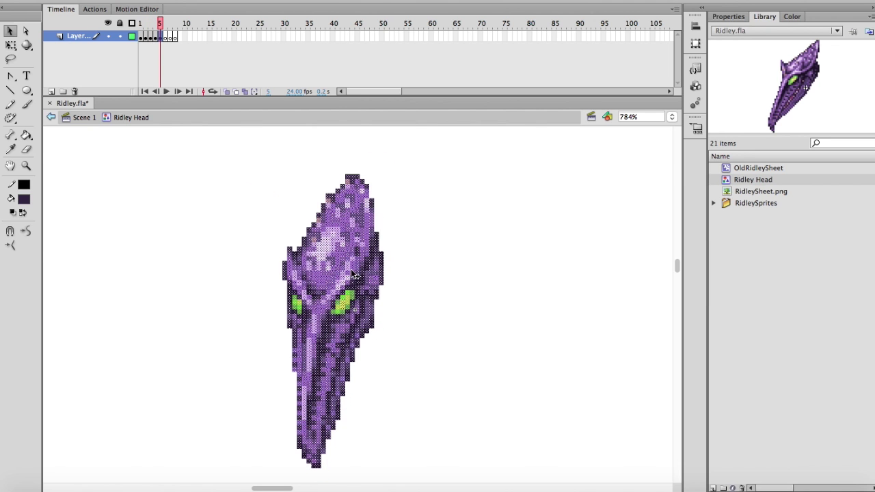
# Lasso the first jawless head under Tiles/Miscellaneous in the main scene and paste a copy into frame 6 of Ridley Head.
pyautogui.click(88, 120)
pyautogui.scroll(-4, 242, 240)
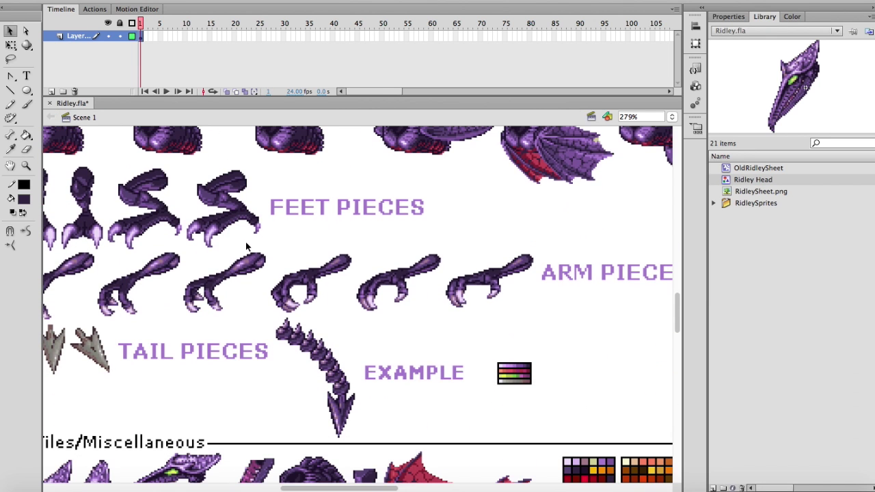
pyautogui.hscroll(-4, 254, 240)
pyautogui.scroll(-10, 254, 240)
pyautogui.scroll(2, 260, 232)
pyautogui.hscroll(2, 260, 232)
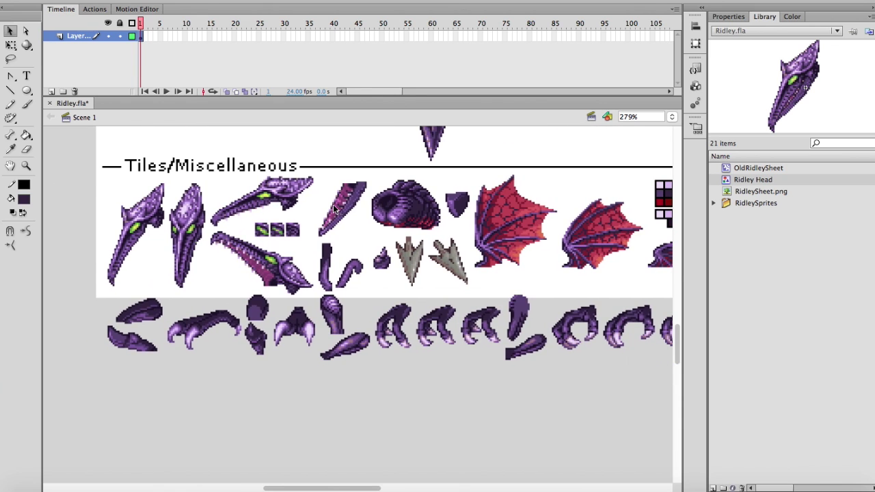
pyautogui.click(10, 59)
pyautogui.moveTo(94, 252)
pyautogui.mouseDown()
pyautogui.moveTo(119, 193)
pyautogui.moveTo(166, 174)
pyautogui.moveTo(176, 190)
pyautogui.moveTo(157, 242)
pyautogui.moveTo(122, 293)
pyautogui.moveTo(91, 283)
pyautogui.moveTo(92, 254)
pyautogui.mouseUp()
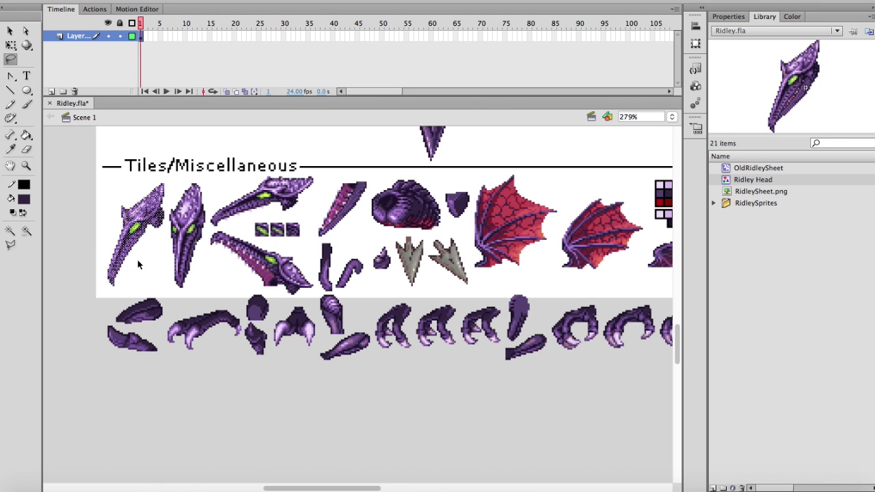
pyautogui.doubleClick(729, 182)
pyautogui.click(170, 36)
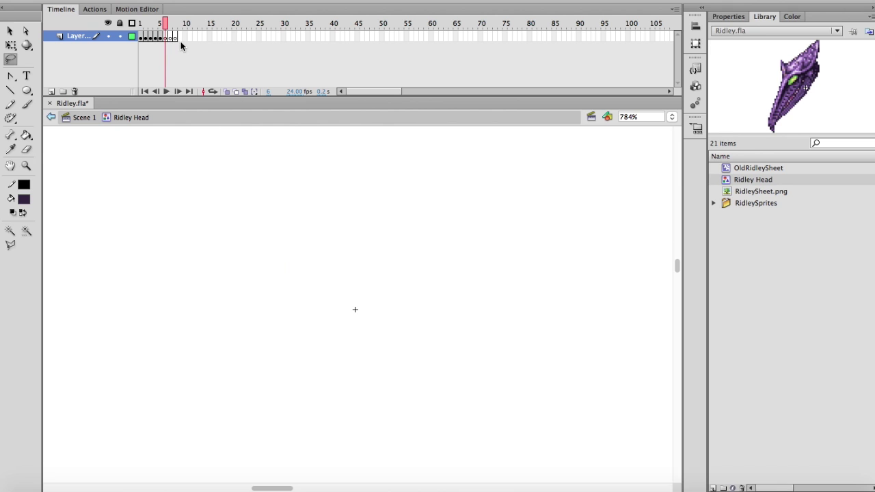
pyautogui.hotkey('ctrl', 'v')
pyautogui.press('v')
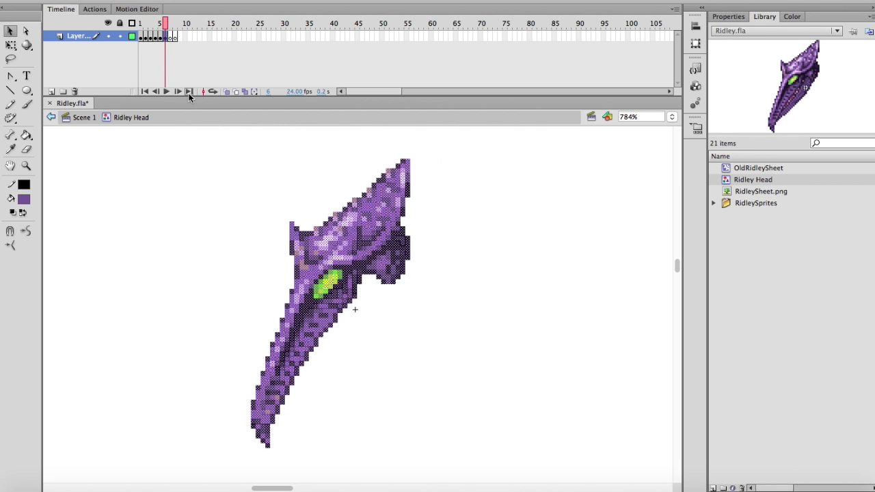
# Align the jawless head in frame 6 with frame 1's closed-mouth head while editing multiple frames, and compare both frames.
pyautogui.click(227, 91)
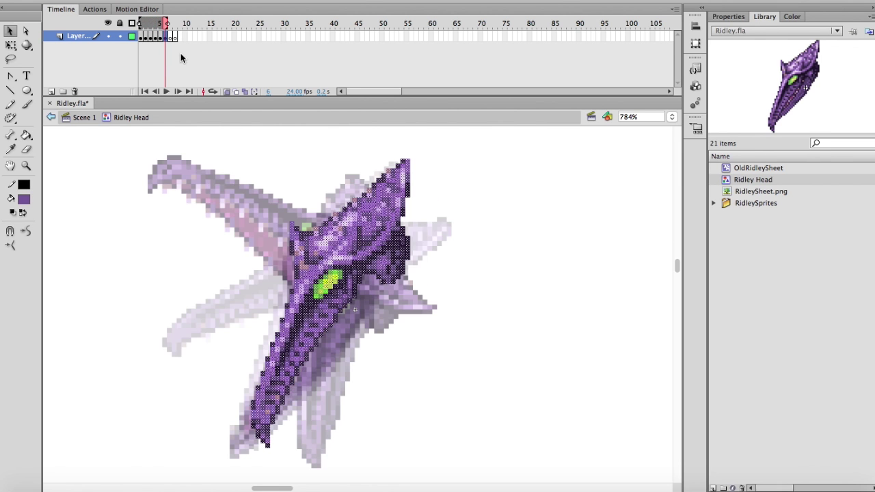
pyautogui.moveTo(365, 237); pyautogui.dragTo(357, 276)
pyautogui.click(227, 92)
pyautogui.click(246, 91)
pyautogui.press('super+z')
pyautogui.click(162, 38)
pyautogui.click(166, 38)
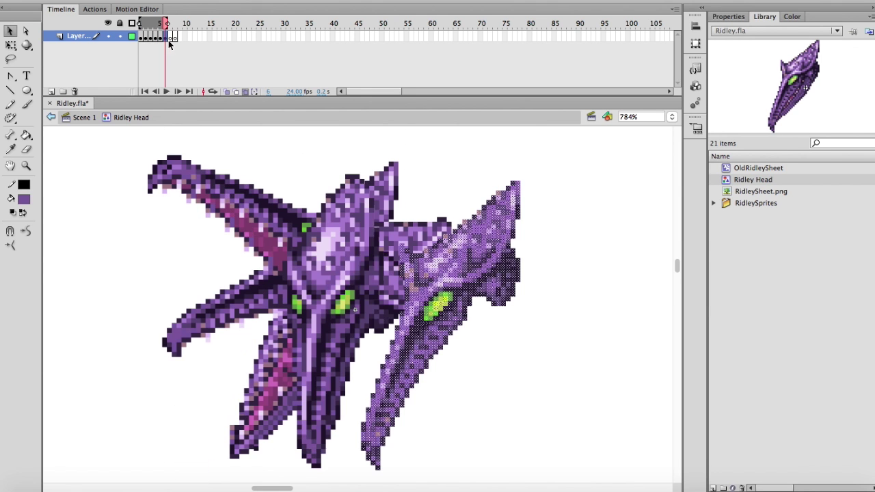
pyautogui.moveTo(454, 263); pyautogui.dragTo(351, 246)
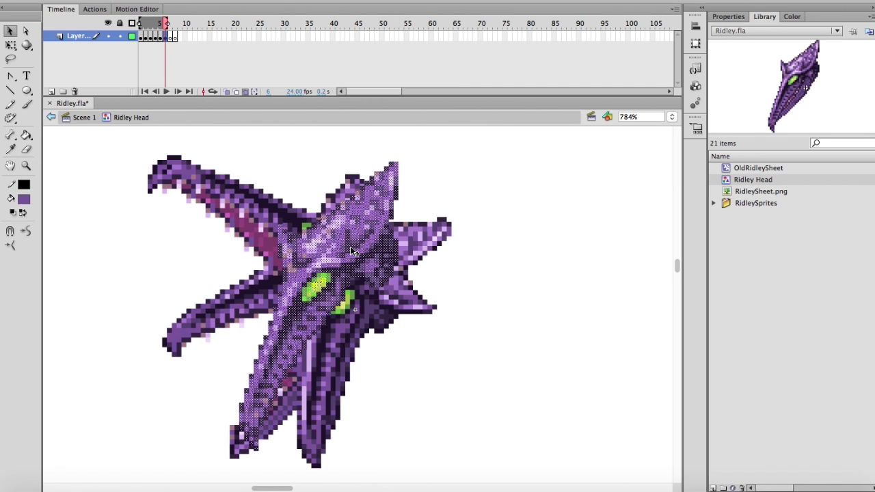
pyautogui.click(244, 89)
pyautogui.click(141, 38)
pyautogui.click(164, 37)
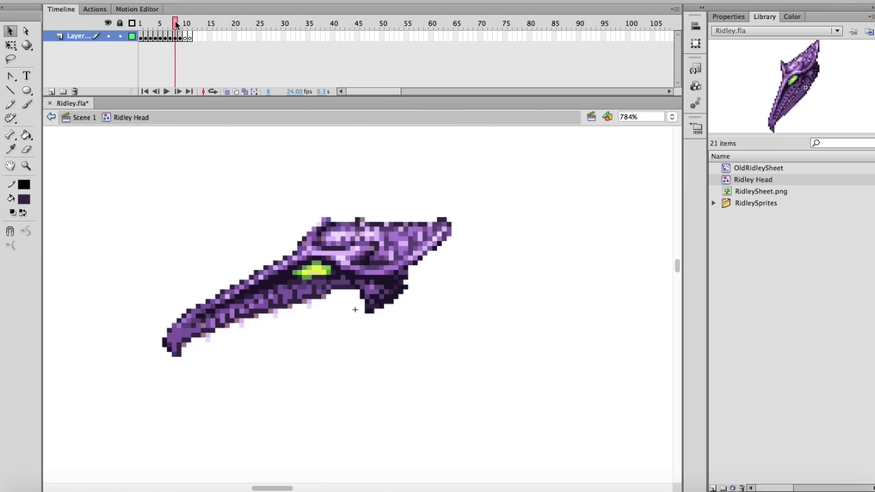
# Select the first of the three green eye tiles under Tiles/Miscellaneous in the main scene for copying.
pyautogui.moveTo(171, 23)
pyautogui.mouseDown()
pyautogui.moveTo(160, 23)
pyautogui.moveTo(181, 24)
pyautogui.moveTo(157, 24)
pyautogui.mouseUp()
pyautogui.click(87, 118)
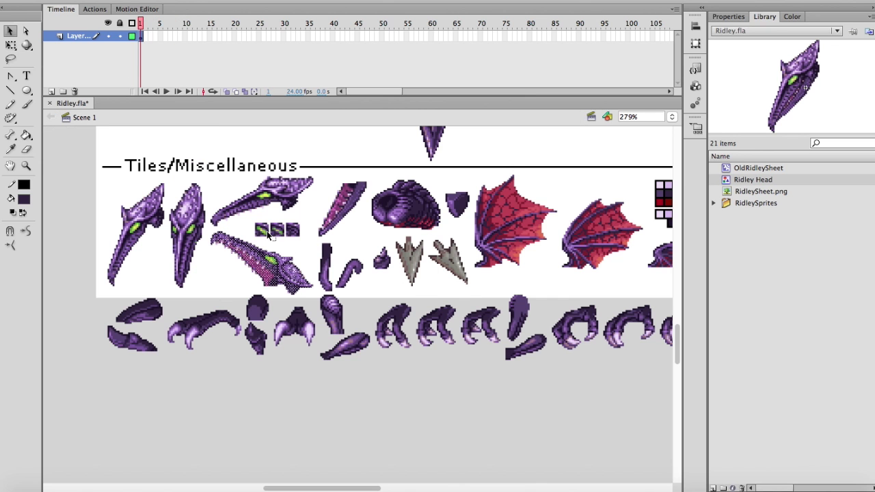
pyautogui.moveTo(205, 198); pyautogui.dragTo(409, 309)
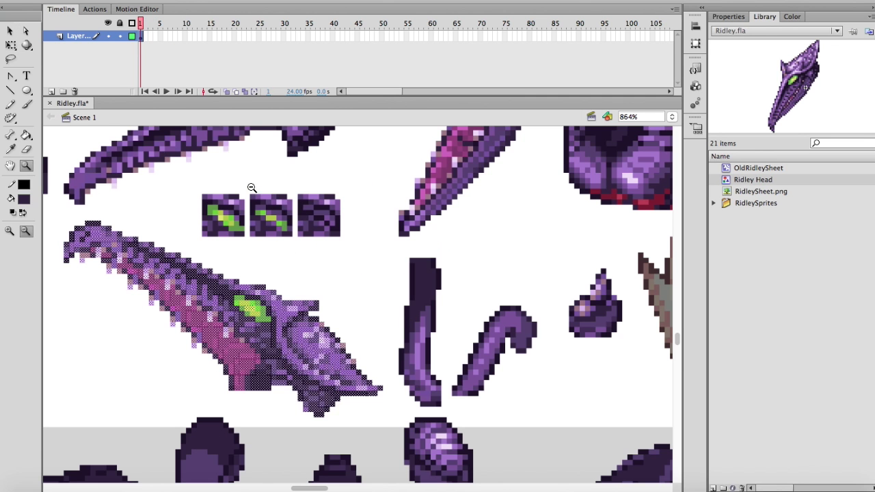
pyautogui.press('v')
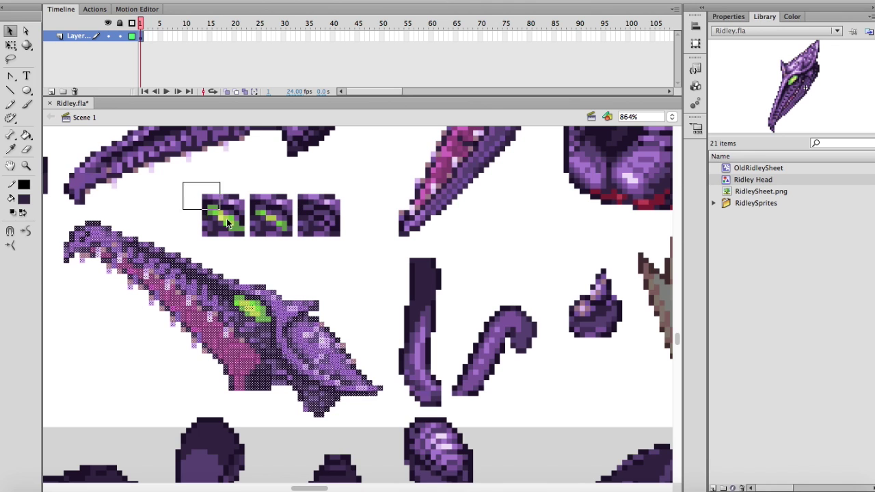
pyautogui.moveTo(227, 219); pyautogui.dragTo(246, 245)
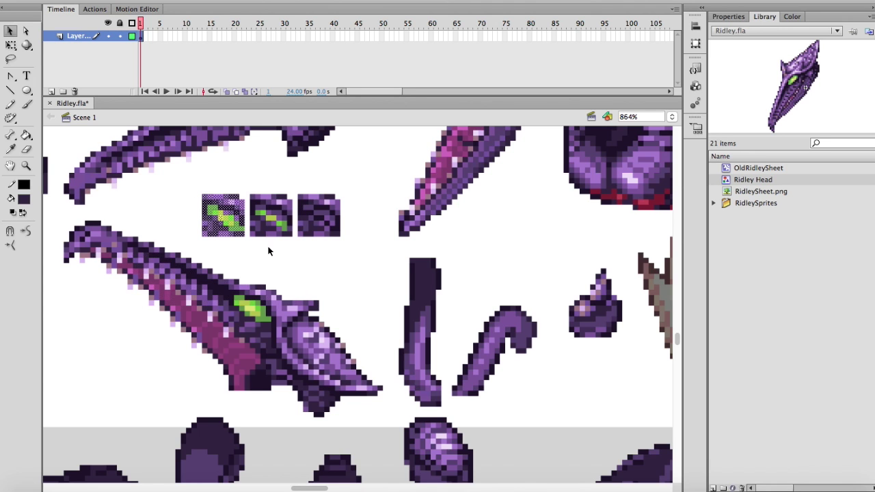
pyautogui.click(315, 264)
pyautogui.moveTo(228, 223); pyautogui.dragTo(249, 247)
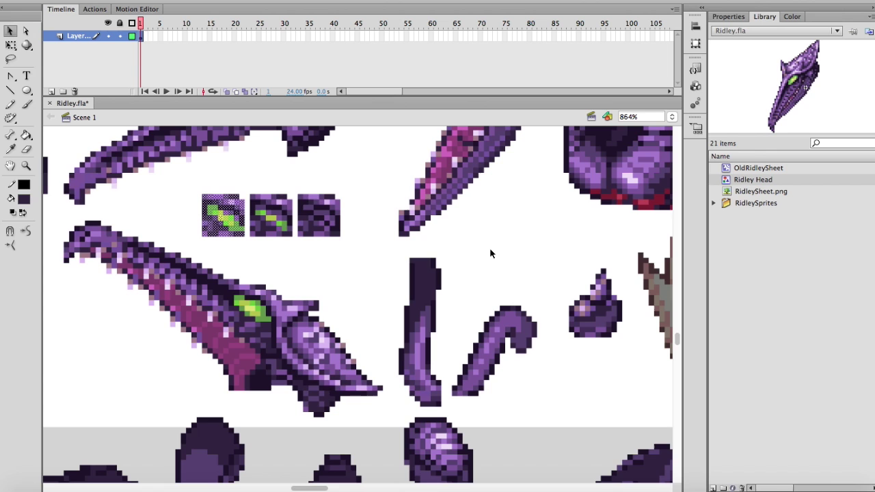
# Insert three frames after frame 4 of Ridley Head and make frames 5 to 7 keyframes repeating its wide-open-mouth head.
pyautogui.doubleClick(727, 182)
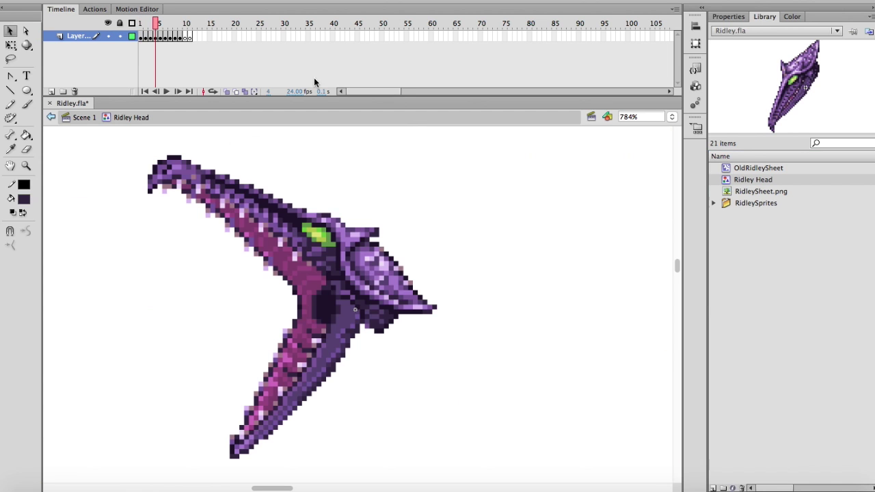
pyautogui.click(158, 38)
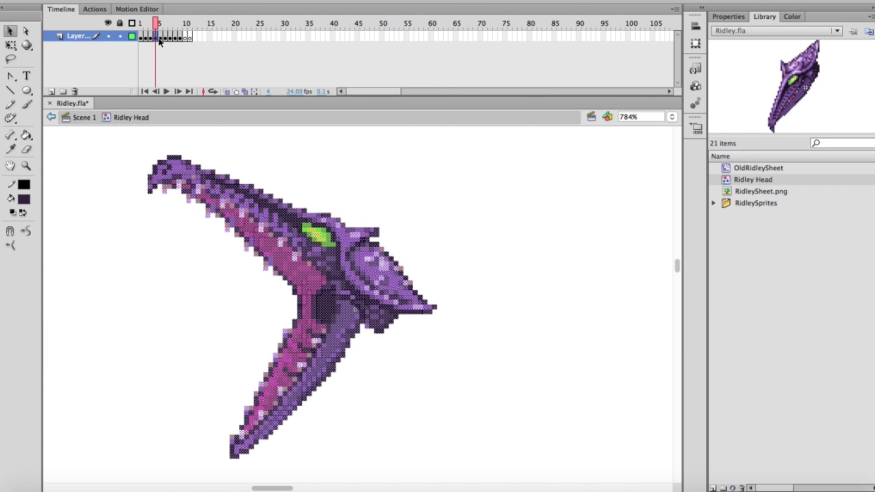
pyautogui.press('F5')
pyautogui.press('F5')
pyautogui.press('F5')
pyautogui.moveTo(161, 40); pyautogui.dragTo(173, 41)
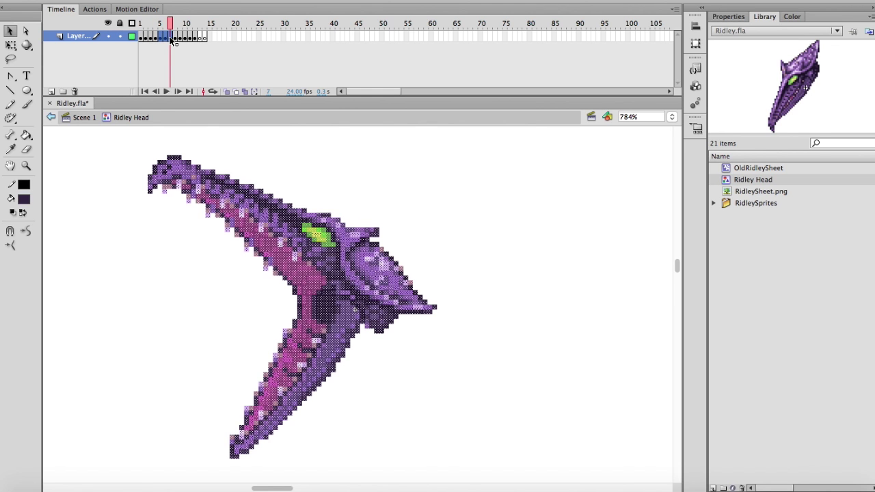
# Paste the eye tile into frame 5, fit it over the wide-open-mouth head's eye, and return to the main scene.
pyautogui.click(162, 23)
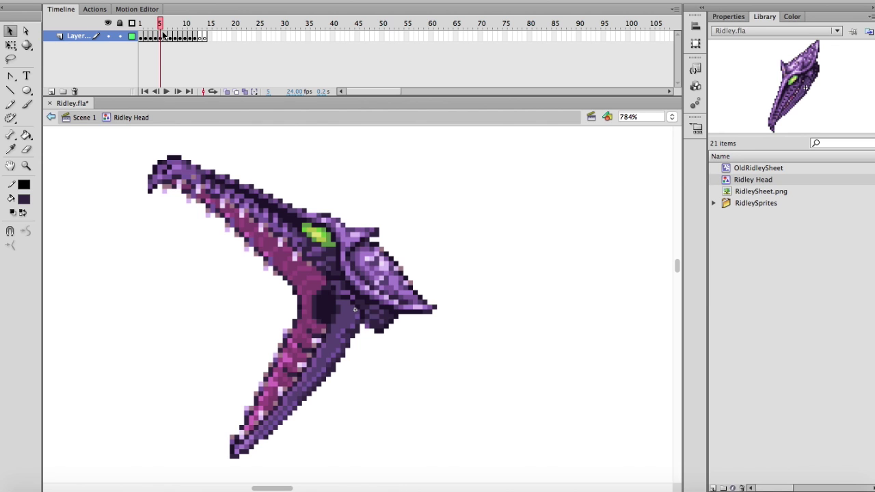
pyautogui.click(26, 166)
pyautogui.moveTo(239, 185); pyautogui.dragTo(417, 313)
pyautogui.press('super+v')
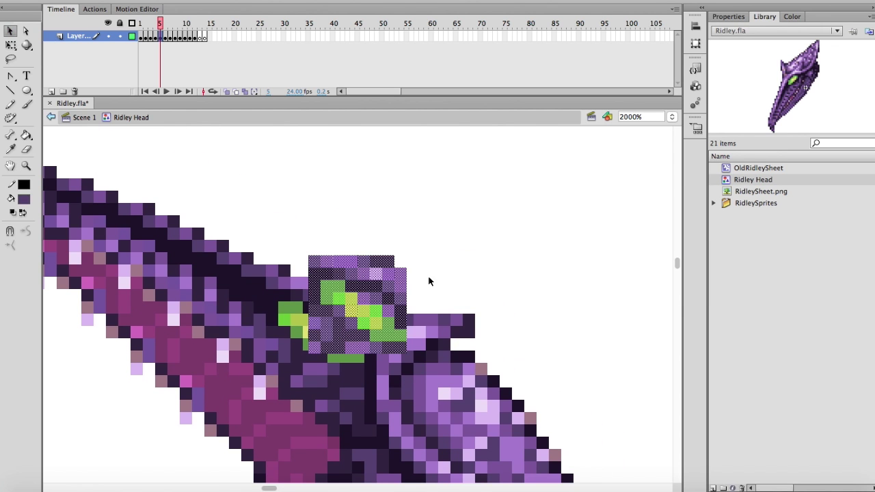
pyautogui.moveTo(370, 296); pyautogui.dragTo(337, 306)
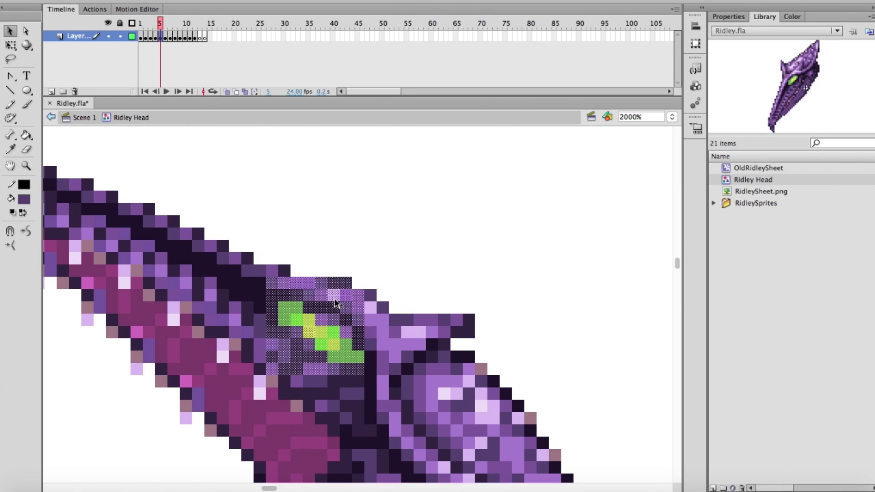
pyautogui.click(345, 238)
pyautogui.doubleClick(113, 139)
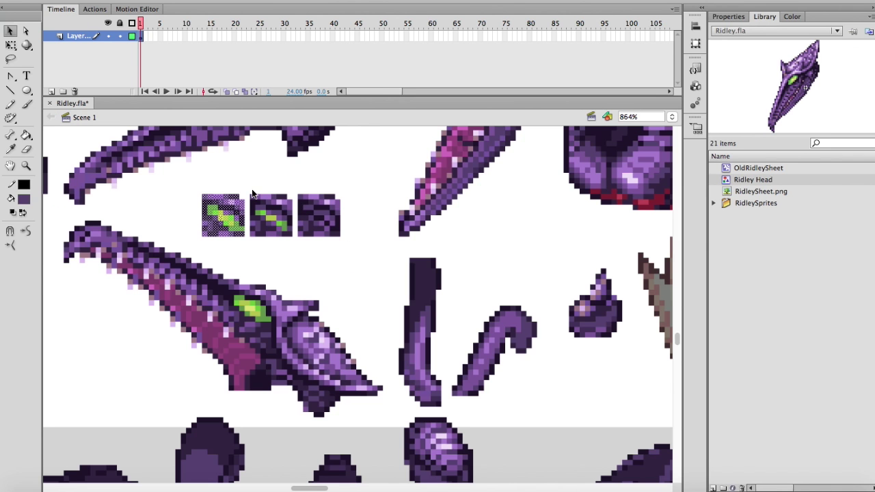
# Select the second green eye tile under Tiles/Miscellaneous for copying and open the Ridley Head symbol for editing.
pyautogui.moveTo(248, 187); pyautogui.dragTo(296, 255)
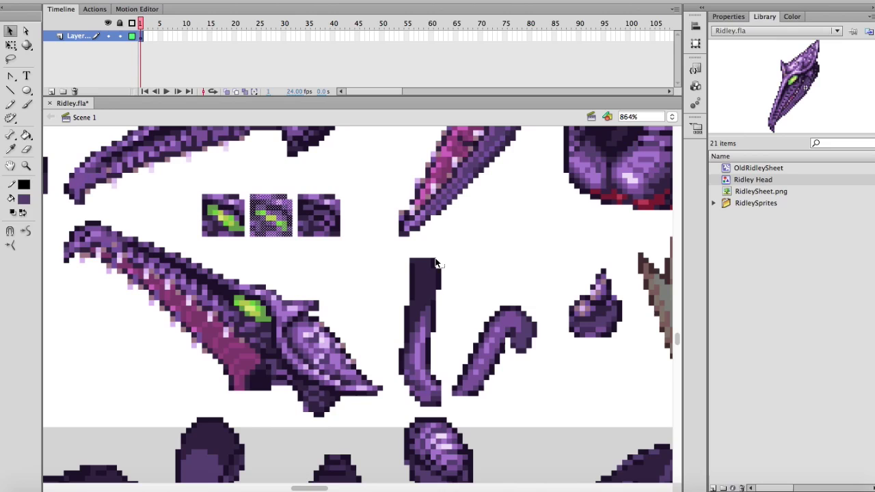
pyautogui.doubleClick(729, 181)
pyautogui.click(157, 24)
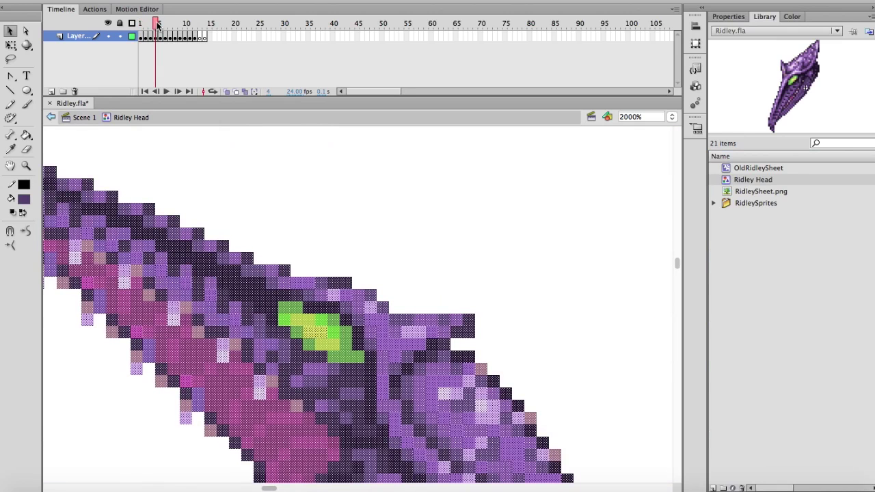
# Review the Ridley Head eye variations from frame 4 up to the closed-eye head in frame 15, and return to the main scene.
pyautogui.moveTo(157, 23); pyautogui.dragTo(165, 26)
pyautogui.moveTo(170, 25)
pyautogui.mouseDown()
pyautogui.moveTo(155, 26)
pyautogui.moveTo(219, 29)
pyautogui.mouseUp()
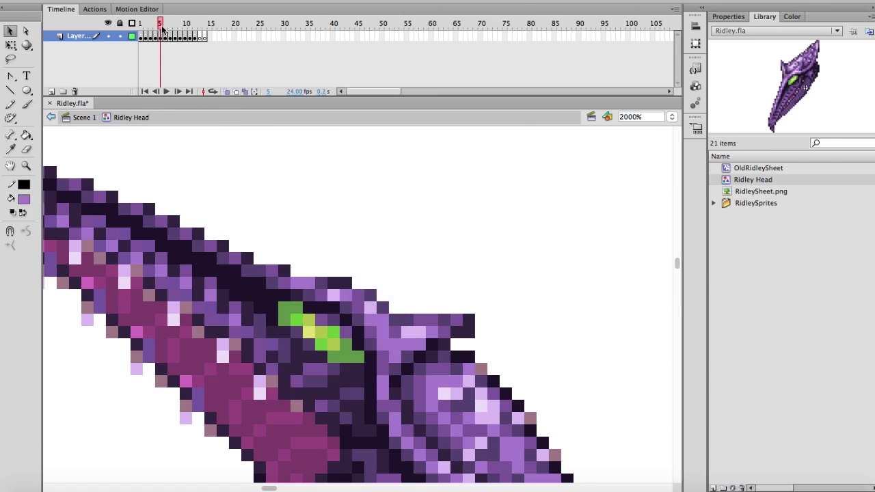
pyautogui.click(216, 37)
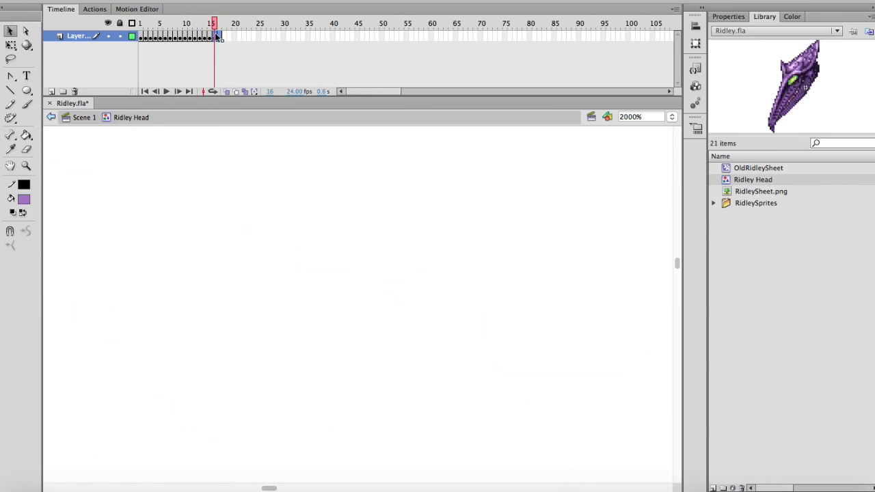
pyautogui.press(',')
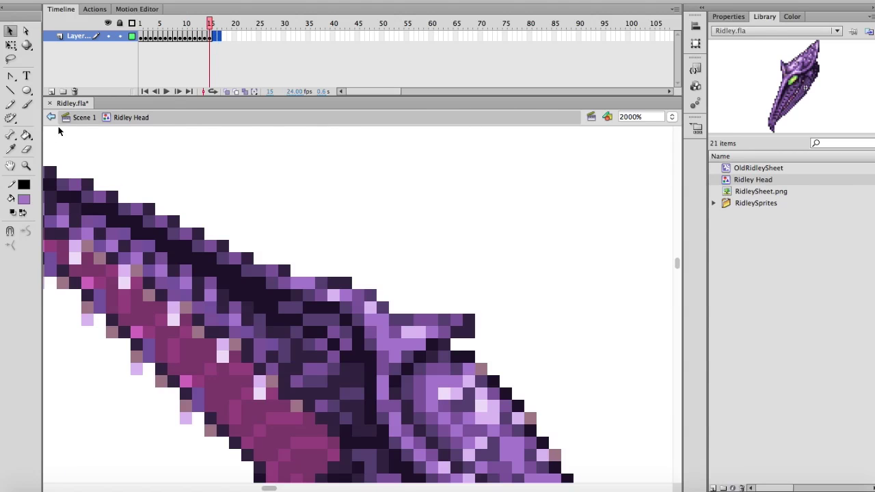
pyautogui.click(75, 118)
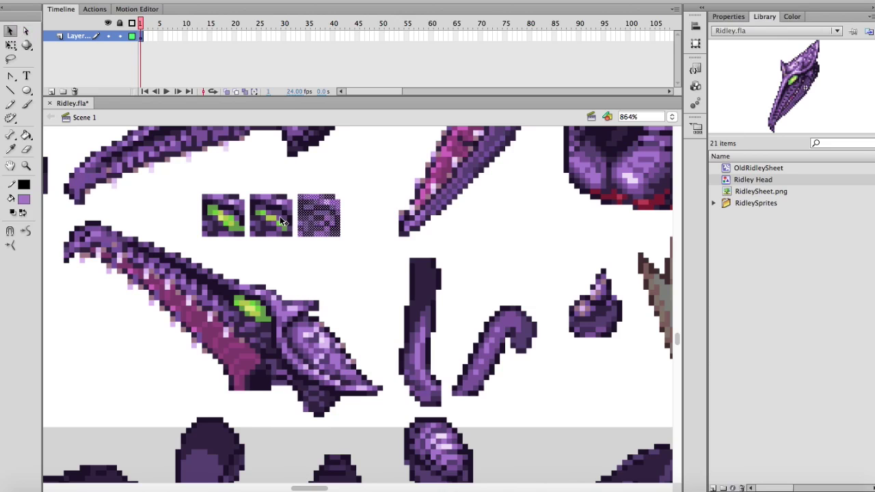
# Lasso the separate lower jaw piece under Tiles/Miscellaneous for copying.
pyautogui.click(319, 183)
pyautogui.click(11, 166)
pyautogui.click(26, 166)
pyautogui.click(319, 240)
pyautogui.hscroll(2, 323, 250)
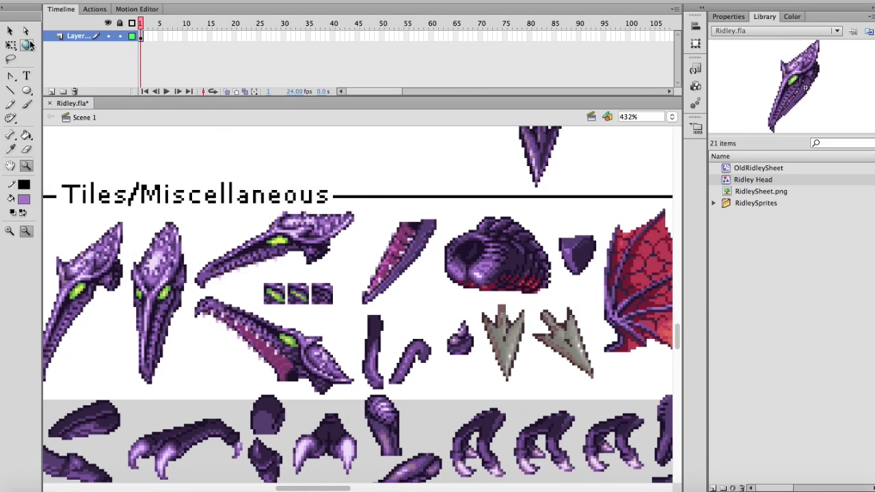
pyautogui.click(10, 59)
pyautogui.moveTo(355, 303)
pyautogui.mouseDown()
pyautogui.moveTo(381, 230)
pyautogui.moveTo(440, 212)
pyautogui.moveTo(432, 262)
pyautogui.moveTo(398, 300)
pyautogui.moveTo(355, 306)
pyautogui.mouseUp()
# Create a graphic symbol named Ridley HeadJaw and paste the lower jaw into it.
pyautogui.click(156, 0)
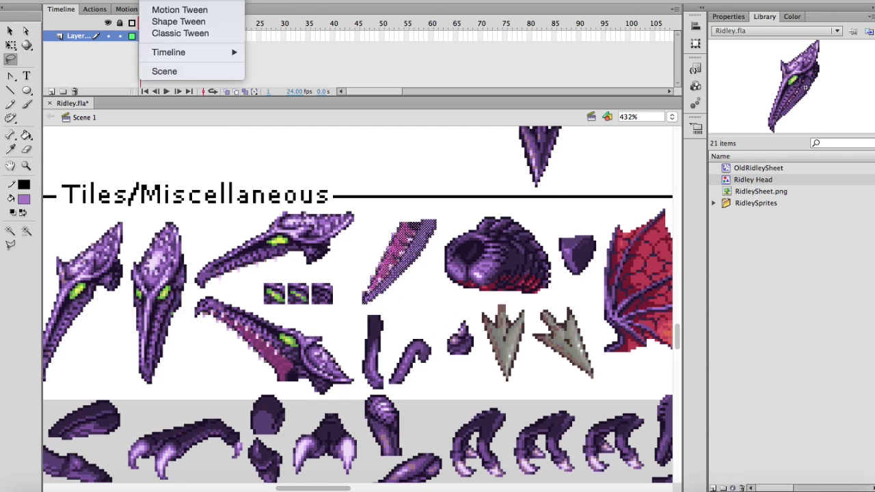
pyautogui.click(174, 0)
pyautogui.write('Ridley')
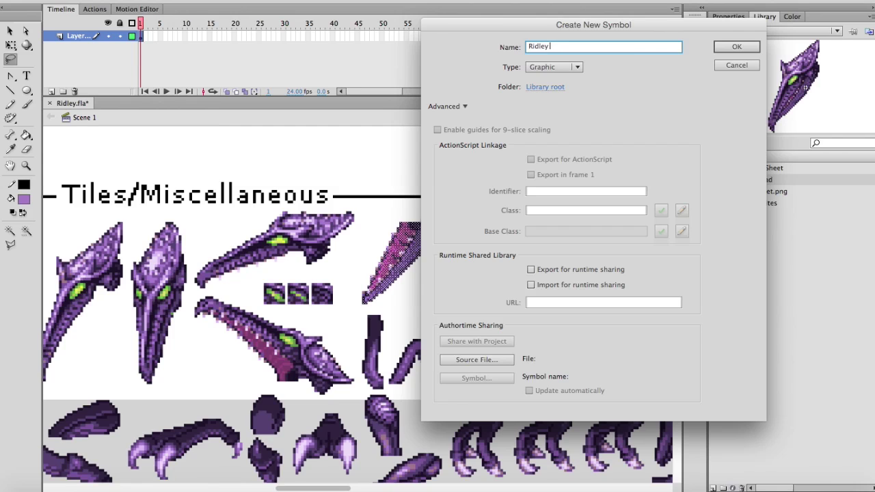
pyautogui.write('HeadJaw')
pyautogui.press('Return')
pyautogui.hotkey('ctrl', 'v')
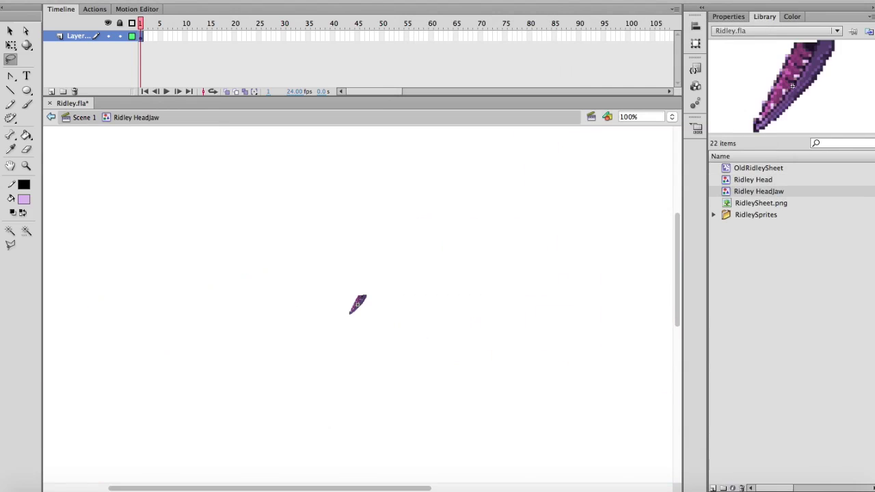
# Move the jaw so its upper hinge end sits on the symbol's registration point, and return to the main scene.
pyautogui.click(26, 166)
pyautogui.moveTo(335, 278); pyautogui.dragTo(371, 326)
pyautogui.click(10, 31)
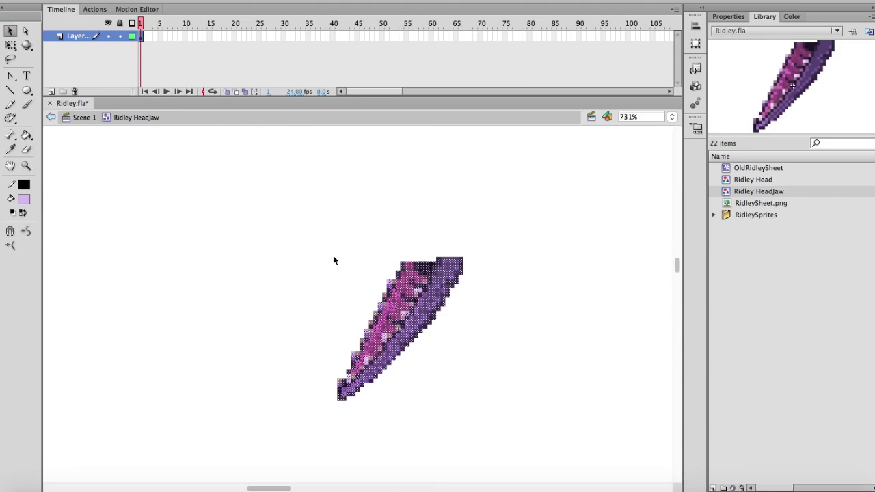
pyautogui.moveTo(425, 280); pyautogui.dragTo(410, 355)
pyautogui.click(84, 118)
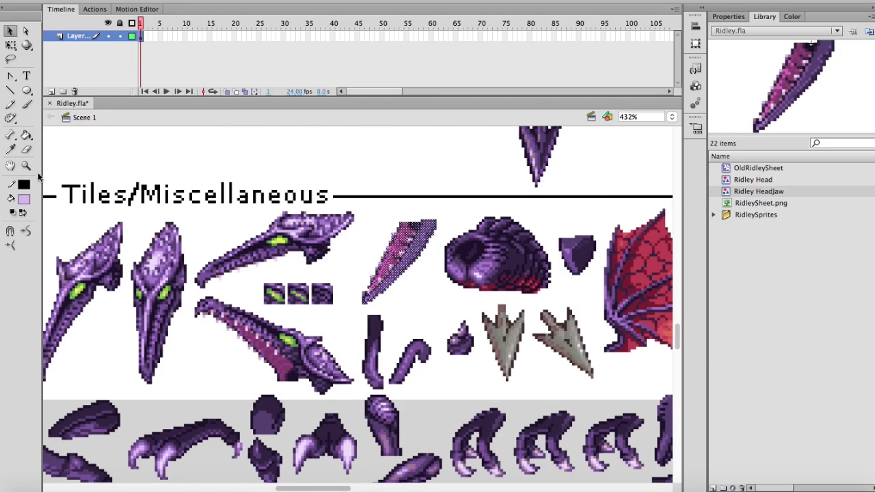
# Bring the Pre-Assembled Pieces rows into view and expand the RidleySprites and RidleyBodyParts library folders.
pyautogui.click(26, 165)
pyautogui.click(26, 231)
pyautogui.click(387, 195)
pyautogui.scroll(10, 410, 205)
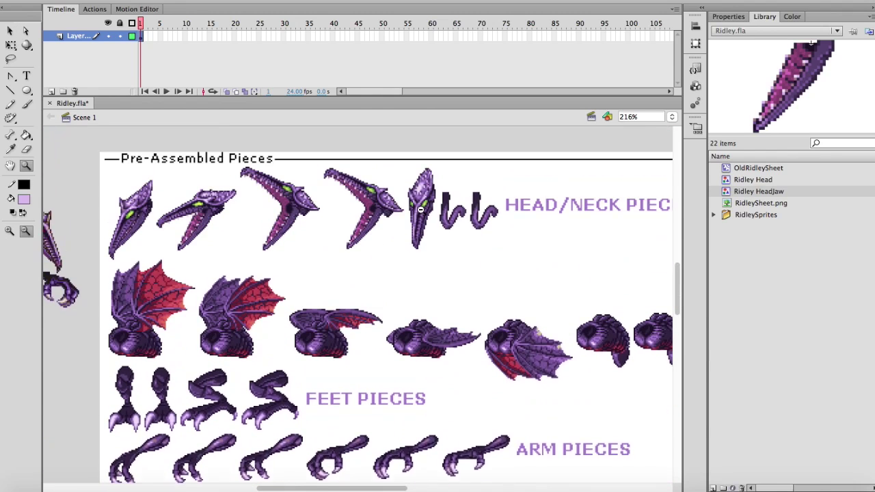
pyautogui.hscroll(2, 421, 210)
pyautogui.scroll(-3, 445, 239)
pyautogui.press('v')
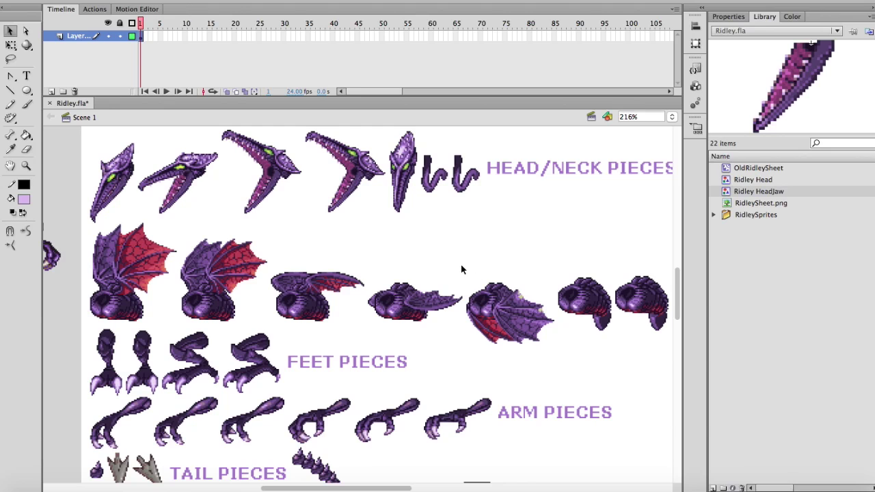
pyautogui.click(714, 216)
pyautogui.click(726, 226)
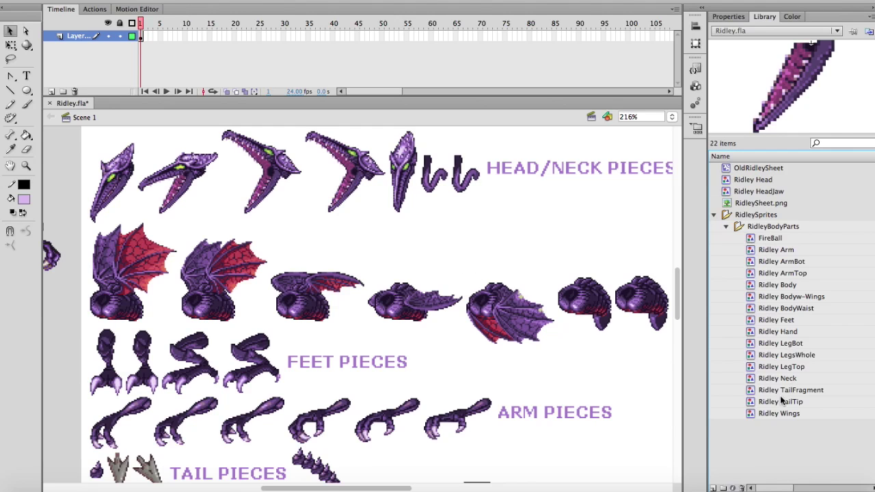
# Preview the existing body-part symbols in the library, from Ridley Arm through Ridley LegsWhole.
pyautogui.click(773, 250)
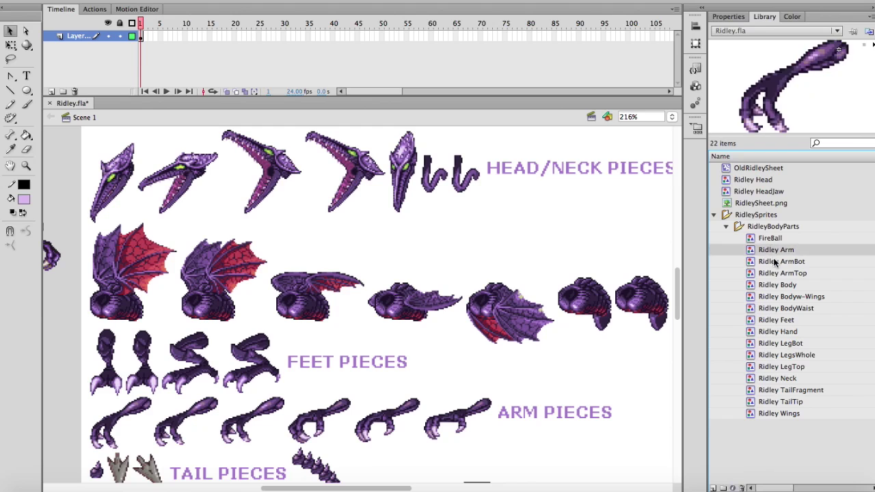
pyautogui.click(777, 262)
pyautogui.click(776, 272)
pyautogui.click(780, 297)
pyautogui.click(781, 308)
pyautogui.click(787, 320)
pyautogui.click(791, 343)
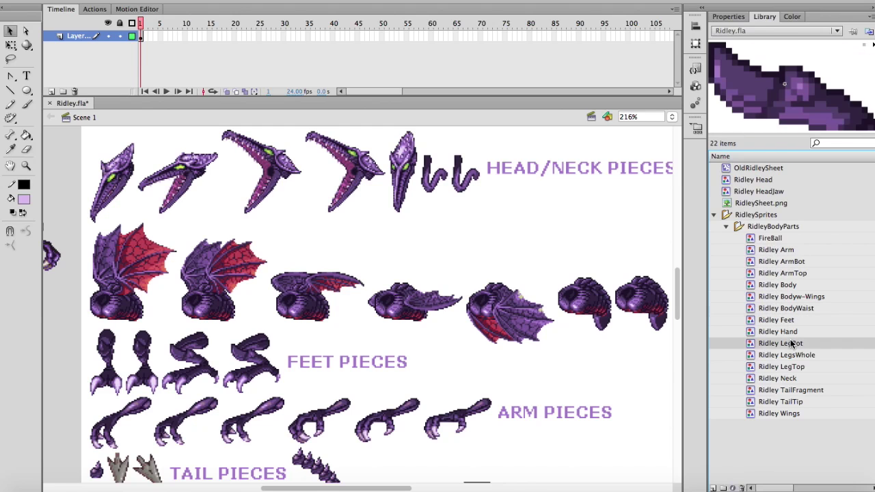
pyautogui.click(794, 354)
# Move the Ridley Head and Ridley HeadJaw symbols into the RidleyBodyParts folder and preview each one there.
pyautogui.click(764, 180)
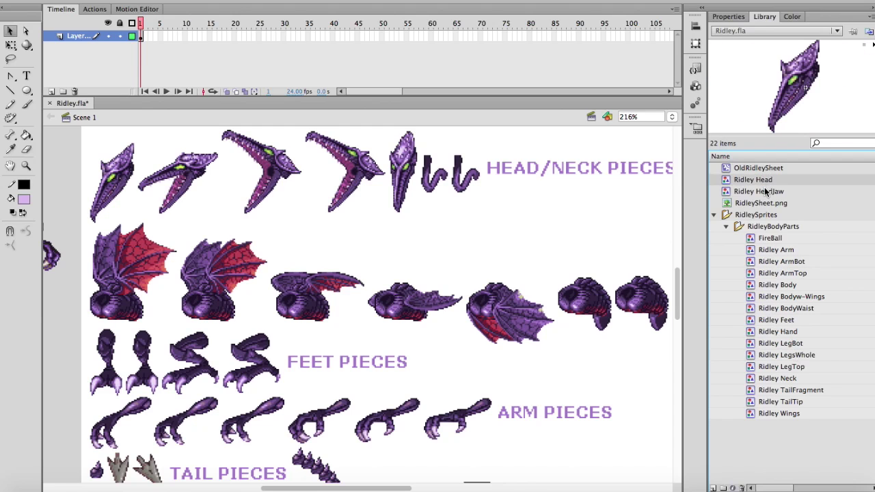
pyautogui.keyDown('shift'); pyautogui.click(766, 193); pyautogui.keyUp('shift')
pyautogui.moveTo(766, 192); pyautogui.dragTo(773, 229)
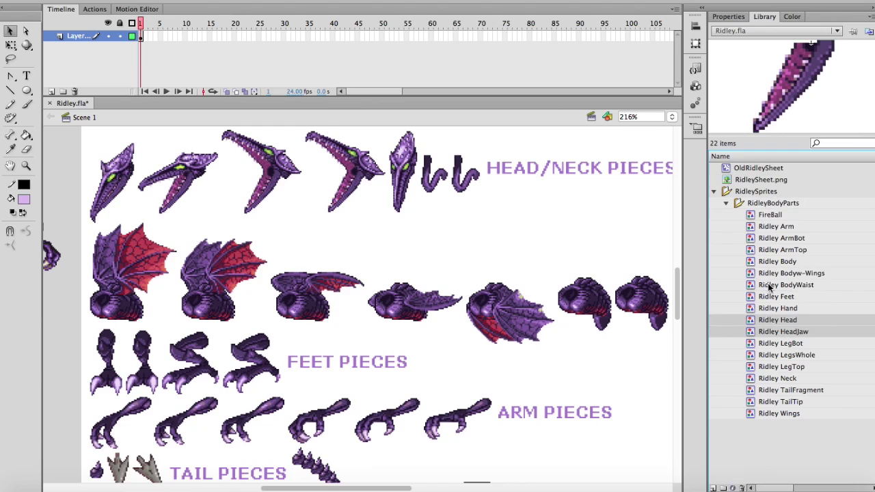
pyautogui.click(773, 319)
pyautogui.click(775, 328)
# Place a test instance of Ridley Head on the empty area above the Pre-Assembled Pieces heading.
pyautogui.click(773, 319)
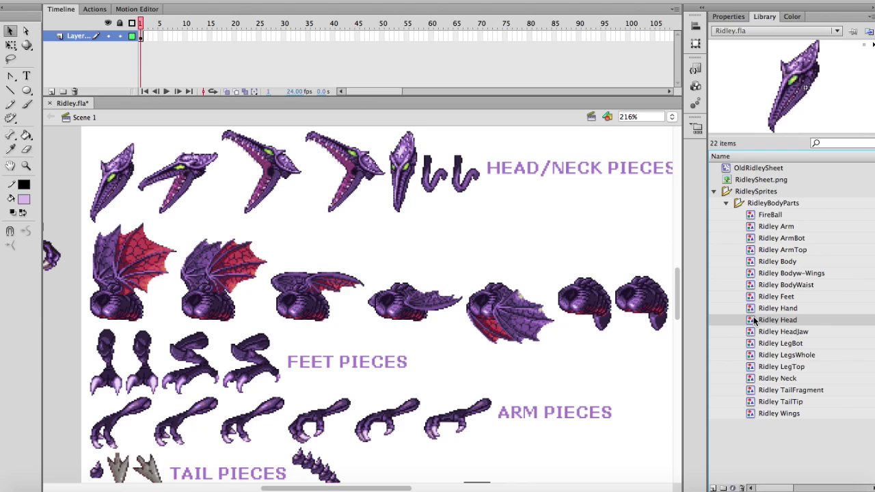
pyautogui.moveTo(670, 256); pyautogui.dragTo(577, 230)
pyautogui.scroll(3, 615, 260)
pyautogui.moveTo(572, 267); pyautogui.dragTo(489, 160)
pyautogui.scroll(5, 493, 178)
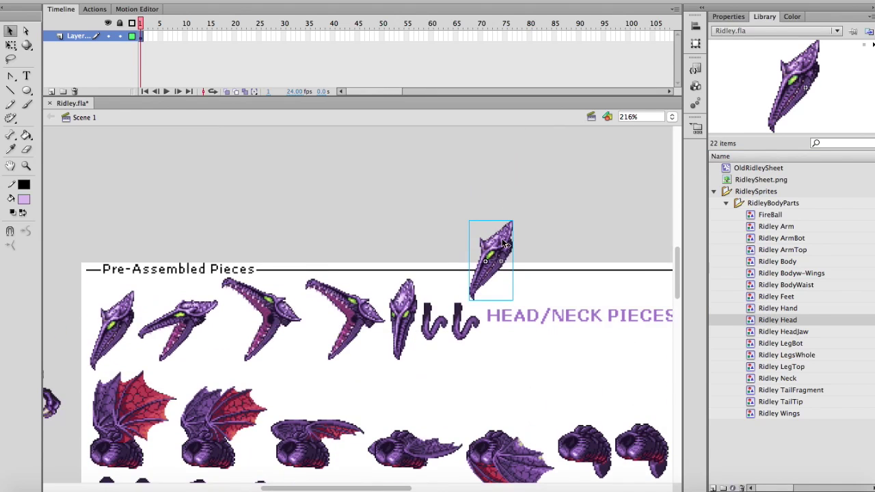
pyautogui.moveTo(505, 245); pyautogui.dragTo(409, 178)
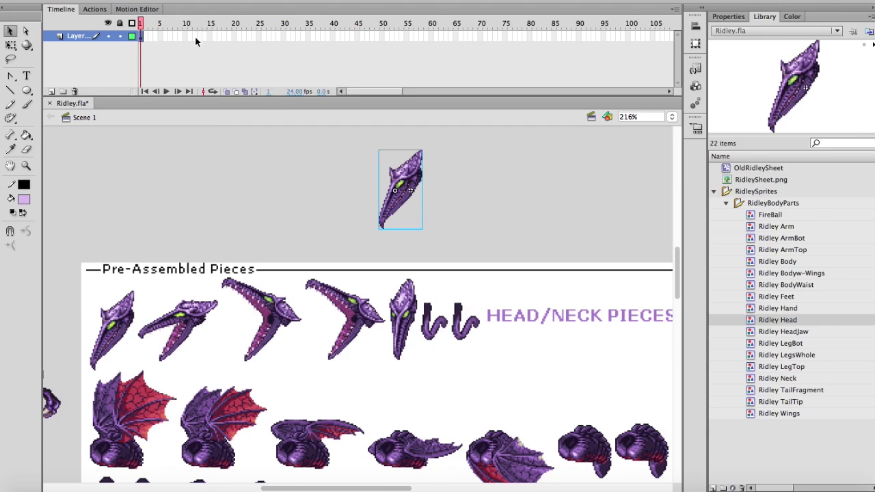
# Extend the main timeline to frame 30, play back the head's frames, and undo the extension and the test instance.
pyautogui.click(286, 37)
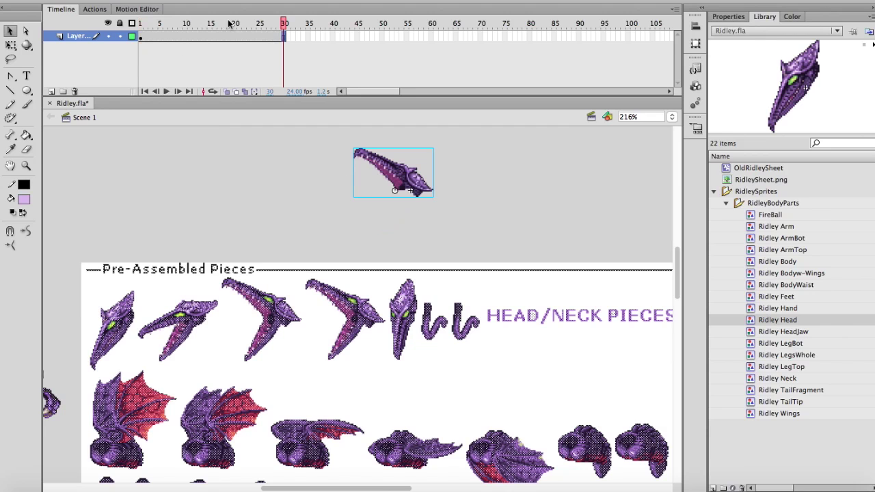
pyautogui.moveTo(285, 23); pyautogui.dragTo(140, 23)
pyautogui.press('Return')
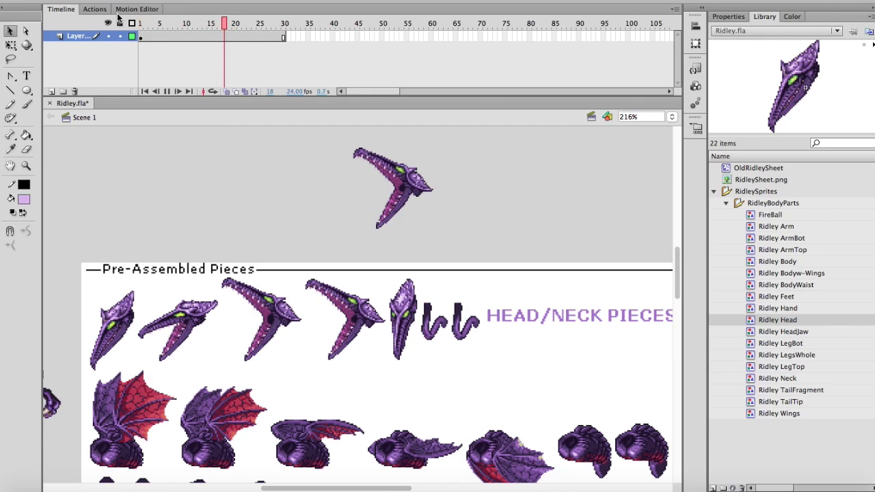
pyautogui.press('Return')
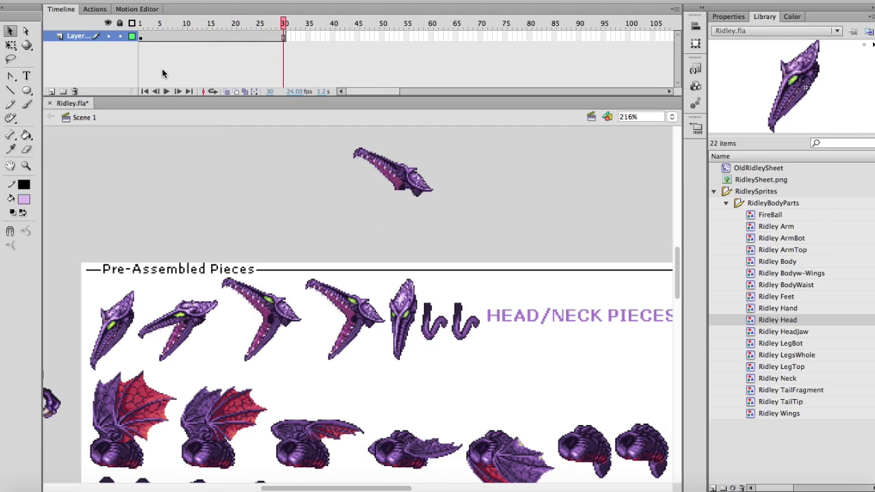
pyautogui.hotkey('shift', ',')
pyautogui.press('Return')
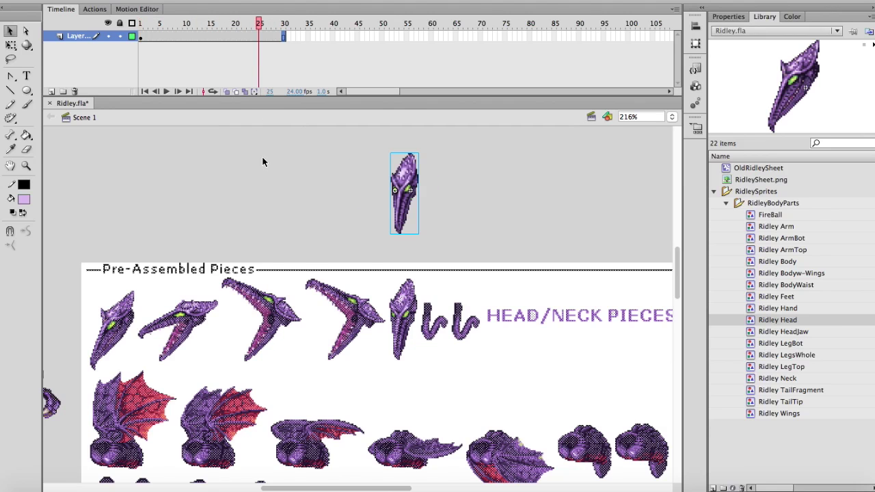
pyautogui.hotkey('ctrl', 'z')
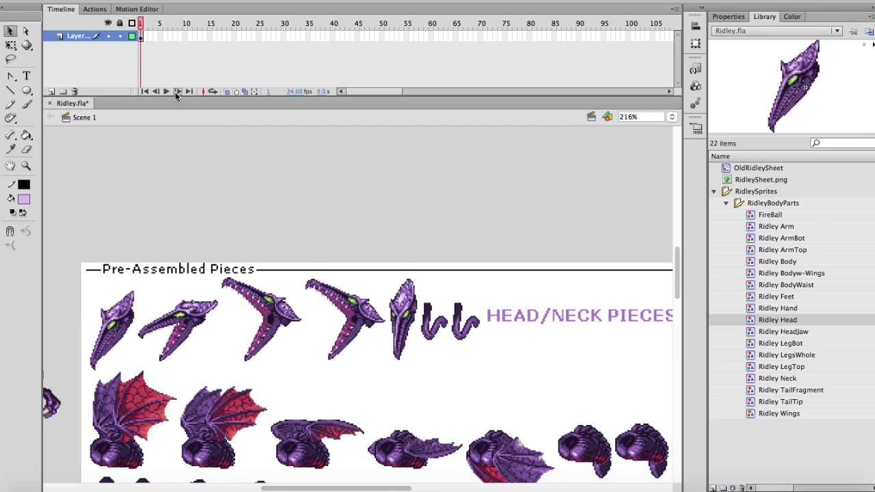
pyautogui.scroll(-5, 239, 169)
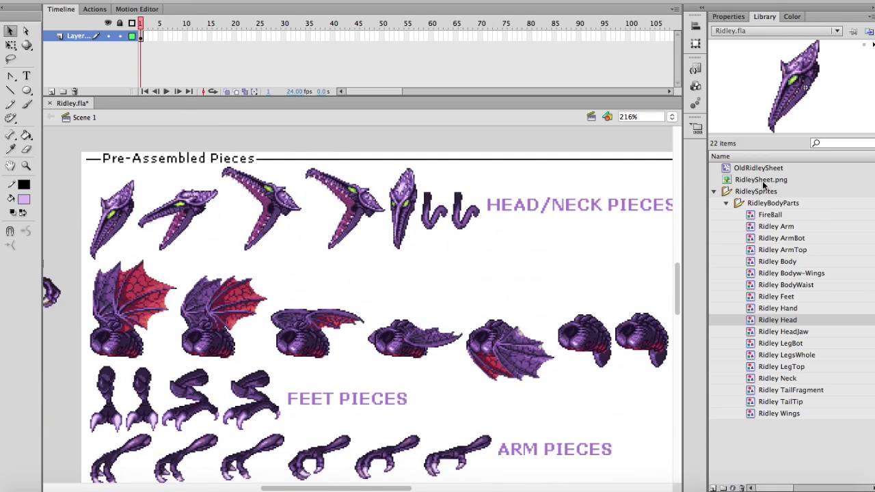
# Preview the FireBall, Ridley ArmTop, Ridley Body and Ridley Bodyw-Wings symbols in the library.
pyautogui.click(769, 214)
pyautogui.click(784, 250)
pyautogui.click(786, 262)
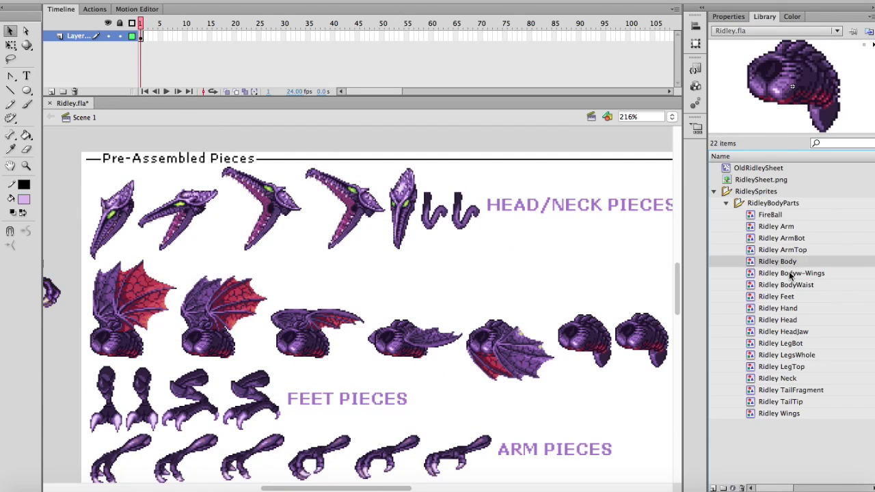
pyautogui.click(791, 274)
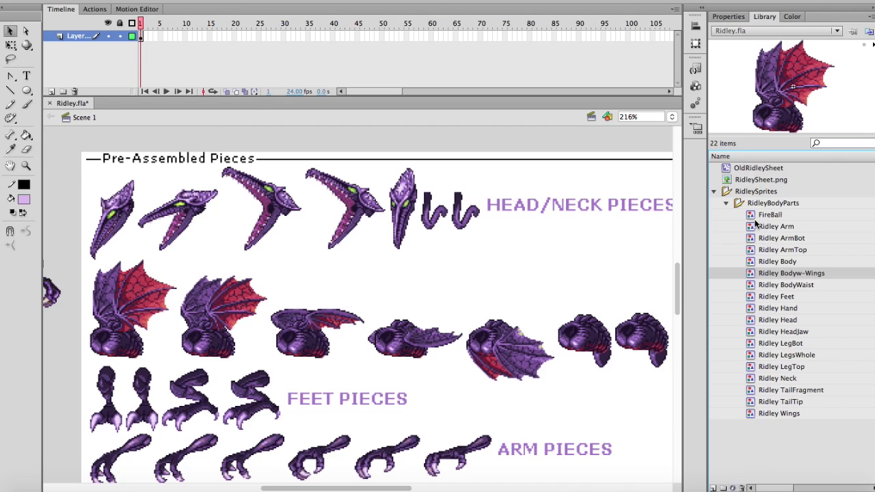
# Create a graphic symbol named Ridley Idle and move it into the RidleySprites folder.
pyautogui.click(156, 0)
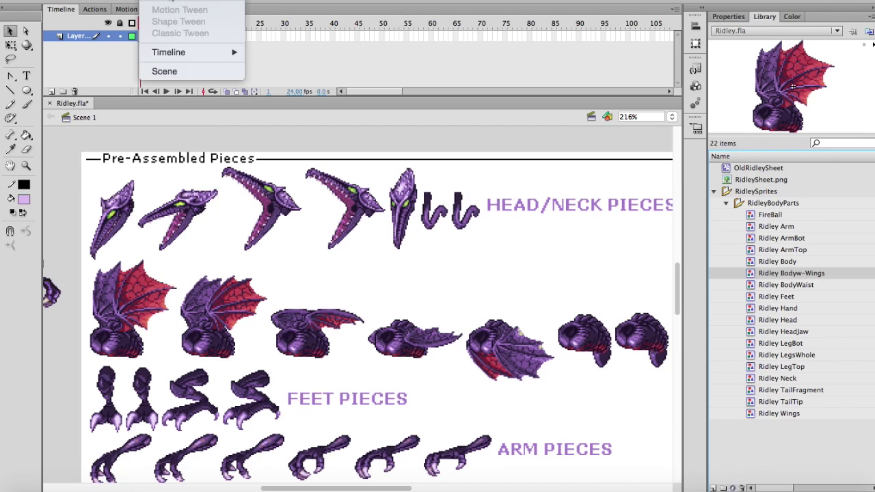
pyautogui.click(171, 1)
pyautogui.write('Ridley')
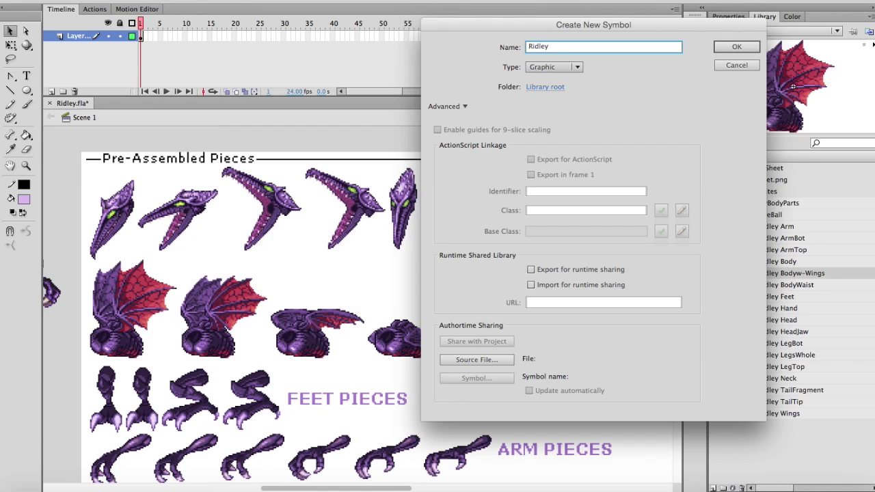
pyautogui.write('Idle')
pyautogui.press('Return')
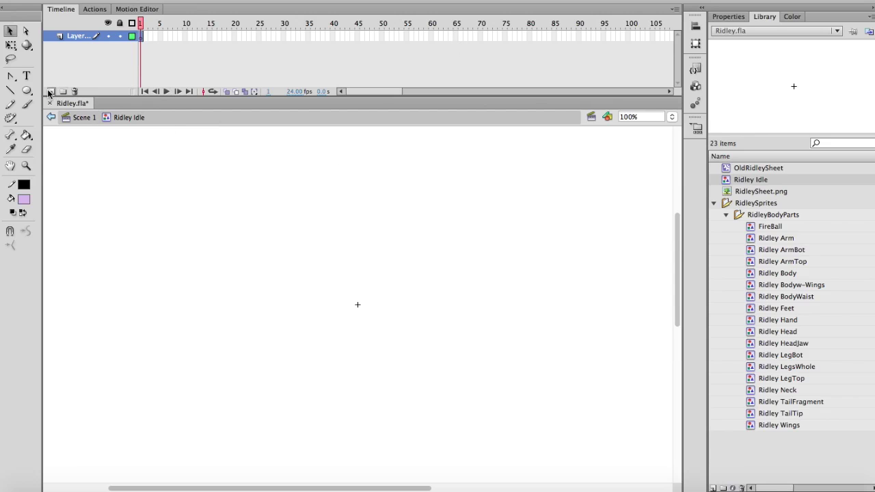
pyautogui.moveTo(736, 182); pyautogui.dragTo(730, 204)
pyautogui.click(26, 166)
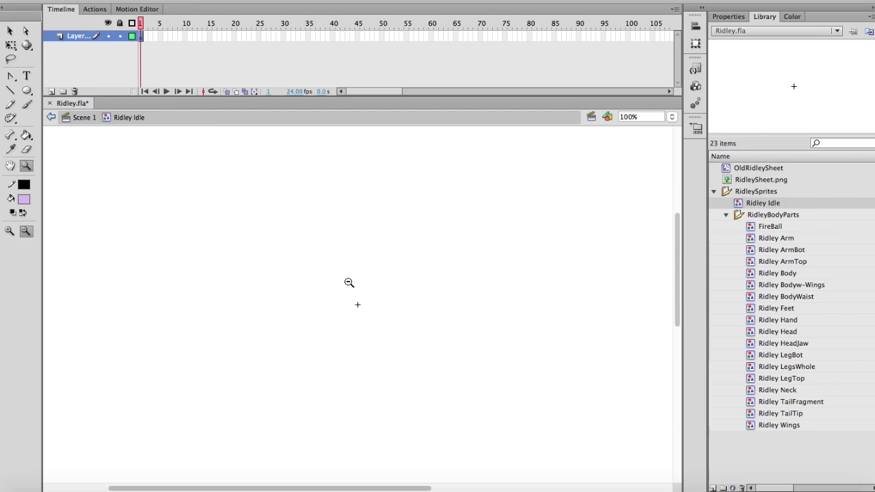
pyautogui.moveTo(294, 260); pyautogui.dragTo(420, 374)
pyautogui.press('v')
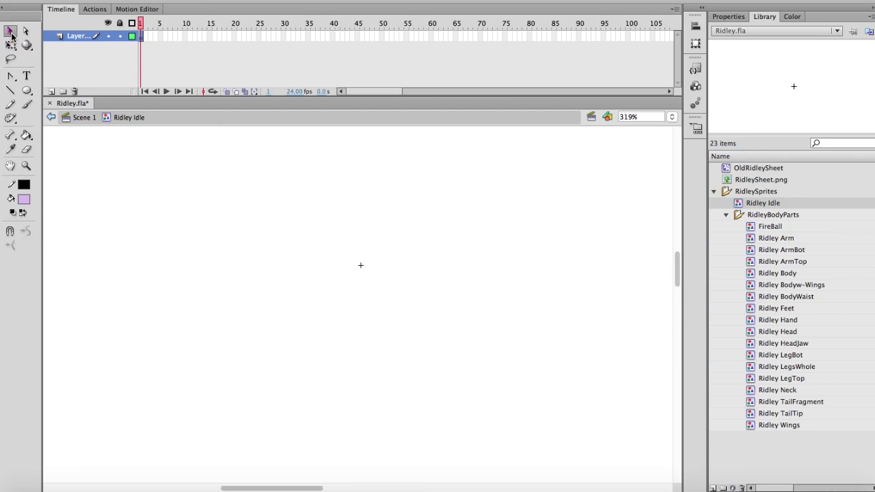
# Add three layers above the existing layer of Ridley Idle and select the first frame of the second layer from the bottom.
pyautogui.click(51, 91)
pyautogui.click(52, 92)
pyautogui.click(52, 92)
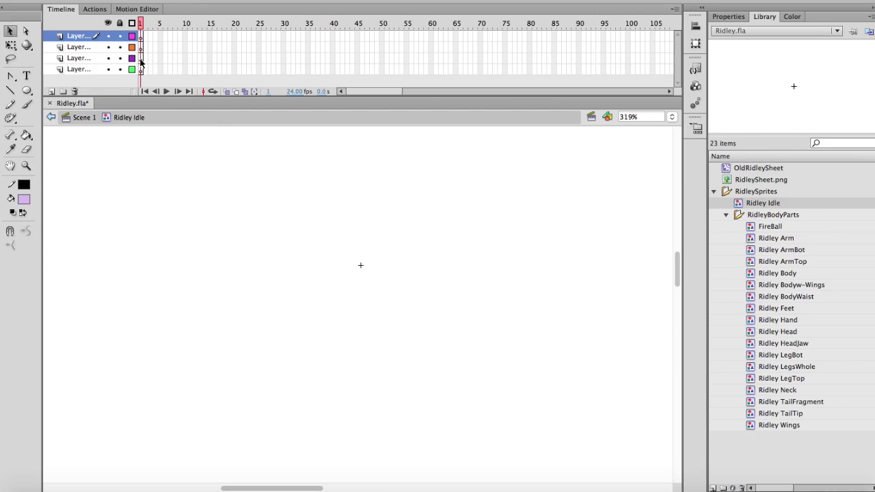
pyautogui.click(141, 59)
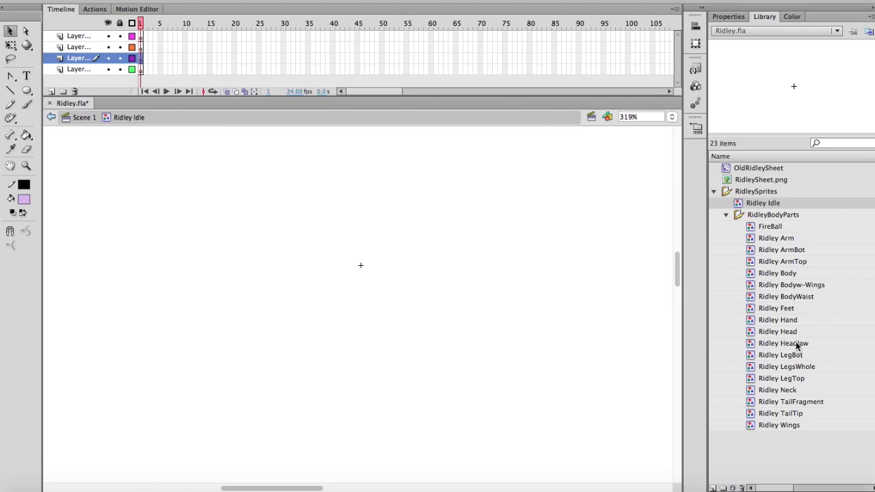
pyautogui.click(793, 272)
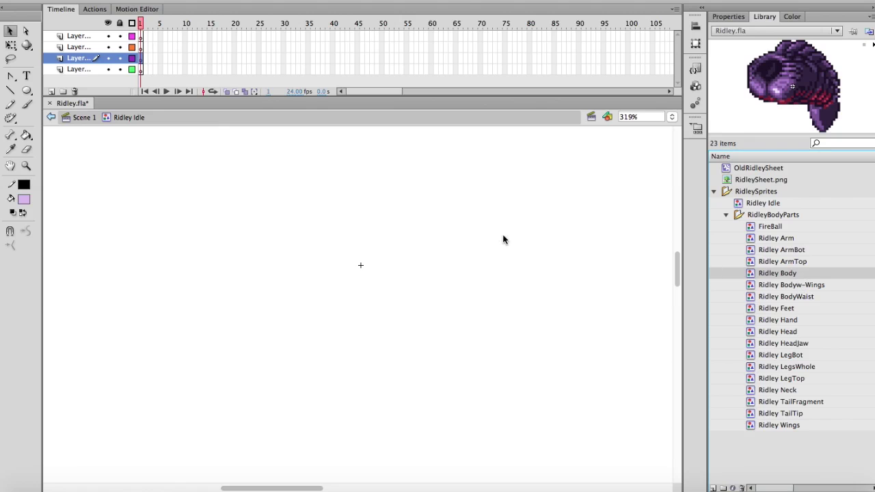
pyautogui.moveTo(503, 240); pyautogui.dragTo(351, 243)
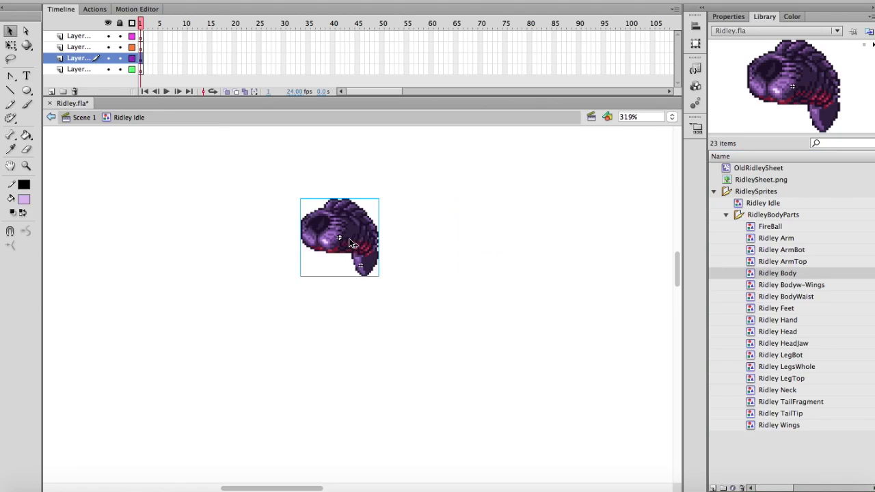
pyautogui.press('super+b')
pyautogui.hotkey('ctrl', 'z')
pyautogui.press('Delete')
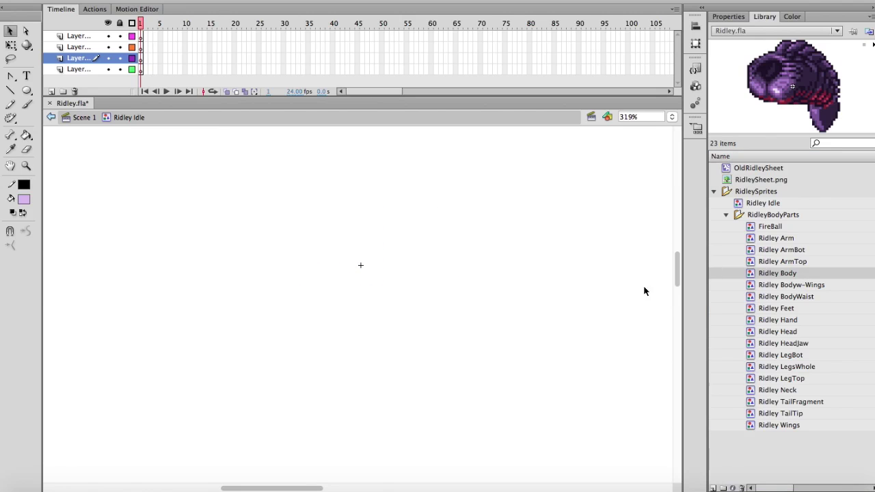
# Place an instance of Ridley Bodyw-Wings on the selected layer, with its torso over the symbol's registration point.
pyautogui.moveTo(798, 285); pyautogui.dragTo(448, 245)
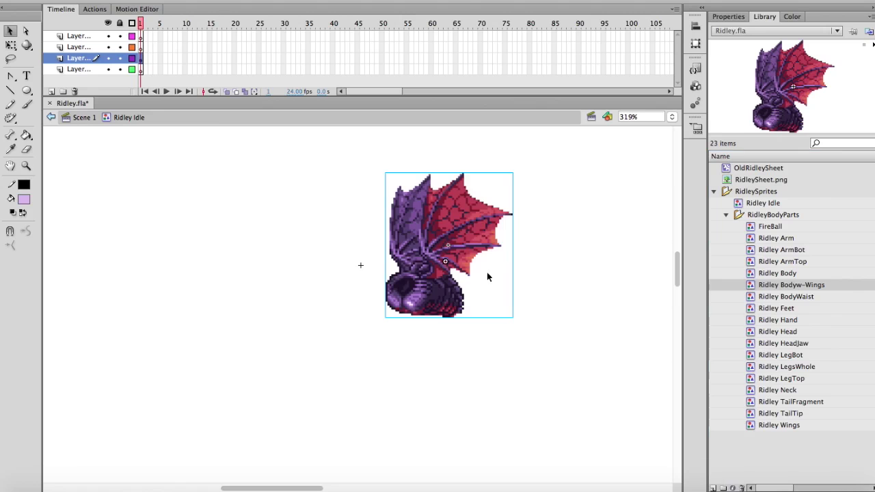
pyautogui.moveTo(447, 291); pyautogui.dragTo(374, 251)
# Compare the waist, body and wing symbols in the library with the torso and wing pieces on the sprite sheet.
pyautogui.click(788, 296)
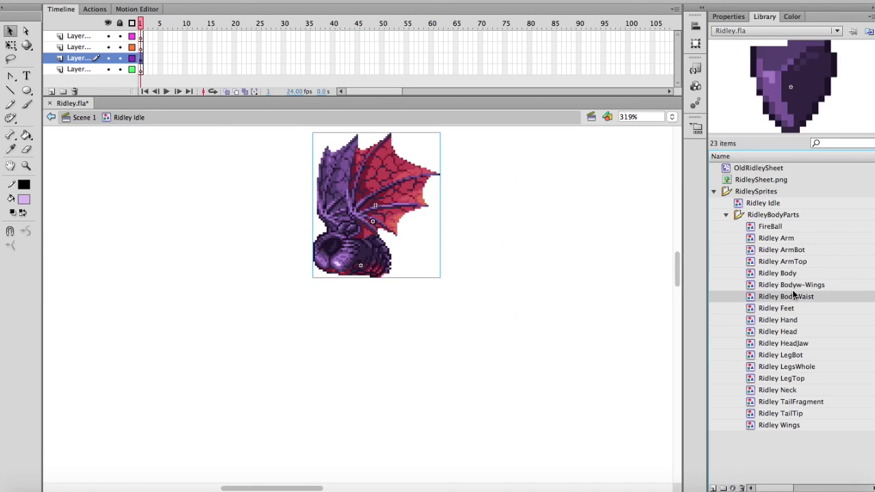
pyautogui.click(794, 287)
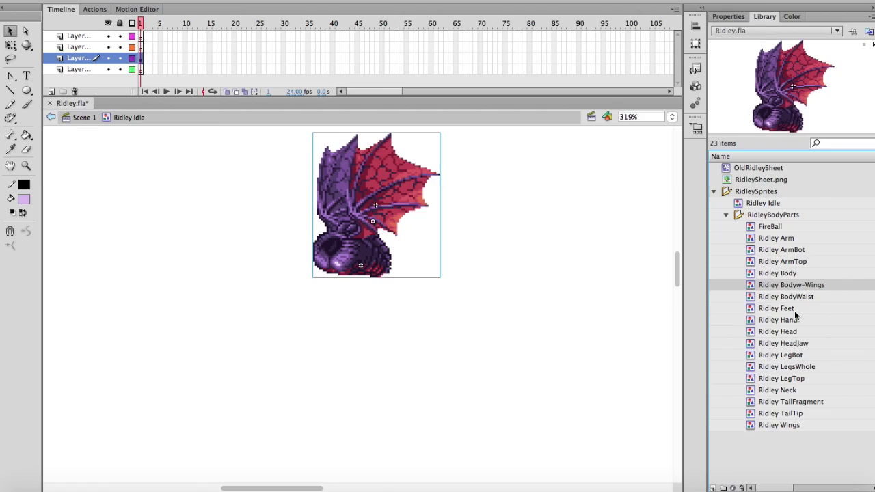
pyautogui.click(792, 274)
pyautogui.click(794, 286)
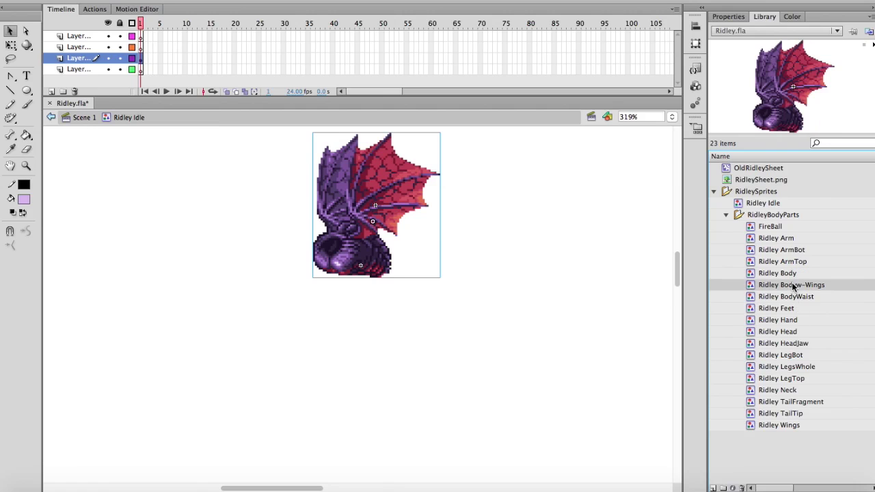
pyautogui.click(800, 427)
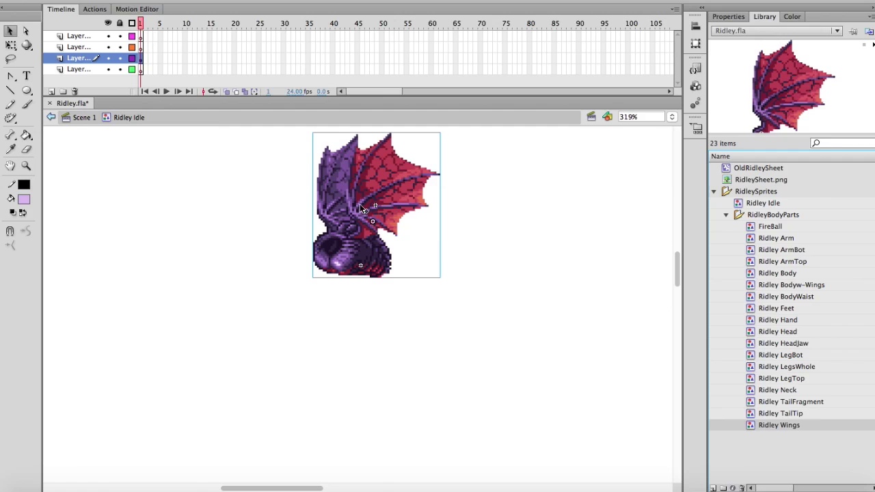
pyautogui.moveTo(360, 204); pyautogui.dragTo(365, 203)
pyautogui.moveTo(384, 240); pyautogui.dragTo(377, 257)
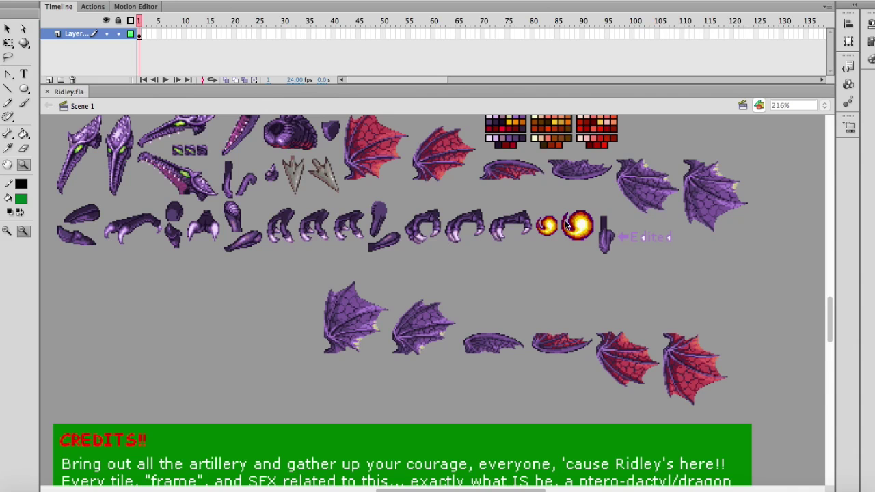
pyautogui.scroll(1, 383, 176)
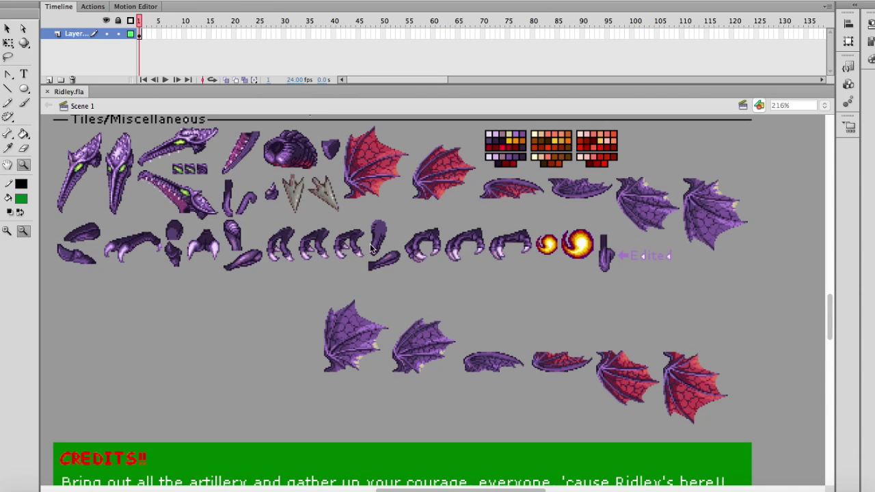
pyautogui.scroll(10, 351, 233)
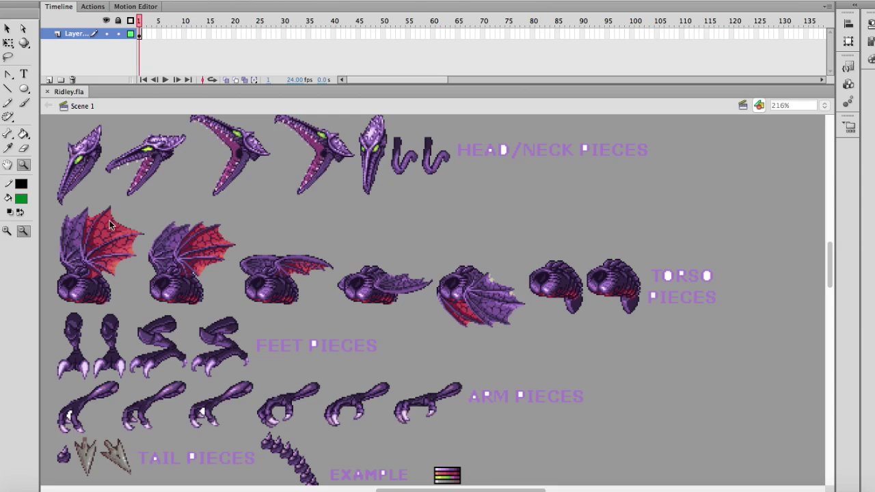
pyautogui.scroll(-20, 329, 305)
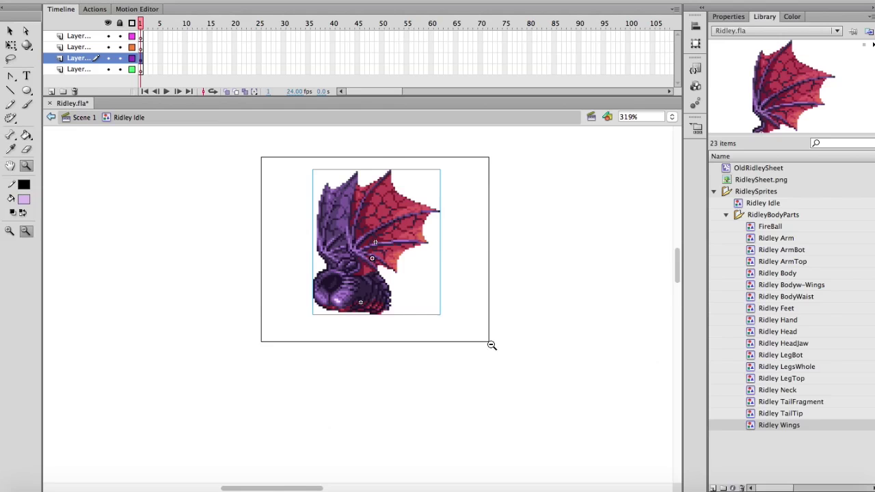
# Place Ridley Neck on the layer above the body, joined to the front of the torso.
pyautogui.moveTo(261, 158); pyautogui.dragTo(491, 345)
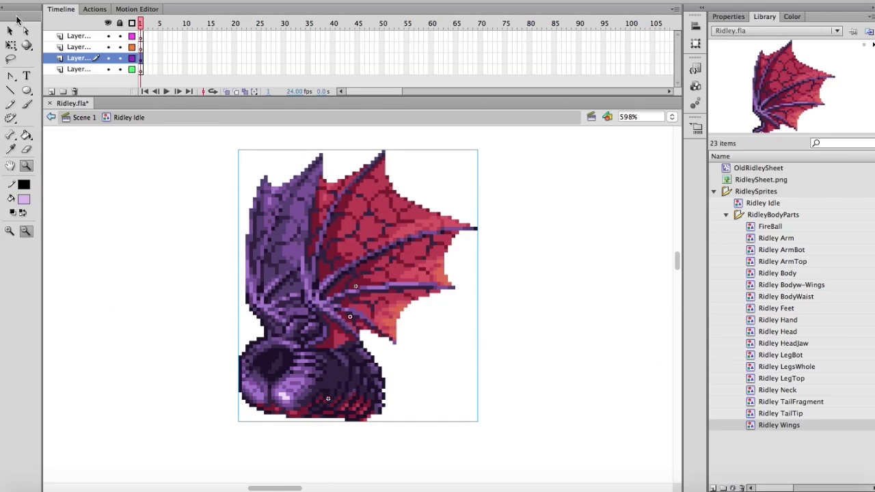
pyautogui.press('v')
pyautogui.click(141, 46)
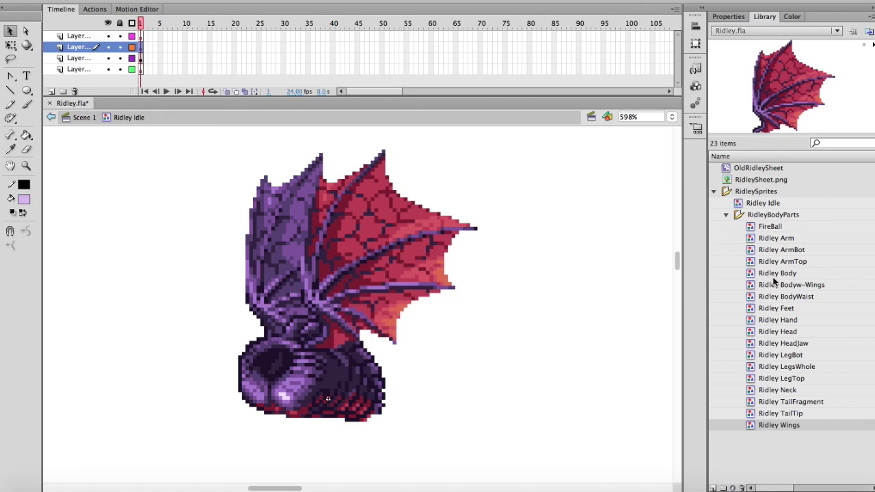
pyautogui.moveTo(798, 390); pyautogui.dragTo(279, 371)
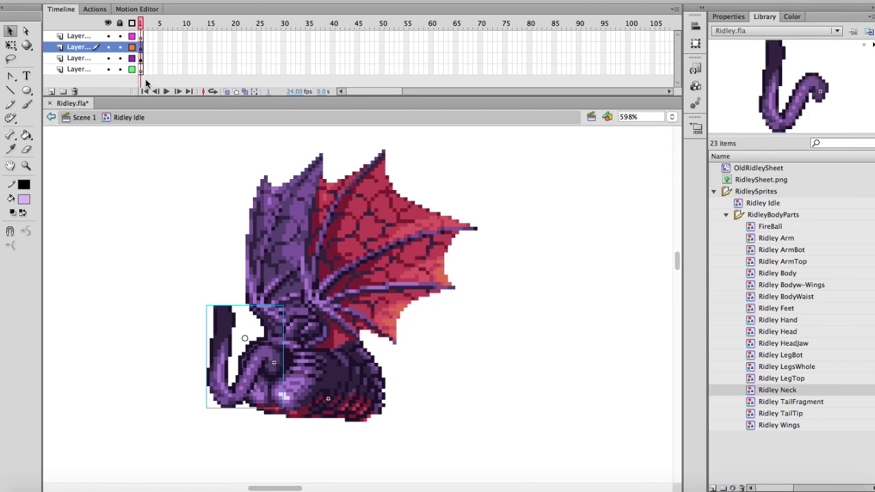
# Place Ridley Head on the top layer, over the upper end of the neck.
pyautogui.click(142, 35)
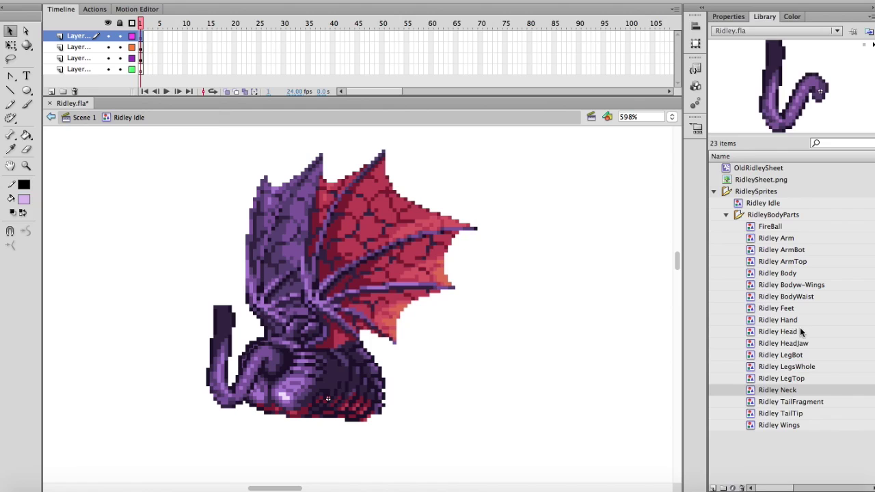
pyautogui.moveTo(797, 332); pyautogui.dragTo(219, 305)
pyautogui.scroll(-1, 231, 313)
pyautogui.hscroll(-4, 231, 313)
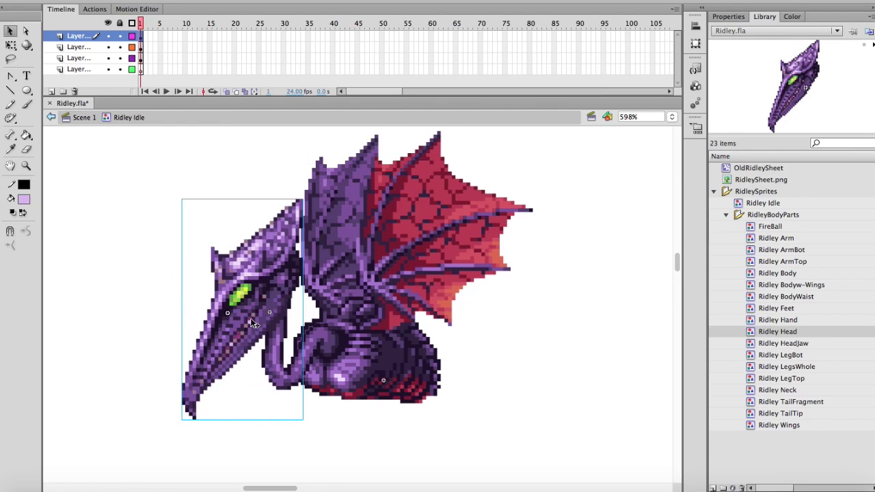
# Move the empty bottom layer to the top of the stack and place Ridley ArmBot on it, just below the body.
pyautogui.scroll(-4, 231, 313)
pyautogui.click(141, 69)
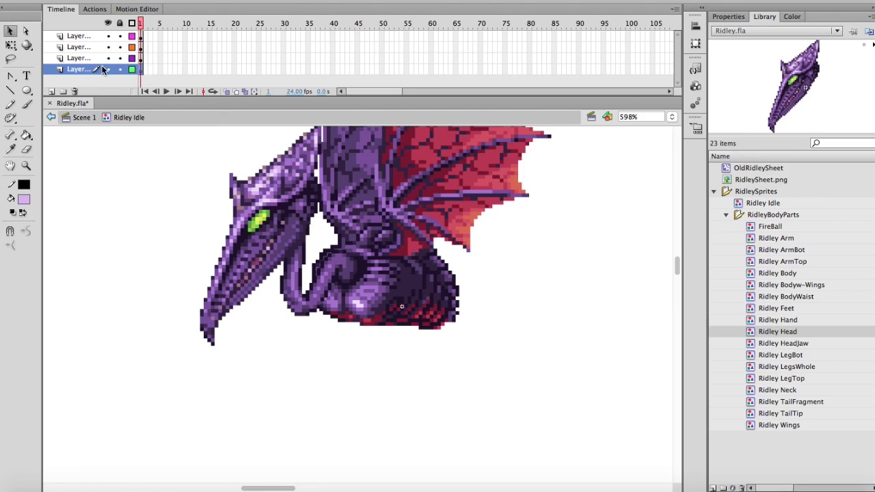
pyautogui.moveTo(87, 68); pyautogui.dragTo(89, 36)
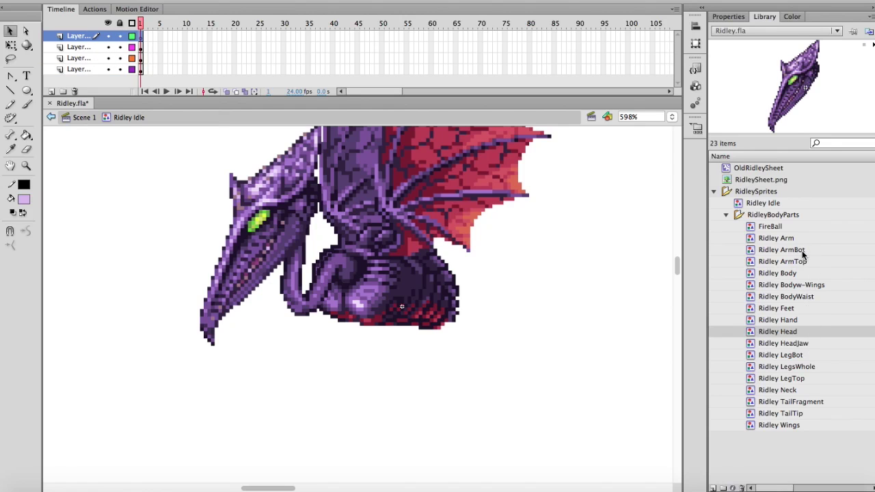
pyautogui.moveTo(803, 253); pyautogui.dragTo(602, 270)
pyautogui.moveTo(619, 272); pyautogui.dragTo(482, 328)
pyautogui.moveTo(483, 327); pyautogui.dragTo(484, 316)
pyautogui.moveTo(495, 300); pyautogui.dragTo(383, 374)
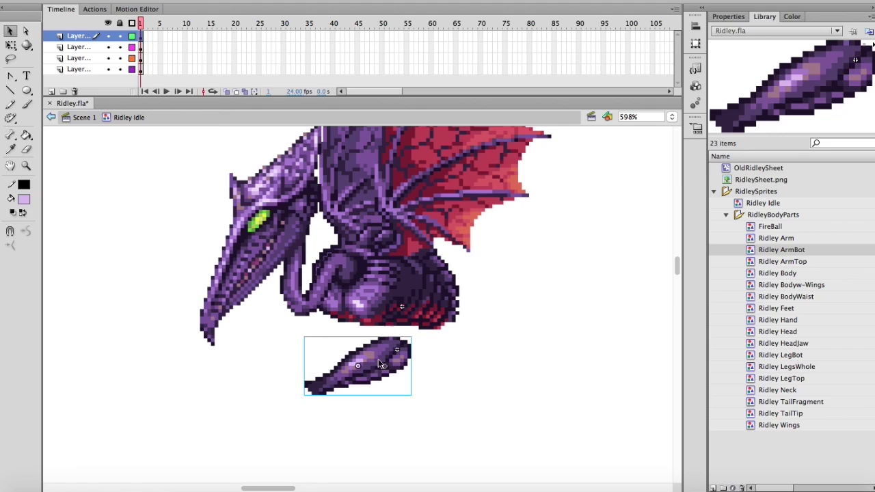
# Review the looping options of the Ridley ArmBot instance and view both frames inside that symbol.
pyautogui.scroll(3, 394, 352)
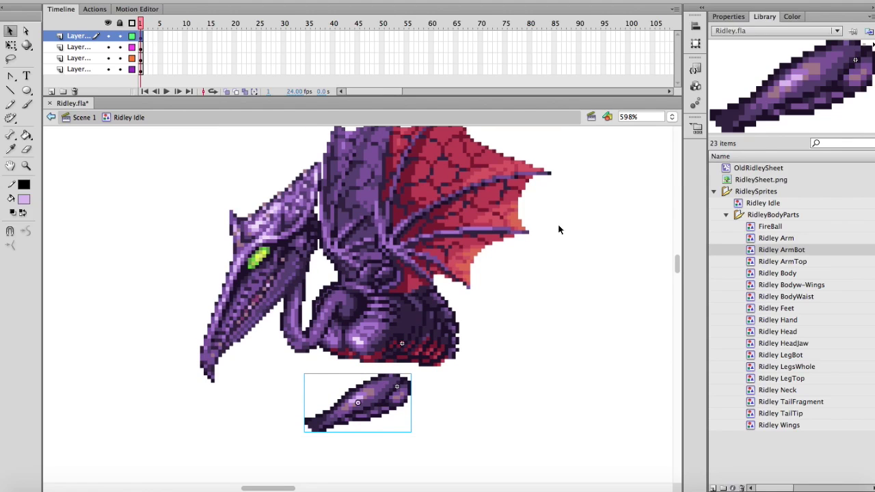
pyautogui.click(711, 17)
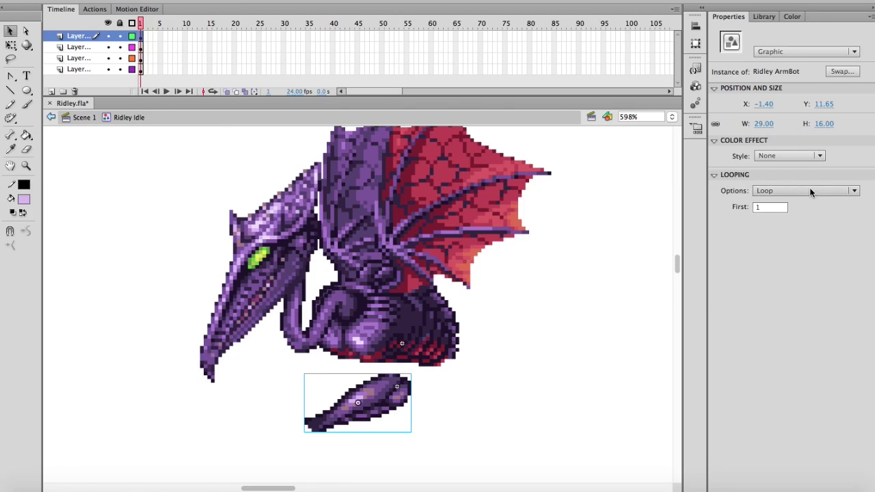
pyautogui.click(856, 193)
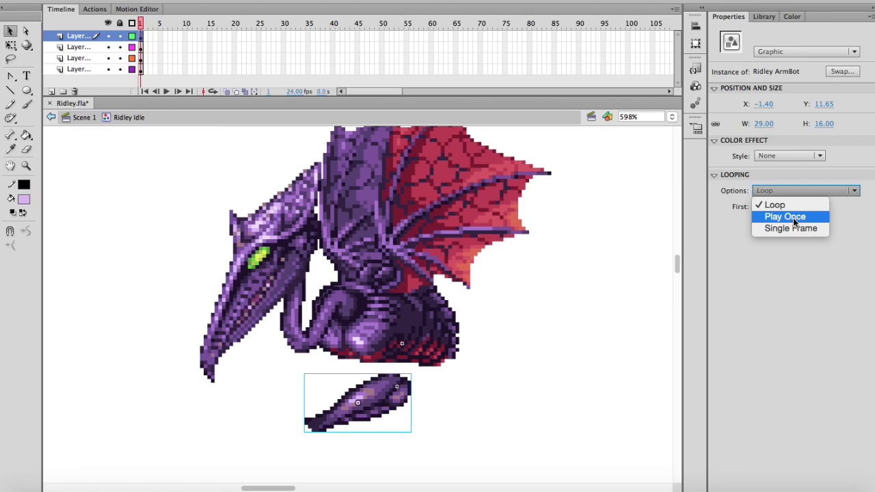
pyautogui.click(438, 345)
pyautogui.doubleClick(375, 394)
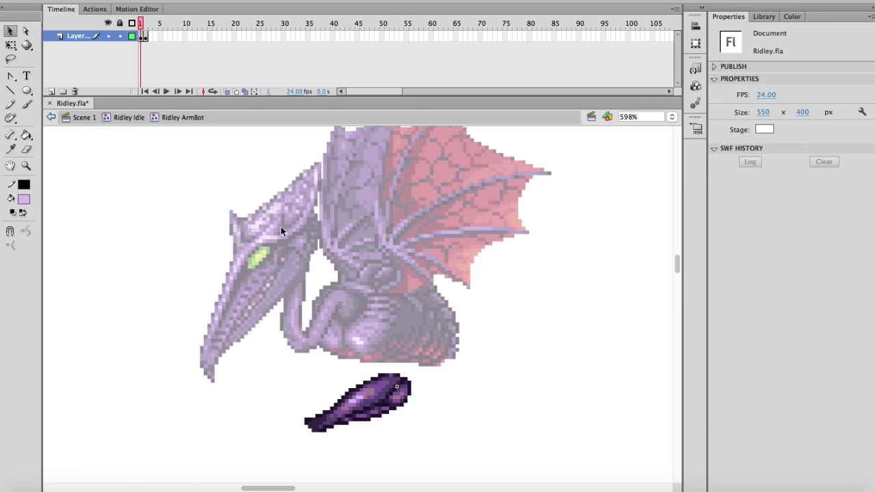
pyautogui.click(146, 26)
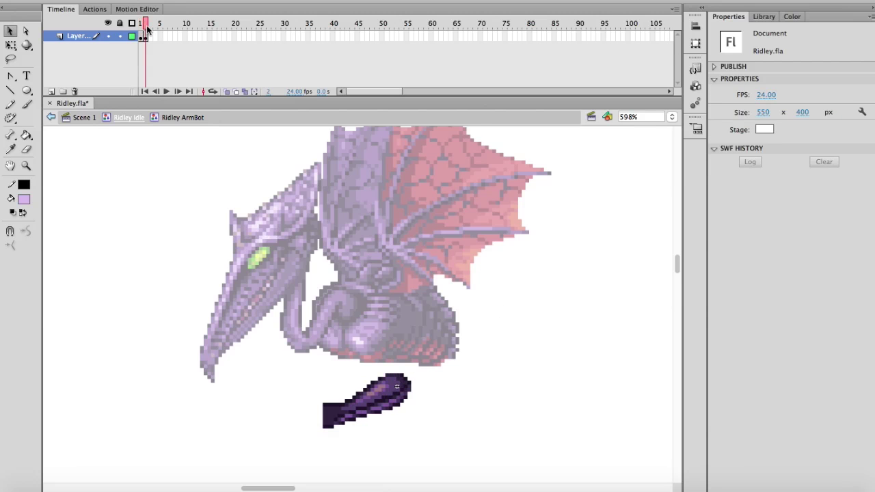
pyautogui.moveTo(147, 27); pyautogui.dragTo(147, 28)
pyautogui.click(142, 28)
pyautogui.click(84, 117)
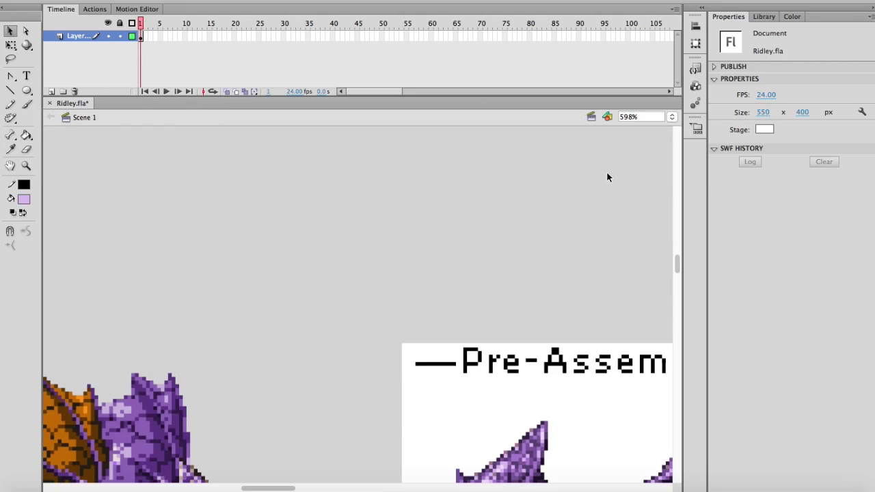
# Reopen the Ridley Idle symbol from the library for editing, with the arm piece enlarged.
pyautogui.click(761, 18)
pyautogui.click(736, 203)
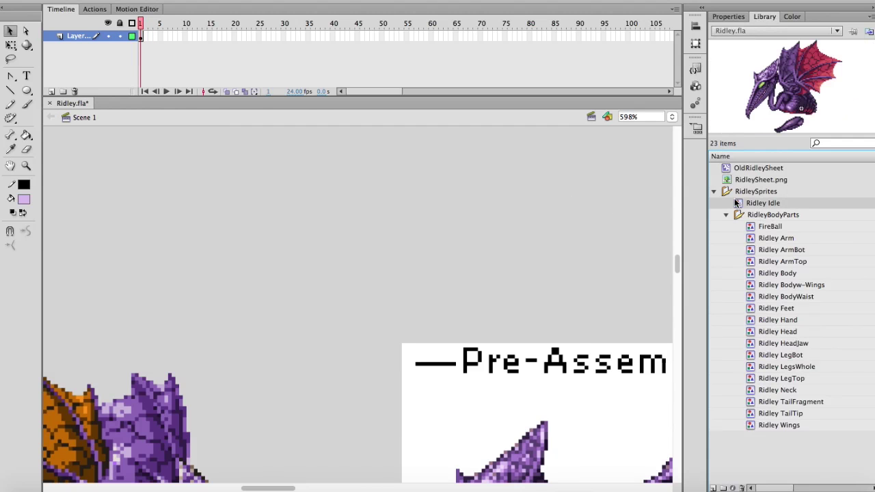
pyautogui.doubleClick(736, 203)
pyautogui.press('z')
pyautogui.moveTo(341, 295); pyautogui.dragTo(372, 333)
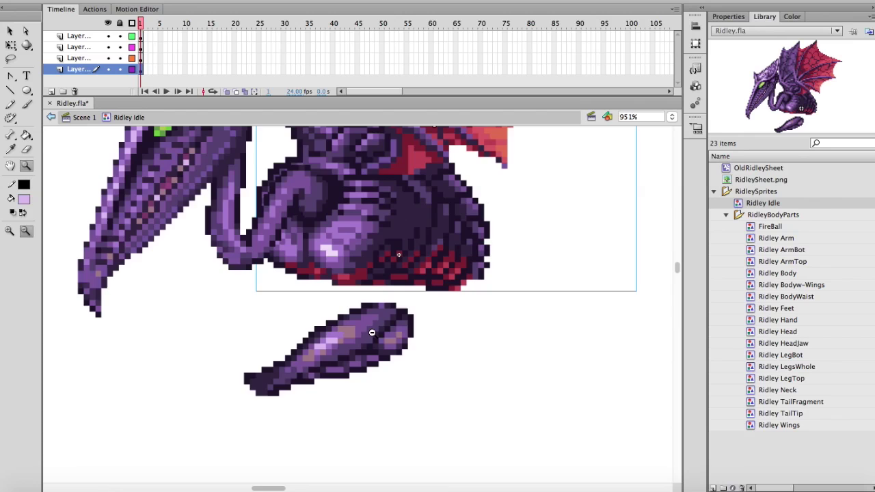
# Set the looping of the Ridley ArmBot instance to Single Frame with first frame 2.
pyautogui.press('v')
pyautogui.click(370, 340)
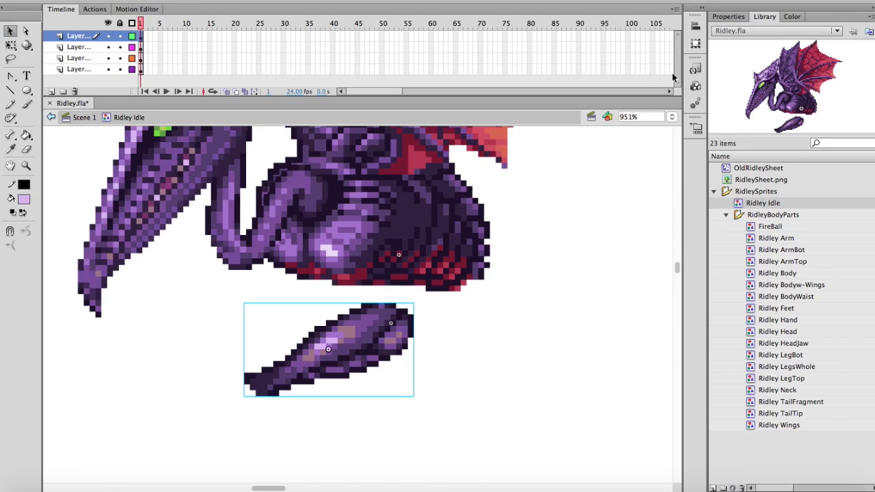
pyautogui.click(737, 18)
pyautogui.click(801, 191)
pyautogui.click(791, 228)
pyautogui.click(855, 191)
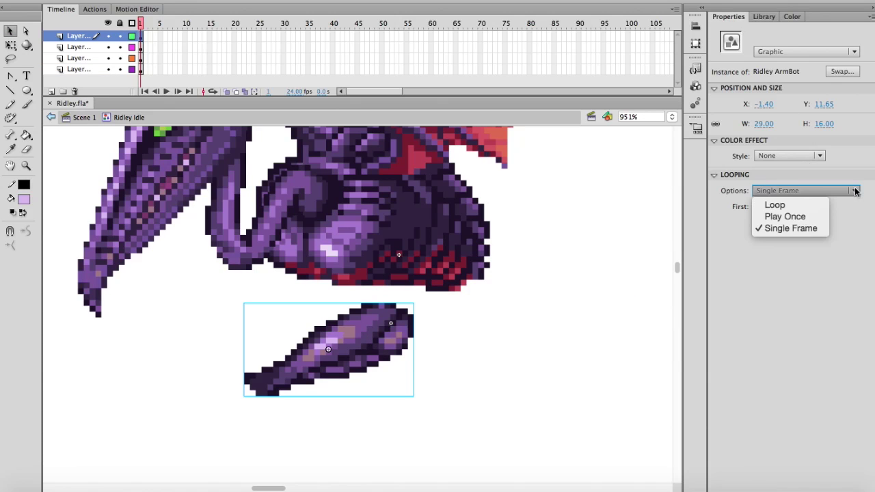
pyautogui.click(833, 251)
pyautogui.click(772, 210)
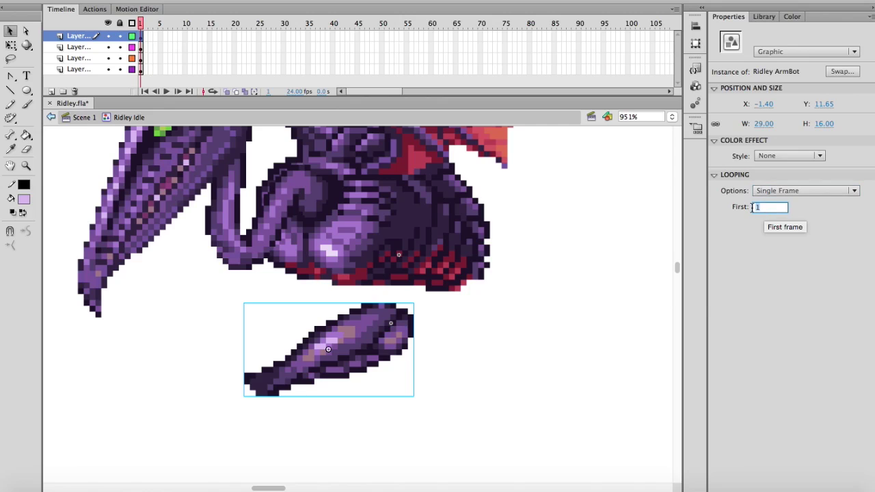
pyautogui.write('2')
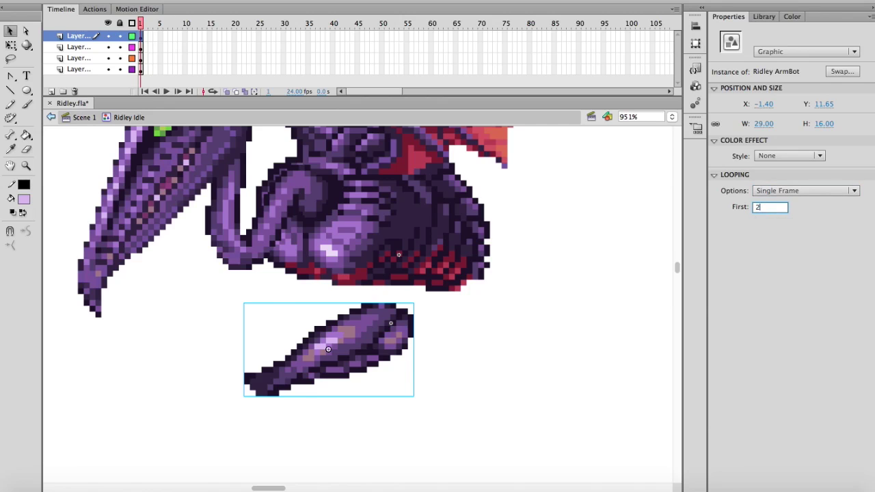
pyautogui.press('Return')
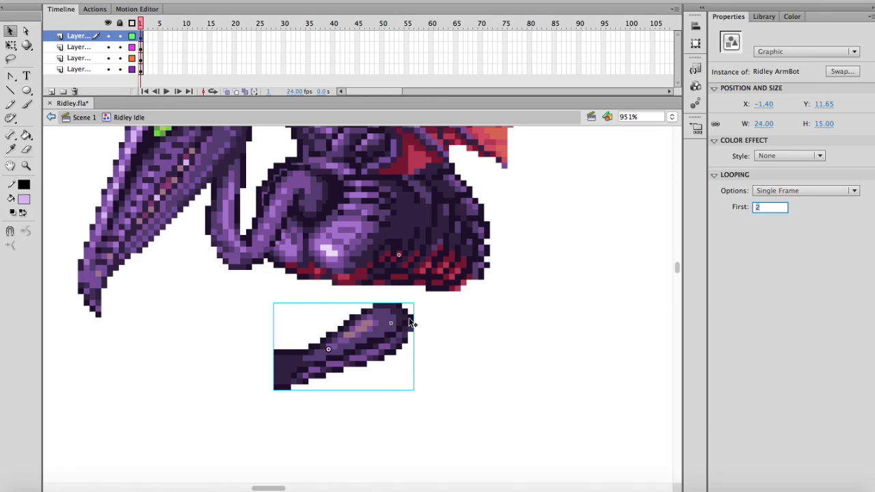
# Set the first frame of the Ridley ArmBot instance to 1.
pyautogui.click(26, 166)
pyautogui.keyDown('alt'); pyautogui.click(406, 295); pyautogui.keyUp('alt')
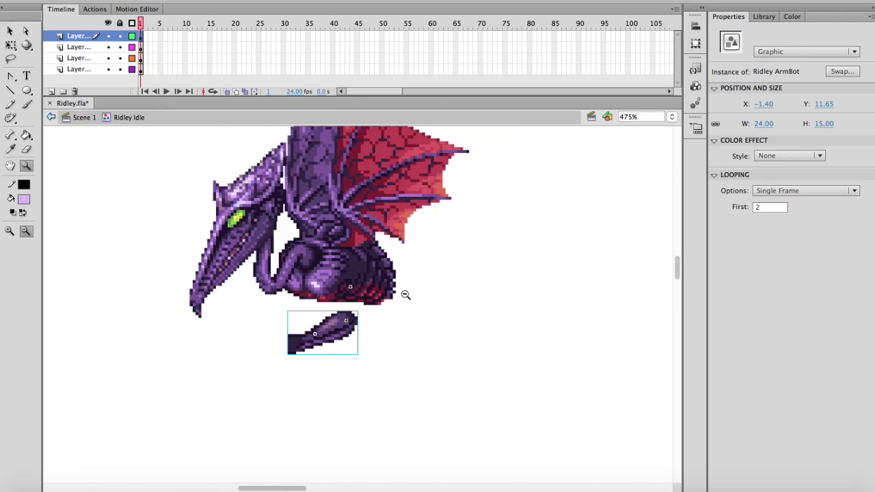
pyautogui.click(9, 32)
pyautogui.click(754, 207)
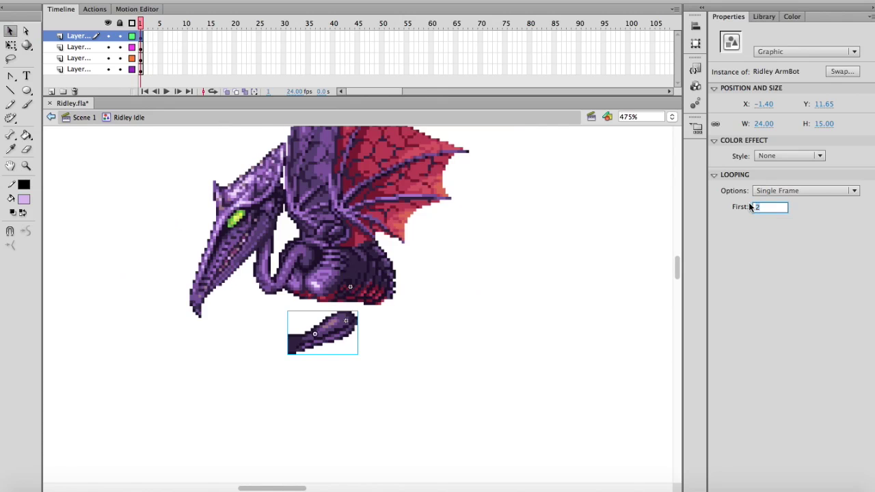
pyautogui.write('1')
pyautogui.press('Return')
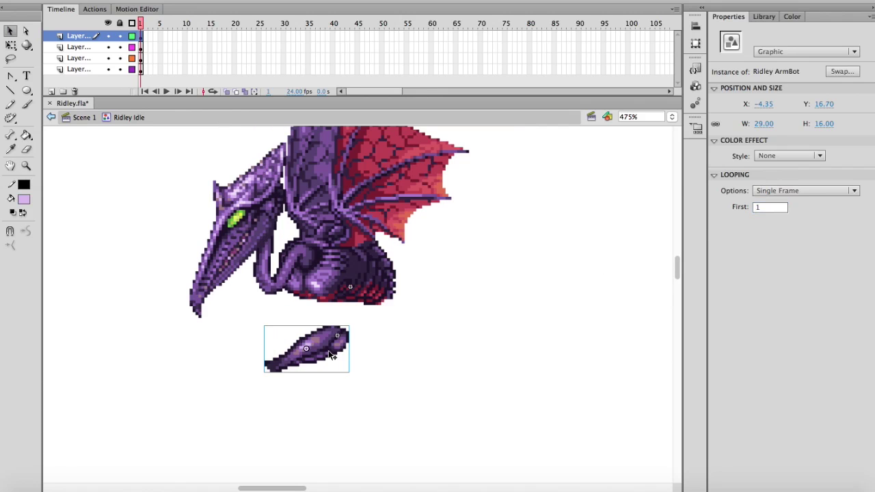
# Add a layer directly above the head layer, place Ridley ArmTop on it at the body's shoulder, and join the lower arm to it.
pyautogui.click(764, 17)
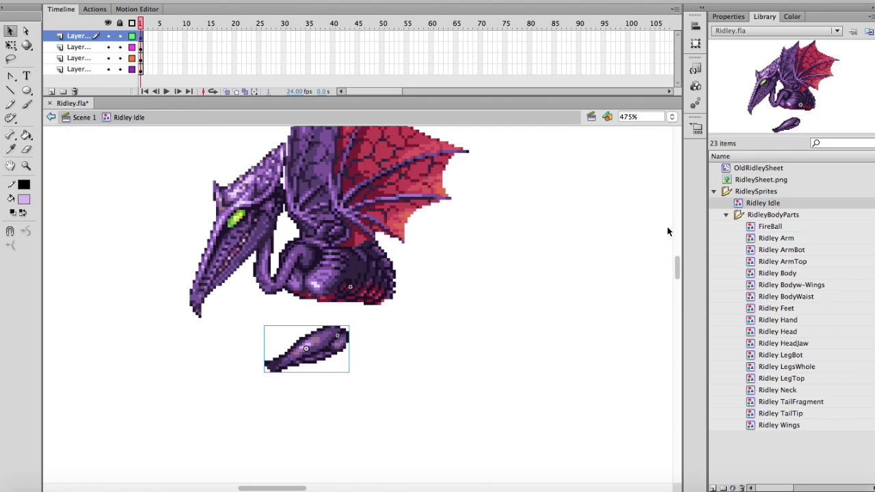
pyautogui.click(97, 46)
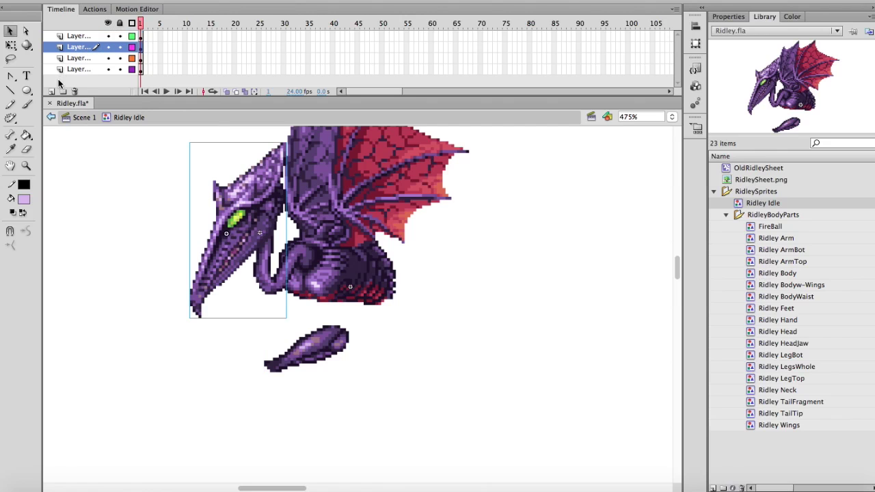
pyautogui.click(52, 91)
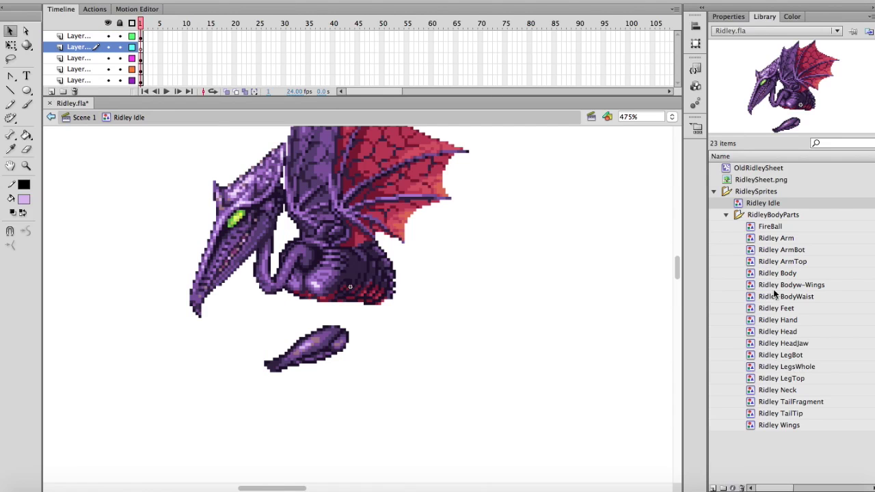
pyautogui.click(785, 262)
pyautogui.moveTo(595, 248); pyautogui.dragTo(364, 288)
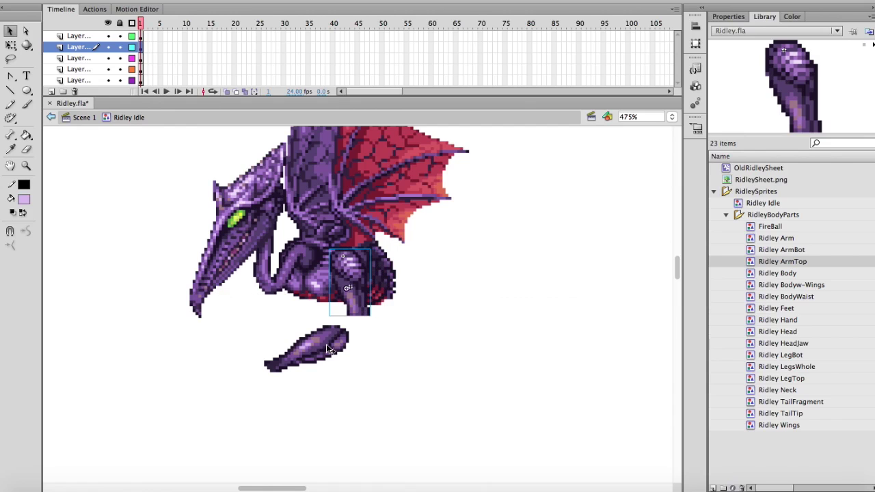
pyautogui.moveTo(327, 344); pyautogui.dragTo(347, 324)
# Set the looping of the Ridley ArmTop, Ridley Head and Ridley Neck instances to Single Frame.
pyautogui.click(354, 280)
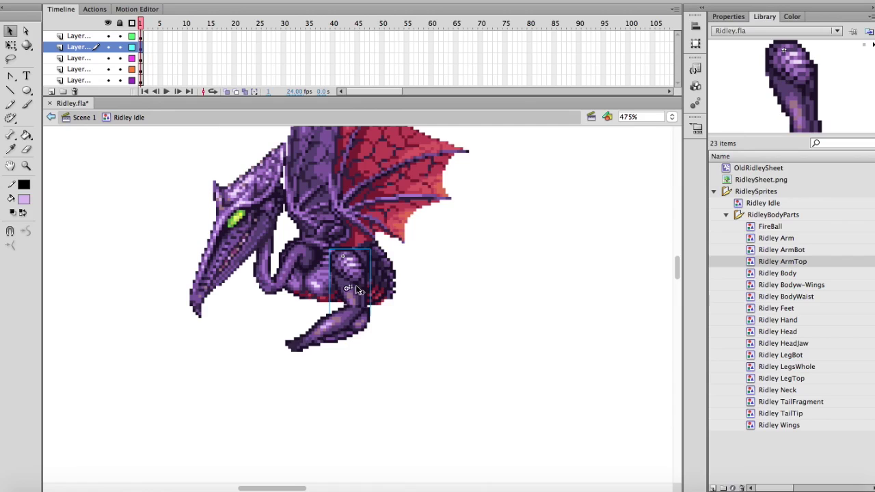
pyautogui.click(728, 17)
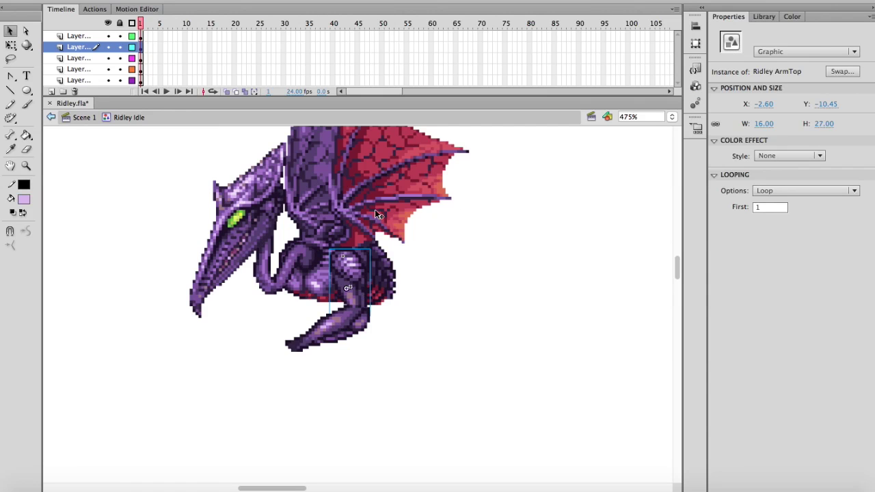
pyautogui.scroll(-2, 803, 191)
pyautogui.click(259, 229)
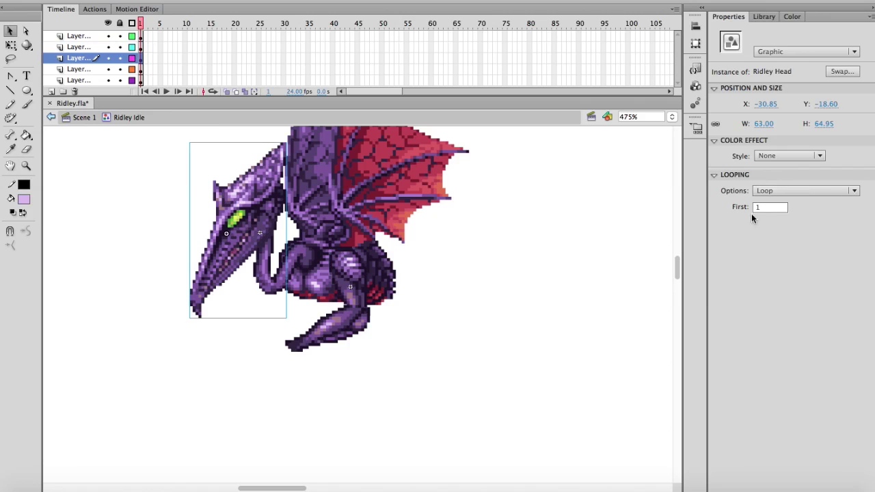
pyautogui.scroll(-2, 791, 192)
pyautogui.click(518, 263)
pyautogui.click(298, 253)
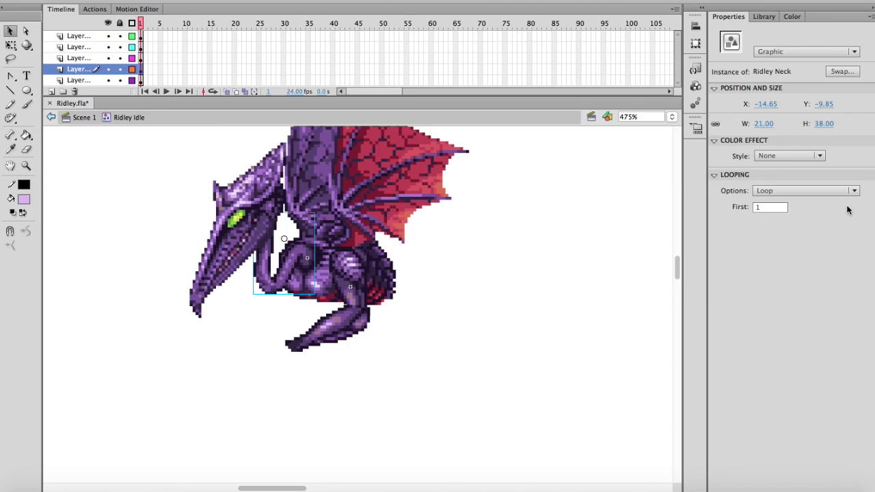
pyautogui.scroll(-2, 848, 191)
# Set the first frame of the Ridley Bodyw-Wings instance to 5.
pyautogui.click(407, 231)
pyautogui.scroll(-2, 822, 191)
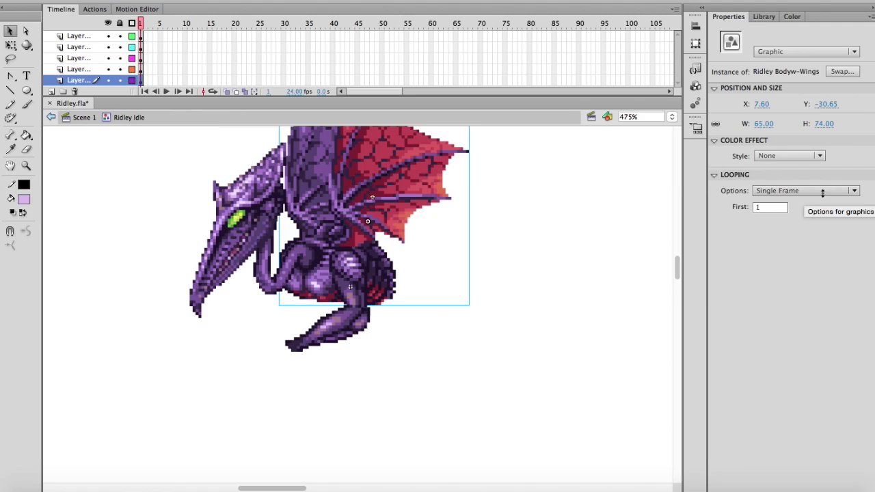
pyautogui.scroll(2, 504, 240)
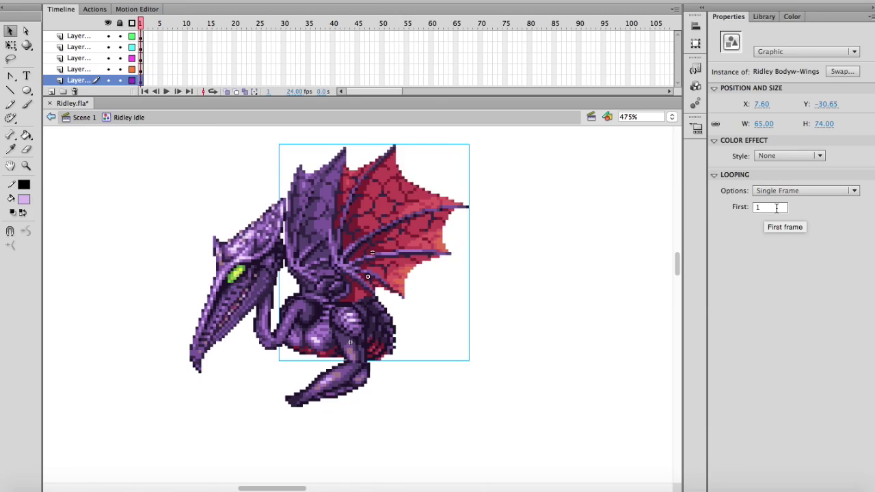
pyautogui.scroll(4, 777, 208)
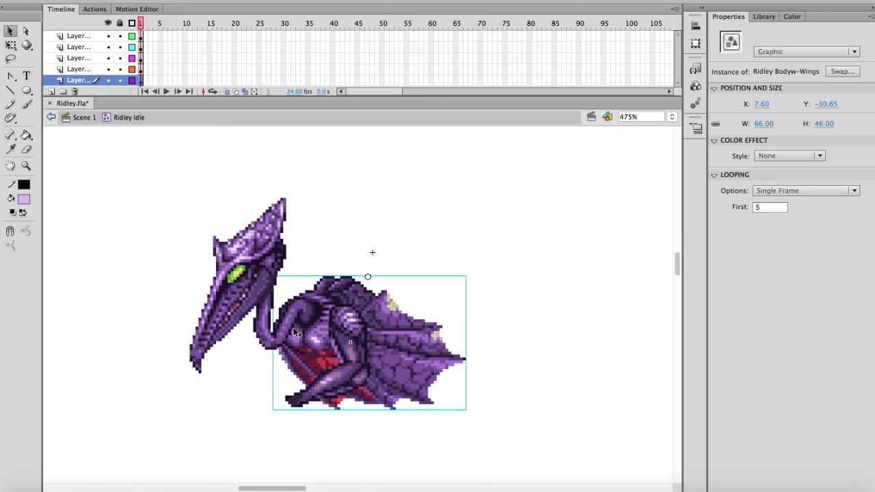
pyautogui.scroll(-2, 369, 314)
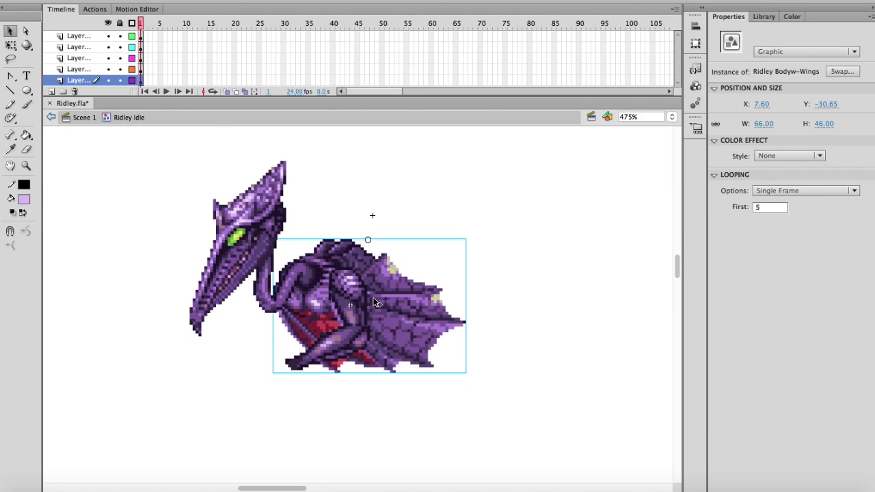
pyautogui.scroll(-2, 368, 294)
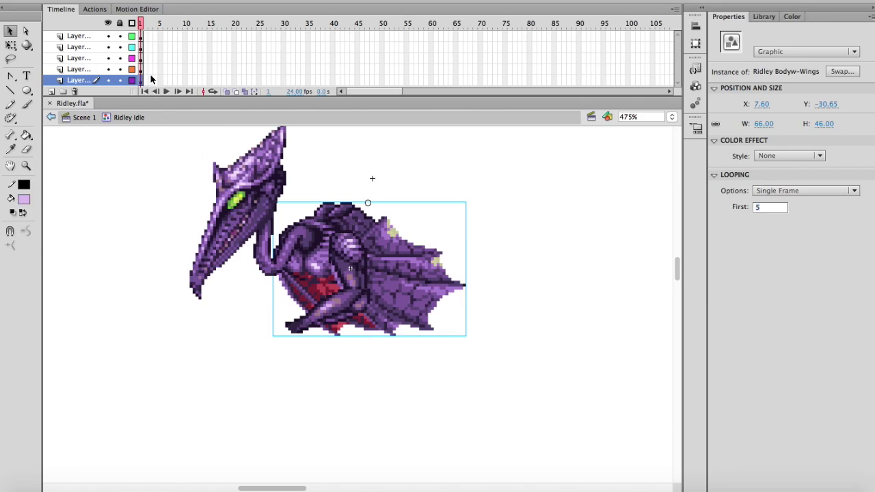
# Add a new layer at the top of the stack and place Ridley Wings on it beside the body.
pyautogui.click(142, 38)
pyautogui.click(52, 91)
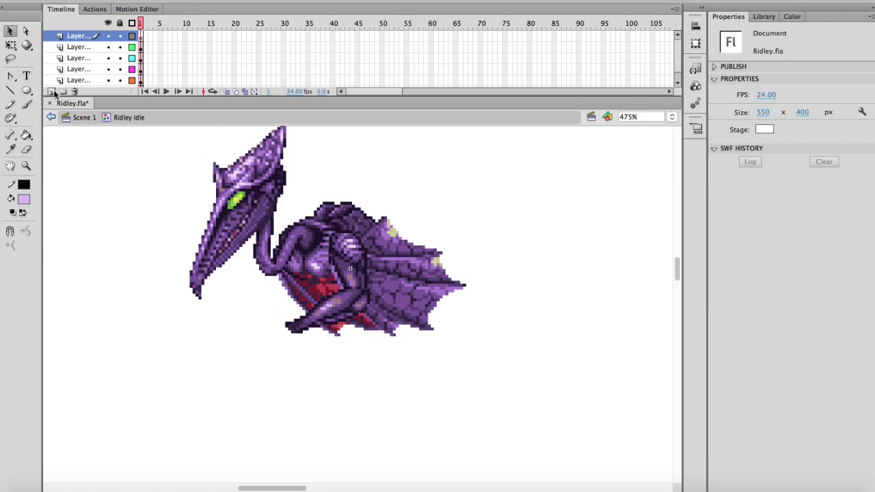
pyautogui.click(764, 16)
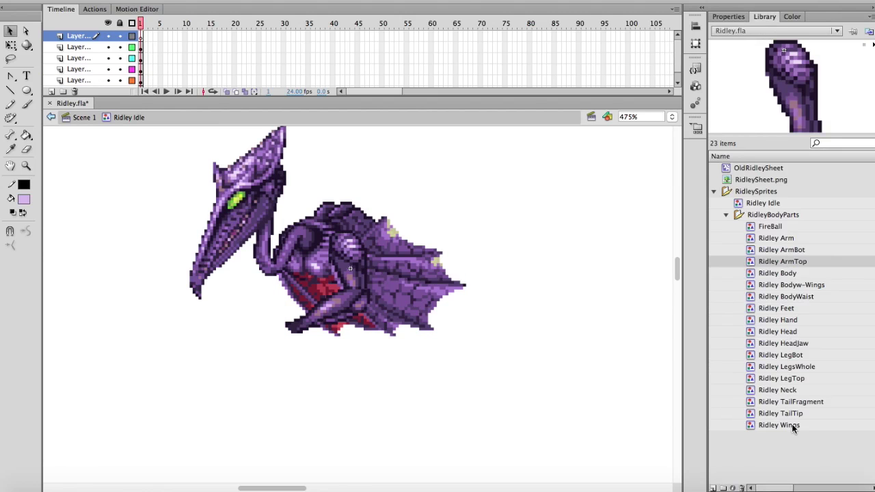
pyautogui.click(779, 425)
pyautogui.moveTo(537, 229); pyautogui.dragTo(526, 224)
# Set the Ridley Wings instance to Single Frame with first frame 5 and align it over the body's near wing.
pyautogui.click(729, 17)
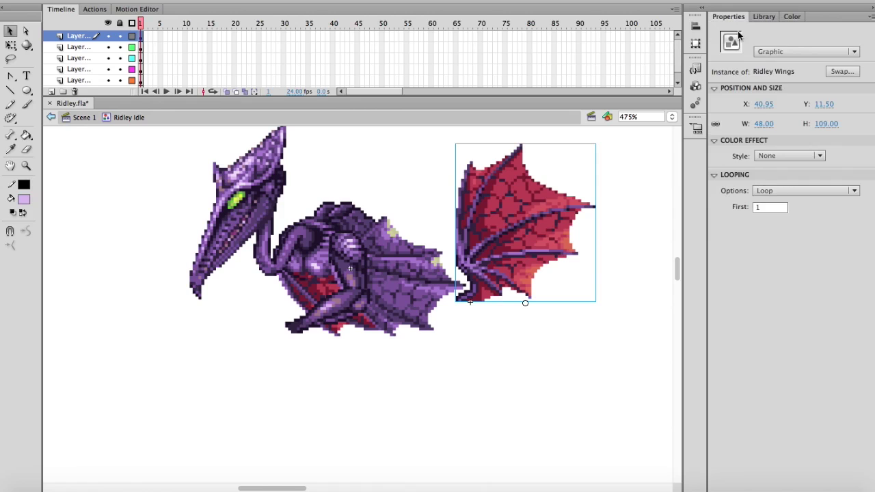
pyautogui.scroll(-2, 781, 190)
pyautogui.scroll(6, 773, 210)
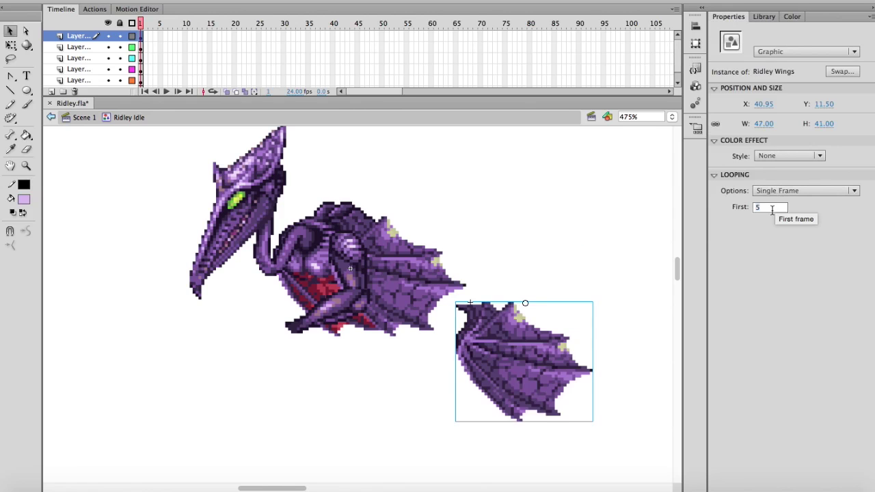
pyautogui.scroll(-1, 773, 211)
pyautogui.moveTo(545, 367); pyautogui.dragTo(420, 286)
pyautogui.click(459, 229)
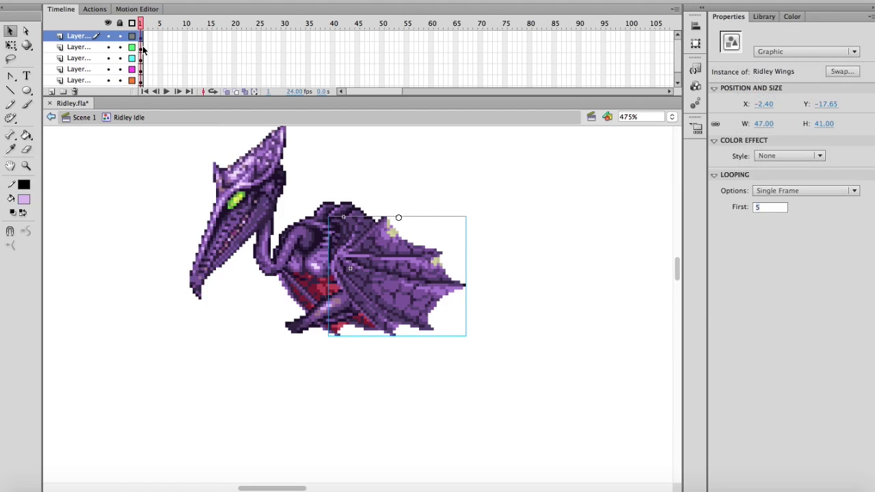
# Add a layer between the wings and lower arm layers and place Ridley Hand on it at the forearm's end.
pyautogui.click(143, 47)
pyautogui.click(142, 59)
pyautogui.click(141, 48)
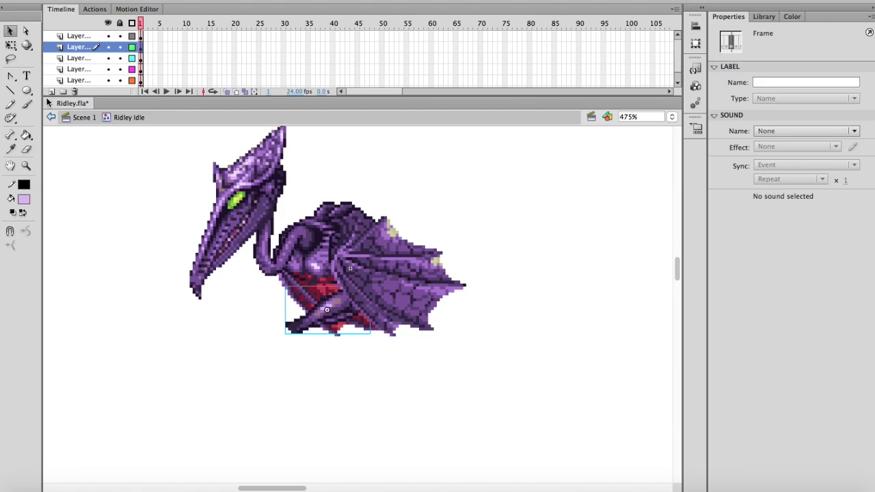
pyautogui.click(50, 92)
pyautogui.click(764, 16)
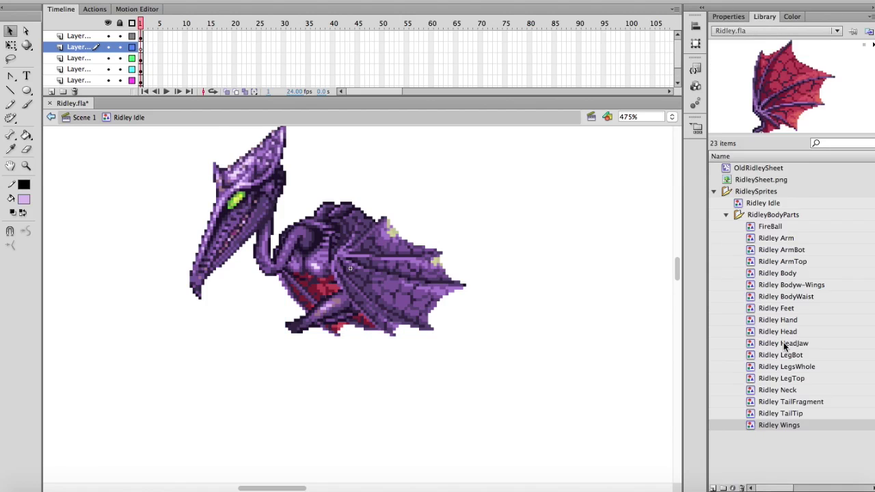
pyautogui.moveTo(788, 322); pyautogui.dragTo(289, 351)
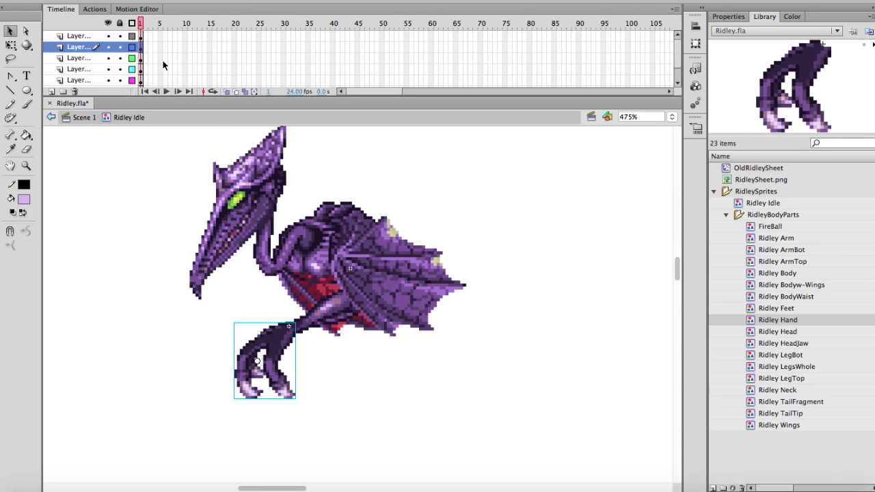
pyautogui.click(729, 17)
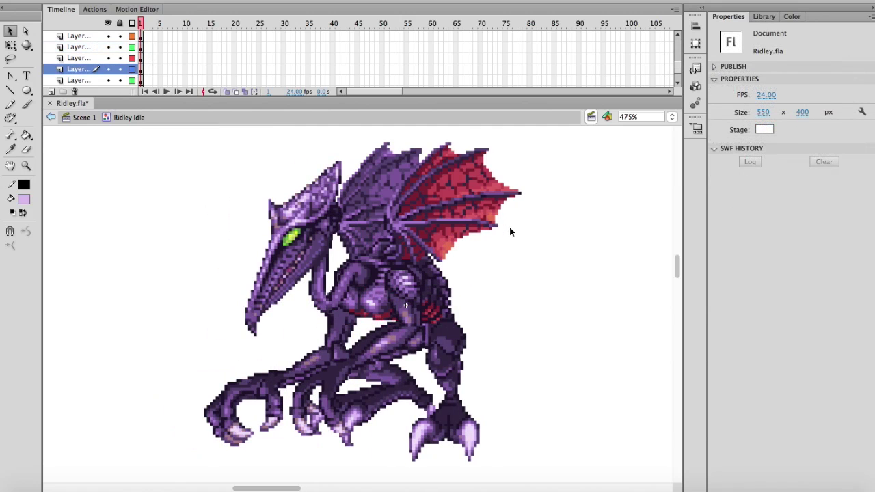
# Set the first frame of the Ridley Bodyw-Wings instance to 5 and show the hidden top wings layer.
pyautogui.click(469, 210)
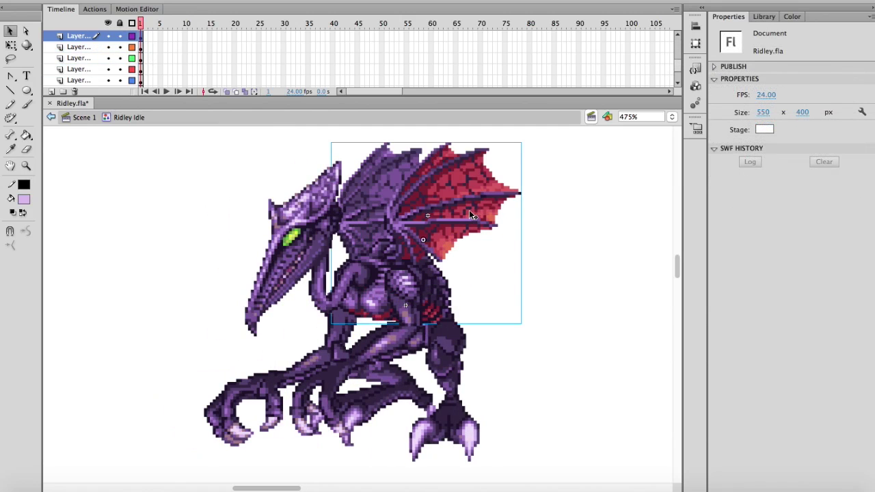
pyautogui.moveTo(777, 207); pyautogui.dragTo(772, 207)
pyautogui.scroll(5, 105, 54)
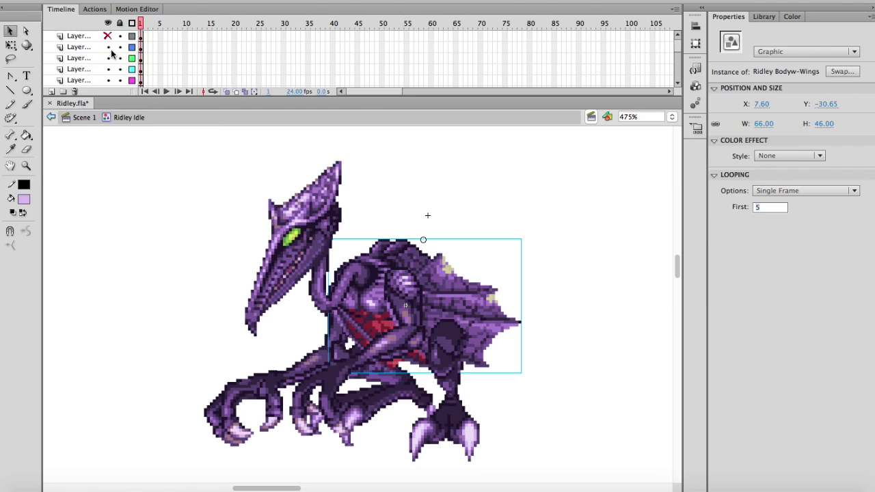
pyautogui.click(109, 38)
pyautogui.click(508, 194)
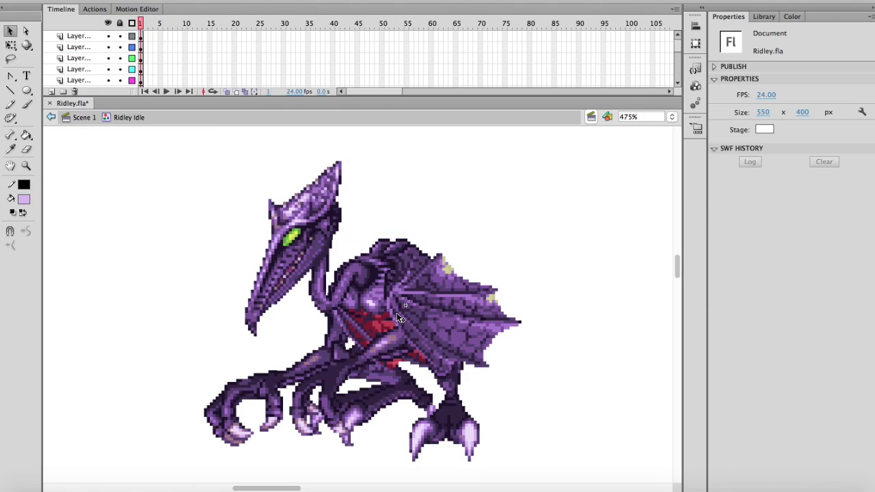
pyautogui.scroll(-2, 354, 316)
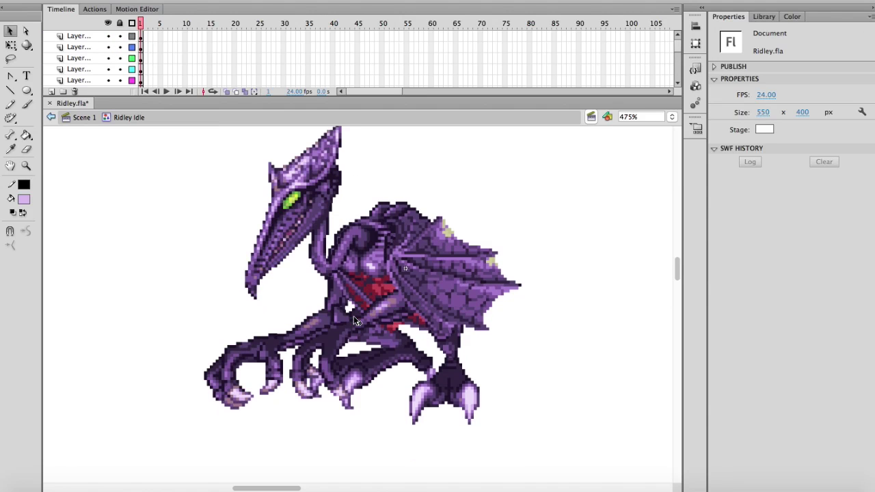
# Delete the Ridley Bodyw-Wings instance and place Ridley Body on the same layer in its position.
pyautogui.click(360, 268)
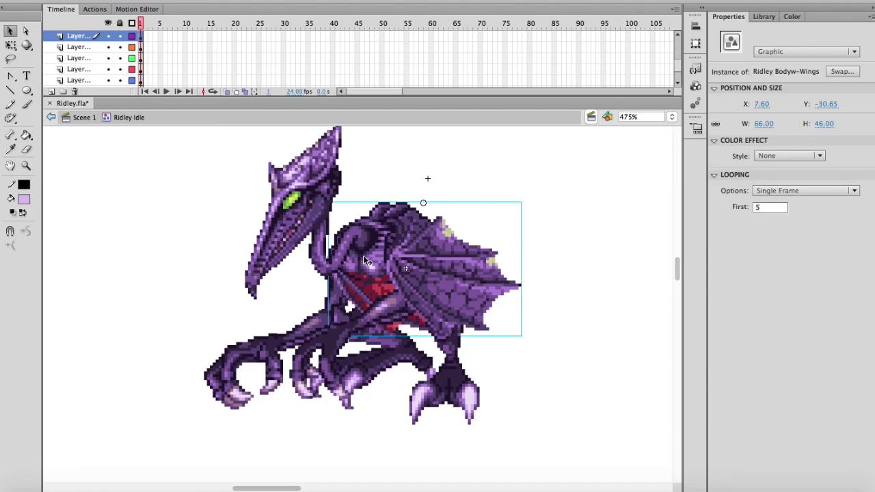
pyautogui.press('Delete')
pyautogui.click(764, 17)
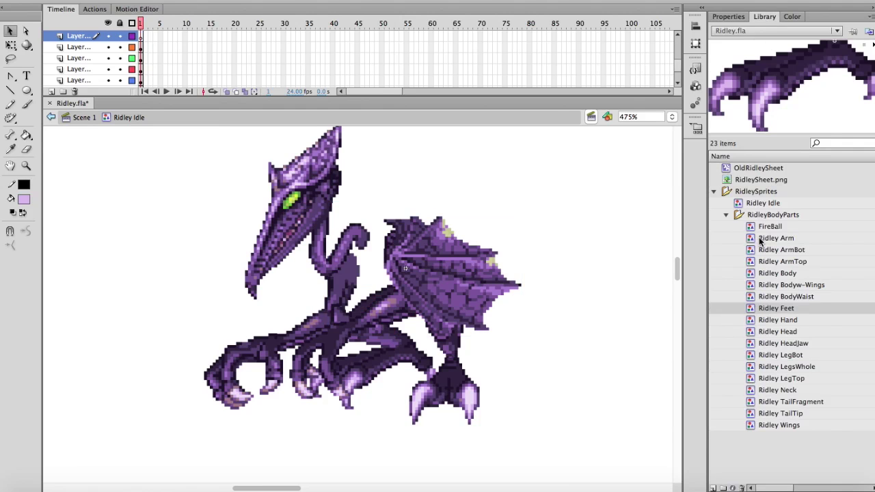
pyautogui.click(785, 274)
pyautogui.moveTo(602, 197); pyautogui.dragTo(373, 244)
# Set the looping of the Ridley Body instance to Single Frame with first frame 3.
pyautogui.click(730, 16)
pyautogui.click(792, 191)
pyautogui.click(786, 214)
pyautogui.doubleClick(782, 207)
pyautogui.write('3')
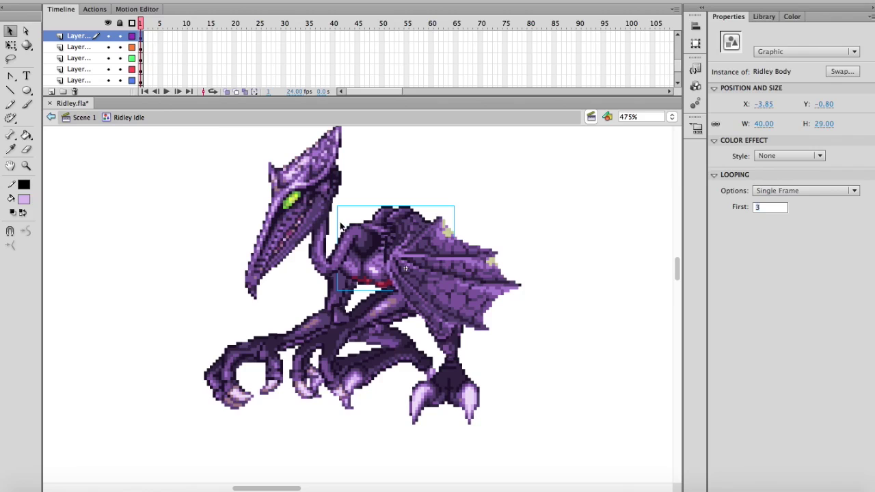
pyautogui.click(292, 260)
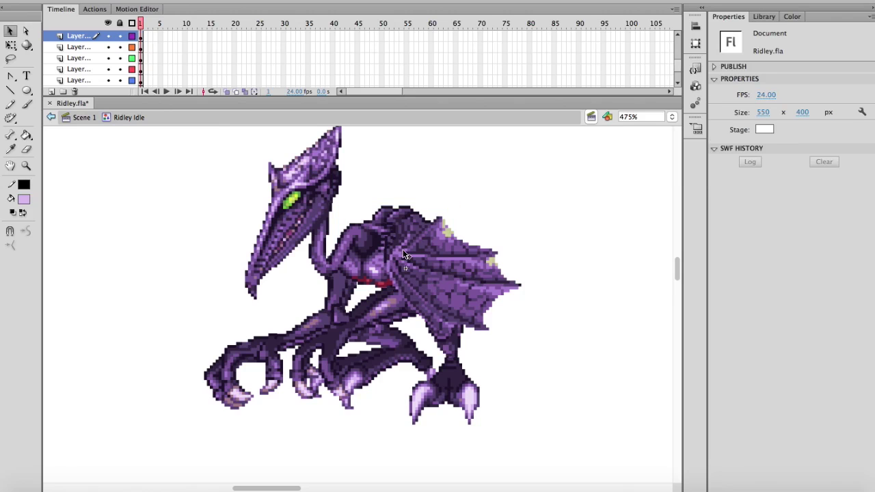
pyautogui.scroll(2, 103, 59)
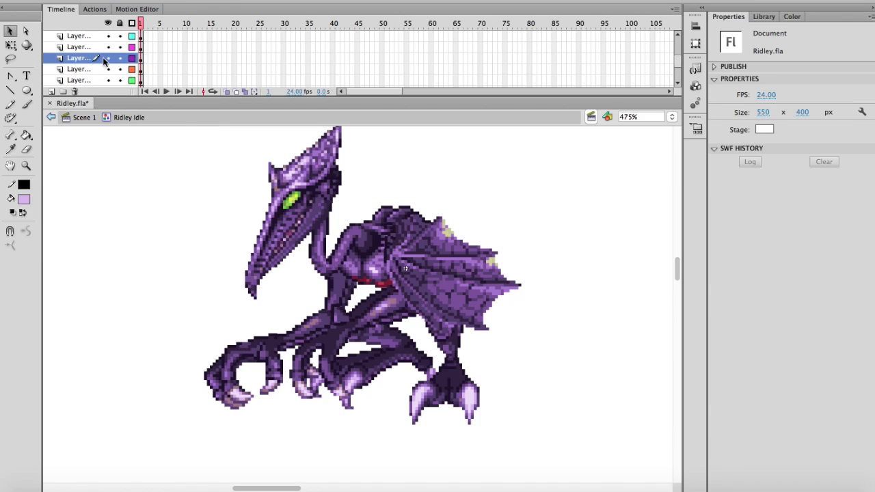
pyautogui.scroll(-5, 103, 59)
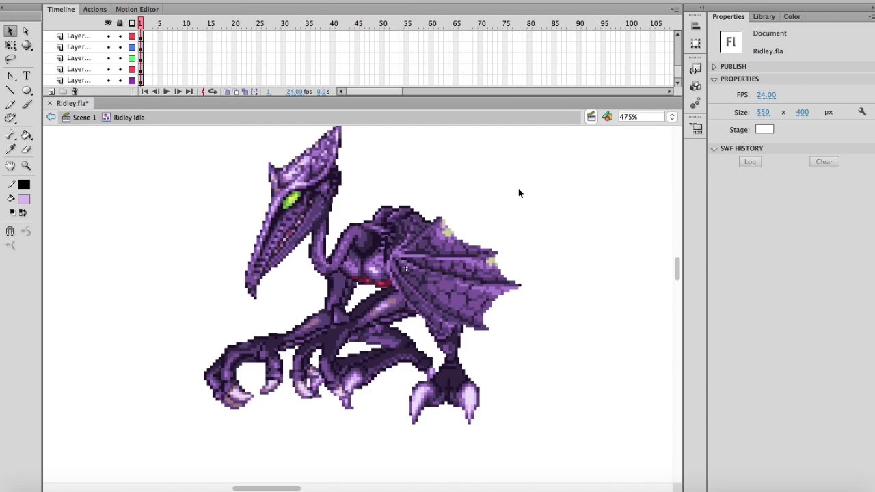
# Preview the tail fragment, tail tip, top arm, body with wings and feet symbols in the library.
pyautogui.click(765, 17)
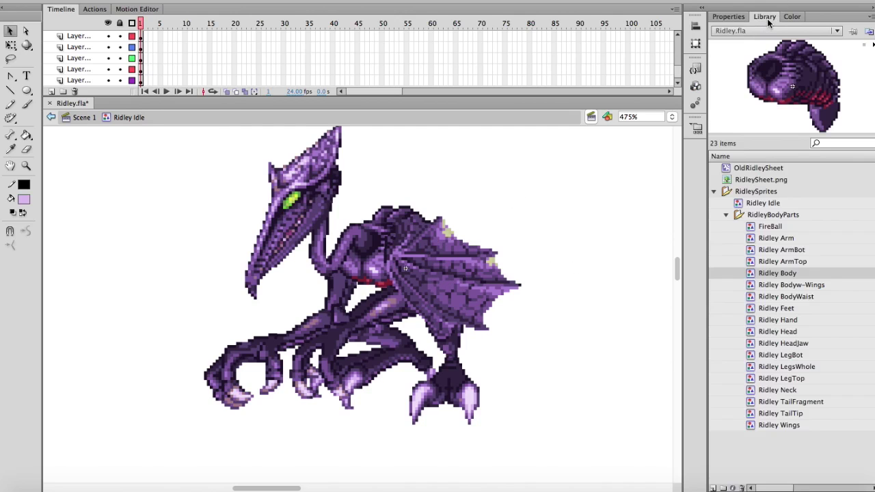
pyautogui.click(764, 403)
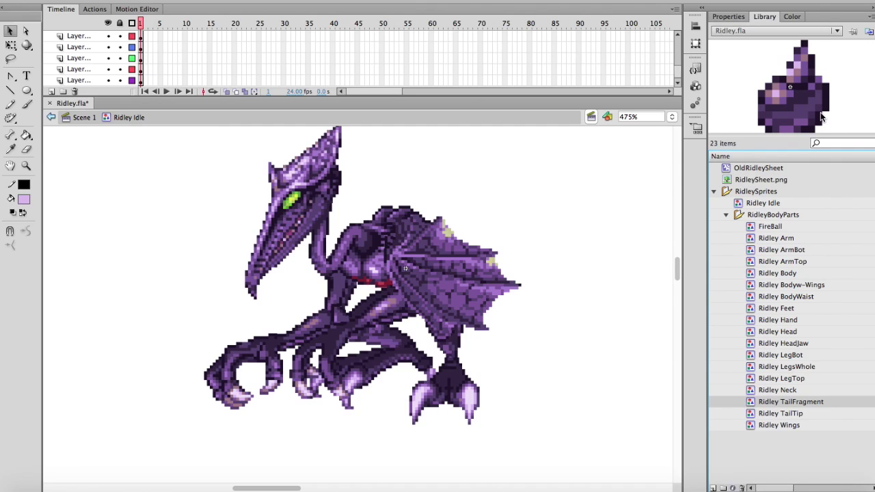
pyautogui.click(797, 414)
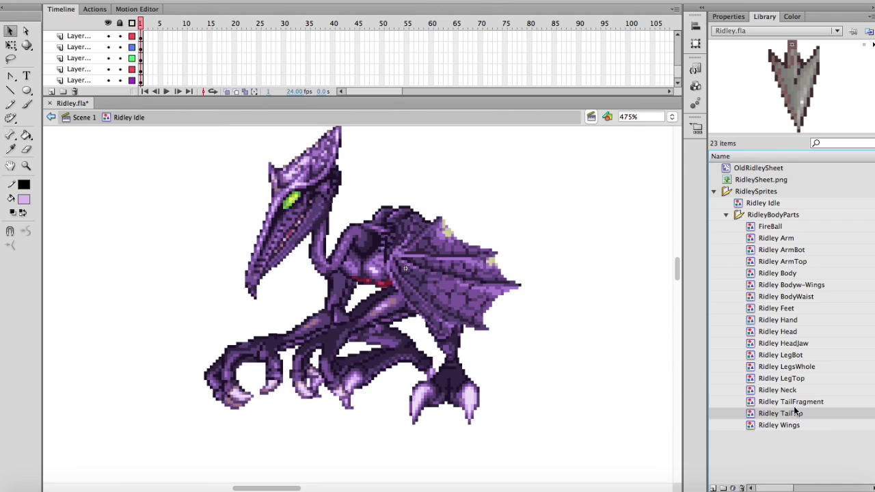
pyautogui.click(795, 404)
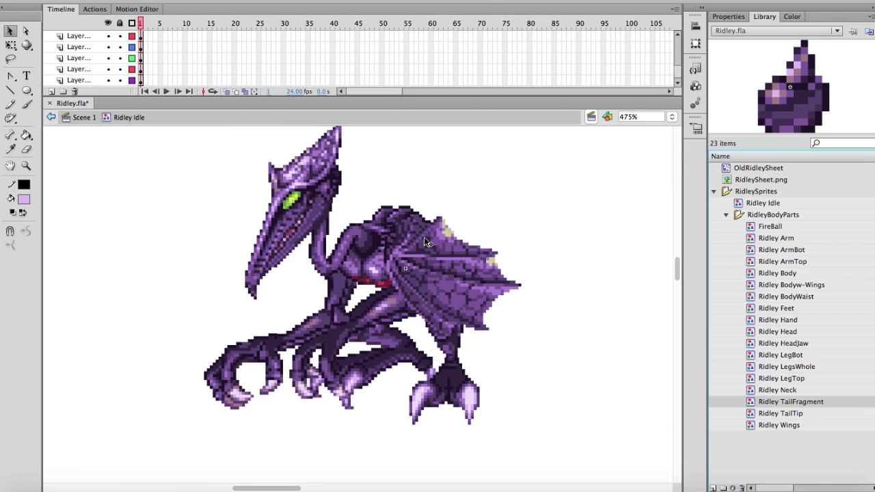
pyautogui.scroll(2, 424, 237)
pyautogui.scroll(-1, 427, 247)
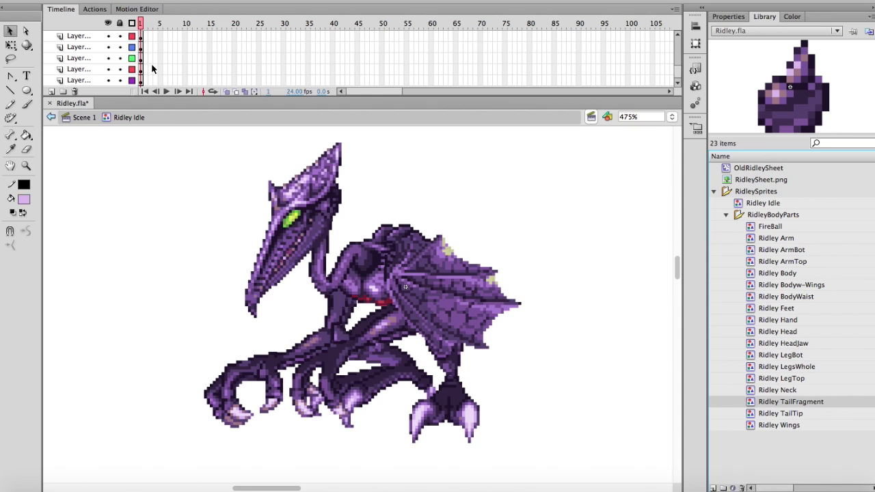
pyautogui.click(316, 215)
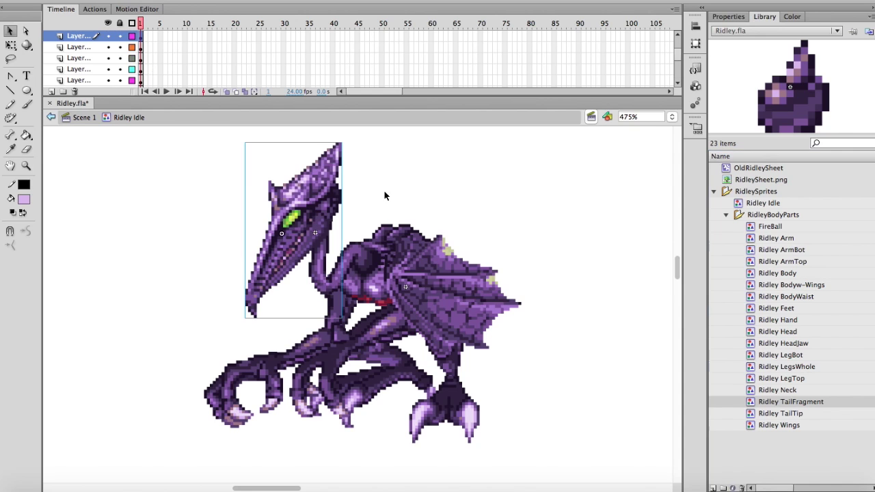
pyautogui.click(728, 16)
pyautogui.click(764, 16)
pyautogui.click(780, 262)
pyautogui.click(782, 285)
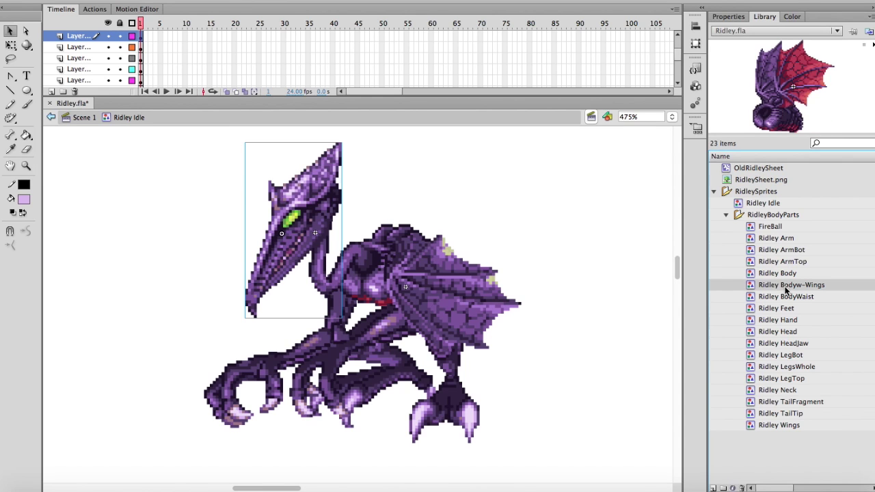
pyautogui.click(783, 308)
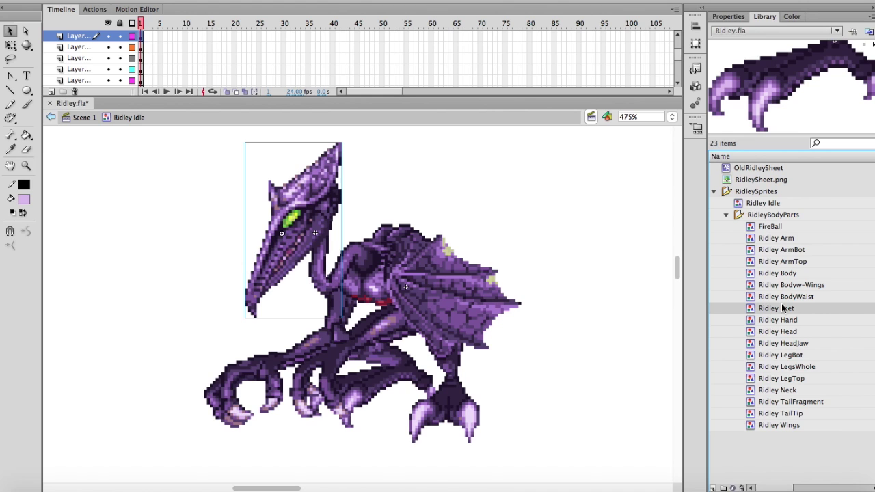
pyautogui.click(465, 288)
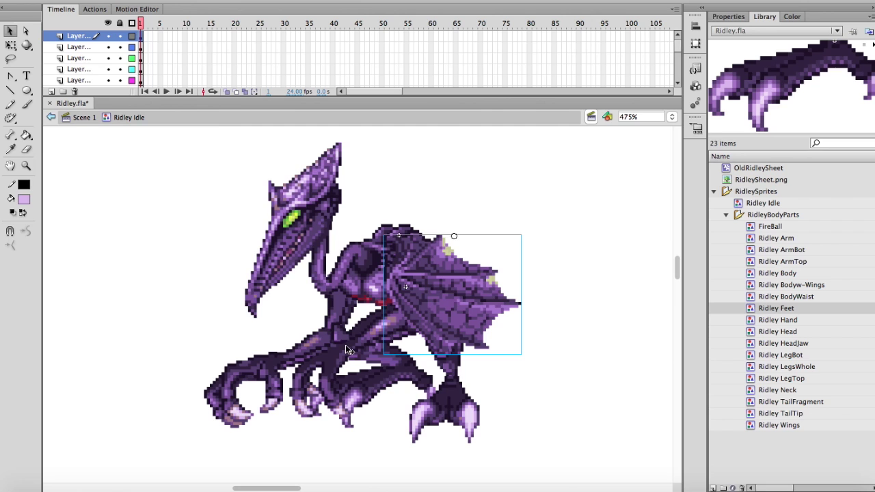
pyautogui.click(319, 344)
pyautogui.click(334, 361)
pyautogui.click(370, 330)
pyautogui.click(446, 396)
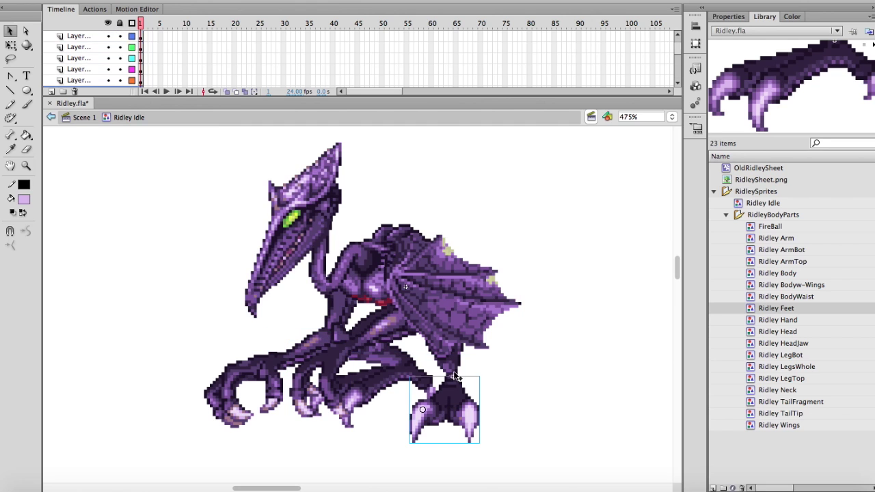
pyautogui.click(515, 352)
pyautogui.click(387, 371)
# Select frame 2 across all layers and insert keyframes there.
pyautogui.scroll(-5, 149, 65)
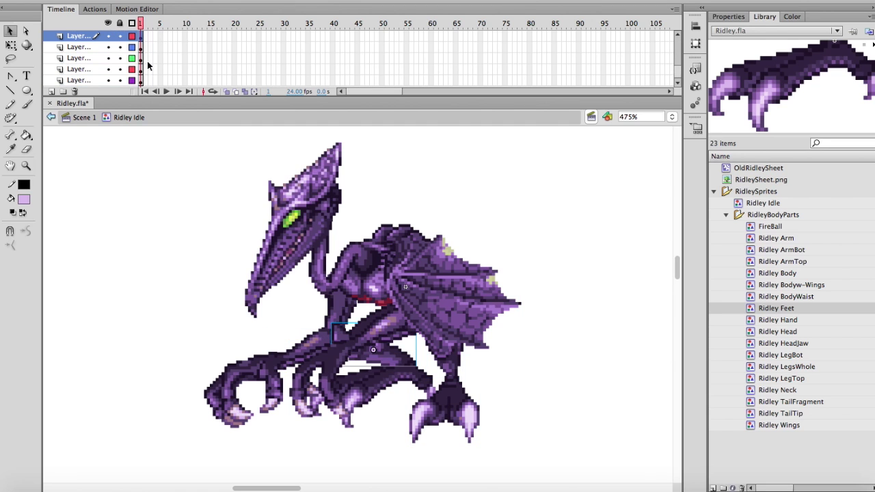
pyautogui.moveTo(141, 81); pyautogui.dragTo(142, 6)
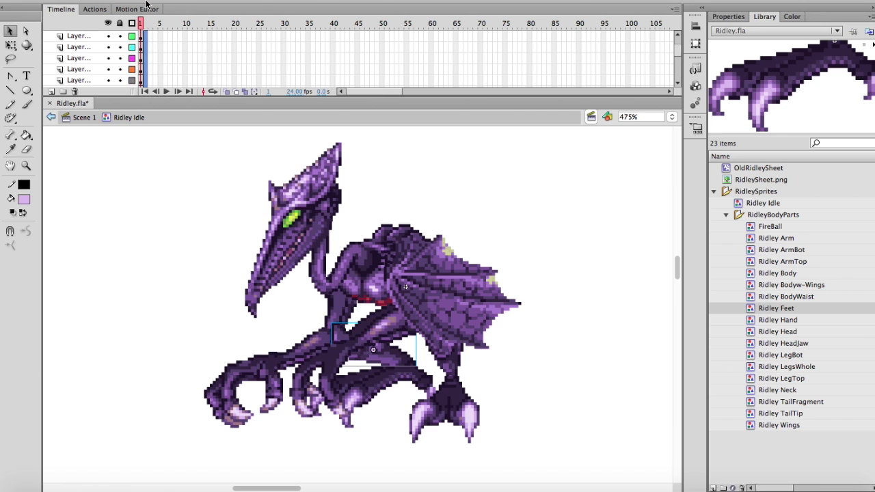
pyautogui.click(146, 24)
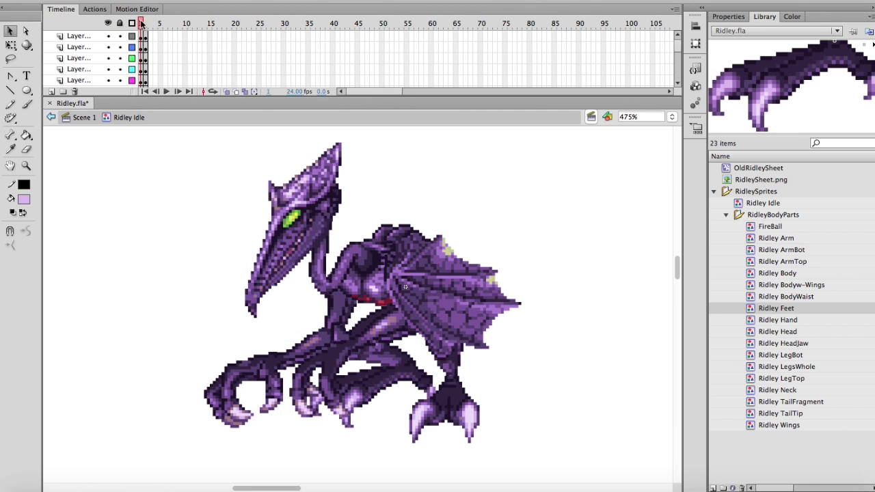
# Set the looping of the front Ridley Hand instance on frame 1 to Single Frame with first frame 1.
pyautogui.moveTo(141, 20); pyautogui.dragTo(142, 20)
pyautogui.click(326, 340)
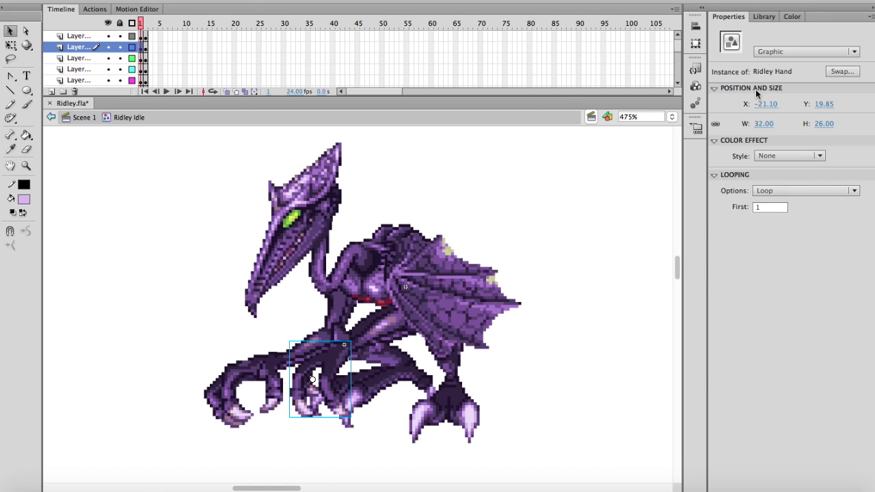
pyautogui.click(783, 195)
pyautogui.click(784, 214)
# Set the front Ridley Hand instance on frame 2 to Single Frame looping, matching its pose on frame 1.
pyautogui.click(146, 23)
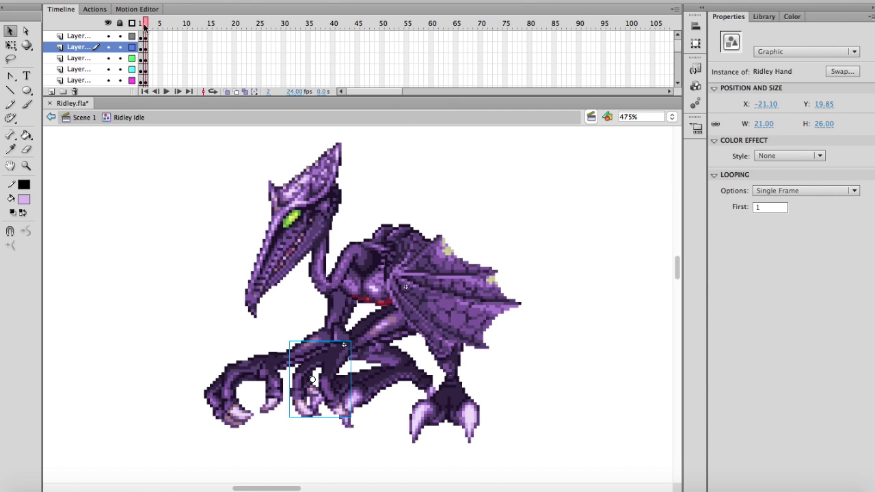
pyautogui.click(342, 356)
pyautogui.click(783, 191)
pyautogui.click(784, 214)
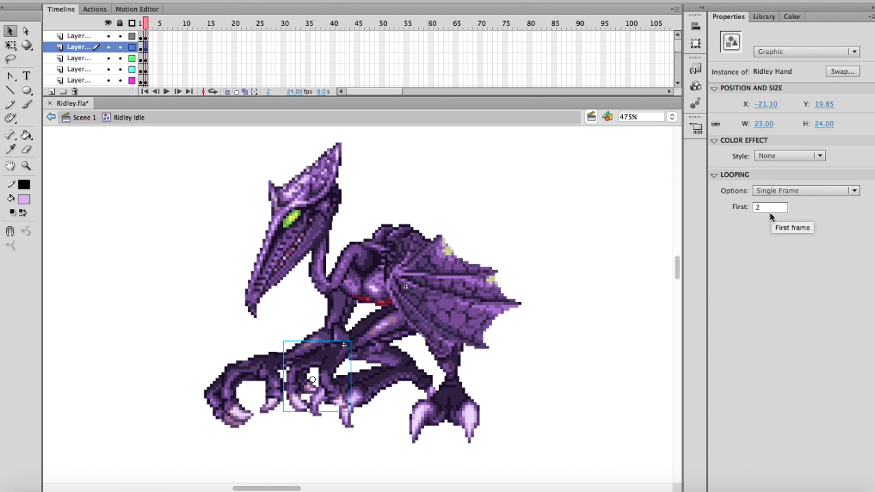
pyautogui.click(543, 222)
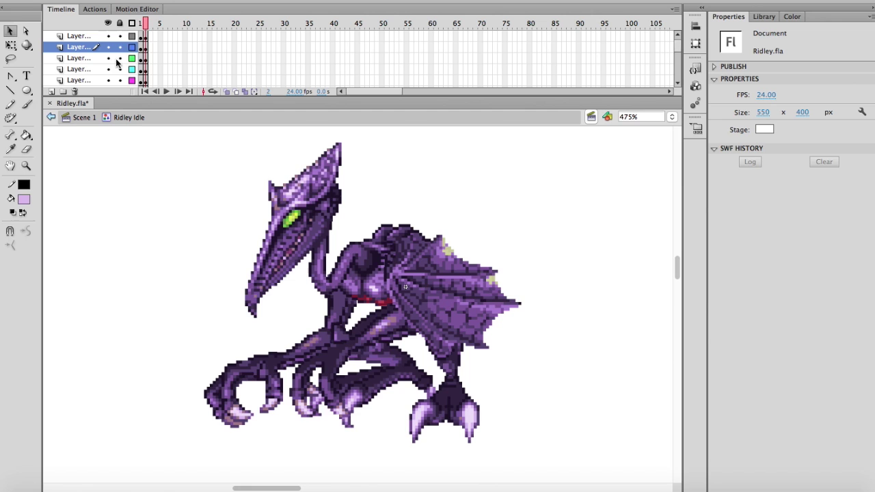
# Lock the layers of the front leg's lower and upper parts on returning to frame 1, and hide the wings layer.
pyautogui.click(140, 23)
pyautogui.moveTo(137, 22)
pyautogui.mouseDown()
pyautogui.moveTo(147, 25)
pyautogui.moveTo(142, 33)
pyautogui.mouseUp()
pyautogui.click(450, 369)
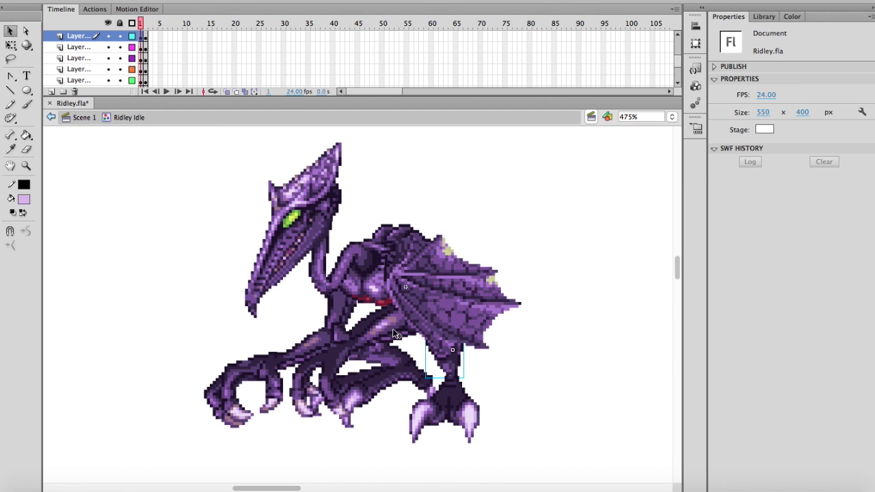
pyautogui.click(120, 37)
pyautogui.click(108, 47)
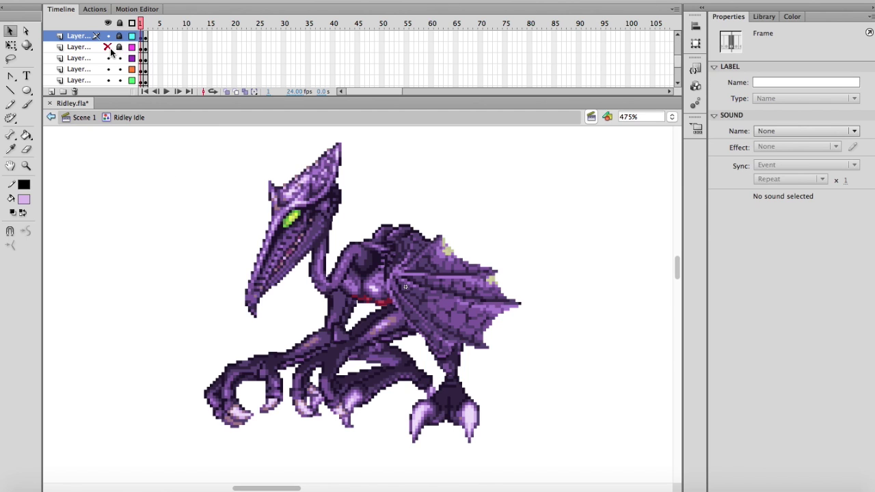
pyautogui.scroll(5, 110, 42)
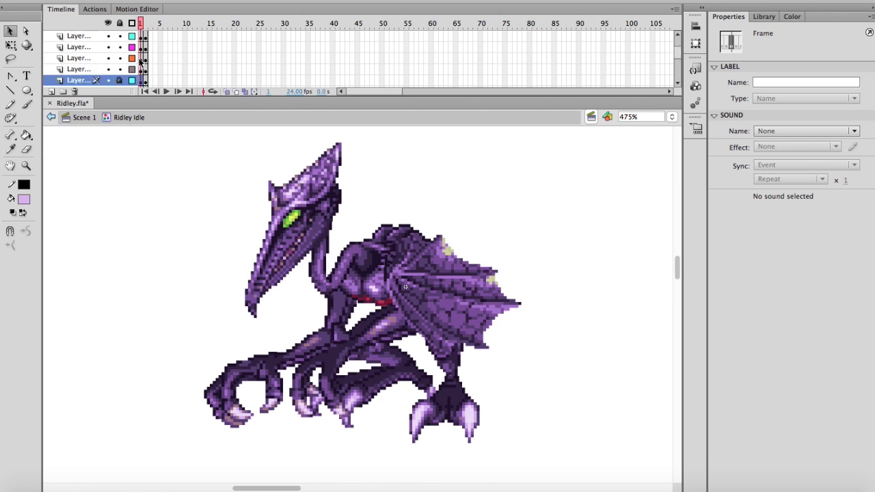
pyautogui.click(107, 37)
pyautogui.click(418, 308)
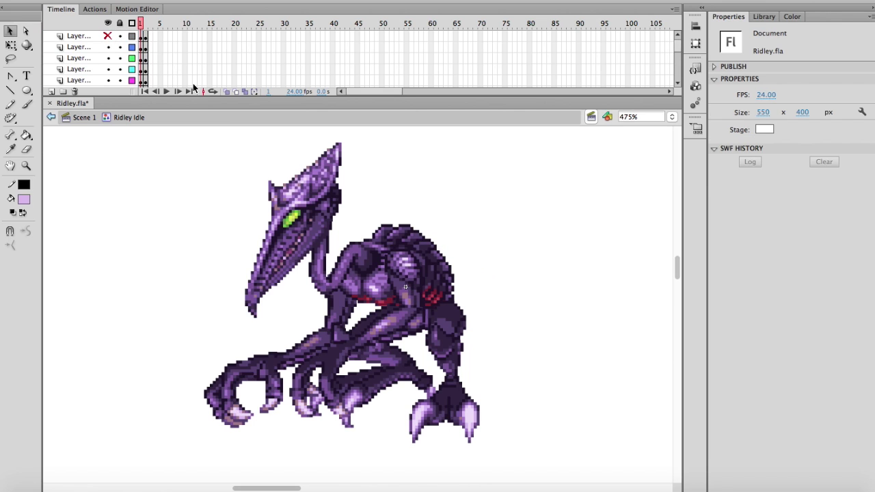
# Toggle the visibility of the layers around the front leg to check which part each one holds.
pyautogui.scroll(-6, 142, 59)
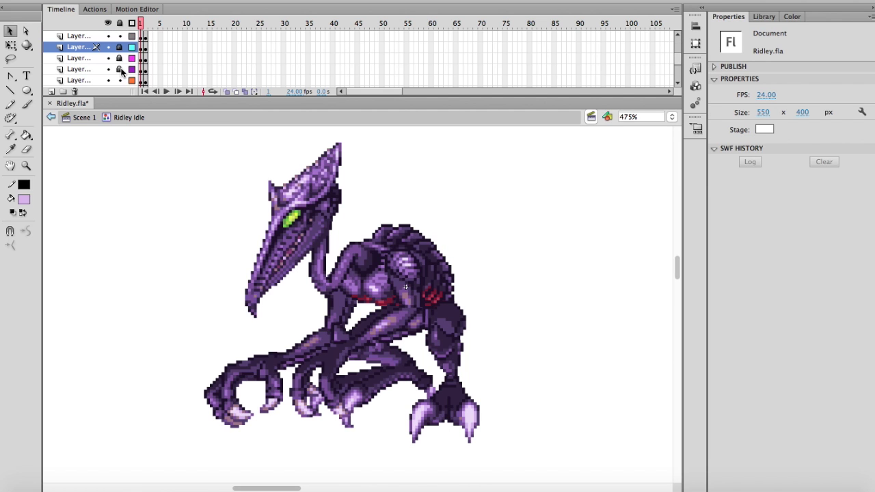
pyautogui.click(108, 69)
pyautogui.click(108, 70)
pyautogui.click(120, 69)
pyautogui.click(108, 48)
pyautogui.click(108, 48)
pyautogui.click(108, 59)
pyautogui.click(108, 58)
pyautogui.scroll(2, 108, 55)
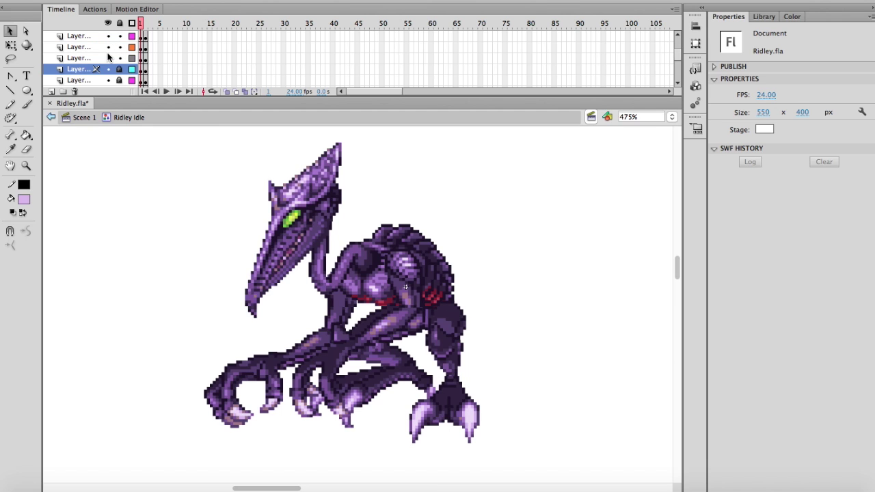
# Identify the front foot's layer by toggling its visibility and lock it.
pyautogui.click(79, 58)
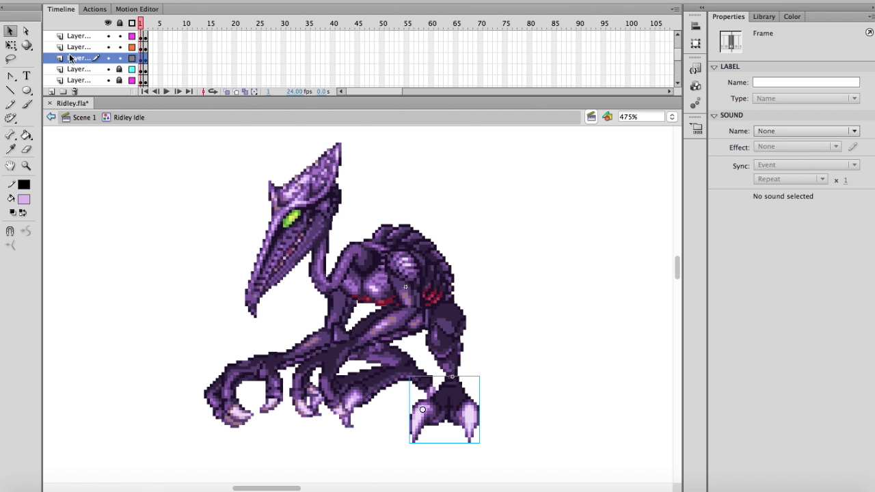
pyautogui.click(108, 58)
pyautogui.click(108, 58)
pyautogui.click(120, 59)
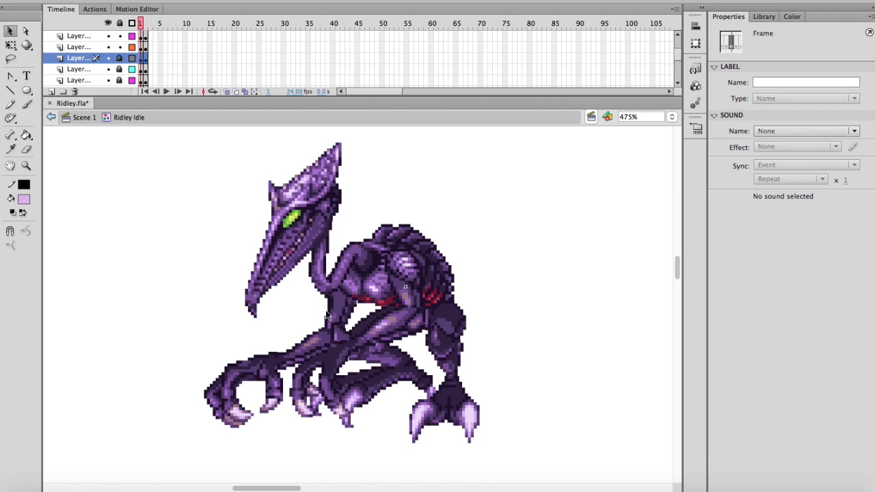
# Lock the three layers that hold the back leg's parts, checking them by toggling their visibility.
pyautogui.click(379, 311)
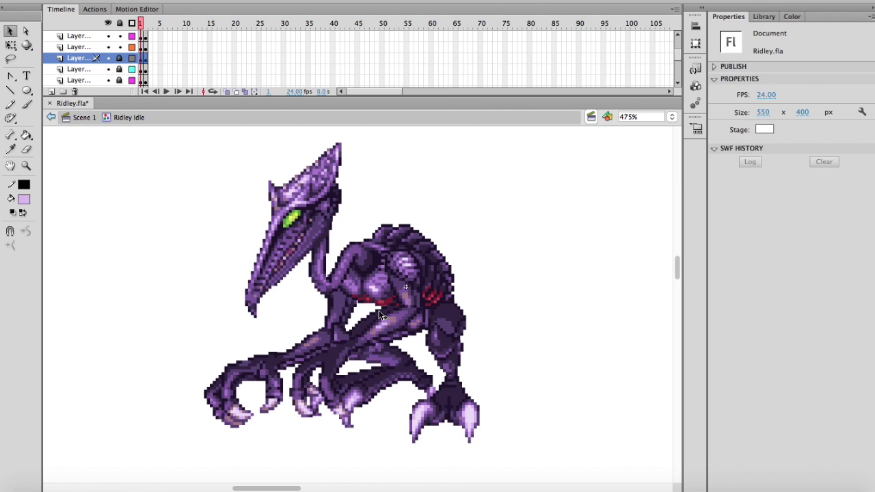
pyautogui.click(120, 36)
pyautogui.scroll(2, 110, 44)
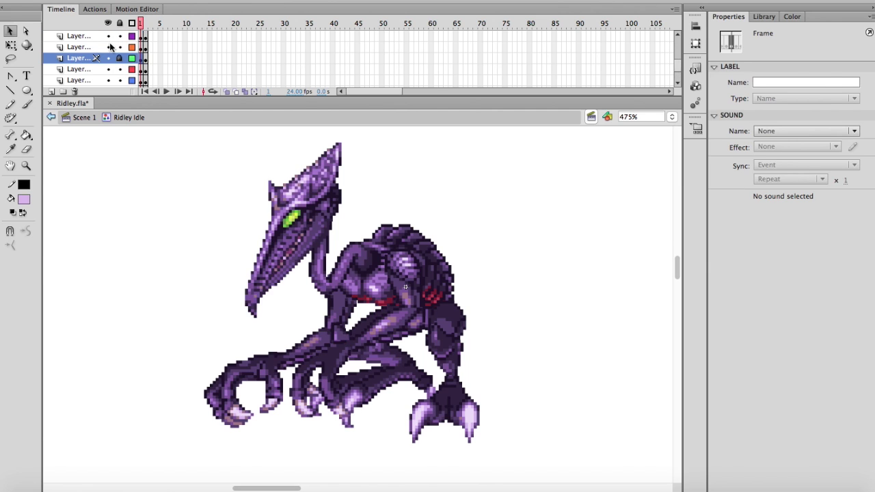
pyautogui.click(108, 47)
pyautogui.click(108, 47)
pyautogui.click(108, 69)
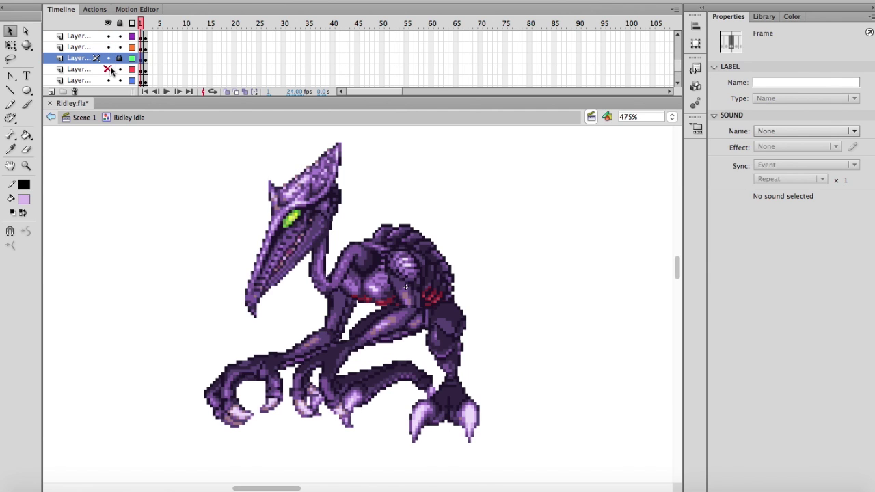
pyautogui.click(109, 69)
pyautogui.click(109, 69)
pyautogui.click(109, 69)
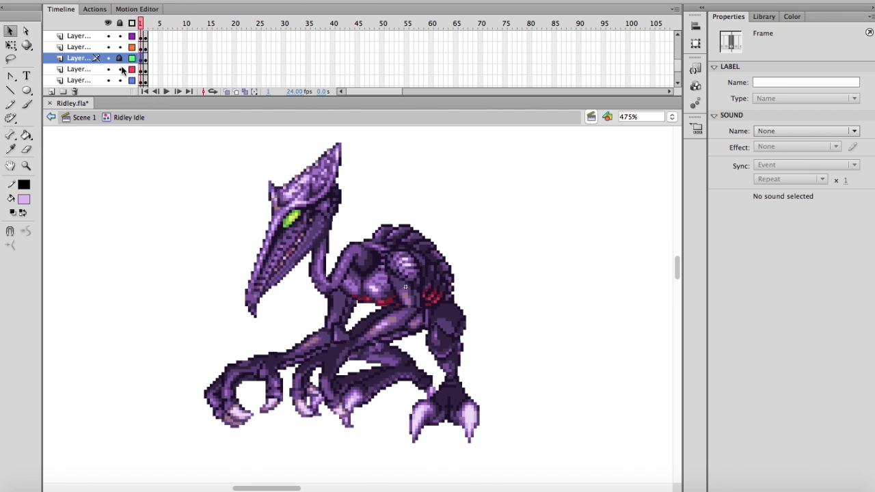
pyautogui.click(120, 70)
pyautogui.click(119, 80)
# Select the head, neck, body, arms and hands on frame 1 and move them up slightly together.
pyautogui.click(140, 25)
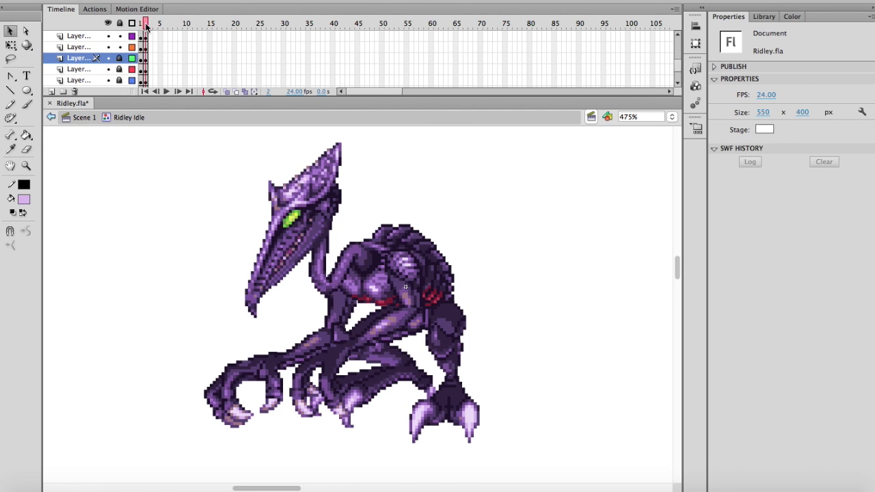
pyautogui.moveTo(142, 26); pyautogui.dragTo(143, 25)
pyautogui.moveTo(190, 159); pyautogui.dragTo(469, 405)
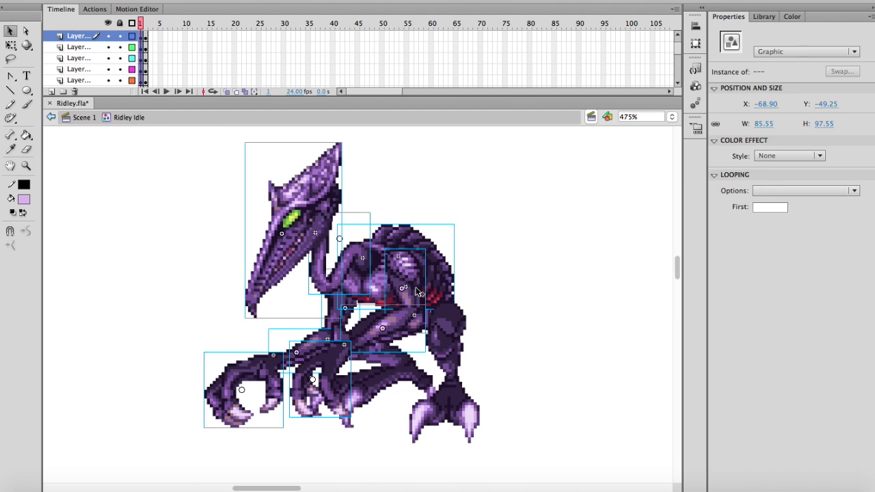
pyautogui.moveTo(416, 288); pyautogui.dragTo(419, 276)
pyautogui.click(477, 316)
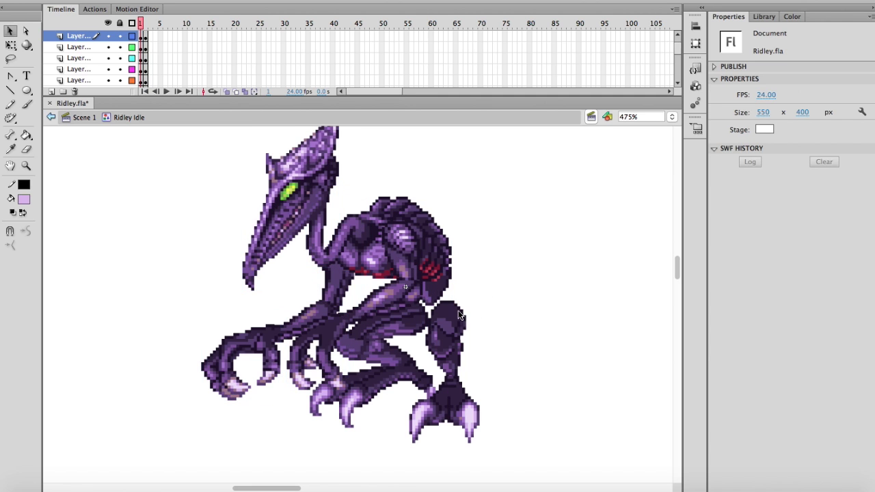
# Unlock the front leg's three layers and move its Ridley LegTop instance up to meet the raised body.
pyautogui.scroll(-4, 136, 67)
pyautogui.click(108, 48)
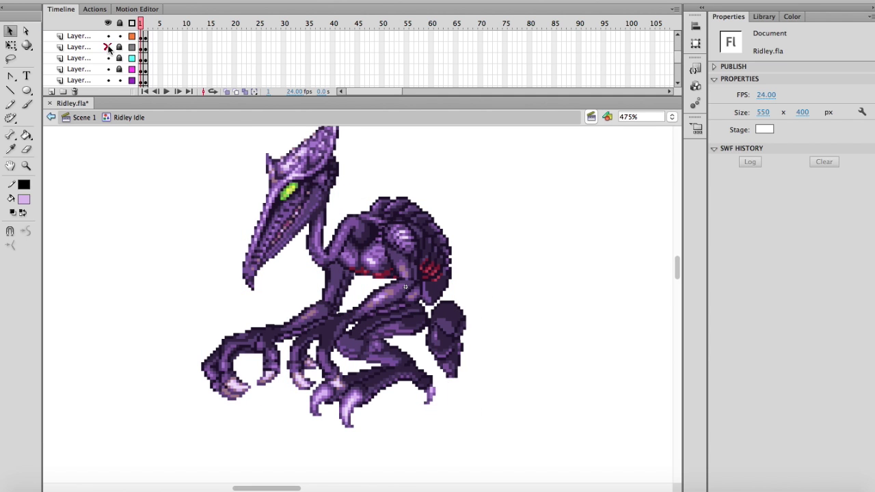
pyautogui.click(108, 48)
pyautogui.click(119, 69)
pyautogui.click(119, 58)
pyautogui.click(119, 47)
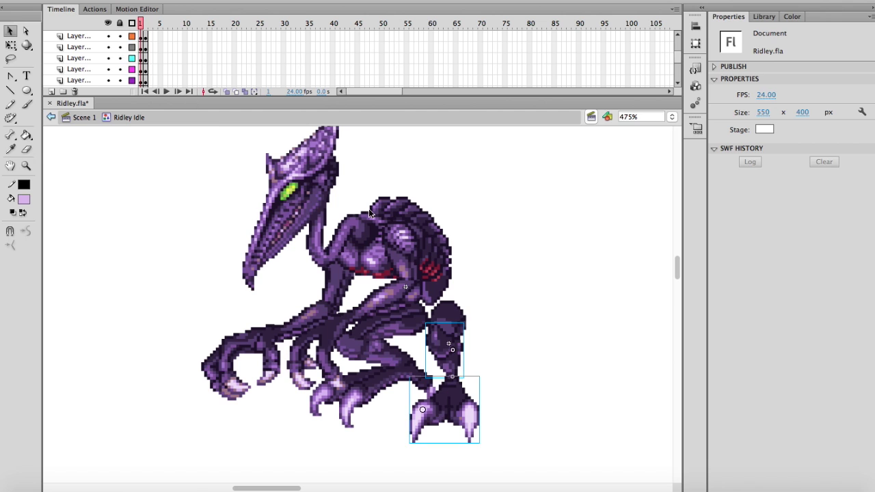
pyautogui.click(454, 315)
pyautogui.moveTo(457, 311); pyautogui.dragTo(454, 305)
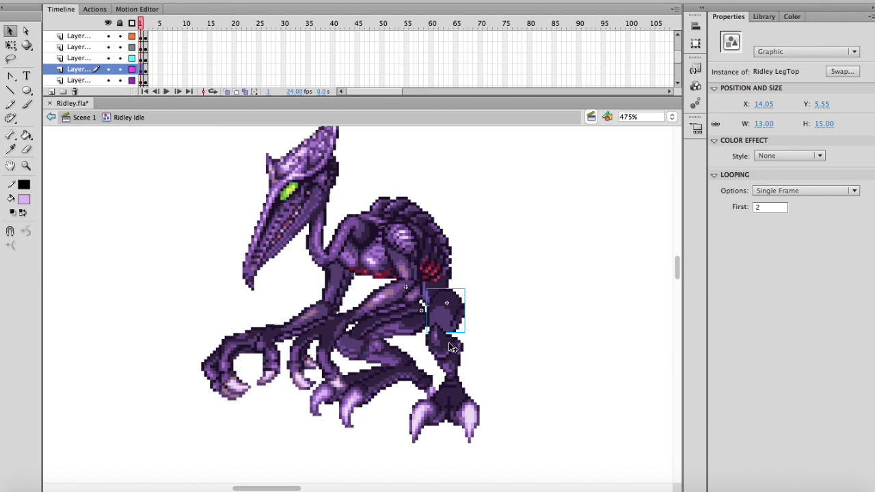
# Undo the front leg's repositioning, its layer unlocking and the raising of the upper body on frame 1.
pyautogui.click(452, 343)
pyautogui.press('super+z')
pyautogui.press('super+z')
pyautogui.press('super+z')
pyautogui.press('super+z')
pyautogui.press('super+z')
pyautogui.press('super+z')
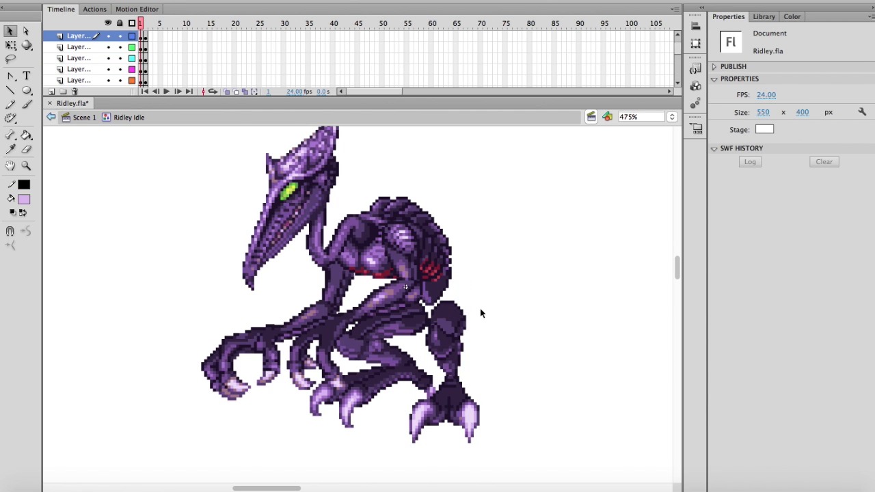
pyautogui.press('super+z')
pyautogui.press('super+z')
pyautogui.press('super+z')
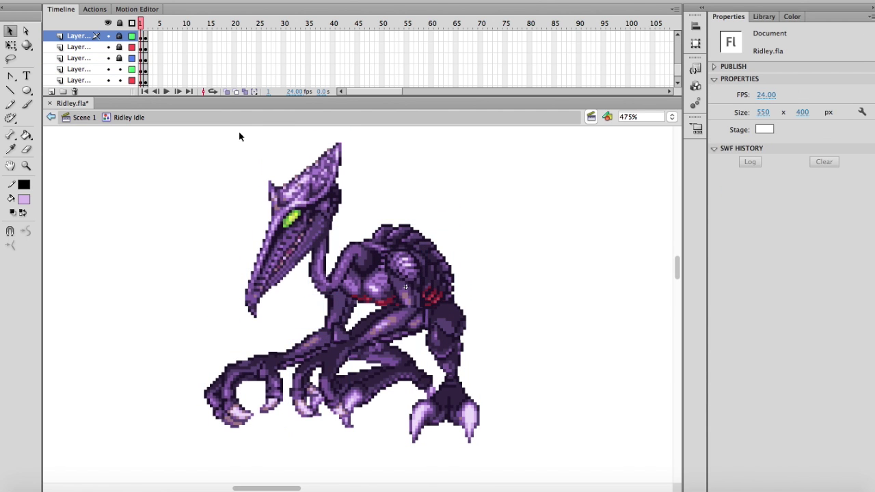
# Undo the remaining layer locks, the keyframes on frame 2 and the hiding of the wings layer.
pyautogui.click(176, 90)
pyautogui.press('super+z')
pyautogui.press('super+z')
pyautogui.press('super+z')
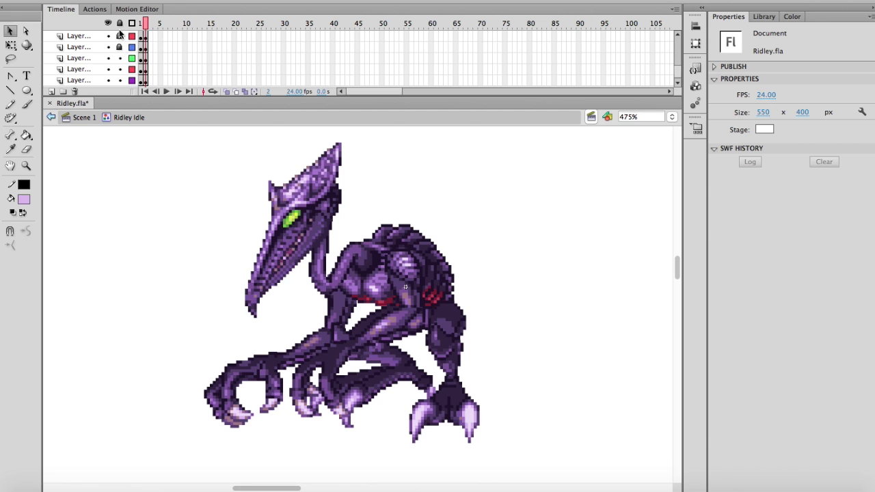
pyautogui.press('super+z')
pyautogui.press('super+z')
pyautogui.press('super+z')
pyautogui.press('super+z')
pyautogui.press('super+z')
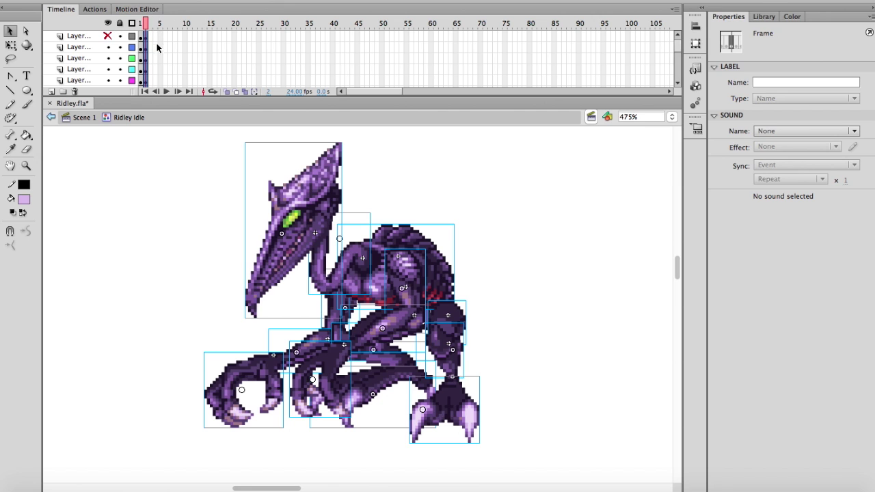
pyautogui.press('super+z')
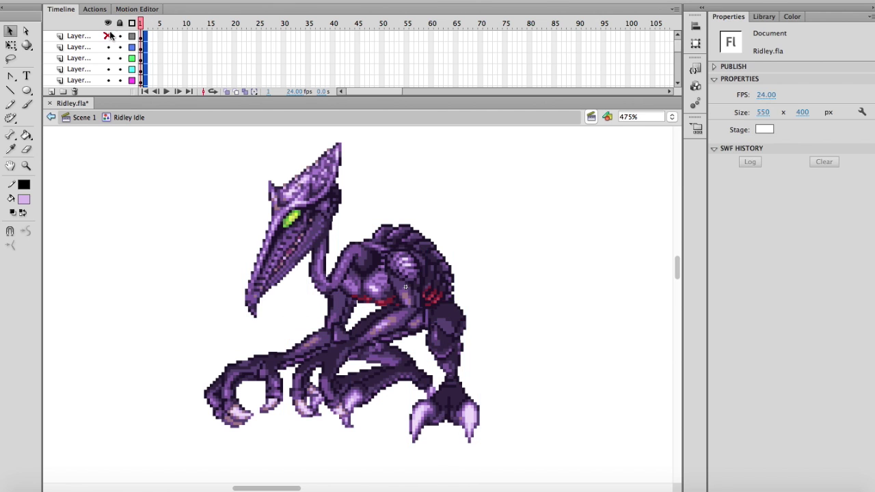
pyautogui.press('super+z')
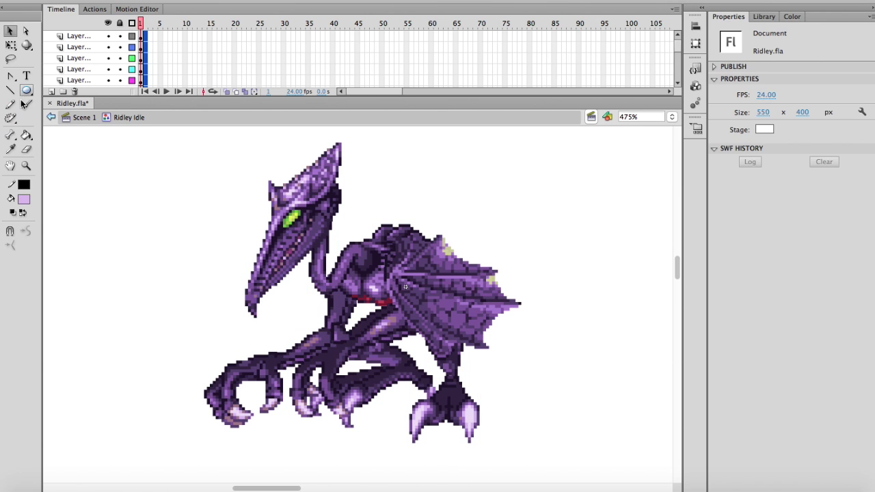
# Move the transformation points of the wings, neck and head to their joints with Free Transform.
pyautogui.click(26, 166)
pyautogui.moveTo(287, 220); pyautogui.dragTo(448, 355)
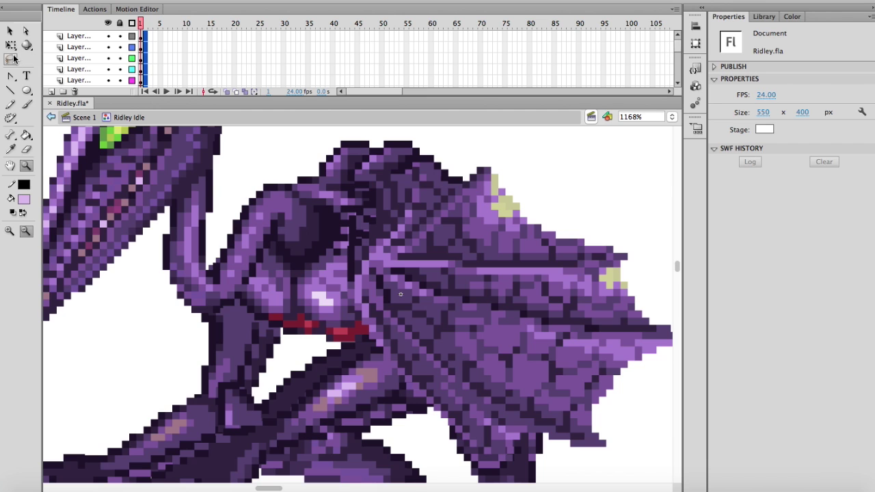
pyautogui.click(11, 44)
pyautogui.click(474, 306)
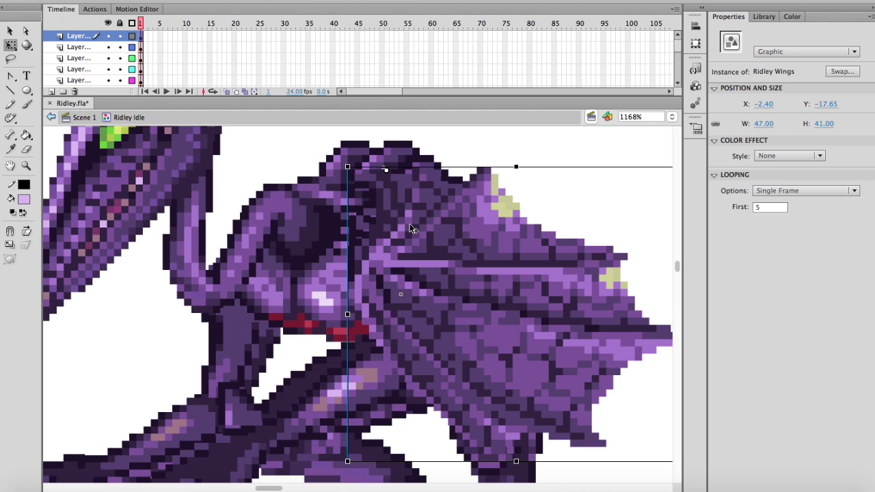
pyautogui.click(288, 214)
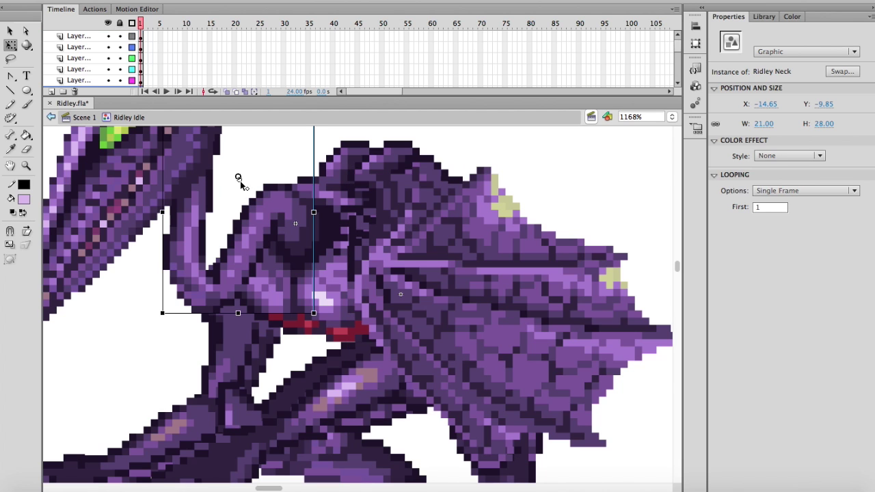
pyautogui.click(120, 162)
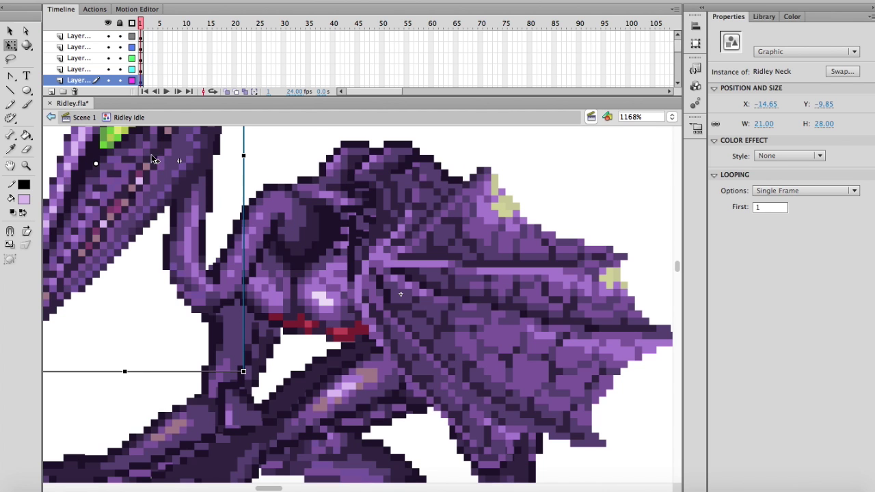
pyautogui.scroll(1, 119, 178)
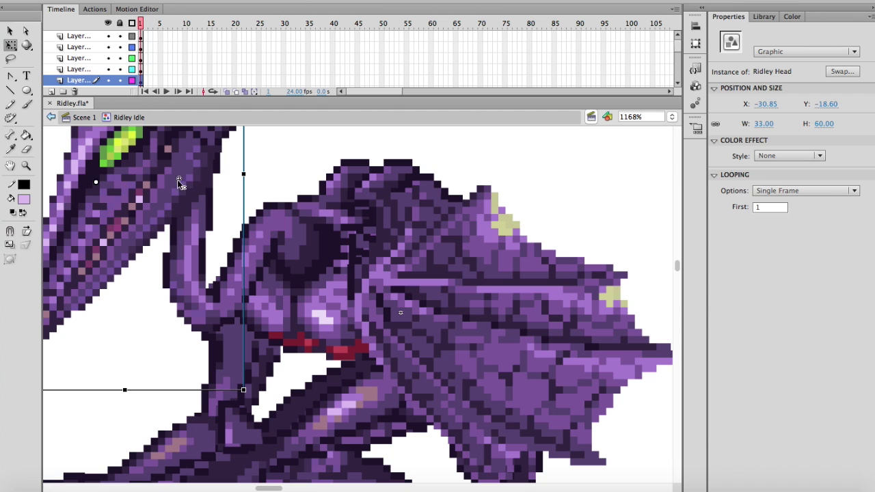
# Move the transformation points of the upper body and the far arm's Ridley ArmTop to their joints.
pyautogui.click(346, 192)
pyautogui.scroll(-3, 218, 279)
pyautogui.scroll(-1, 218, 279)
pyautogui.click(247, 250)
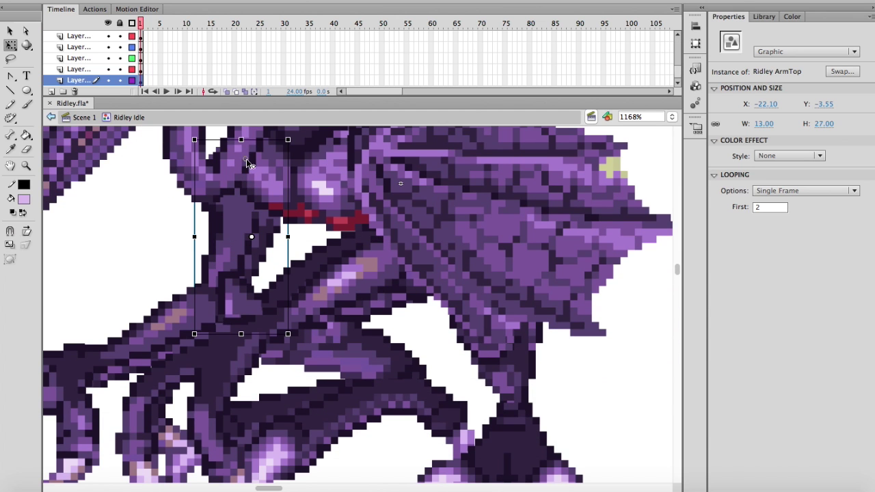
pyautogui.moveTo(246, 160); pyautogui.dragTo(246, 161)
# Place the transformation points of the far arm's Ridley ArmBot and Ridley Hand at the elbow and wrist.
pyautogui.hscroll(-4, 266, 211)
pyautogui.scroll(-1, 270, 212)
pyautogui.click(290, 276)
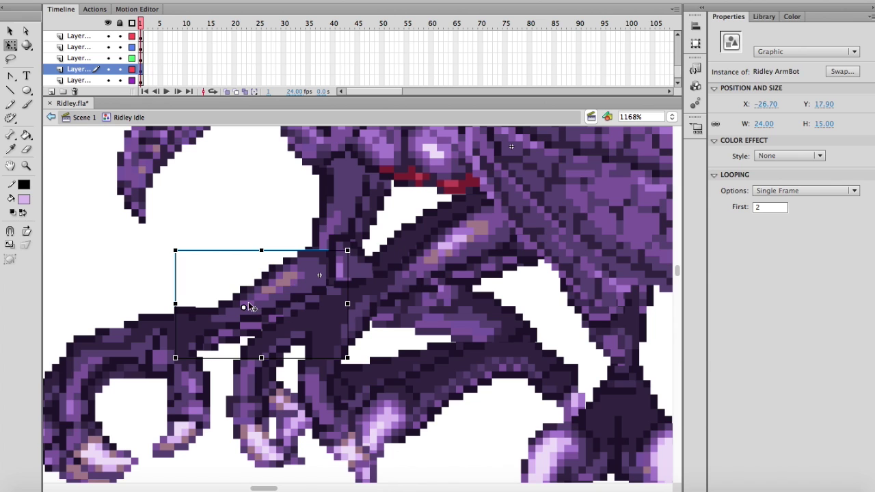
pyautogui.moveTo(249, 304); pyautogui.dragTo(287, 299)
pyautogui.click(181, 350)
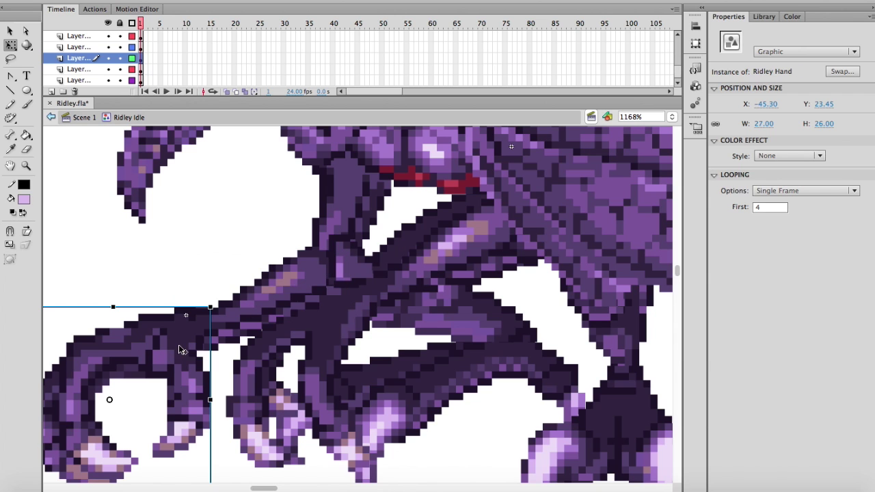
# Place the transformation points of the near arm's Ridley Hand and Ridley ArmBot at the wrist and elbow.
pyautogui.click(318, 328)
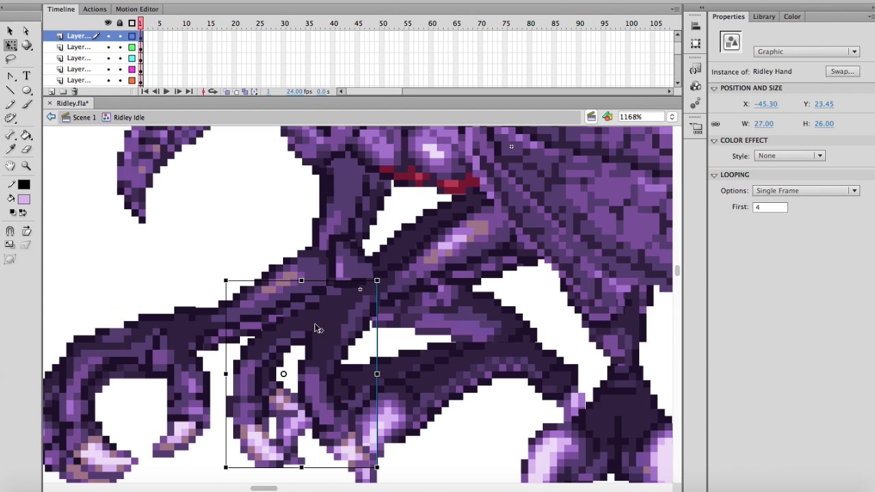
pyautogui.click(442, 257)
pyautogui.hscroll(5, 442, 259)
pyautogui.scroll(3, 442, 258)
pyautogui.moveTo(343, 299); pyautogui.dragTo(359, 318)
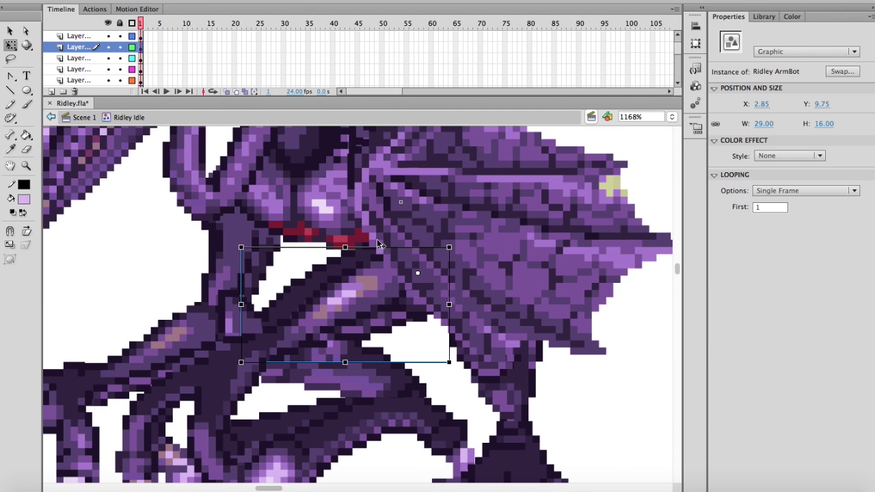
# On new frame 2 keyframes, raise the head, neck, body, arms, hands and wings slightly, and hide the wings layer.
pyautogui.click(82, 57)
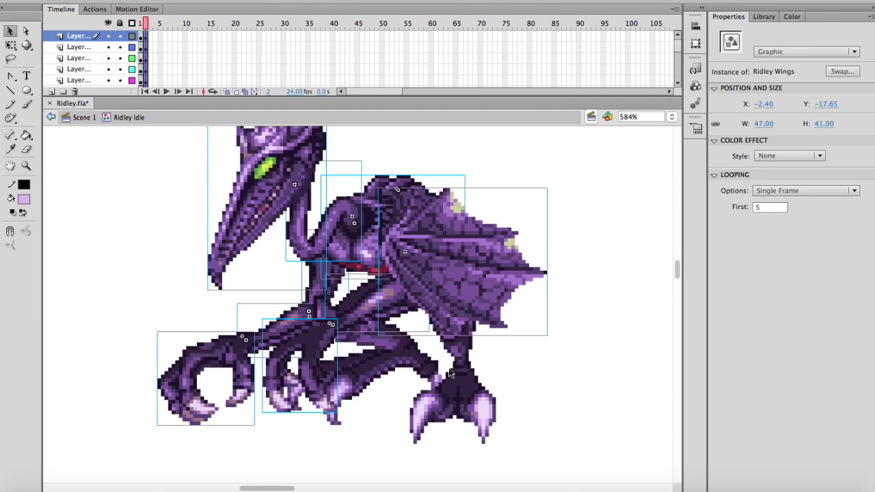
pyautogui.scroll(2, 402, 309)
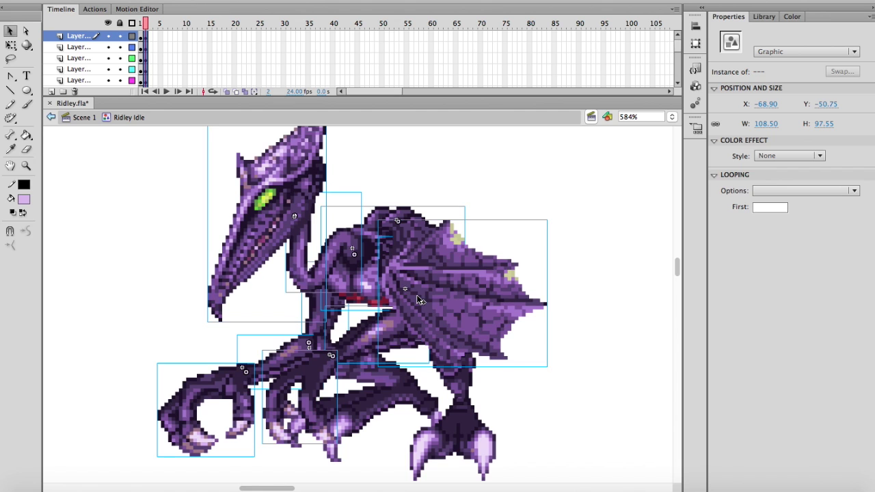
pyautogui.click(107, 36)
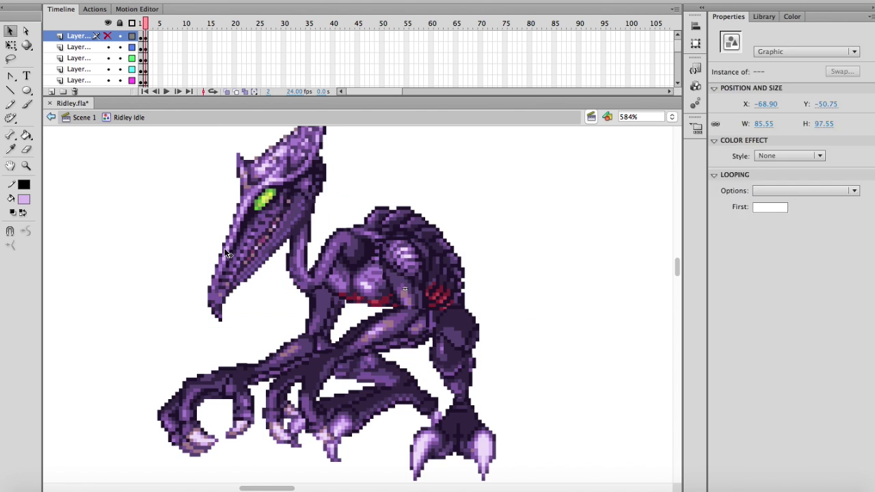
pyautogui.click(519, 328)
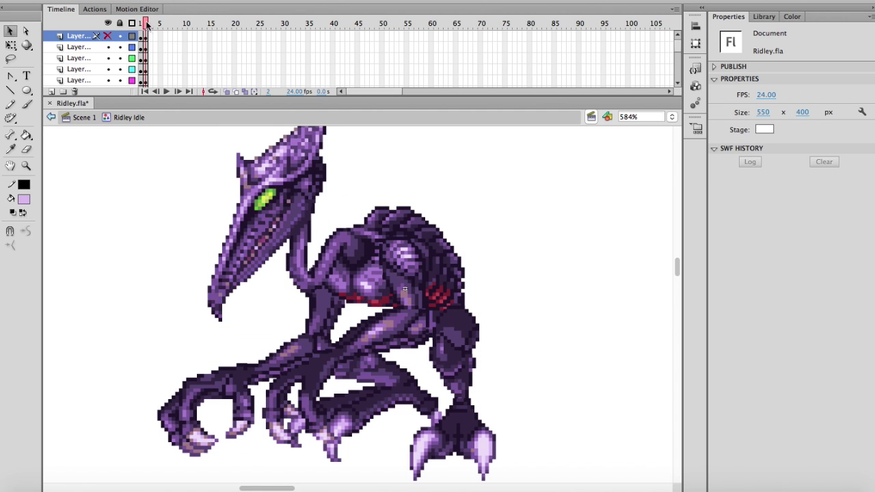
pyautogui.moveTo(146, 23); pyautogui.dragTo(151, 25)
# Reposition the Ridley BodyWaist instance on frame 2 under the raised torso and unlock all layers.
pyautogui.click(456, 327)
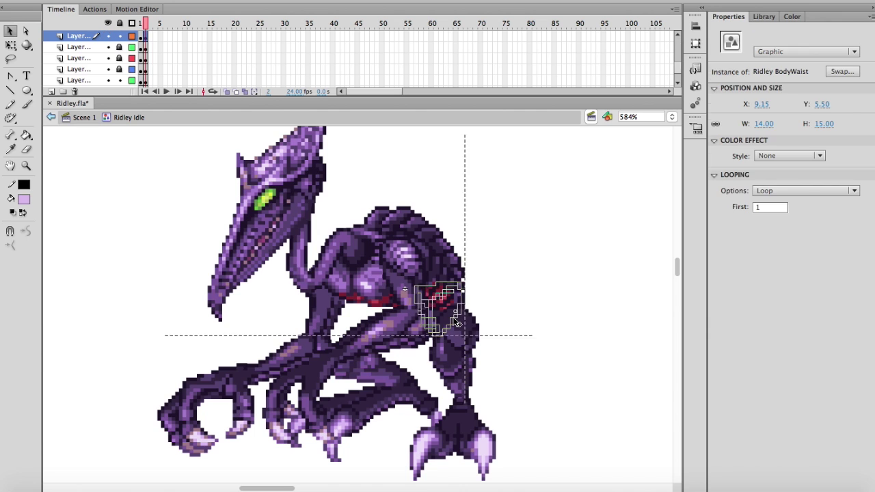
pyautogui.click(498, 330)
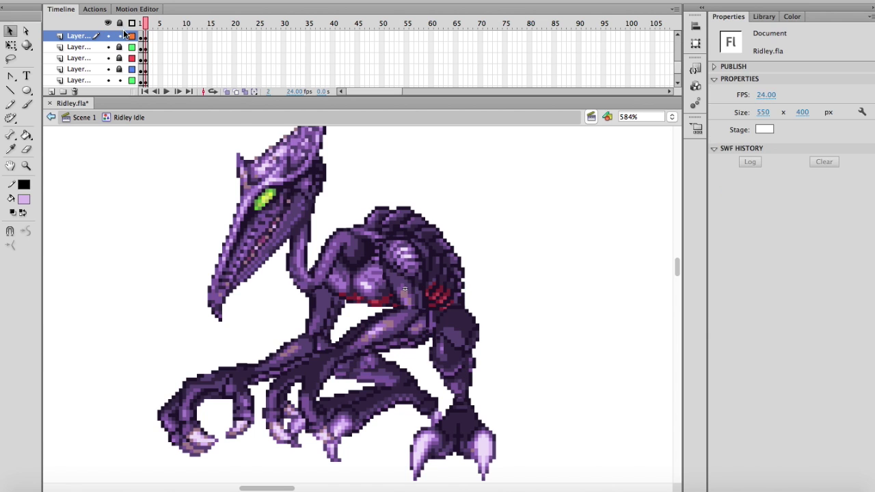
pyautogui.click(119, 23)
pyautogui.press('super+z')
pyautogui.click(480, 320)
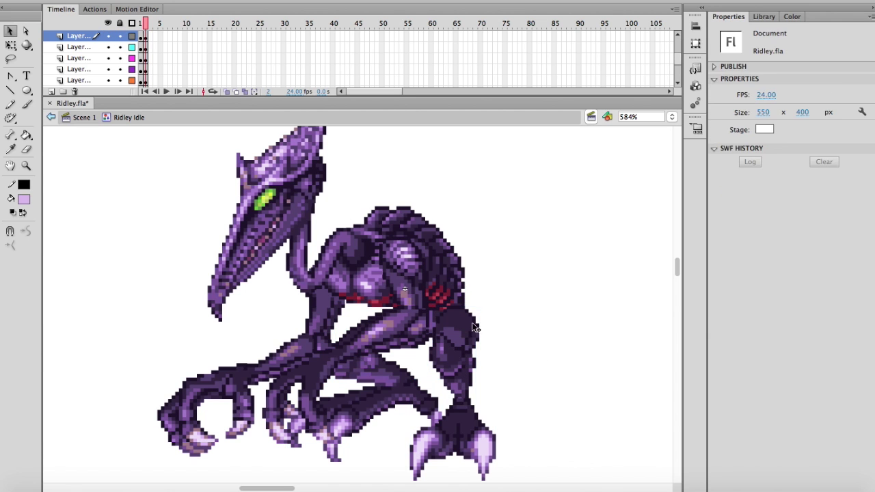
# Move the upright leg's Ridley LegTop up to the waist on frame 2 and adjust its Ridley LegBot to fit.
pyautogui.click(476, 328)
pyautogui.click(463, 371)
pyautogui.press('q')
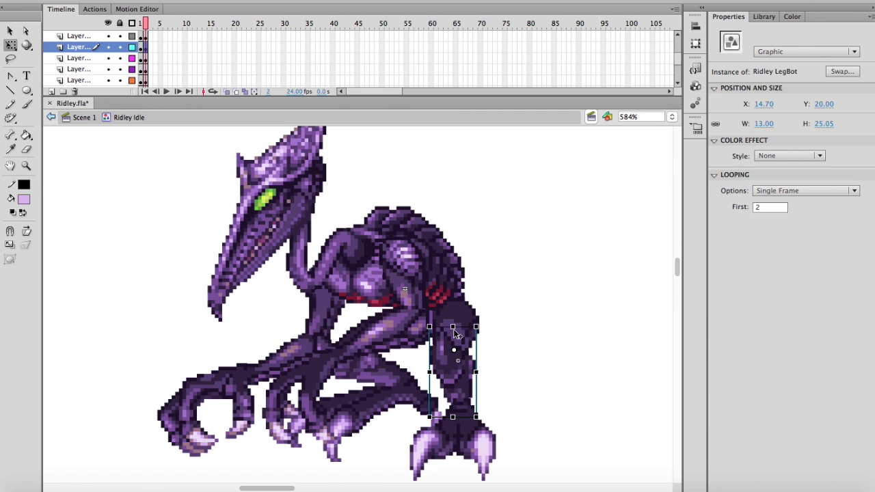
pyautogui.moveTo(468, 377); pyautogui.dragTo(453, 399)
pyautogui.click(524, 405)
pyautogui.scroll(-2, 523, 403)
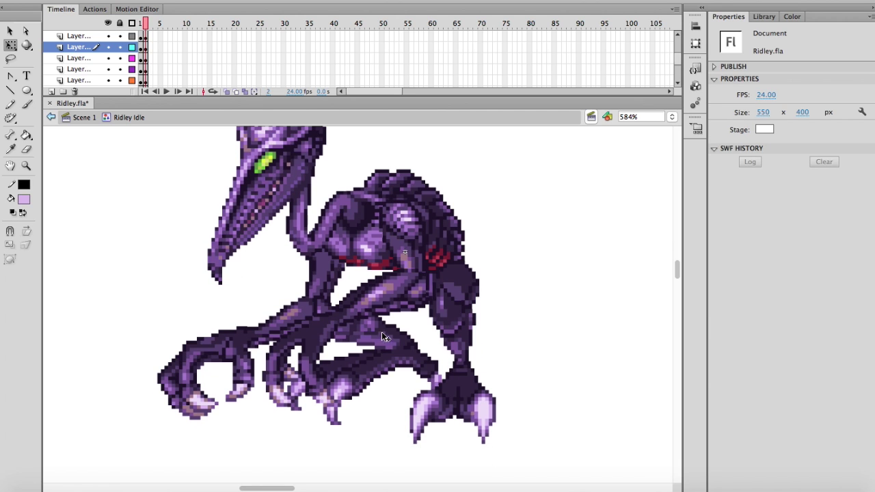
# Move the near arm's Ridley ArmBot up to Y 6.15 on frame 2 and rotate it slightly counterclockwise.
pyautogui.click(371, 288)
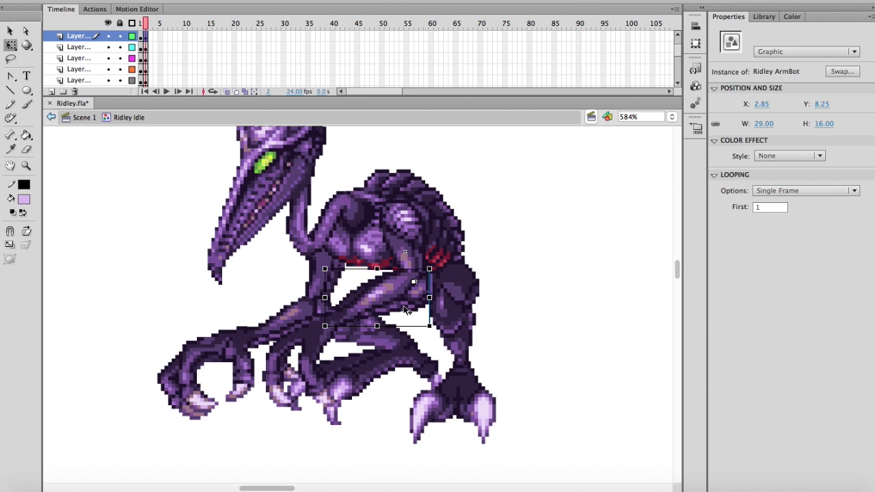
pyautogui.moveTo(405, 310); pyautogui.dragTo(404, 302)
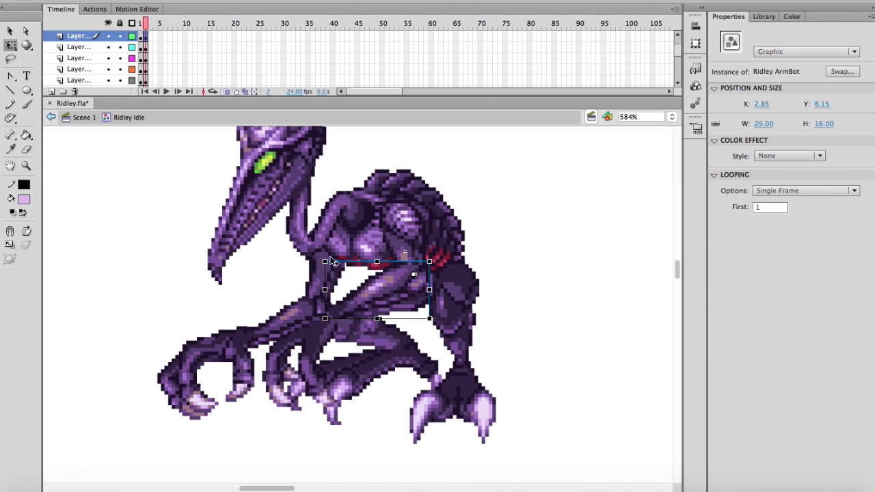
pyautogui.moveTo(325, 260); pyautogui.dragTo(324, 268)
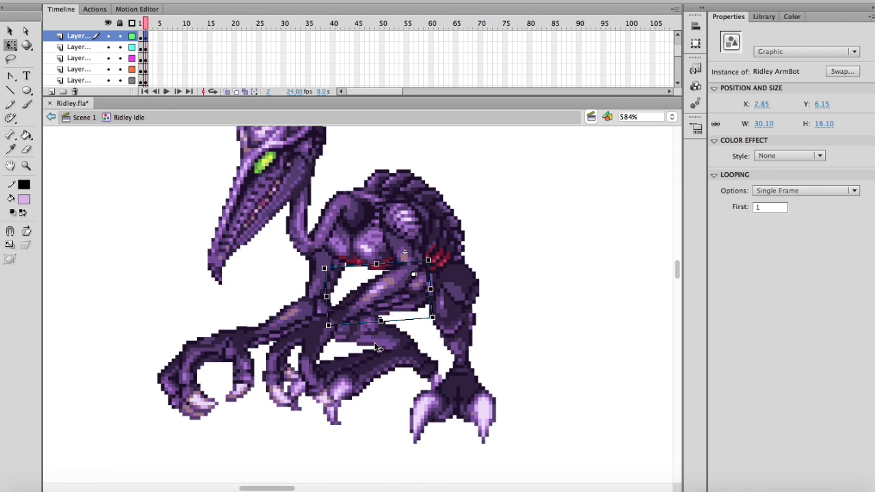
# Rotate the kneeling leg's Ridley LegBot and Ridley LegTop slightly on frame 2, comparing the pose with frame 1.
pyautogui.click(378, 340)
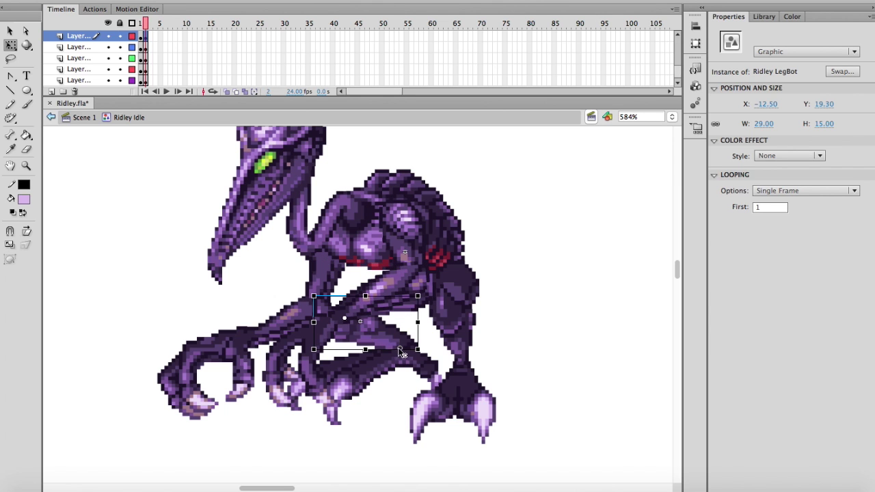
pyautogui.moveTo(399, 350); pyautogui.dragTo(400, 350)
pyautogui.moveTo(316, 294); pyautogui.dragTo(346, 310)
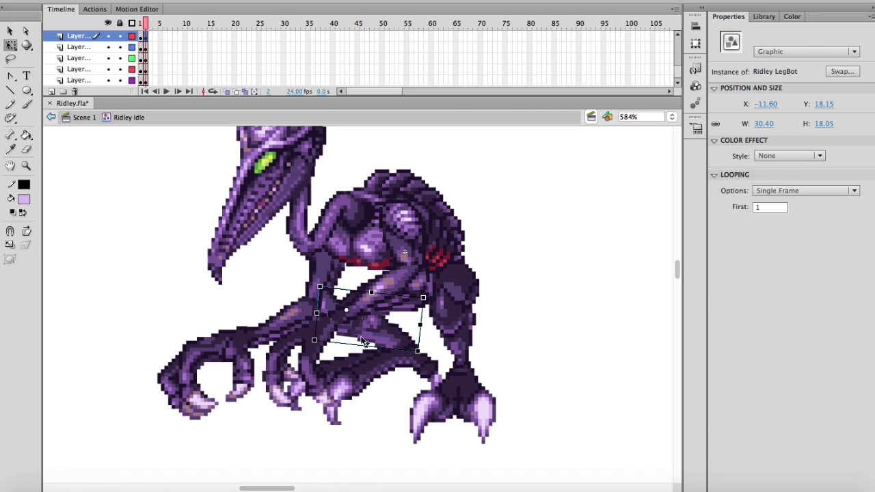
pyautogui.click(146, 26)
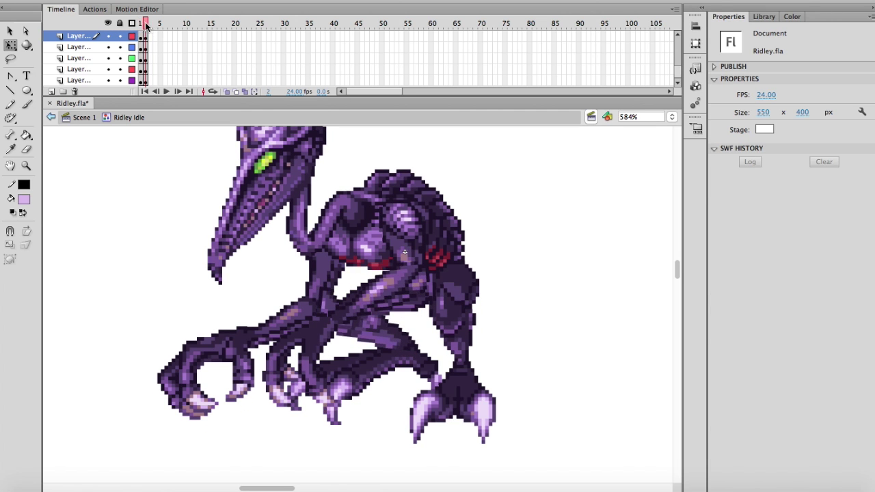
pyautogui.click(352, 299)
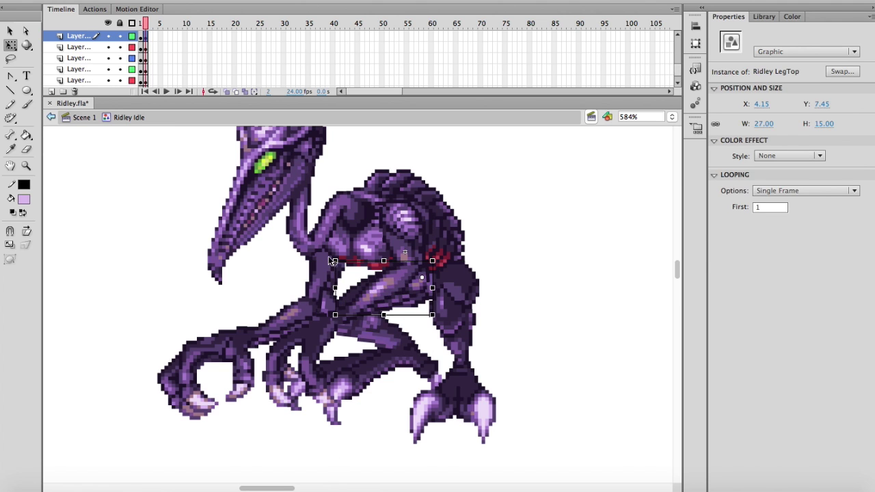
pyautogui.click(146, 25)
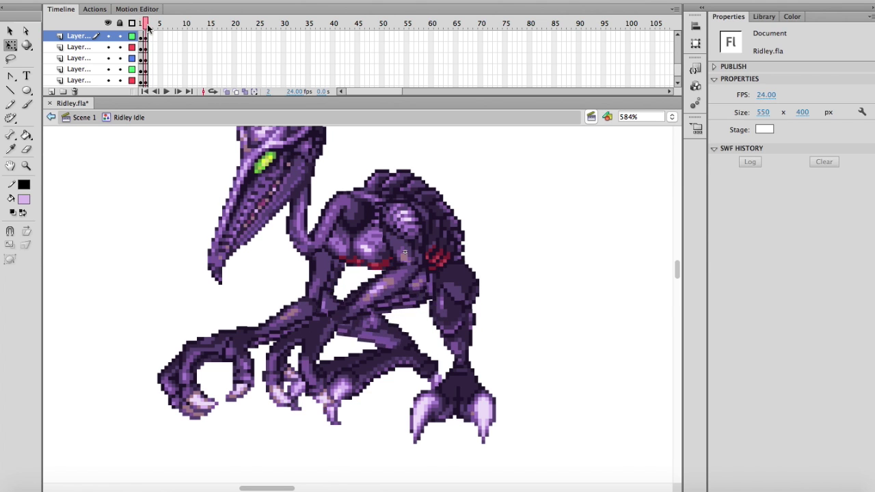
pyautogui.moveTo(148, 25)
pyautogui.mouseDown()
pyautogui.moveTo(141, 22)
pyautogui.moveTo(154, 9)
pyautogui.moveTo(146, 12)
pyautogui.mouseUp()
# Rotate the near arm's Ridley ArmTop, ArmBot and Hand together slightly counterclockwise on frame 2.
pyautogui.click(405, 238)
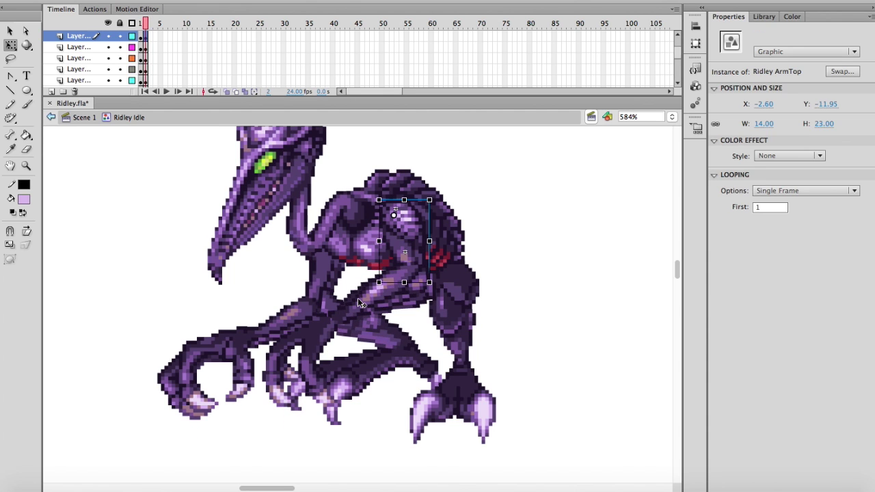
pyautogui.click(357, 300)
pyautogui.click(416, 243)
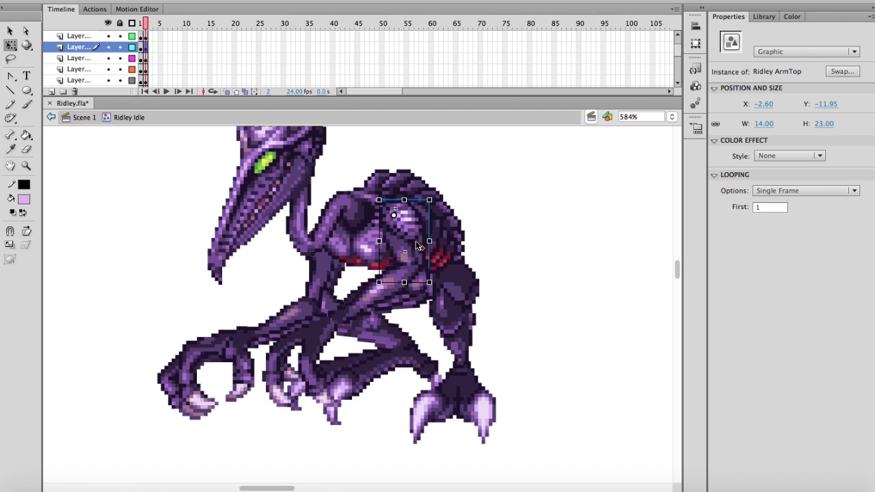
pyautogui.keyDown('shift'); pyautogui.click(370, 309); pyautogui.keyUp('shift')
pyautogui.keyDown('shift'); pyautogui.click(302, 350); pyautogui.keyUp('shift')
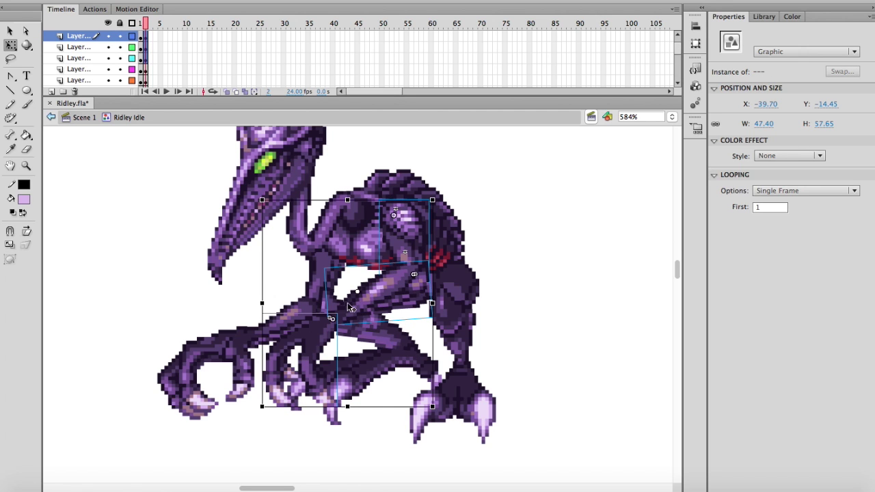
pyautogui.moveTo(356, 293); pyautogui.dragTo(359, 299)
pyautogui.moveTo(435, 409); pyautogui.dragTo(445, 404)
pyautogui.click(550, 282)
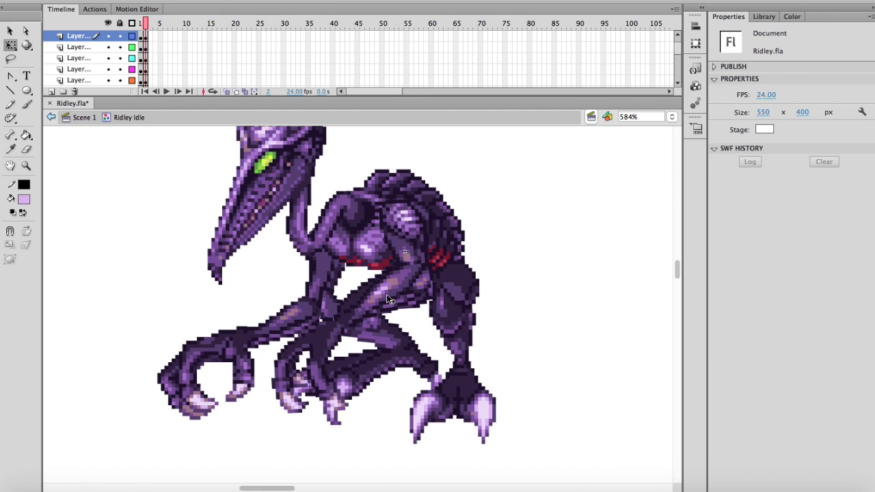
# Rotate the near arm's forearm and hand together slightly further counterclockwise on frame 2.
pyautogui.click(387, 294)
pyautogui.keyDown('shift'); pyautogui.click(332, 331); pyautogui.keyUp('shift')
pyautogui.click(353, 334)
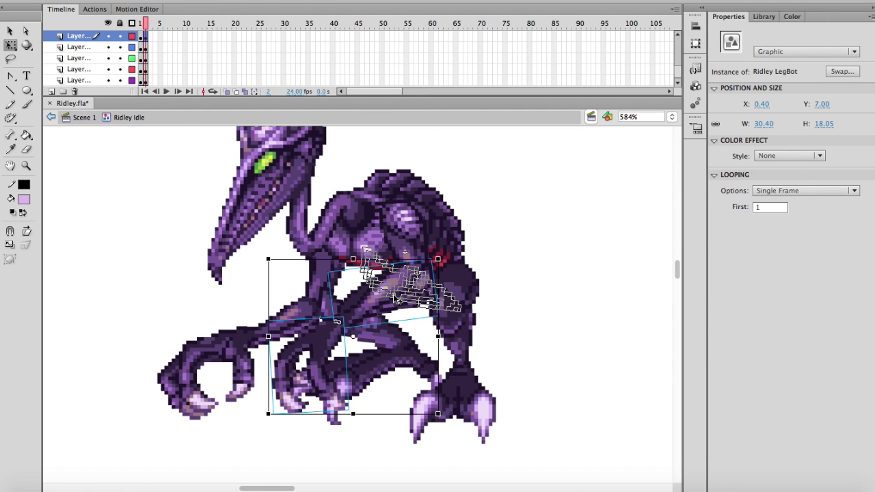
pyautogui.click(327, 354)
pyautogui.keyDown('shift'); pyautogui.click(355, 330); pyautogui.keyUp('shift')
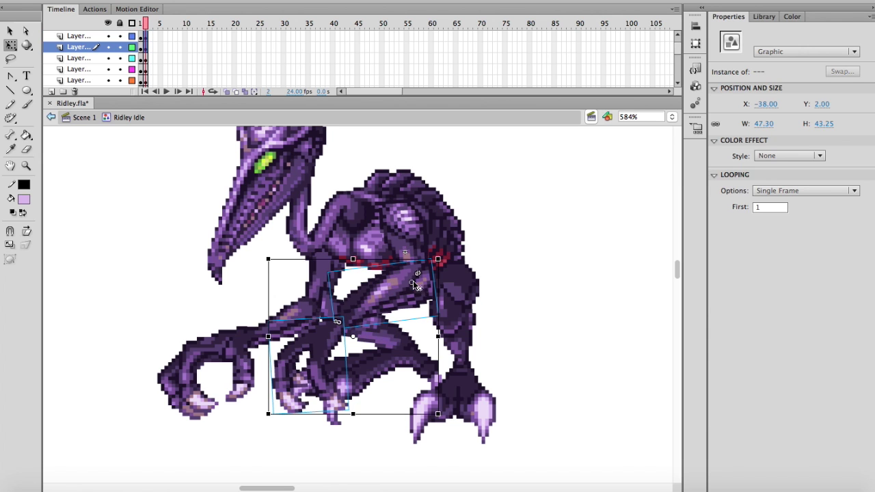
pyautogui.moveTo(438, 416); pyautogui.dragTo(452, 414)
# Rotate only the near arm's Ridley Hand a little more counterclockwise on frame 2.
pyautogui.click(304, 364)
pyautogui.click(253, 420)
pyautogui.click(306, 380)
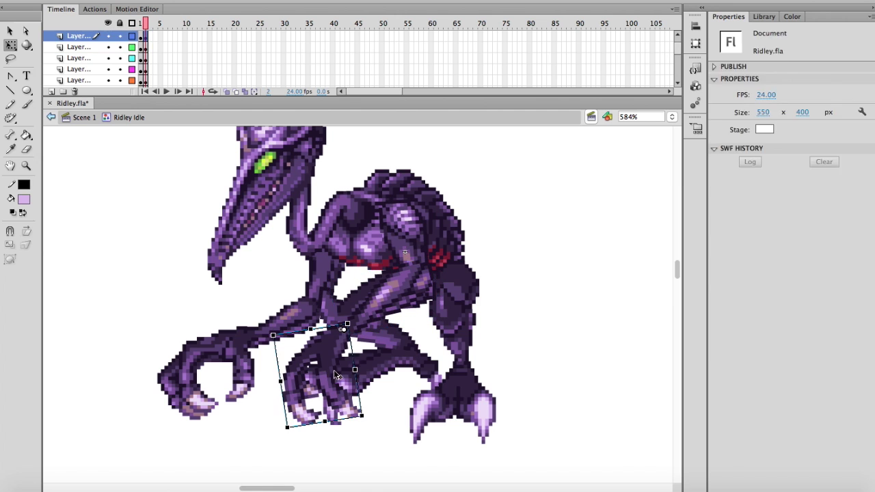
pyautogui.moveTo(368, 420); pyautogui.dragTo(374, 420)
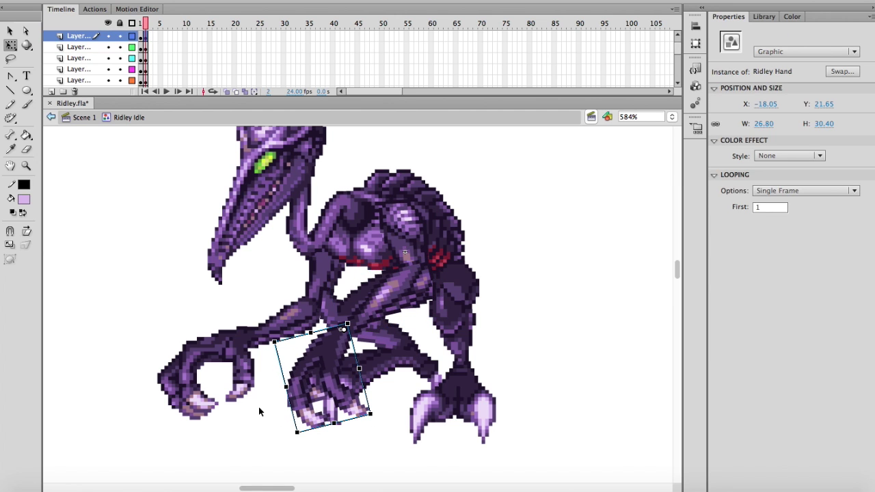
# Rotate the far arm's upper arm, forearm and hand together slightly counterclockwise on frame 2.
pyautogui.click(240, 339)
pyautogui.keyDown('shift'); pyautogui.click(322, 282); pyautogui.keyUp('shift')
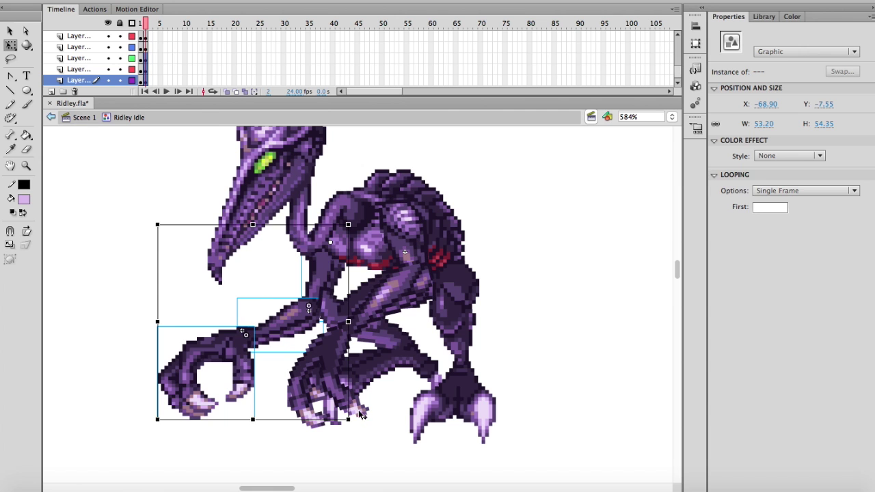
pyautogui.moveTo(351, 420); pyautogui.dragTo(365, 416)
pyautogui.click(380, 431)
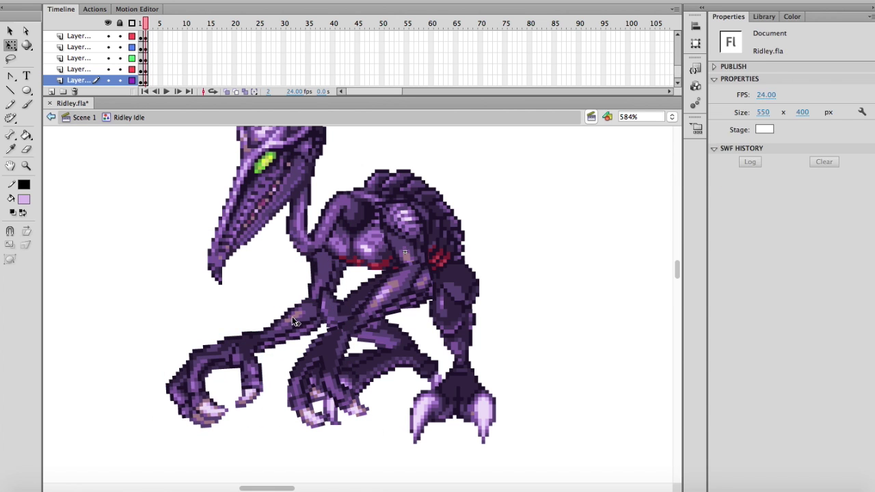
# Rotate the far arm's forearm and hand further counterclockwise on frame 2, with a little extra rotation on the hand.
pyautogui.click(259, 411)
pyautogui.keyDown('shift'); pyautogui.click(260, 340); pyautogui.keyUp('shift')
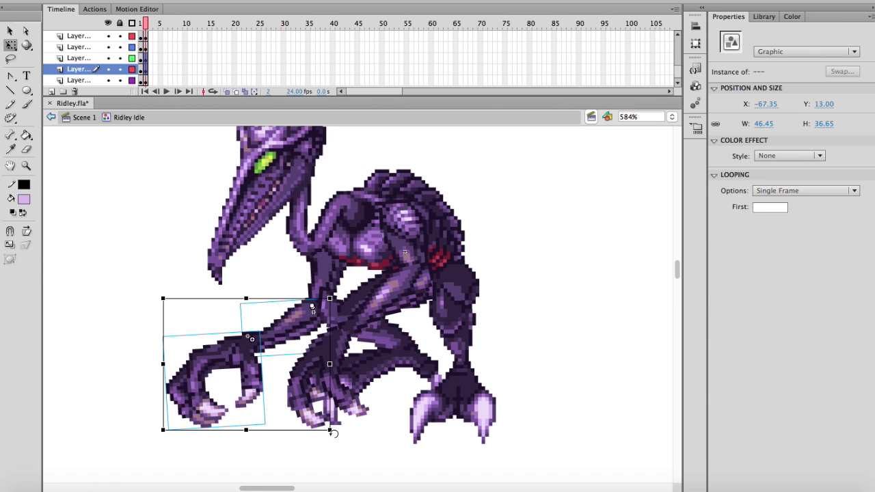
pyautogui.moveTo(333, 432); pyautogui.dragTo(350, 446)
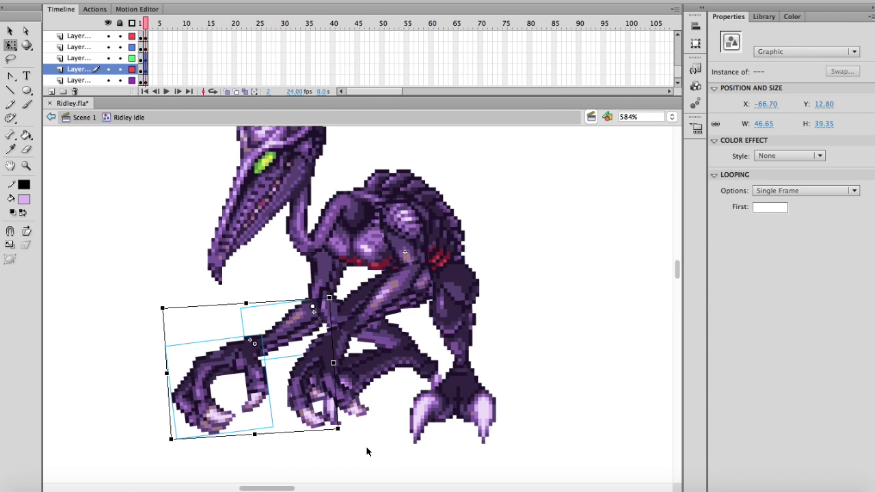
pyautogui.click(367, 451)
pyautogui.click(270, 404)
pyautogui.moveTo(282, 435); pyautogui.dragTo(280, 425)
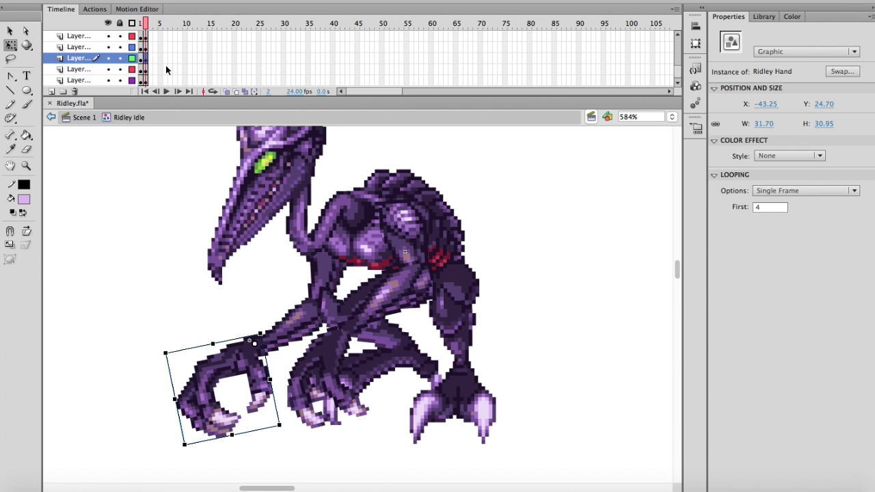
pyautogui.moveTo(144, 24); pyautogui.dragTo(146, 23)
# Tilt the neck and head together counterclockwise on frame 2, rotate the head slightly back clockwise, and compare with frame 1.
pyautogui.scroll(3, 148, 168)
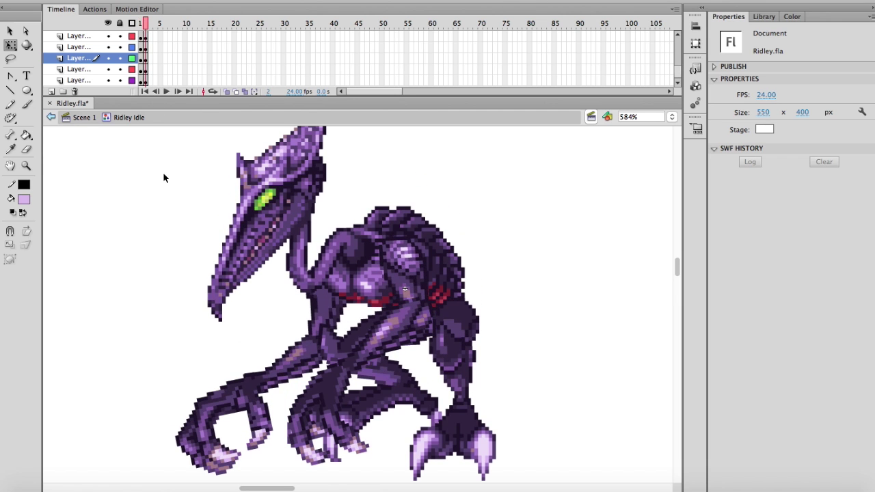
pyautogui.moveTo(270, 241); pyautogui.dragTo(272, 241)
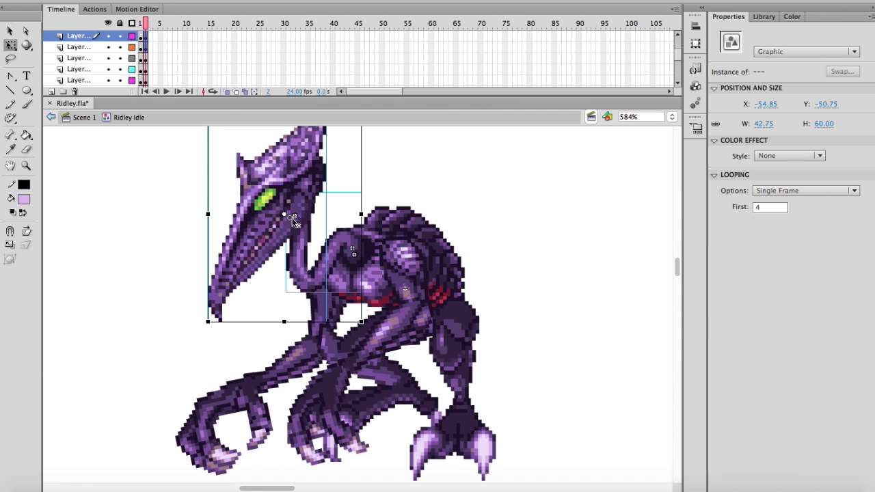
pyautogui.scroll(4, 348, 255)
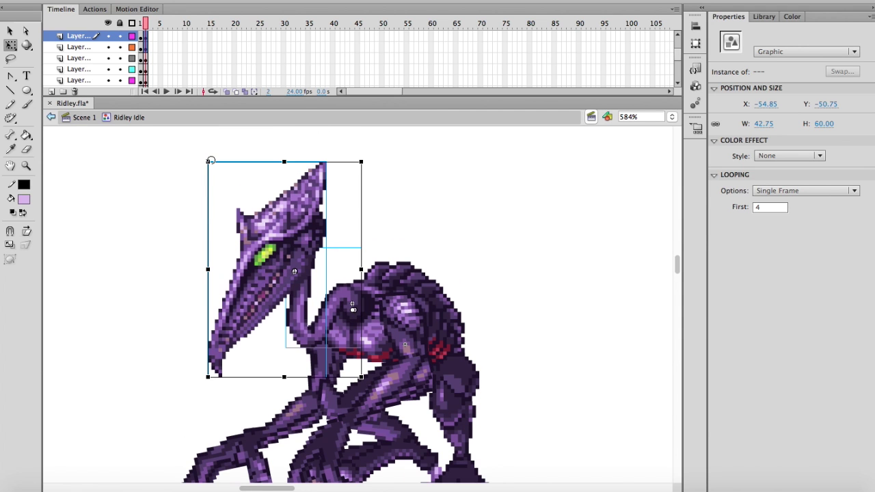
pyautogui.moveTo(211, 160); pyautogui.dragTo(196, 168)
pyautogui.click(230, 186)
pyautogui.click(292, 216)
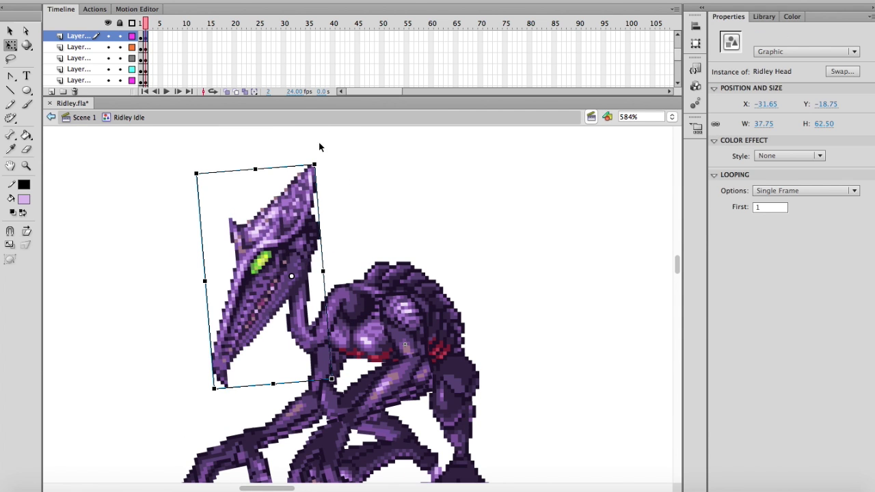
pyautogui.moveTo(317, 163); pyautogui.dragTo(324, 166)
pyautogui.click(357, 178)
pyautogui.scroll(-3, 357, 188)
pyautogui.moveTo(146, 23); pyautogui.dragTo(141, 24)
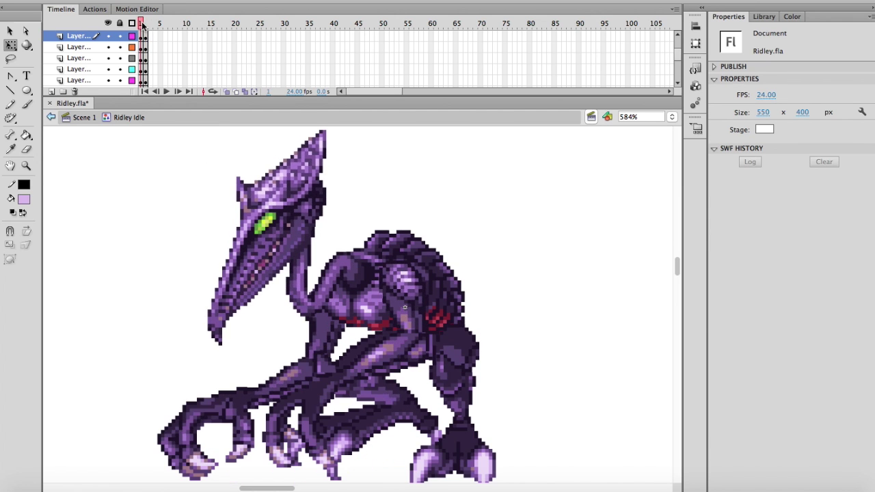
# Show the hidden Ridley Wings layer, compare the wings on frames 1 and 2, and select them on frame 2.
pyautogui.scroll(4, 135, 66)
pyautogui.click(107, 38)
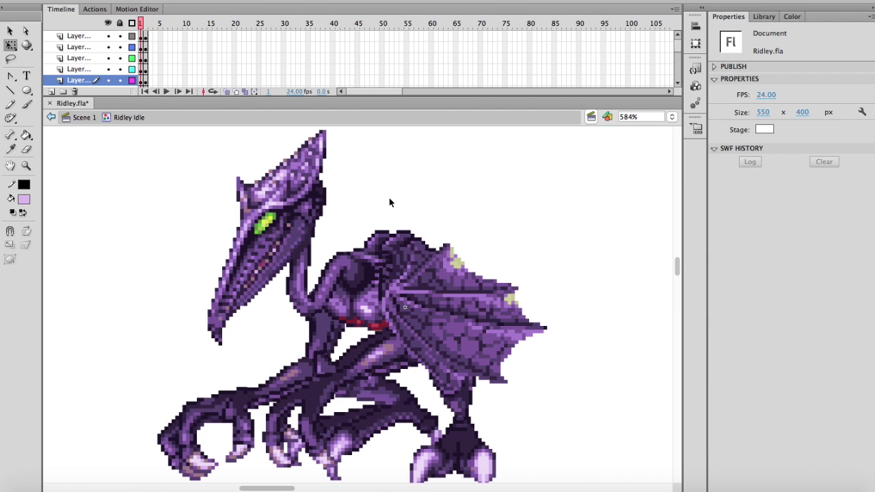
pyautogui.moveTo(143, 23); pyautogui.dragTo(146, 24)
pyautogui.moveTo(145, 24); pyautogui.dragTo(146, 26)
pyautogui.click(405, 262)
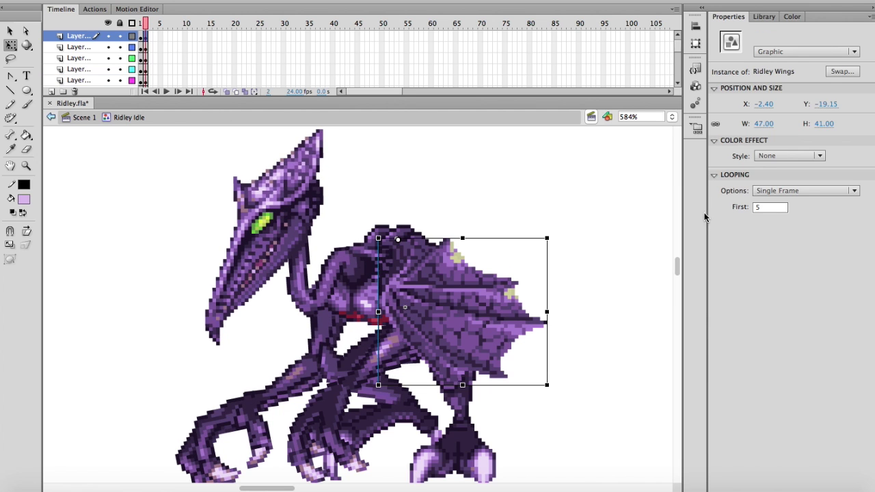
# Try frame 6 and neighbouring first-frame values for the Ridley Wings instance.
pyautogui.doubleClick(770, 207)
pyautogui.write('6')
pyautogui.press('Return')
pyautogui.press('Down')
pyautogui.press('Down')
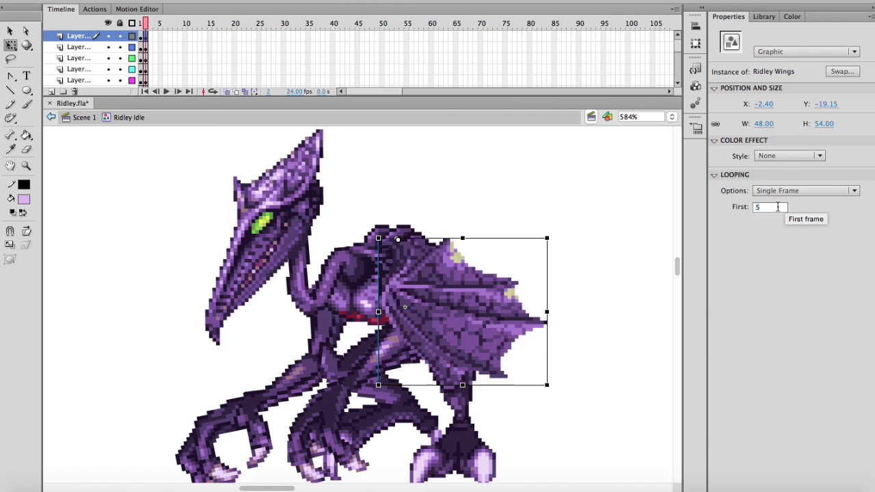
pyautogui.press('Up')
pyautogui.press('Up')
pyautogui.press('Down')
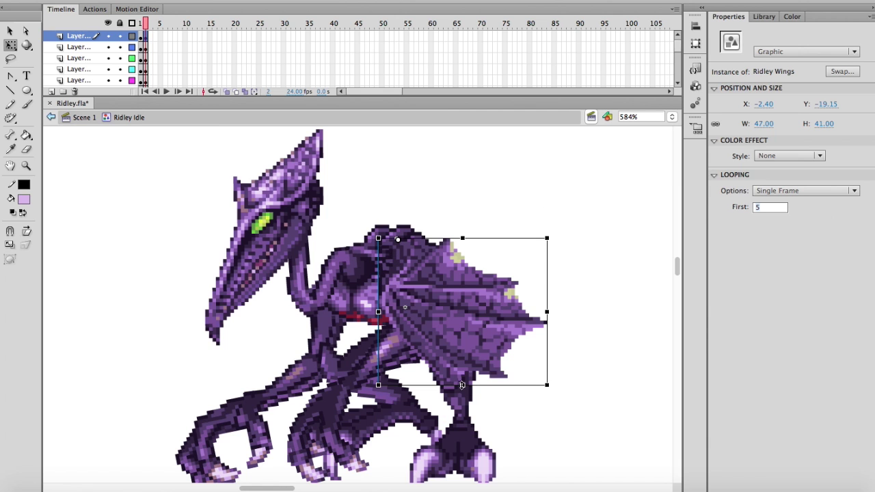
# Stretch the Ridley Wings instance slightly downward on frame 2 and compare it with frame 1.
pyautogui.moveTo(462, 386); pyautogui.dragTo(462, 400)
pyautogui.click(465, 215)
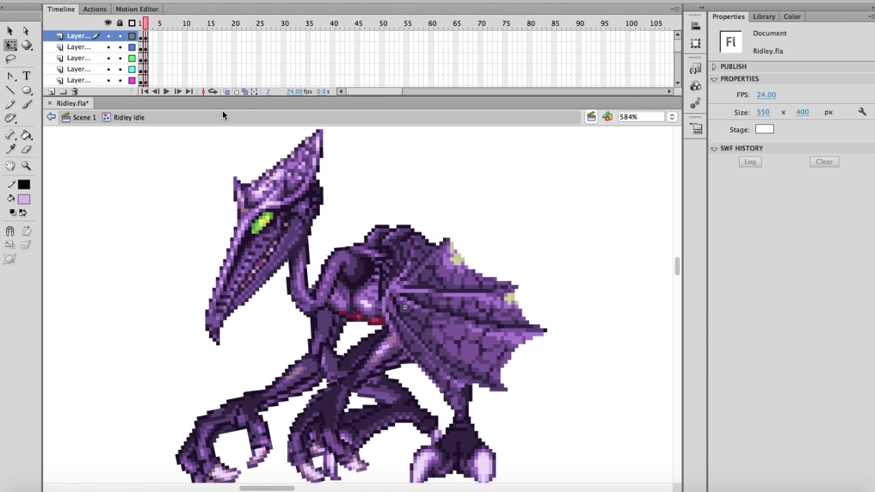
pyautogui.moveTo(146, 25); pyautogui.dragTo(142, 1)
# Extend the frame 1 pose on all body-part layers until the second keyframe falls on frame 39.
pyautogui.scroll(-10, 146, 46)
pyautogui.press('F5')
pyautogui.press('F5')
pyautogui.press('F5')
pyautogui.press('F5')
pyautogui.press('F5')
pyautogui.press('F5')
pyautogui.press('F5')
pyautogui.press('F5')
pyautogui.press('F5')
pyautogui.press('F5')
pyautogui.press('F5')
pyautogui.press('F5')
pyautogui.press('F5')
pyautogui.press('F5')
pyautogui.press('F5')
pyautogui.press('F5')
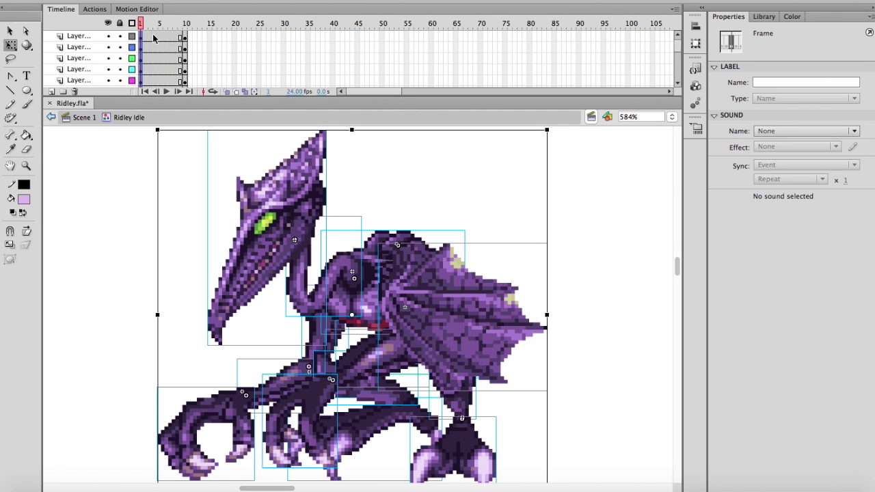
pyautogui.press('F5')
pyautogui.press('F5')
pyautogui.press('F5')
pyautogui.press('F5')
pyautogui.press('F5')
pyautogui.press('F5')
pyautogui.press('F5')
pyautogui.press('F5')
pyautogui.press('F5')
pyautogui.press('F5')
pyautogui.press('F5')
pyautogui.press('F5')
pyautogui.press('F5')
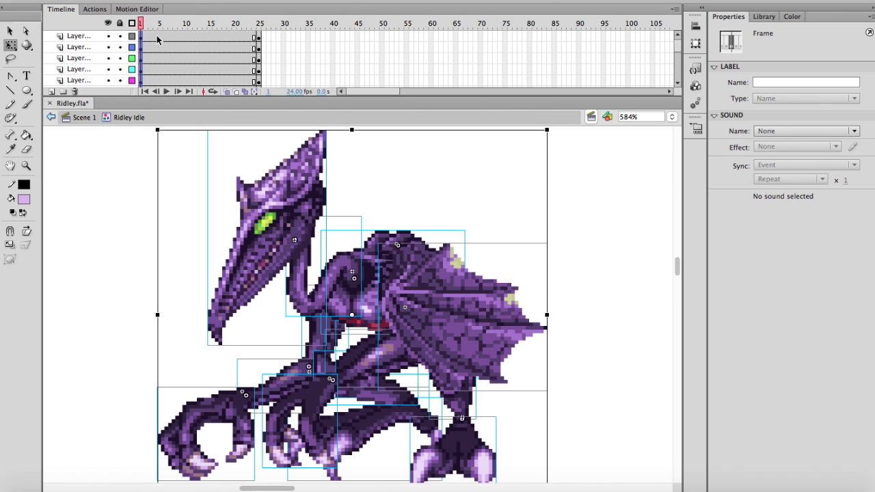
pyautogui.press('F5')
pyautogui.press('F5')
pyautogui.press('F5')
pyautogui.press('F5')
pyautogui.press('F5')
pyautogui.press('F5')
pyautogui.press('F5')
pyautogui.press('F5')
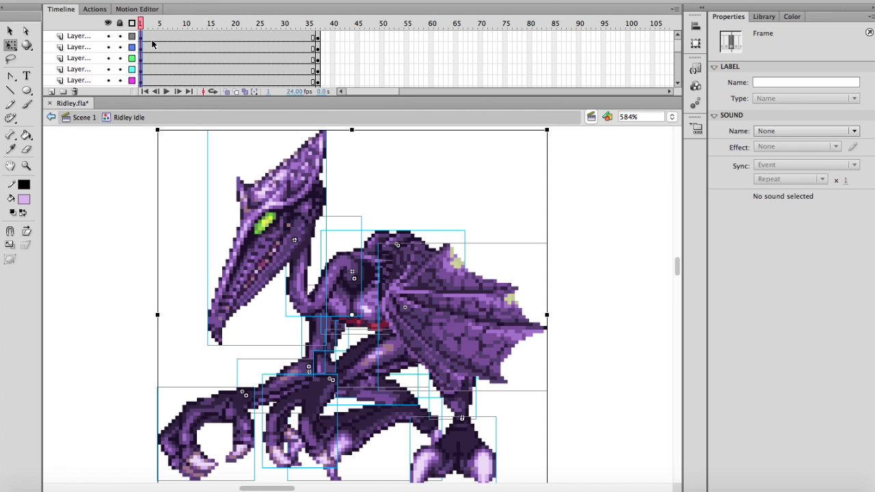
# Copy the frame 1 keyframes of all body-part layers and paste them into frame 40 of the same layers.
pyautogui.rightClick(144, 49)
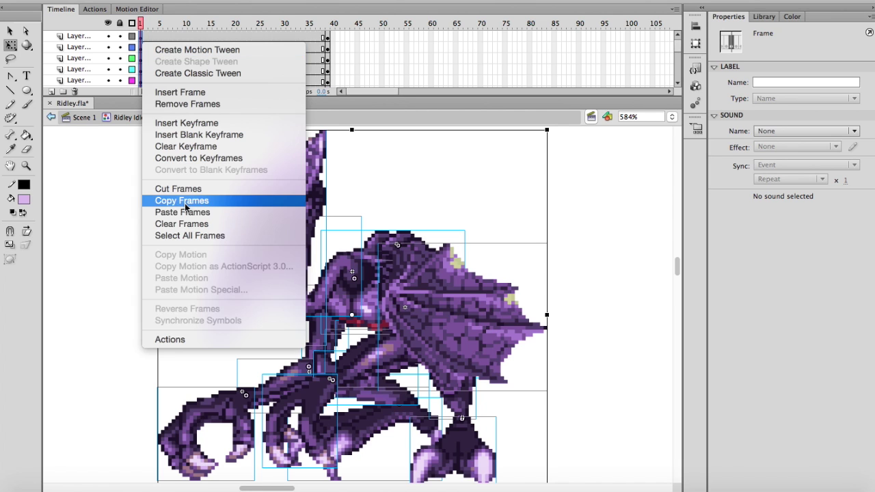
pyautogui.click(277, 198)
pyautogui.click(332, 80)
pyautogui.rightClick(333, 80)
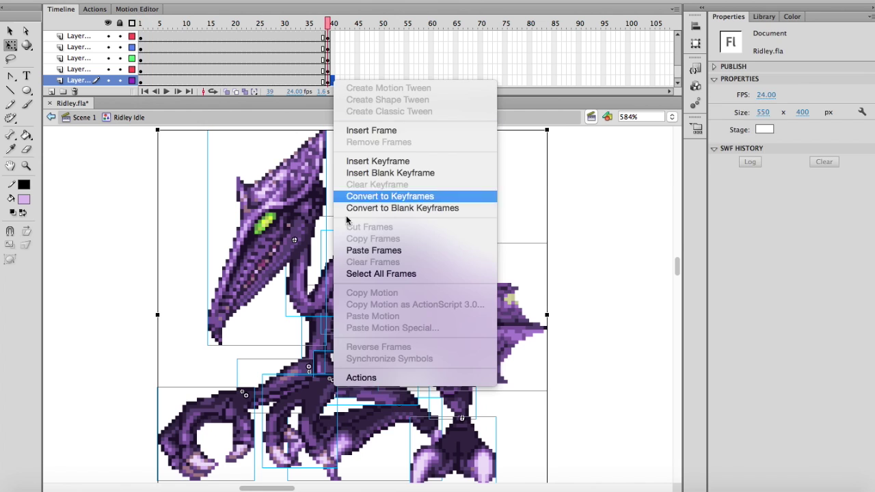
pyautogui.click(356, 308)
pyautogui.click(346, 64)
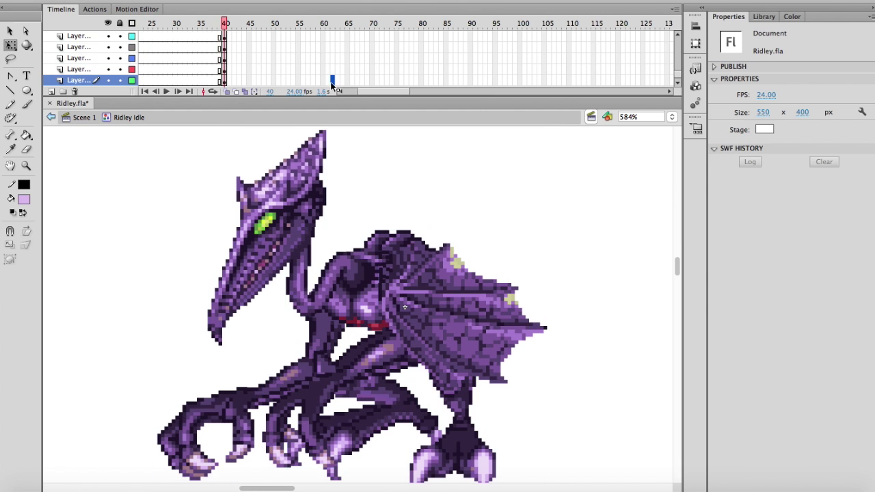
pyautogui.click(226, 81)
pyautogui.scroll(10, 227, 82)
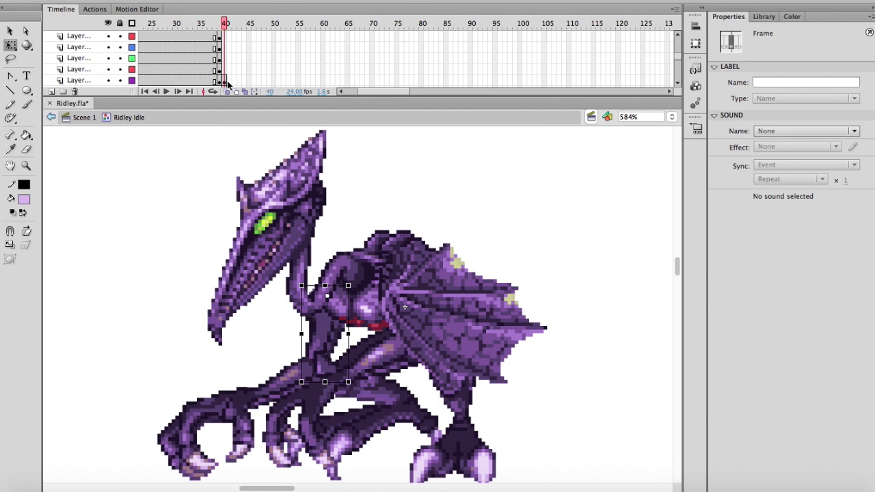
pyautogui.scroll(-2, 229, 79)
pyautogui.moveTo(225, 62); pyautogui.dragTo(223, 11)
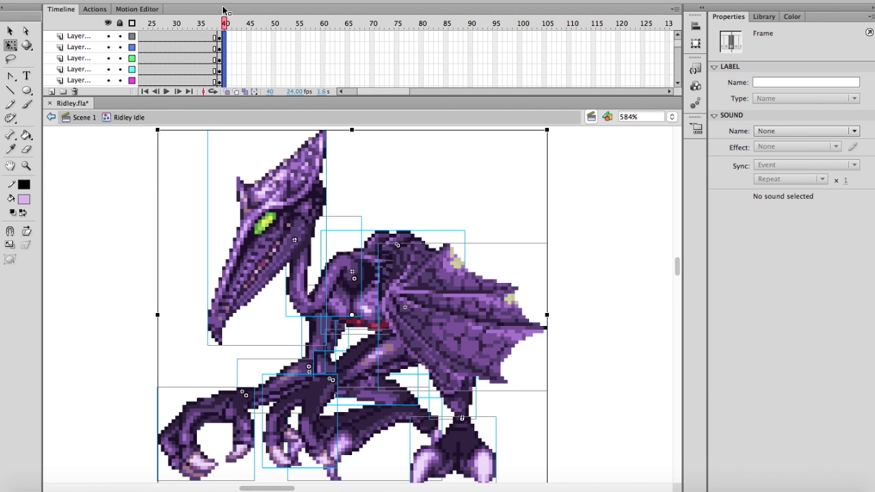
pyautogui.scroll(-3, 180, 50)
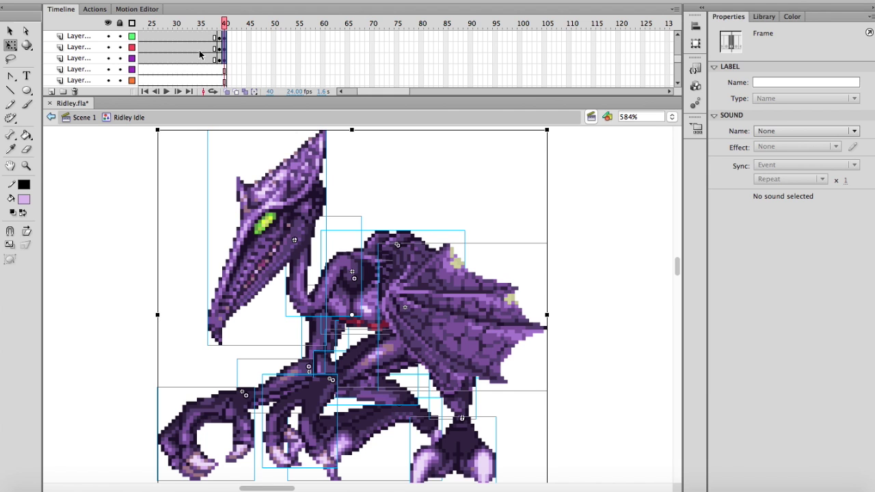
# Delete the surplus pasted layers below the original body-part layers.
pyautogui.click(92, 68)
pyautogui.scroll(-5, 91, 67)
pyautogui.keyDown('shift'); pyautogui.click(83, 80); pyautogui.keyUp('shift')
pyautogui.rightClick(81, 60)
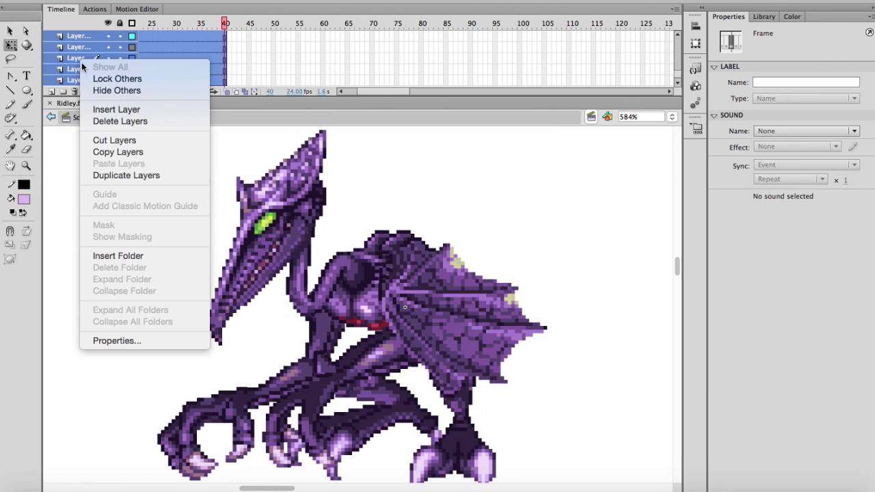
pyautogui.click(110, 121)
# Extend the frame 39 pose on all layers until the final keyframe falls on frame 75.
pyautogui.moveTo(221, 66); pyautogui.dragTo(220, 86)
pyautogui.press('super+a')
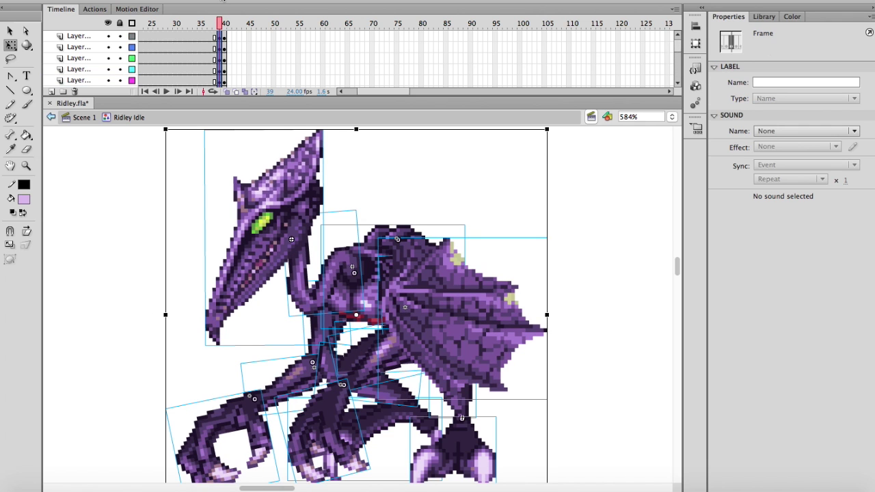
pyautogui.press('F5')
pyautogui.press('F5')
pyautogui.press('F5')
pyautogui.press('F5')
pyautogui.press('F5')
pyautogui.press('F5')
pyautogui.press('F5')
pyautogui.press('F5')
pyautogui.press('F5')
pyautogui.press('F5')
pyautogui.press('F5')
pyautogui.press('F5')
pyautogui.press('F5')
pyautogui.press('F5')
pyautogui.press('F5')
pyautogui.press('F5')
pyautogui.press('F5')
pyautogui.press('F5')
pyautogui.press('F5')
pyautogui.press('F5')
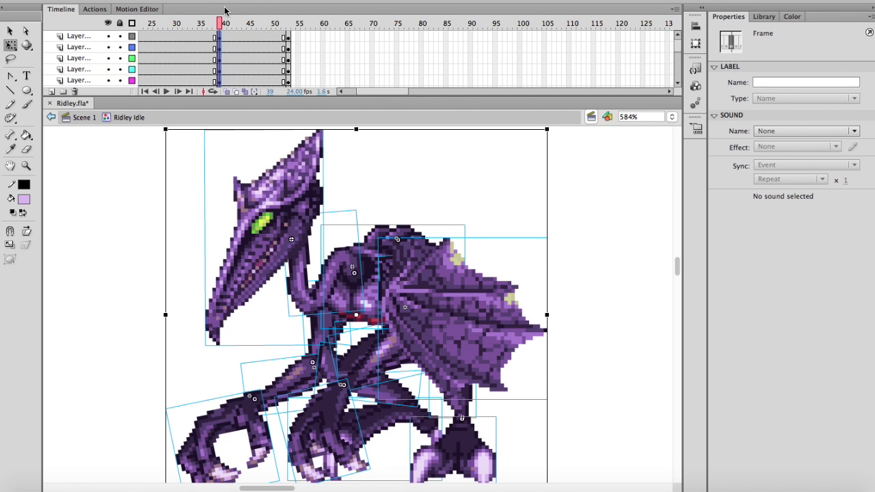
pyautogui.press('F5')
pyautogui.press('F5')
pyautogui.press('F5')
pyautogui.press('F5')
pyautogui.press('F5')
pyautogui.press('F5')
pyautogui.press('F5')
pyautogui.press('F5')
pyautogui.press('F5')
pyautogui.press('F5')
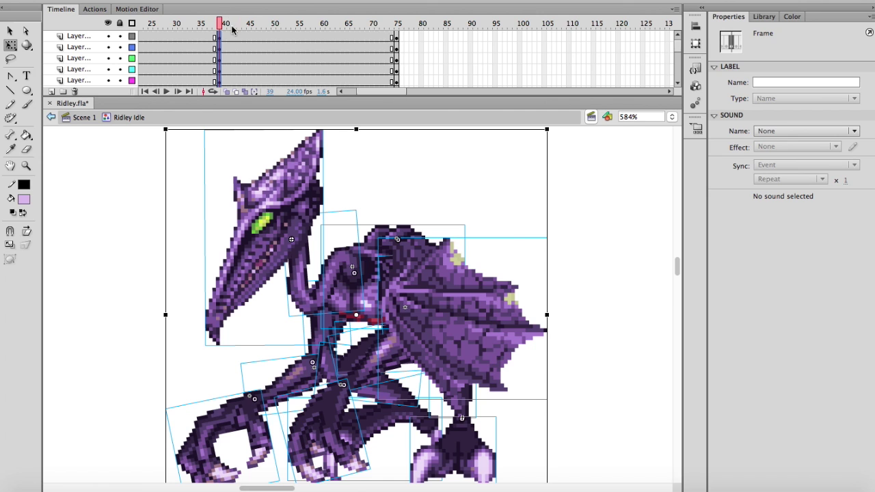
# Select frame 21 on all layers, within the span between the first two keyframes.
pyautogui.hscroll(-5, 236, 41)
pyautogui.click(240, 48)
pyautogui.moveTo(240, 51); pyautogui.dragTo(240, 81)
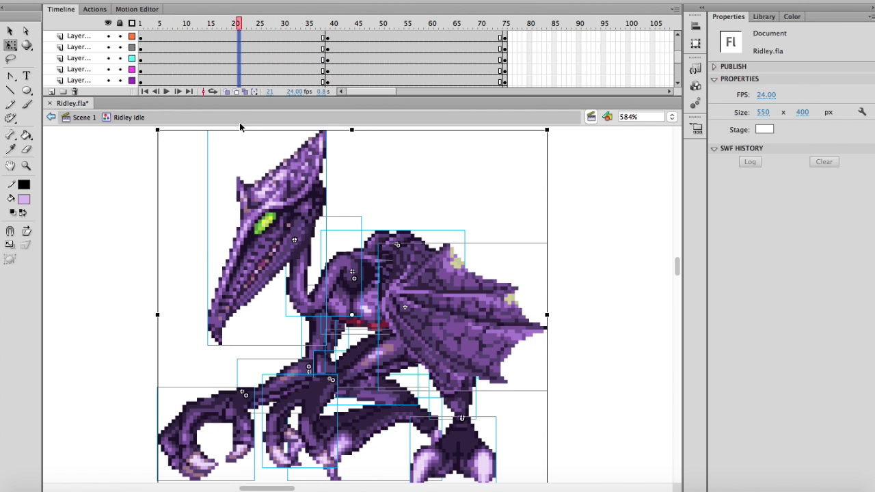
# Create classic tweens on all body-part layers between frames 1 and 39 and play back the motion.
pyautogui.moveTo(134, 151); pyautogui.dragTo(544, 478)
pyautogui.rightClick(247, 45)
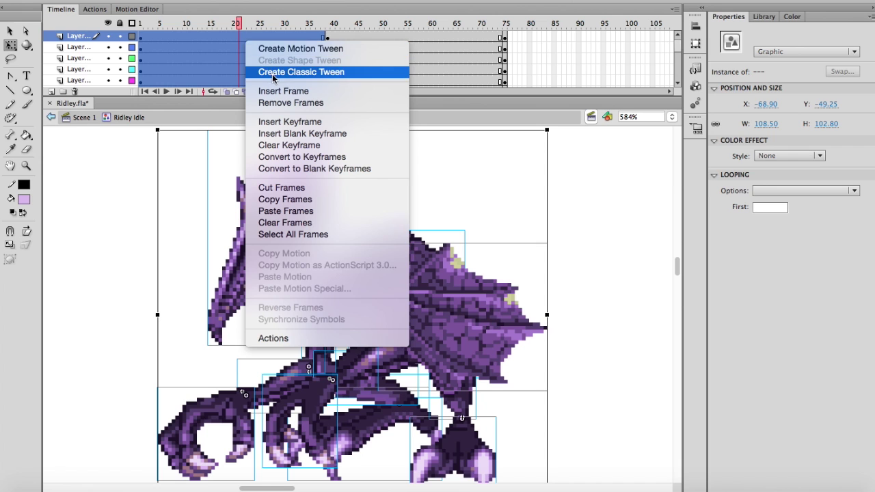
pyautogui.click(273, 72)
pyautogui.press('Return')
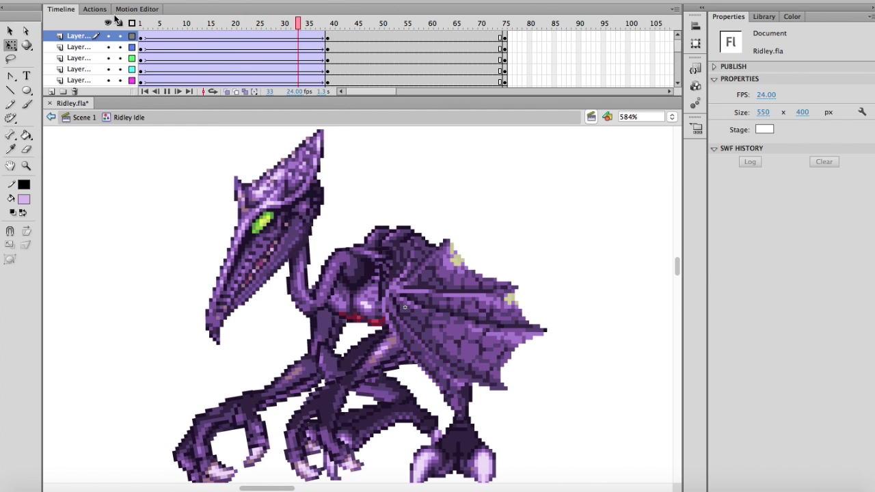
pyautogui.press('Return')
# Create classic tweens on all body-part layers between frames 39 and 75 and play back the motion.
pyautogui.click(366, 38)
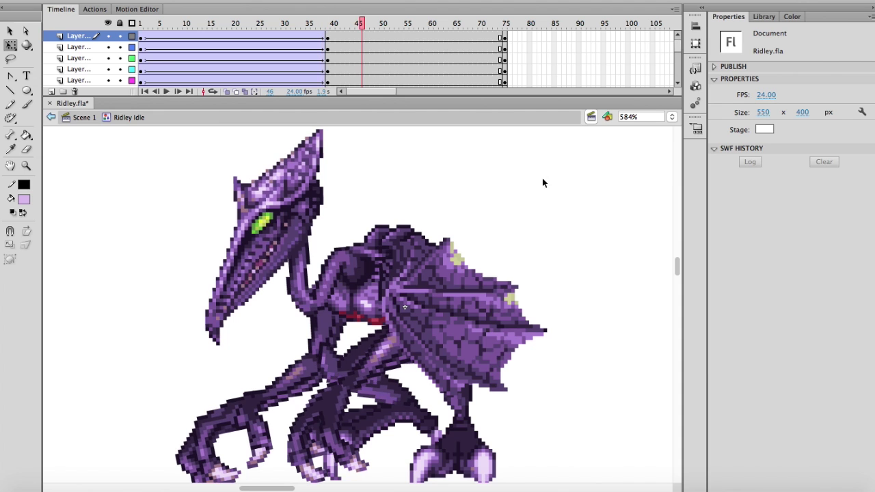
pyautogui.moveTo(545, 168); pyautogui.dragTo(164, 472)
pyautogui.rightClick(369, 55)
pyautogui.click(392, 86)
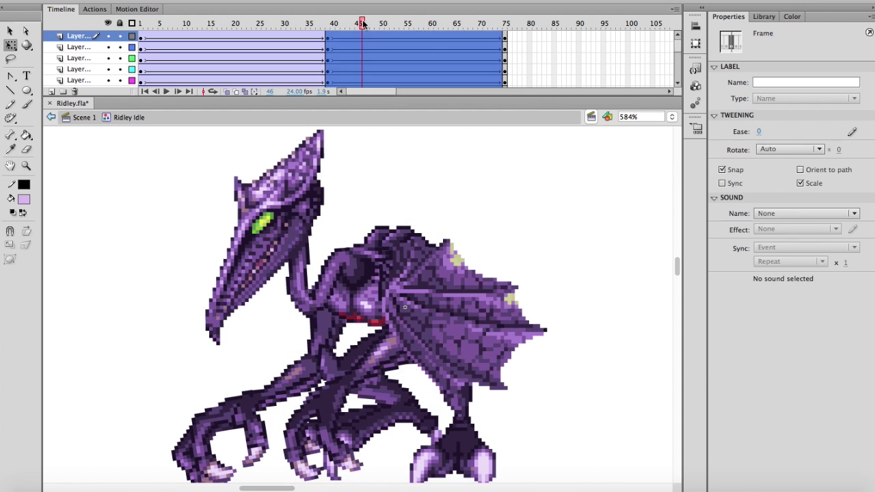
pyautogui.press('Return')
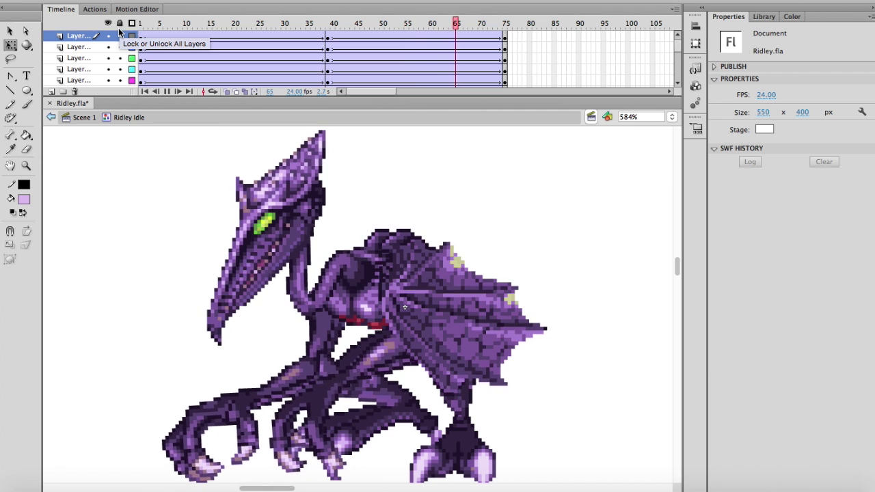
# Remove the tweens and extra frames, keeping only the pose keyframes at frames 1 and 2.
pyautogui.moveTo(504, 23); pyautogui.dragTo(491, 36)
pyautogui.moveTo(490, 2); pyautogui.dragTo(144, 2)
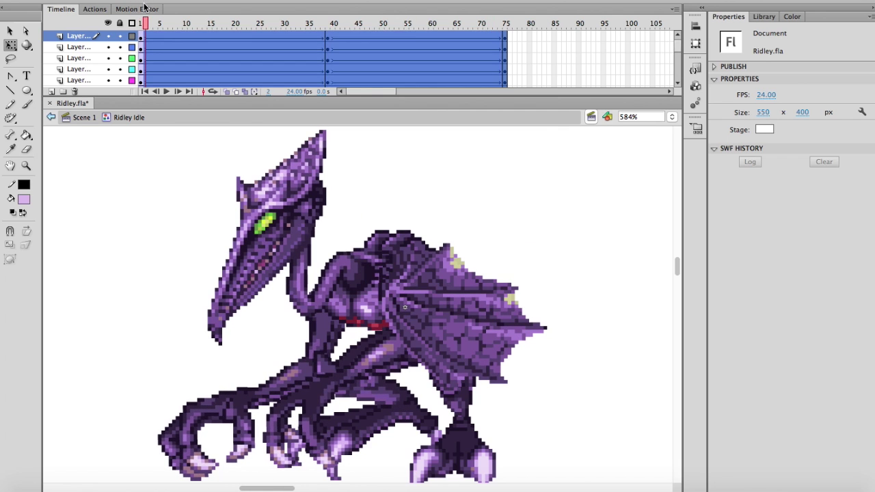
pyautogui.moveTo(145, 3); pyautogui.dragTo(144, 5)
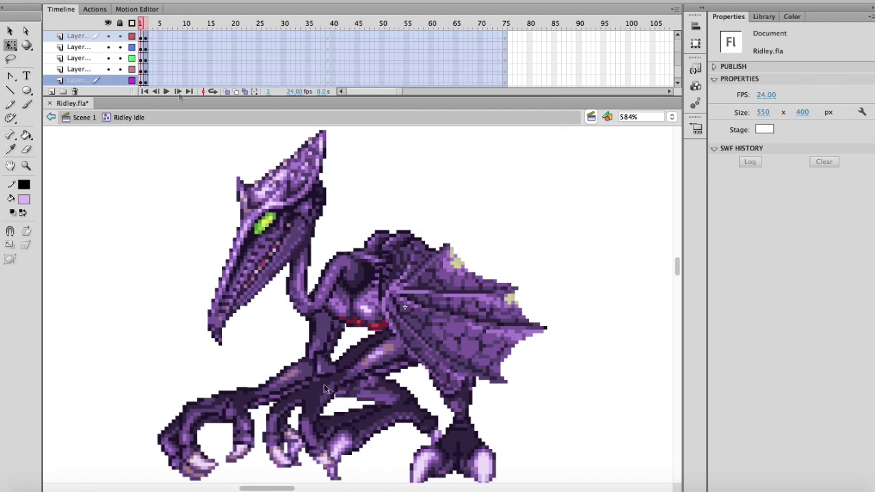
# Replace the lower leg layer's keyframe at frame 2 with a copy of its frame 1 pose.
pyautogui.click(363, 392)
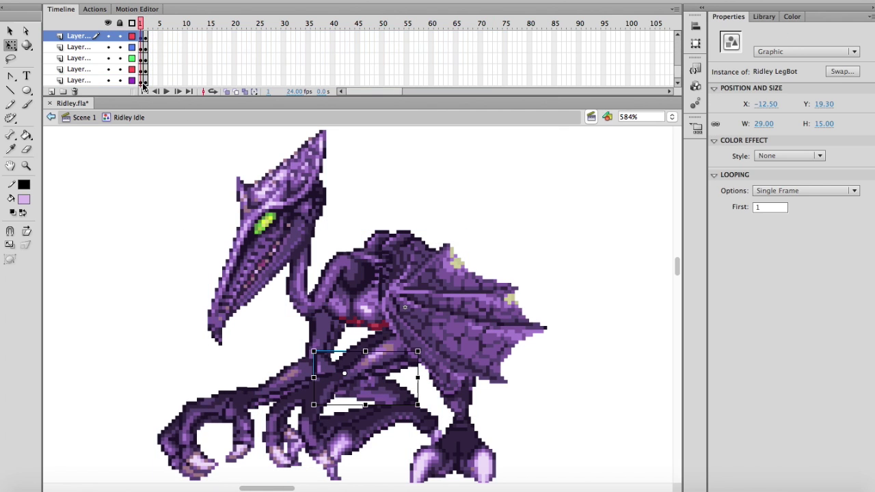
pyautogui.click(144, 38)
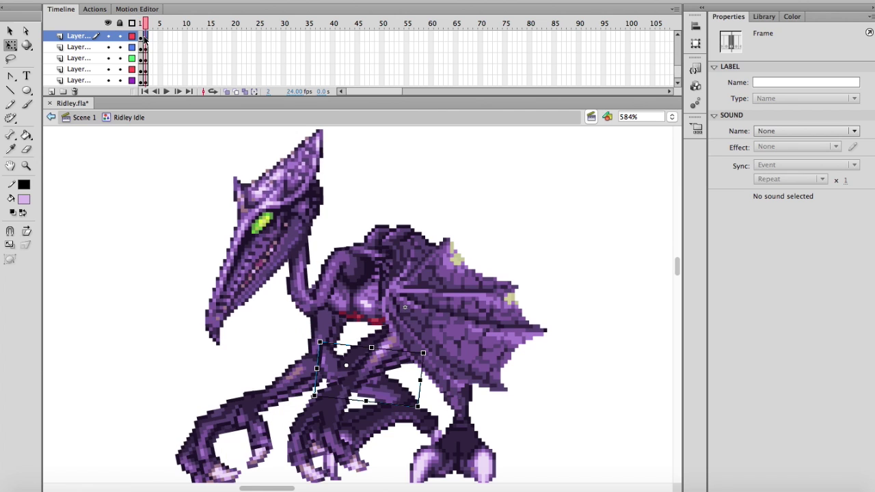
pyautogui.hotkey('shift', 'F5')
pyautogui.press('F6')
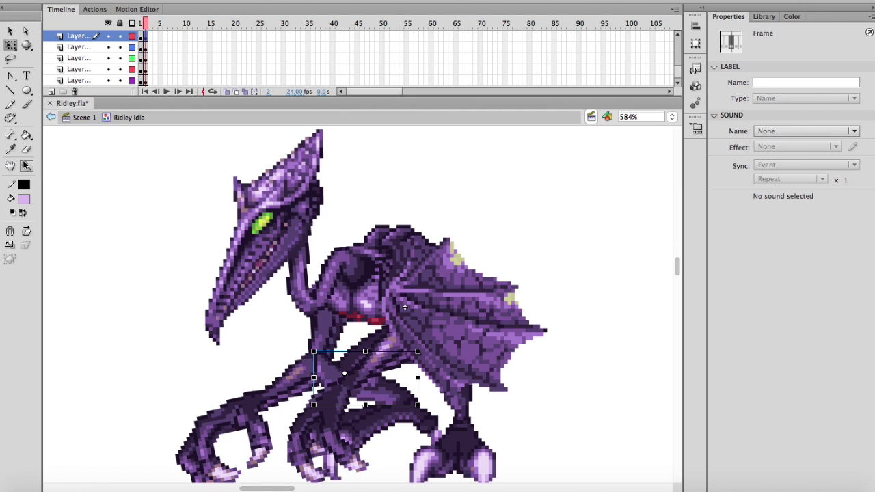
# Rotate the lower leg slightly clockwise in frame 1 and move it to about X -12.45, Y 18.45.
pyautogui.press('z')
pyautogui.moveTo(288, 325); pyautogui.dragTo(441, 439)
pyautogui.moveTo(147, 25); pyautogui.dragTo(141, 29)
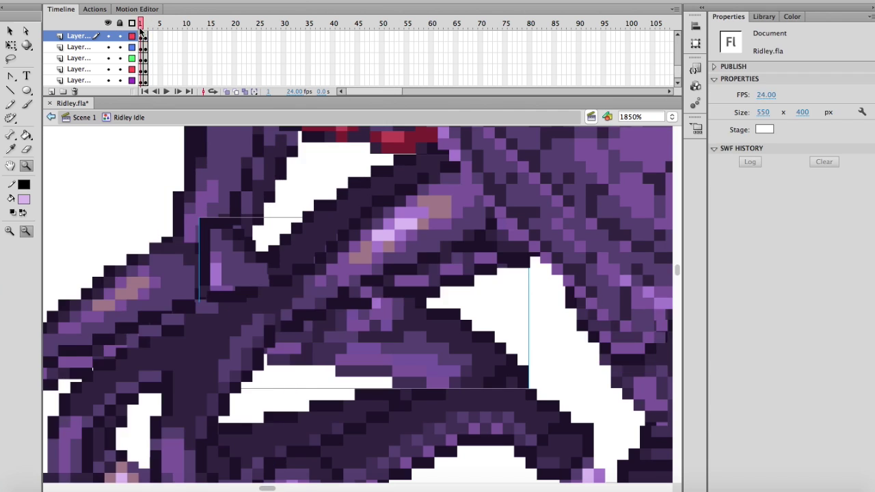
pyautogui.click(9, 31)
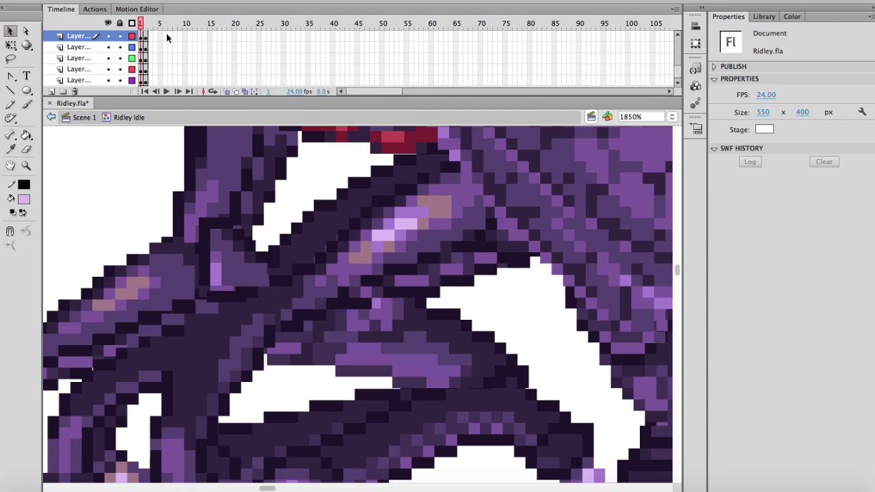
pyautogui.moveTo(156, 26); pyautogui.dragTo(139, 24)
pyautogui.click(456, 273)
pyautogui.moveTo(532, 214); pyautogui.dragTo(541, 241)
pyautogui.moveTo(444, 357); pyautogui.dragTo(447, 342)
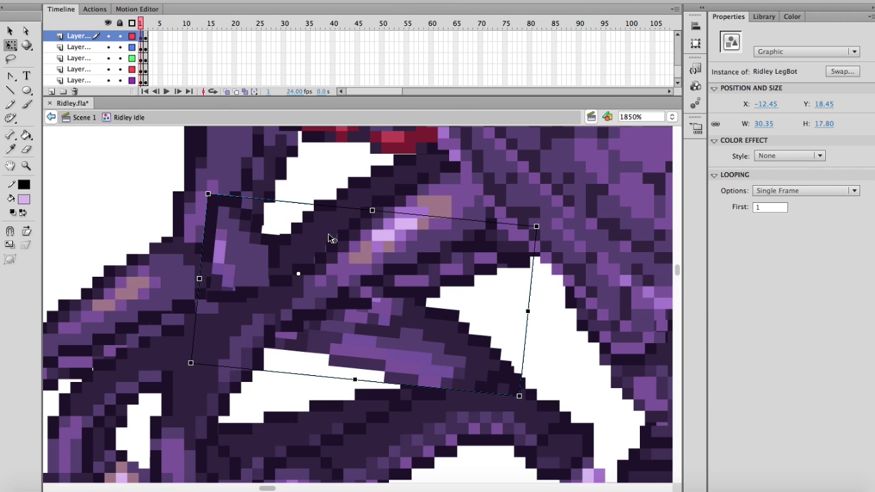
# Nudge the lower leg slightly upward in frame 1 and fine-tune its fit with the thigh and foot.
pyautogui.moveTo(142, 24)
pyautogui.mouseDown()
pyautogui.moveTo(154, 27)
pyautogui.moveTo(142, 31)
pyautogui.mouseUp()
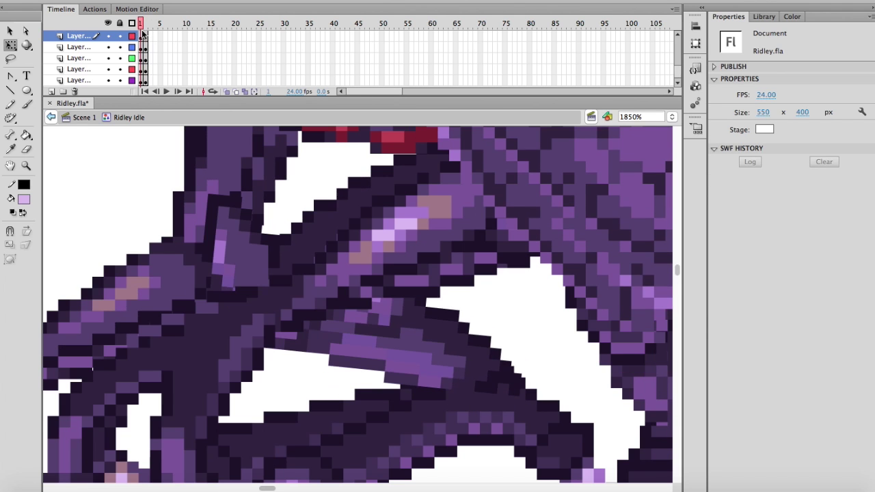
pyautogui.click(451, 363)
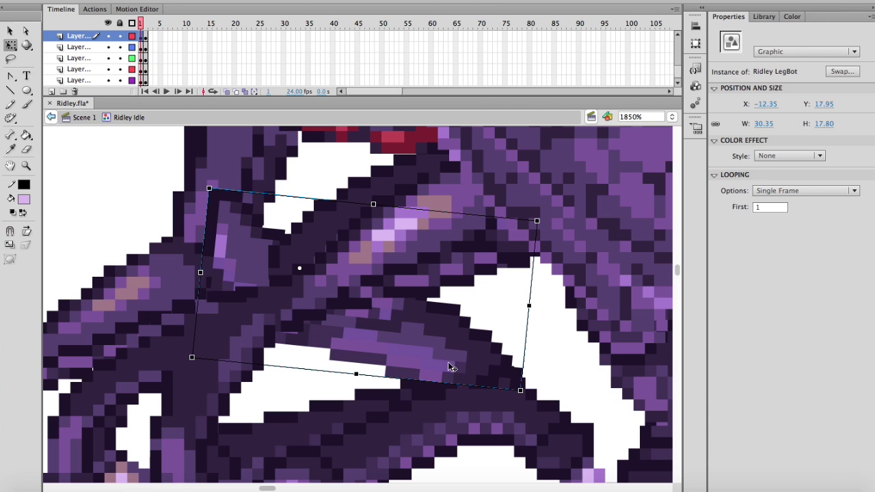
pyautogui.moveTo(449, 362); pyautogui.dragTo(450, 364)
# Move the lower leg's layer above the upper leg's layer and reposition the lower leg at X -11.90, Y 18.20.
pyautogui.click(372, 188)
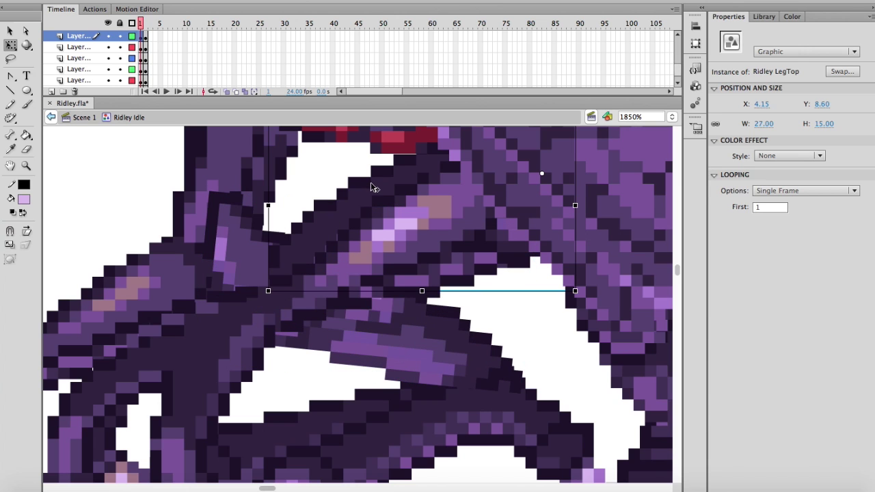
pyautogui.click(89, 48)
pyautogui.moveTo(142, 23); pyautogui.dragTo(139, 28)
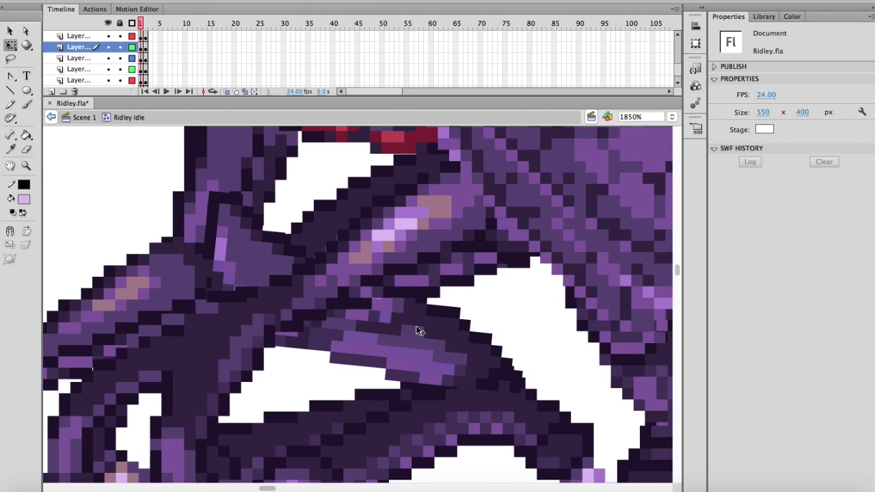
pyautogui.click(438, 351)
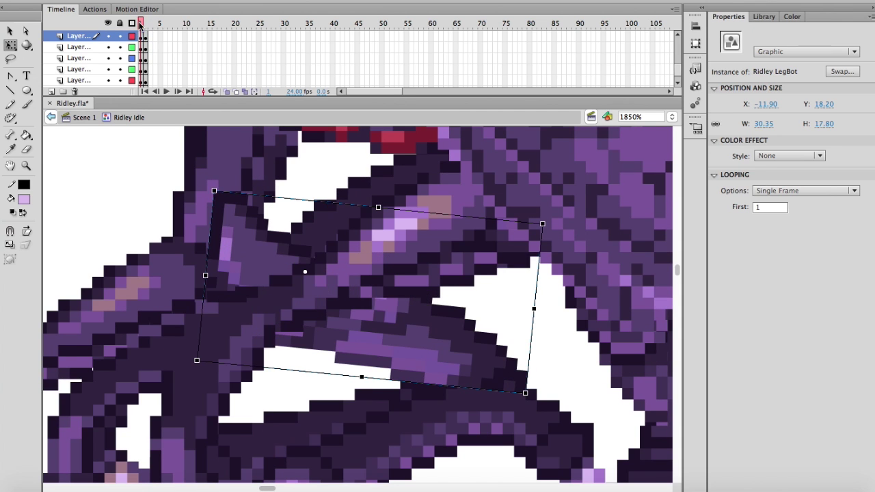
pyautogui.moveTo(140, 26); pyautogui.dragTo(141, 29)
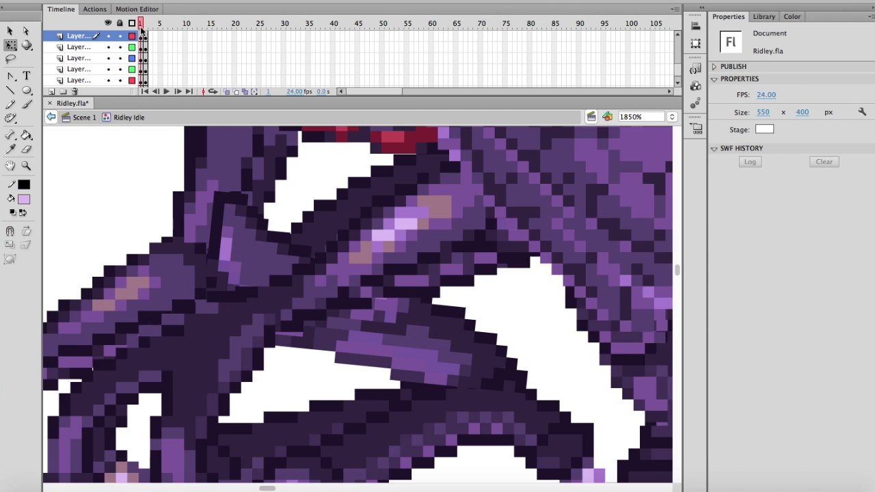
# Space the pose keyframes at frames 1, 48 and 102 on all layers and create classic tweens over the first span.
pyautogui.click(26, 166)
pyautogui.click(332, 216)
pyautogui.click(332, 217)
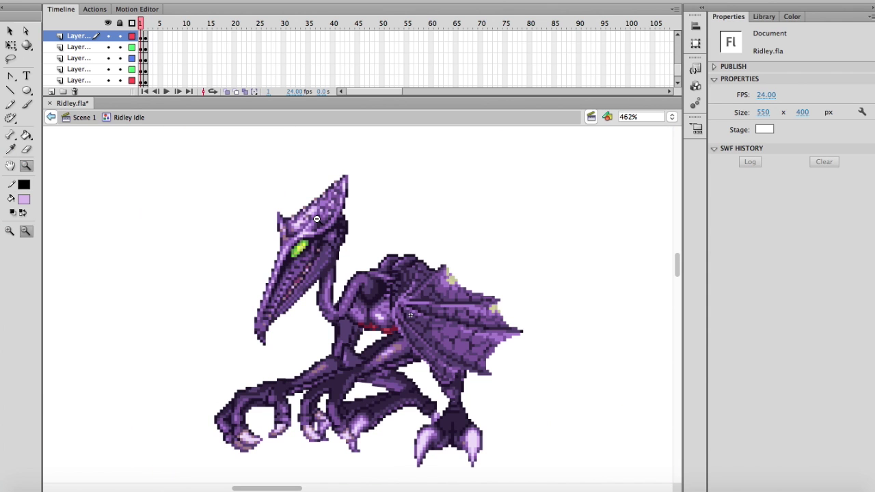
pyautogui.press('v')
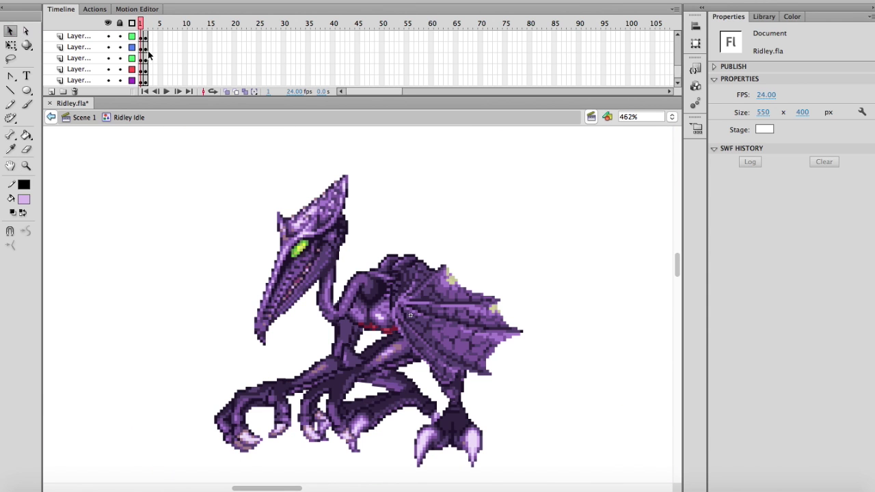
pyautogui.scroll(5, 171, 170)
pyautogui.scroll(-6, 205, 171)
pyautogui.moveTo(184, 162); pyautogui.dragTo(521, 415)
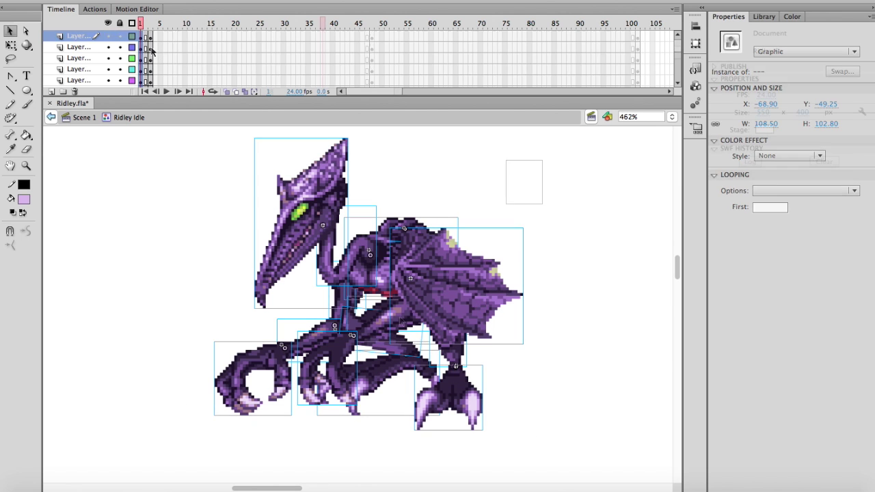
pyautogui.rightClick(292, 51)
pyautogui.click(312, 81)
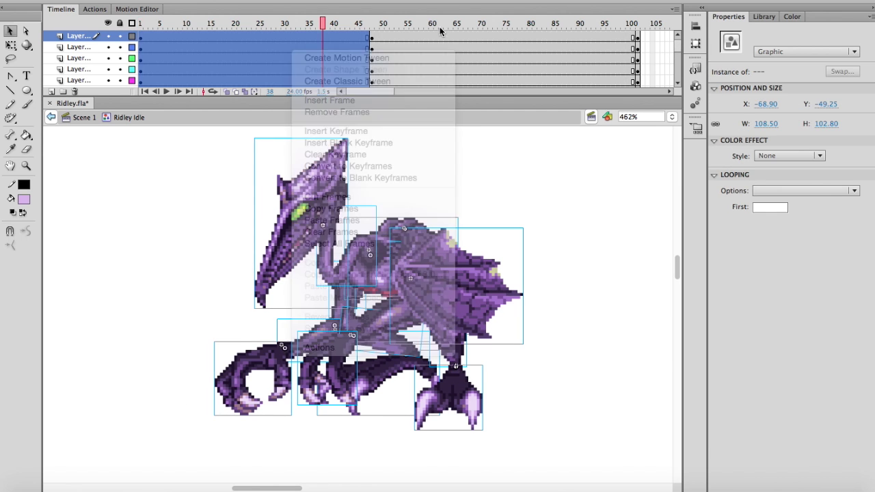
# Create classic tweens on all body-part layers between frames 48 and 102.
pyautogui.click(439, 26)
pyautogui.moveTo(511, 179); pyautogui.dragTo(237, 402)
pyautogui.rightClick(423, 60)
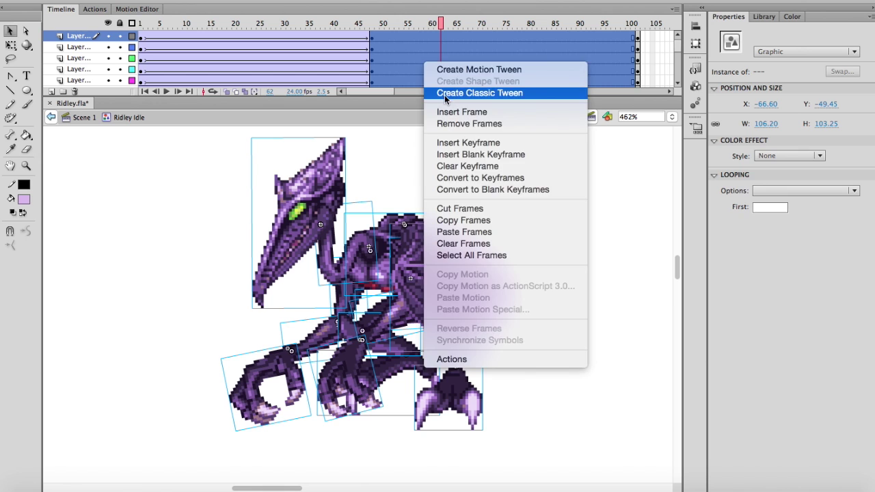
pyautogui.click(446, 95)
# Play back and scrub through the tweened idle animation to check the motion.
pyautogui.moveTo(443, 12); pyautogui.dragTo(392, 14)
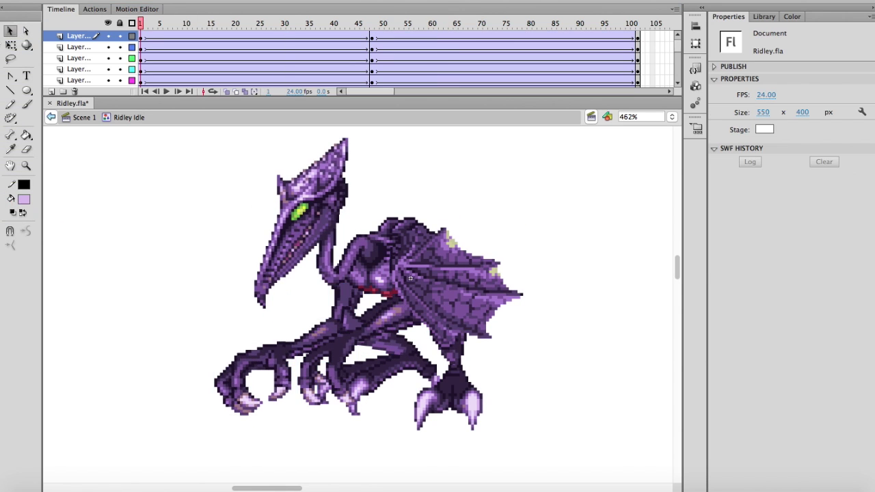
pyautogui.press('Return')
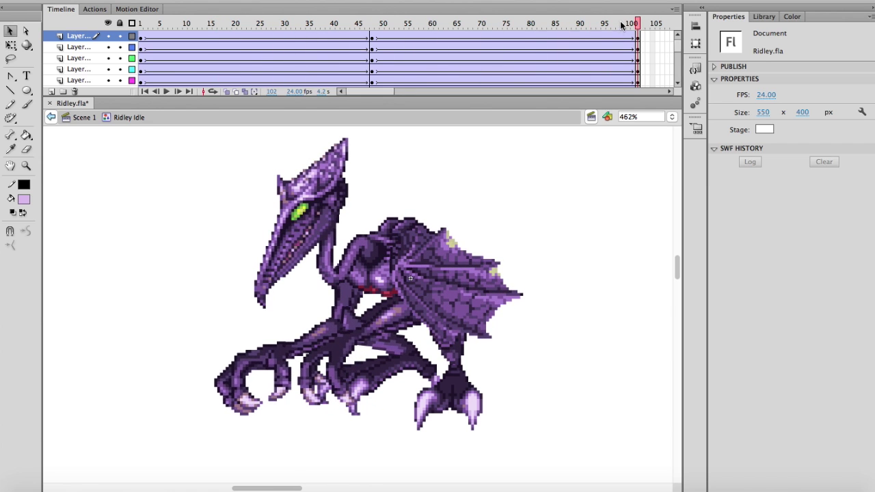
pyautogui.moveTo(622, 25); pyautogui.dragTo(376, 27)
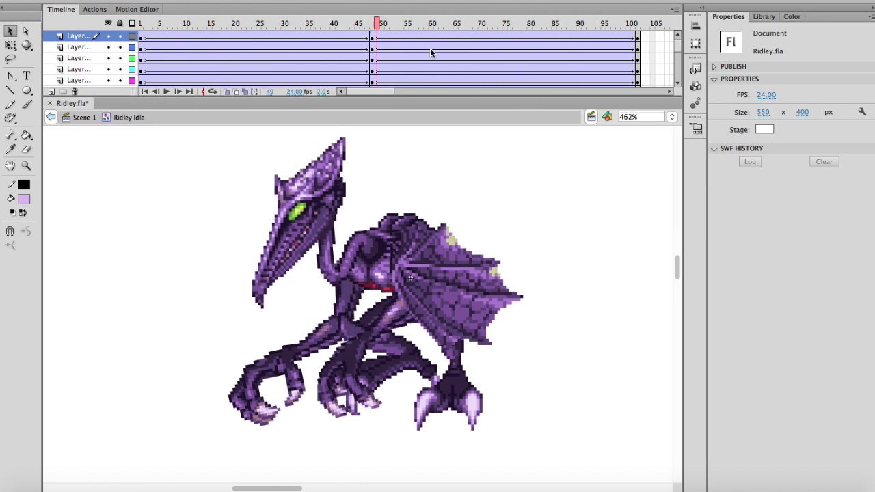
pyautogui.moveTo(430, 48); pyautogui.dragTo(446, 61)
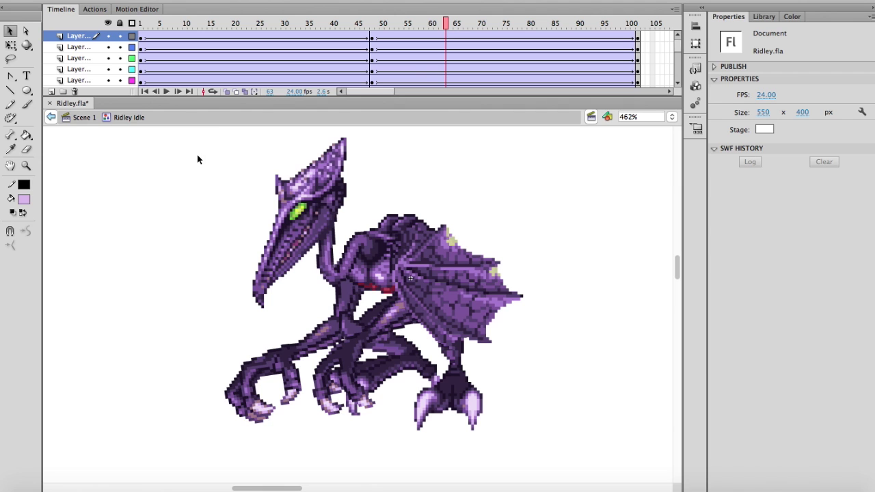
# Return to Scene 1 and create a new graphic symbol named Ridley Walk.
pyautogui.click(84, 118)
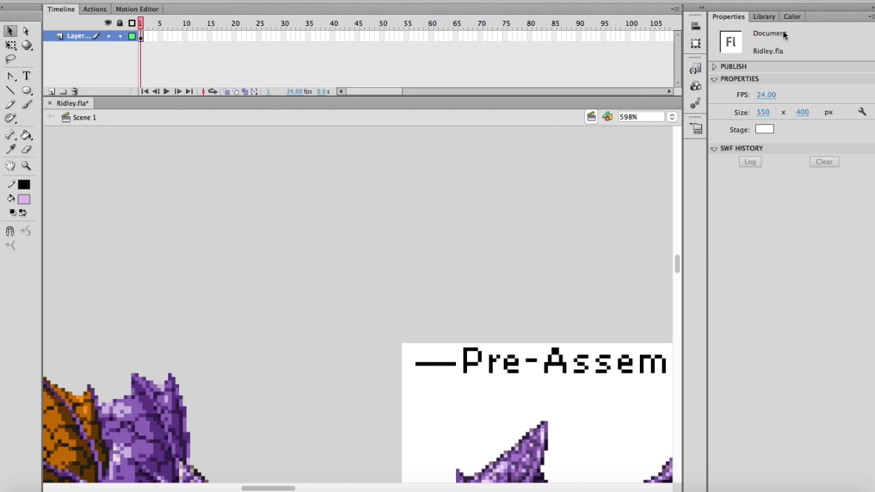
pyautogui.click(763, 17)
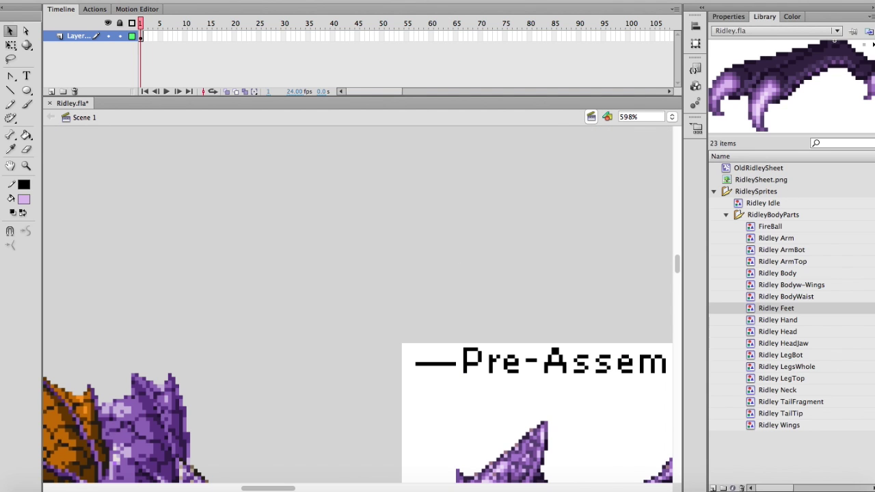
pyautogui.click(123, 1)
pyautogui.moveTo(156, 1)
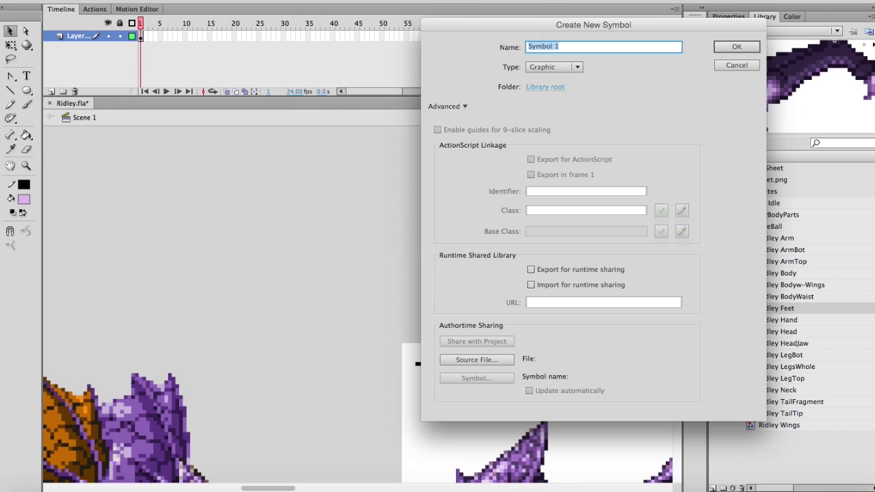
pyautogui.write('Ridley Walk')
pyautogui.press('Return')
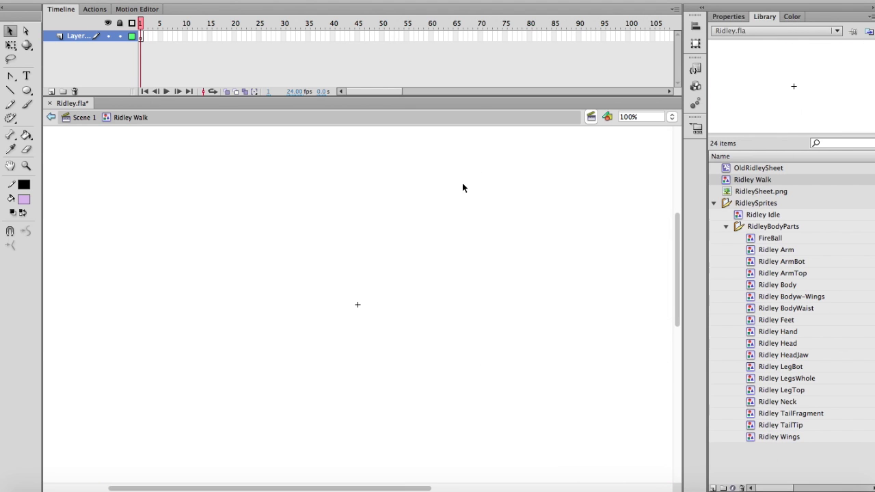
# Add a stack of new layers in the Ridley Walk symbol for the separate body parts.
pyautogui.click(50, 92)
pyautogui.click(49, 91)
pyautogui.click(50, 92)
pyautogui.click(50, 91)
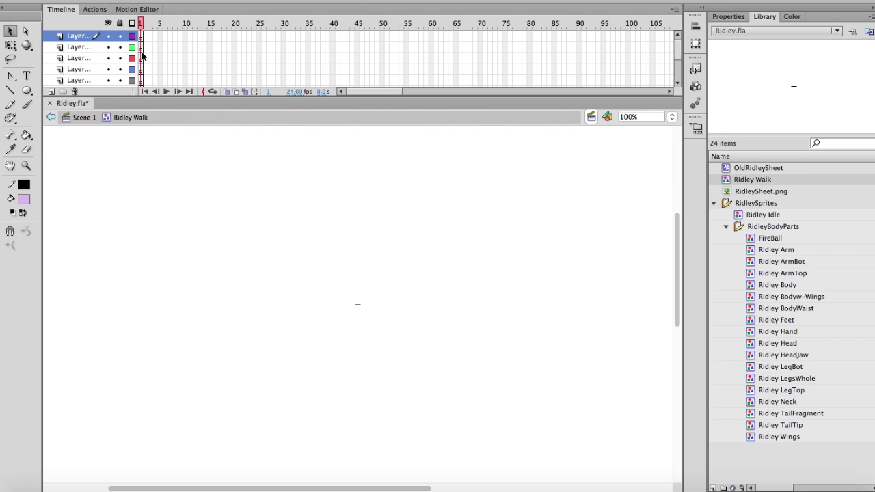
# Place the Ridley Body symbol from the library at the centre of the stage on one of the middle layers.
pyautogui.click(141, 54)
pyautogui.scroll(-4, 144, 66)
pyautogui.click(143, 58)
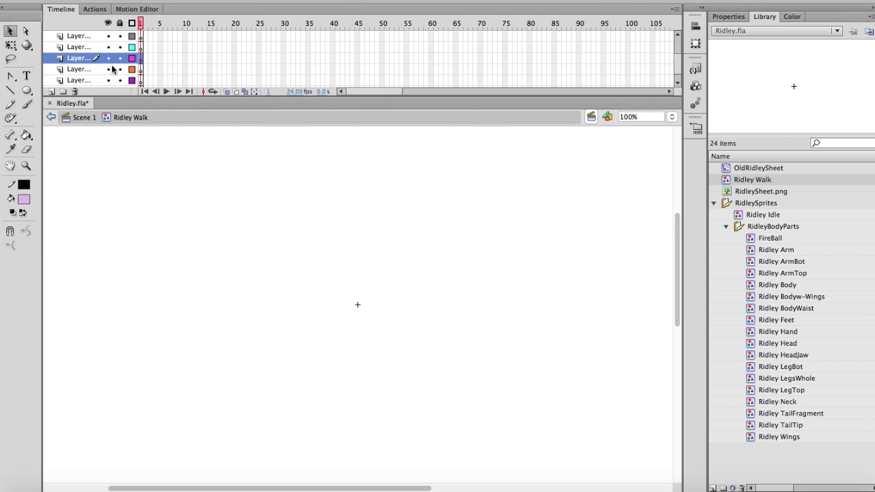
pyautogui.moveTo(789, 284); pyautogui.dragTo(361, 307)
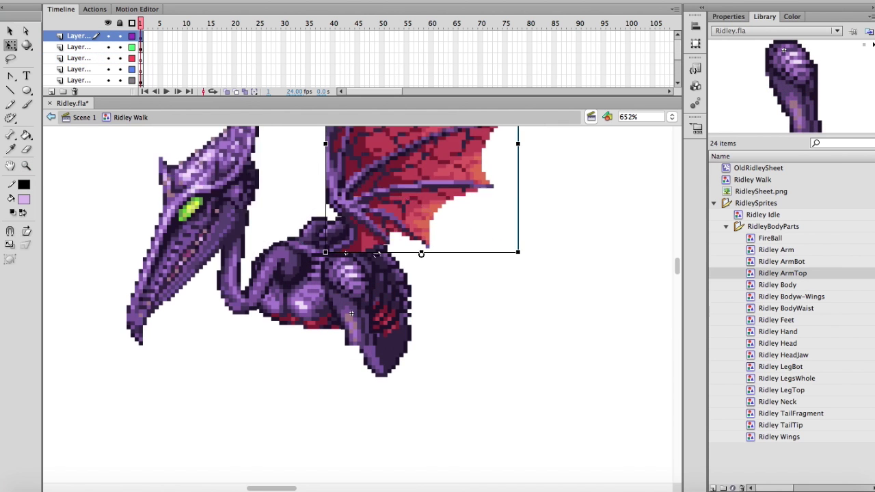
# Set the transformation points of the wings, head and neck at the joints where each part attaches.
pyautogui.press('super+z')
pyautogui.moveTo(421, 255); pyautogui.dragTo(347, 252)
pyautogui.click(212, 216)
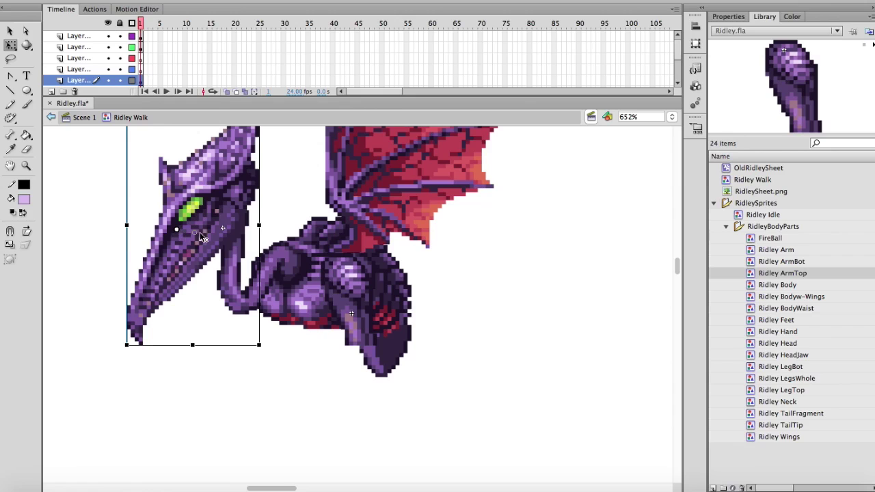
pyautogui.click(249, 294)
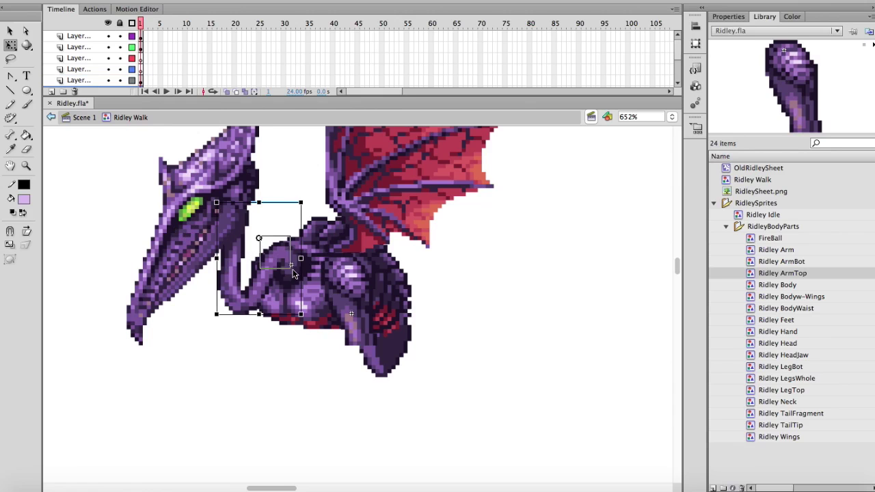
pyautogui.click(287, 266)
pyautogui.click(238, 263)
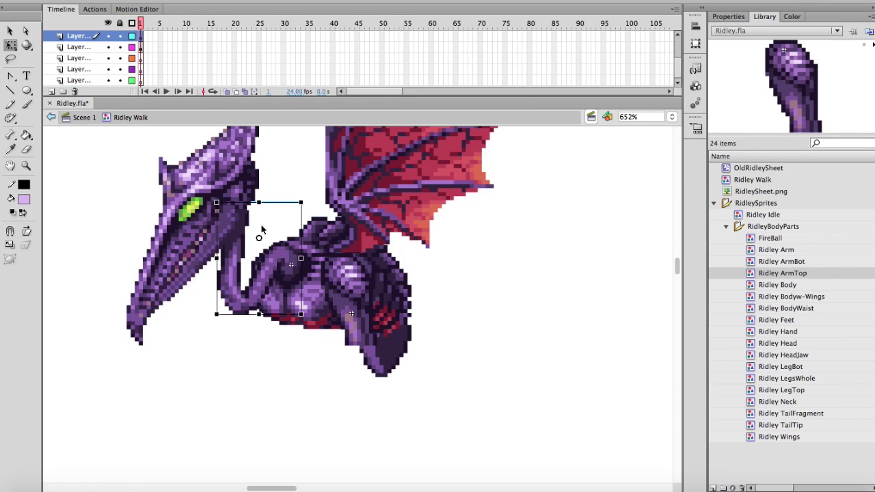
pyautogui.moveTo(291, 268); pyautogui.dragTo(290, 267)
# Examine the assembled walk figure and its layer stack, checking the head, body, arms, legs and feet.
pyautogui.click(361, 198)
pyautogui.click(141, 58)
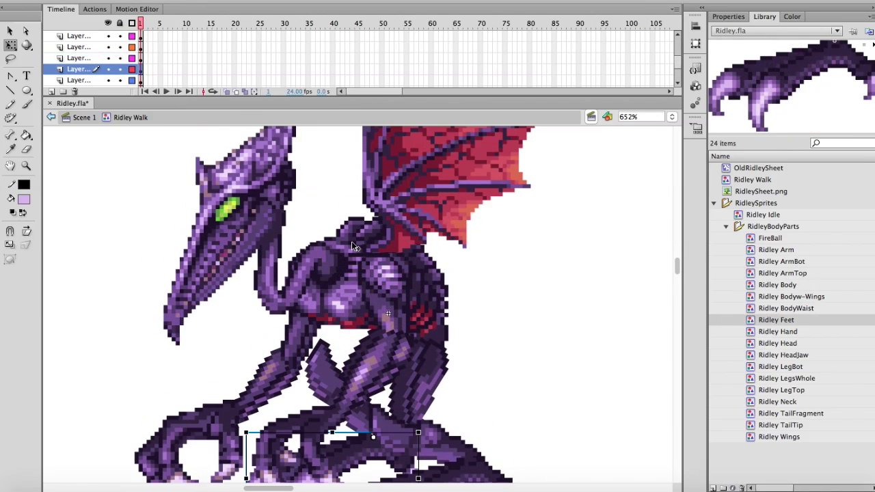
pyautogui.scroll(-2, 351, 241)
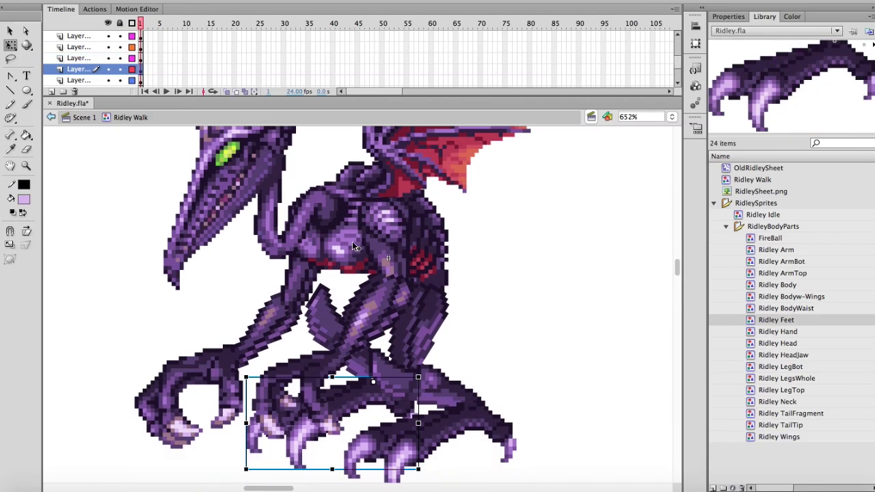
pyautogui.click(510, 265)
pyautogui.scroll(2, 517, 301)
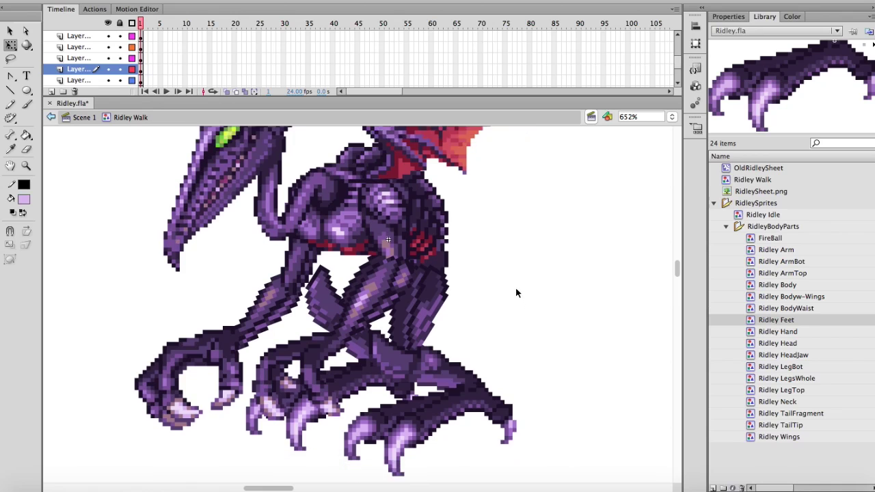
pyautogui.scroll(-3, 514, 293)
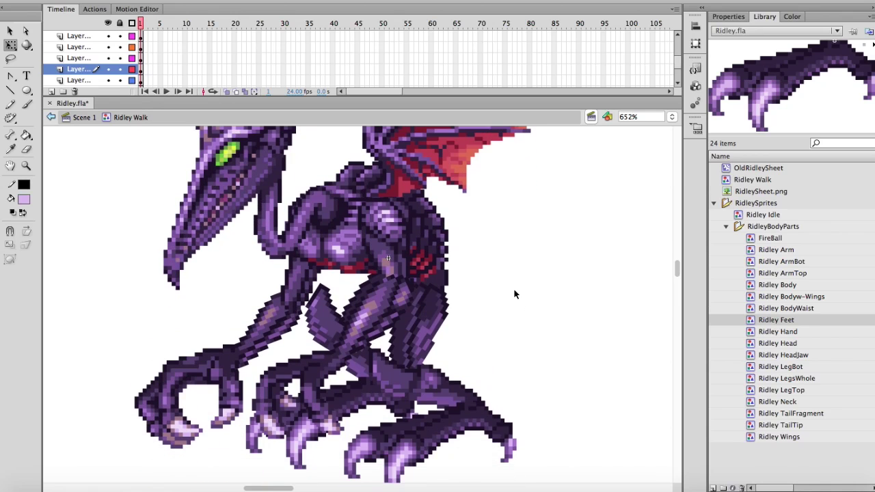
pyautogui.click(432, 302)
pyautogui.click(506, 245)
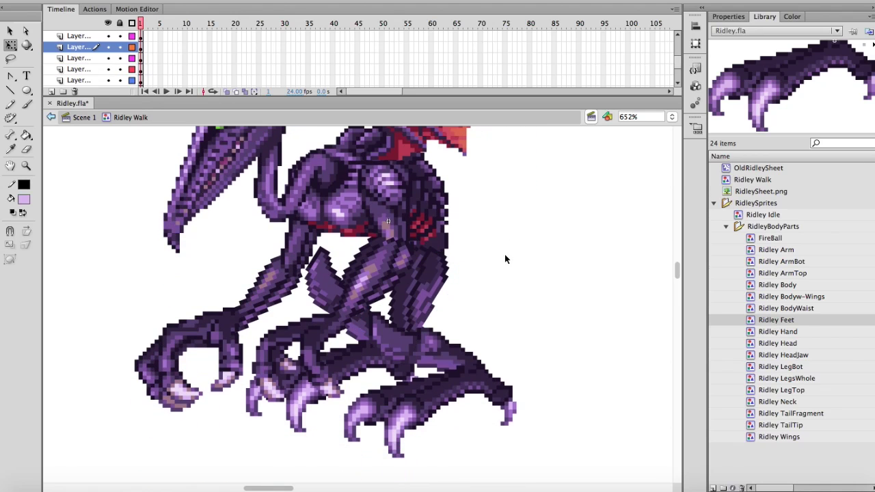
pyautogui.scroll(-4, 167, 39)
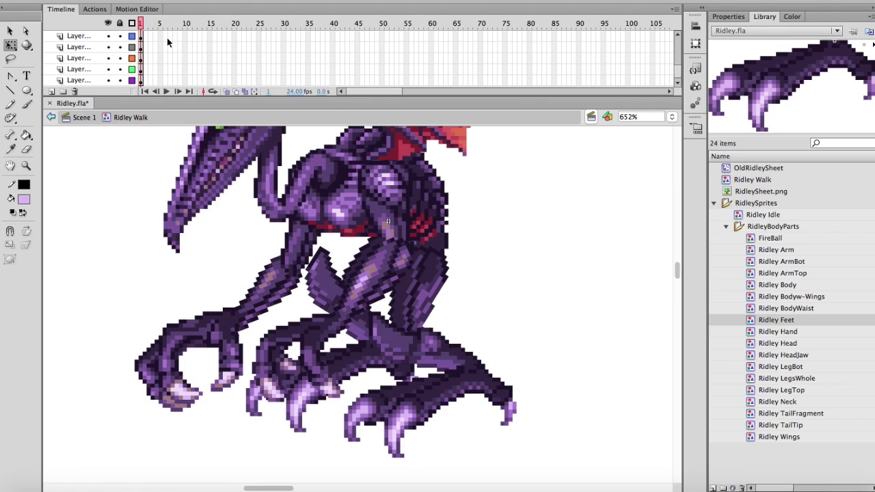
pyautogui.scroll(-3, 167, 37)
pyautogui.scroll(-2, 167, 43)
pyautogui.scroll(2, 137, 212)
pyautogui.scroll(2, 138, 213)
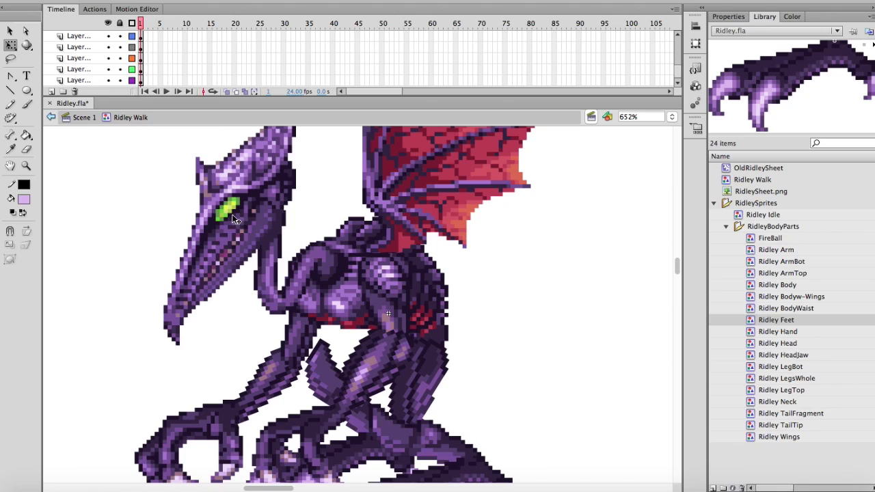
pyautogui.scroll(-1, 233, 218)
pyautogui.scroll(-3, 233, 218)
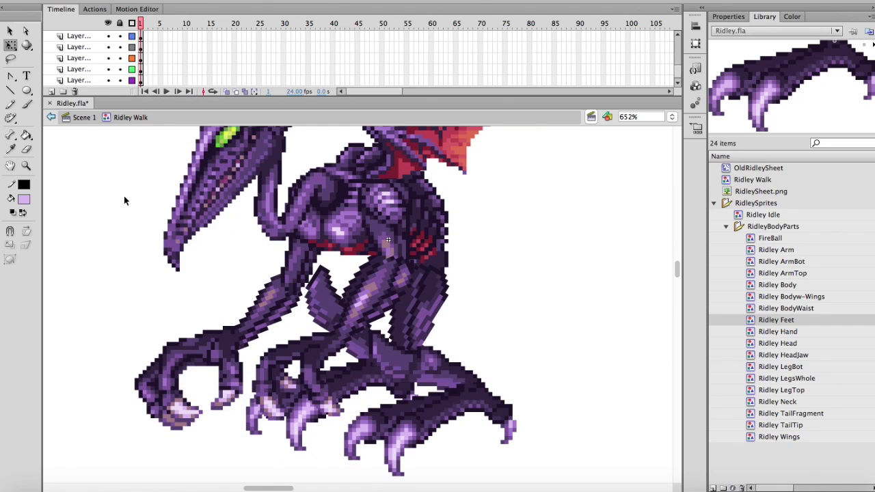
pyautogui.click(348, 218)
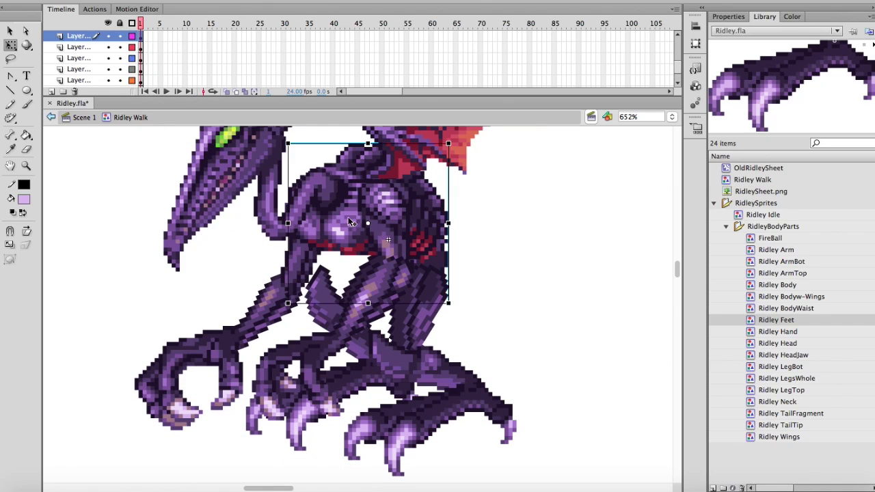
pyautogui.click(498, 214)
# Rotate the near upper leg slightly at the hip, then reposition its lower leg and tilt the foot to match.
pyautogui.click(419, 322)
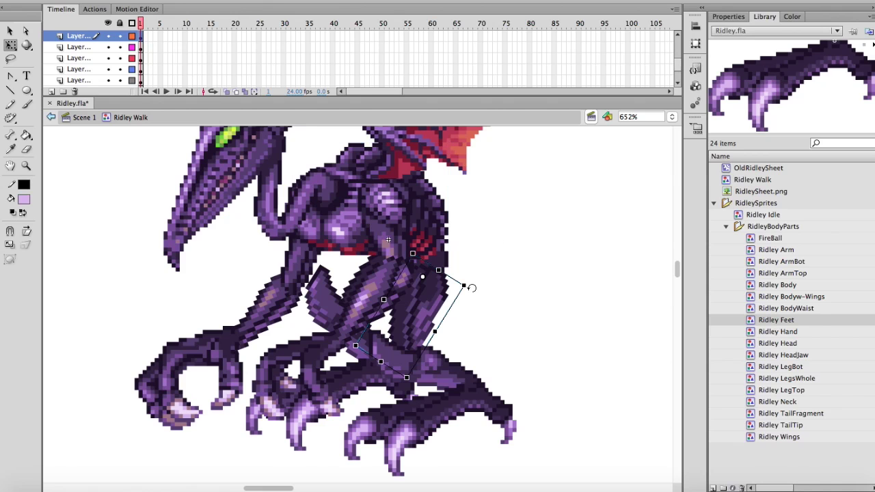
pyautogui.moveTo(472, 287); pyautogui.dragTo(470, 279)
pyautogui.moveTo(425, 310); pyautogui.dragTo(427, 303)
pyautogui.moveTo(443, 375); pyautogui.dragTo(444, 367)
pyautogui.moveTo(492, 317); pyautogui.dragTo(486, 352)
pyautogui.moveTo(450, 384); pyautogui.dragTo(443, 377)
pyautogui.moveTo(501, 406); pyautogui.dragTo(483, 347)
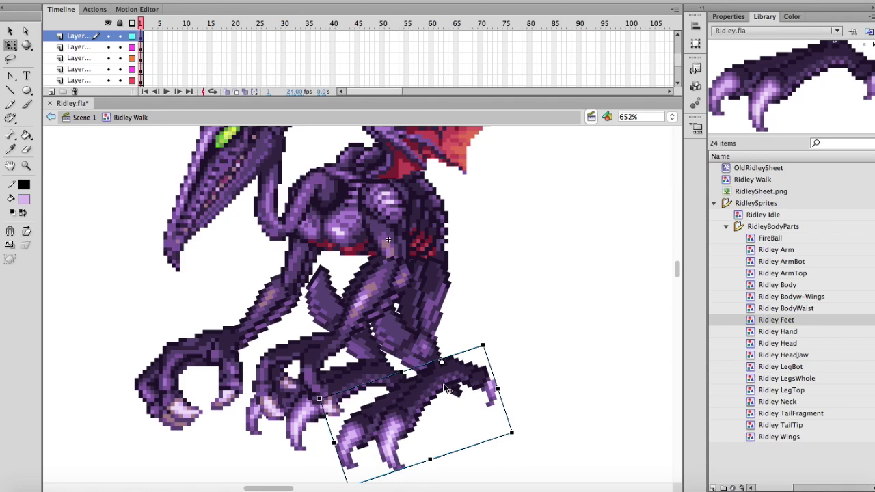
# Adjust the far upper leg's rotation and shift its lower leg towards the body.
pyautogui.click(367, 274)
pyautogui.moveTo(409, 232); pyautogui.dragTo(395, 232)
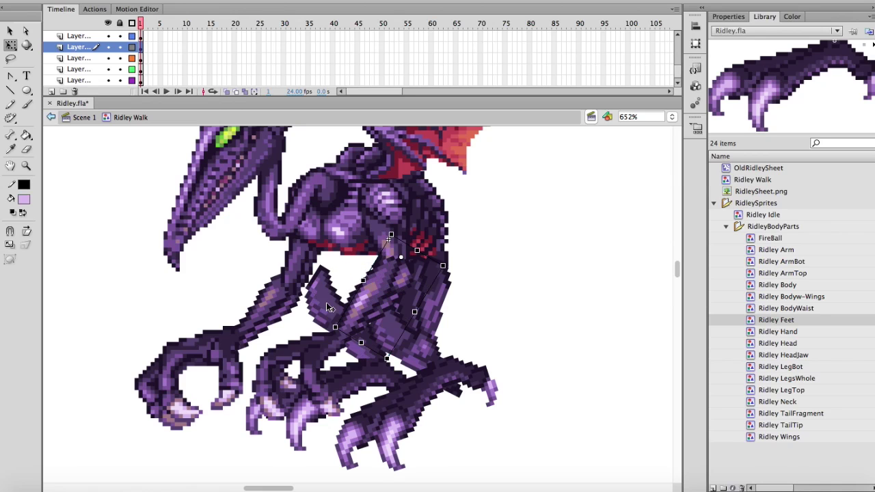
pyautogui.moveTo(327, 304); pyautogui.dragTo(346, 317)
# Show the near arm's upper arm, forearm and hand layers as outlines and lock them.
pyautogui.click(388, 234)
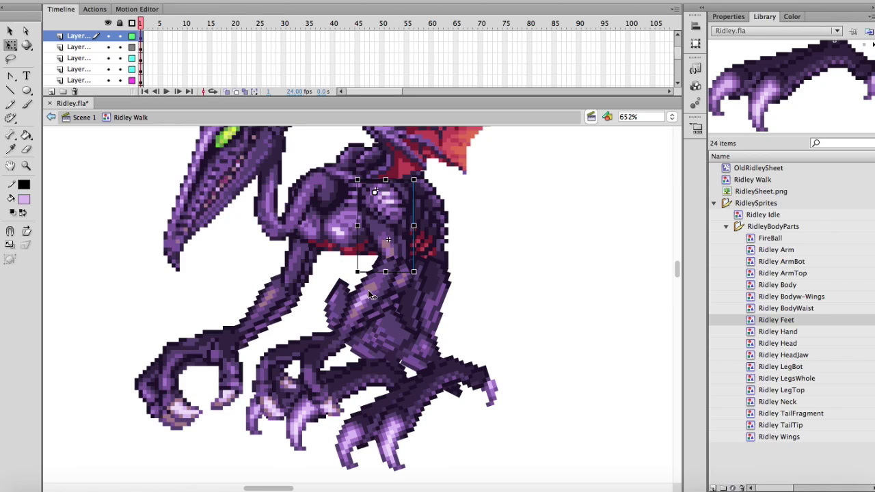
pyautogui.click(409, 290)
pyautogui.click(390, 216)
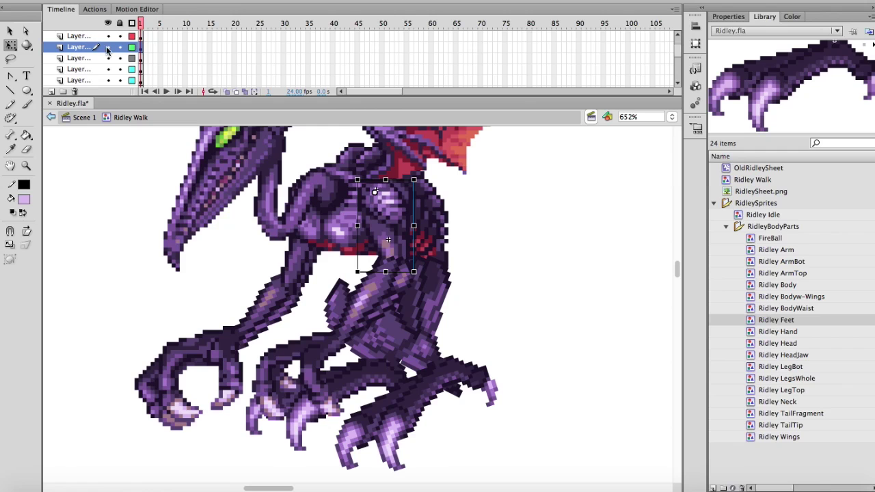
pyautogui.scroll(2, 113, 51)
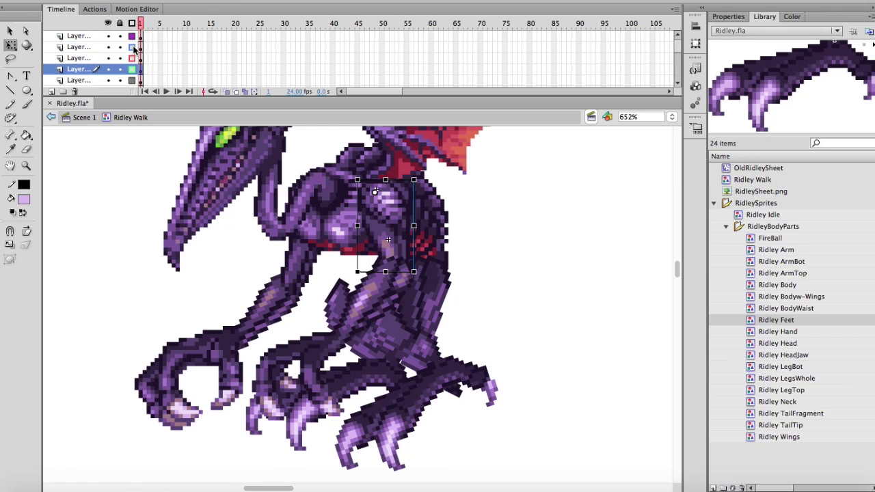
pyautogui.click(134, 47)
pyautogui.click(524, 310)
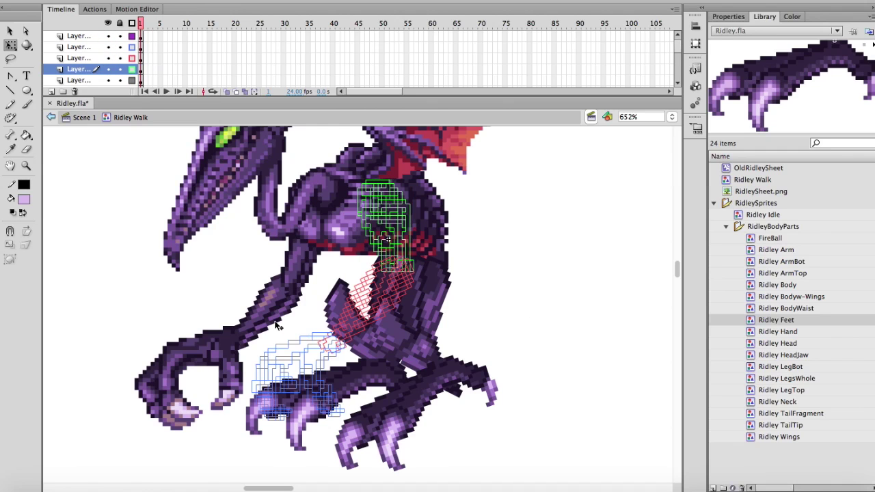
pyautogui.click(360, 307)
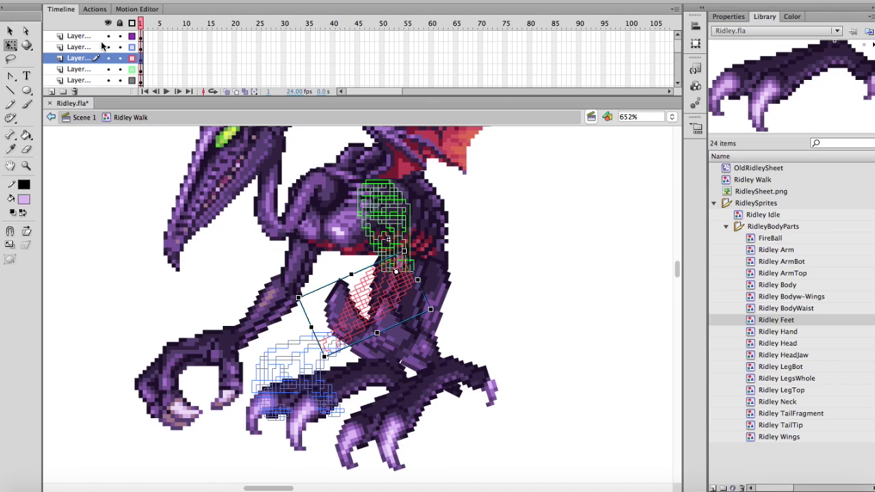
pyautogui.moveTo(119, 50); pyautogui.dragTo(119, 71)
# Re-pose the far leg by rotating its upper and lower parts and moving the foot to meet the ankle.
pyautogui.click(390, 266)
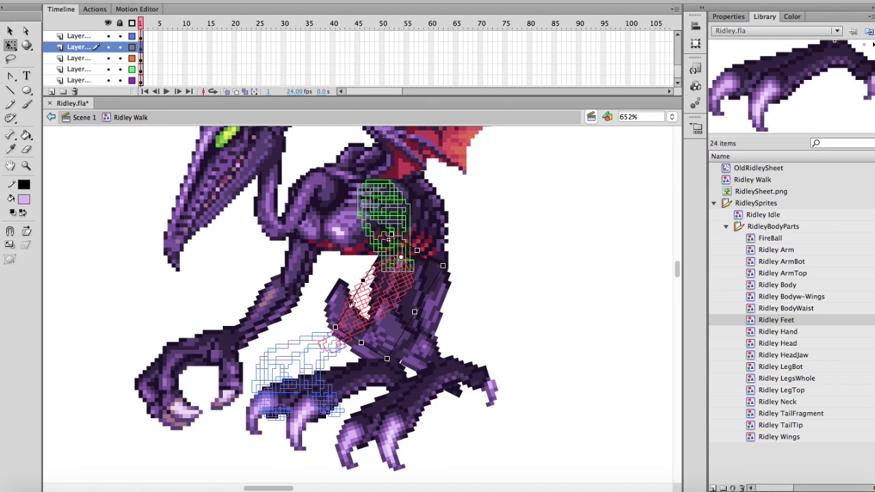
pyautogui.moveTo(339, 306); pyautogui.dragTo(383, 291)
pyautogui.moveTo(399, 359); pyautogui.dragTo(340, 331)
pyautogui.moveTo(353, 375); pyautogui.dragTo(377, 387)
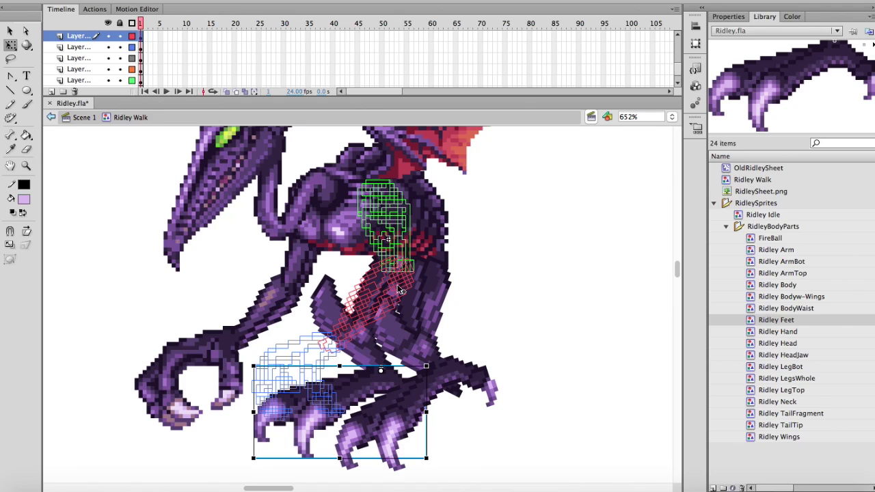
# Rotate the far upper arm towards the body, then reattach and rotate the forearm and hand to follow it.
pyautogui.click(298, 286)
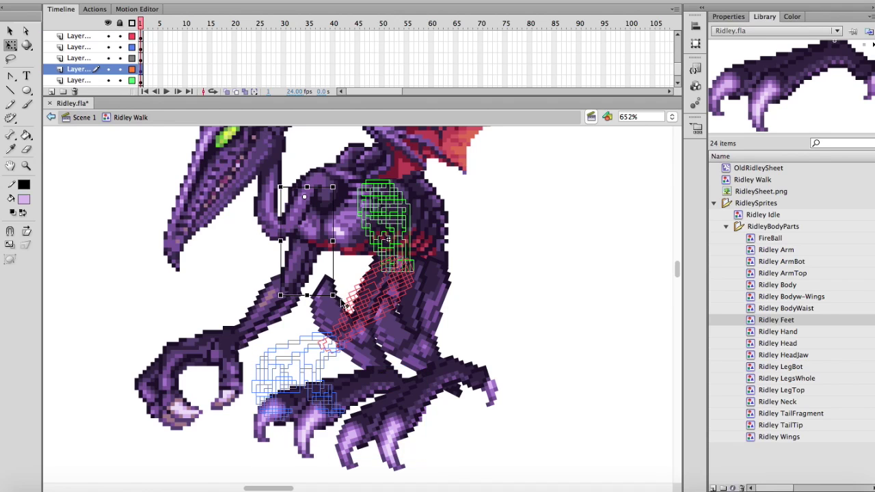
pyautogui.moveTo(337, 299); pyautogui.dragTo(357, 290)
pyautogui.moveTo(288, 297); pyautogui.dragTo(321, 295)
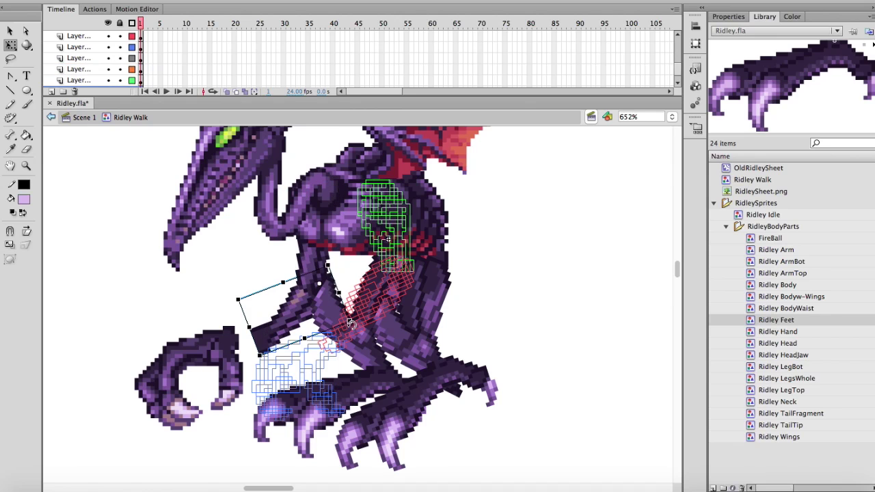
pyautogui.moveTo(228, 339); pyautogui.dragTo(356, 270)
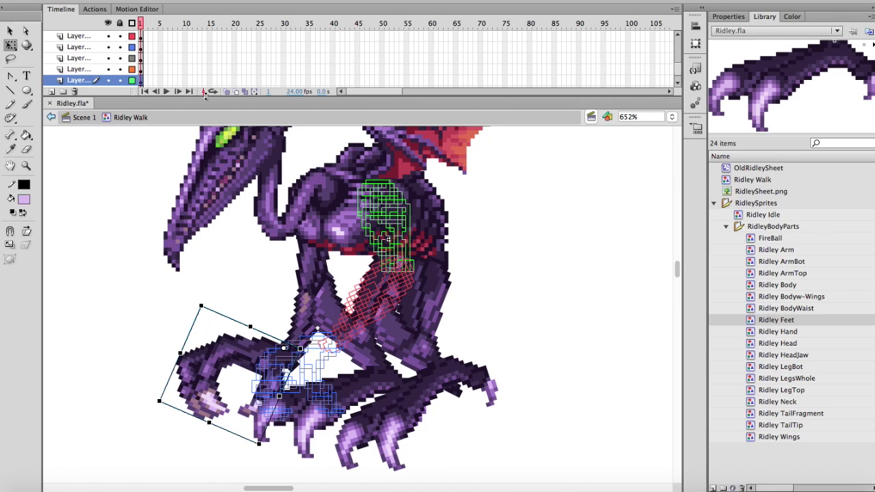
# Unlock the near arm layers and restore their full artwork display.
pyautogui.click(142, 24)
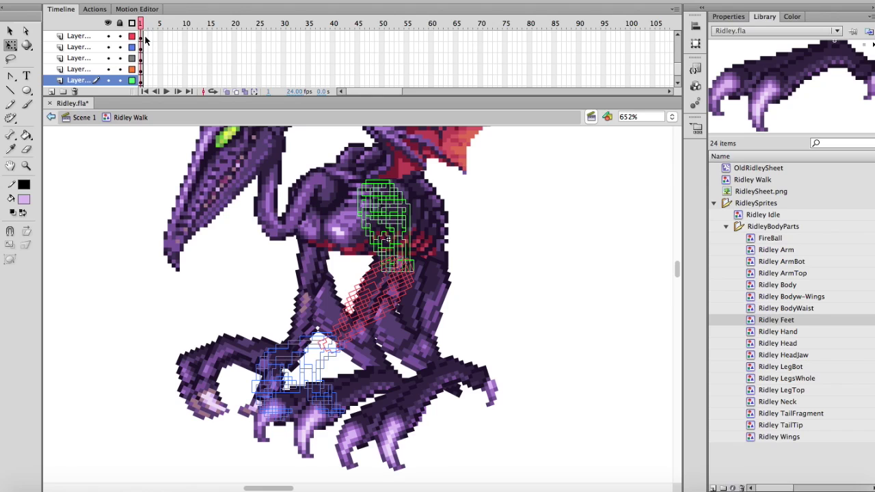
pyautogui.scroll(-3, 133, 50)
pyautogui.moveTo(119, 47); pyautogui.dragTo(132, 69)
# Try adding keyframes at frame 2 on all body-part layers.
pyautogui.scroll(-5, 144, 37)
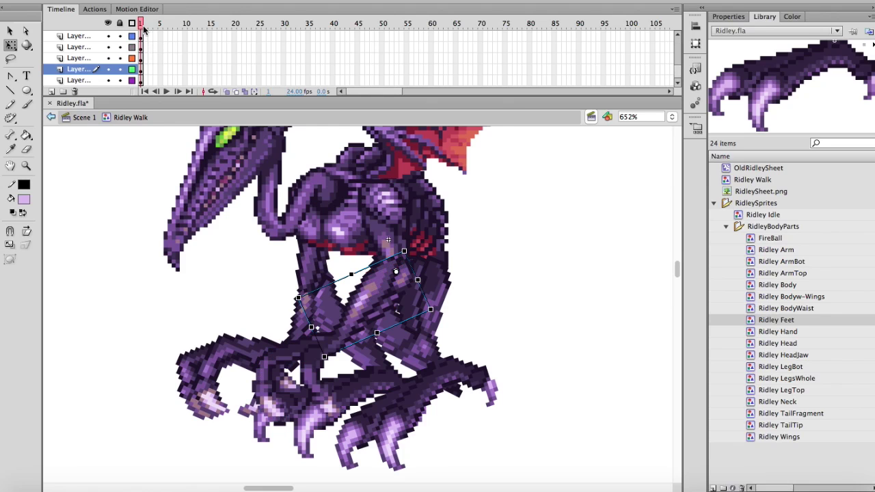
pyautogui.scroll(-3, 145, 87)
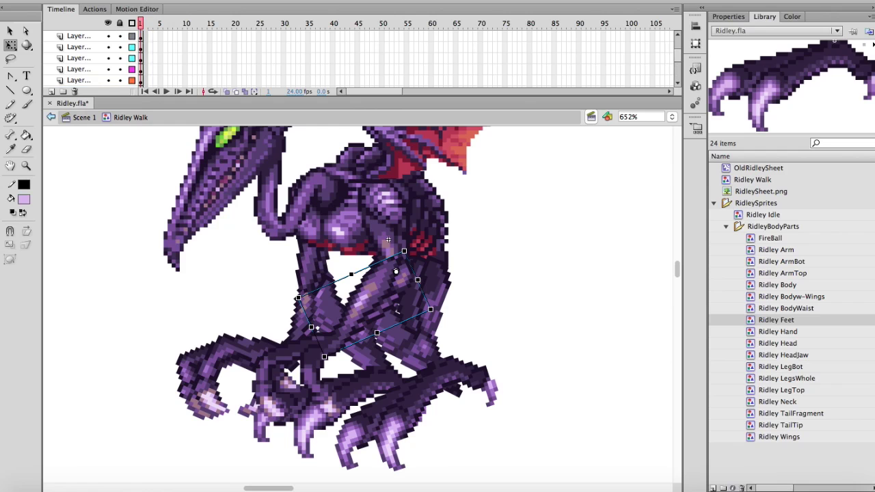
pyautogui.press('F6')
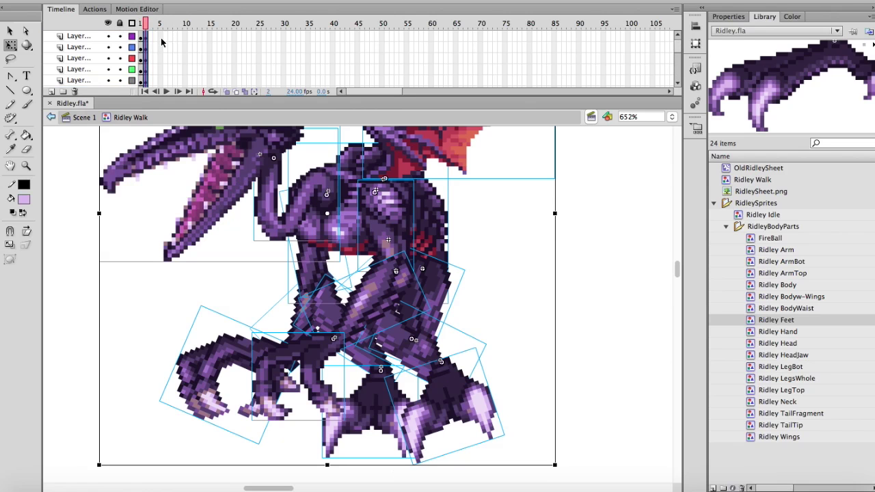
pyautogui.press(',')
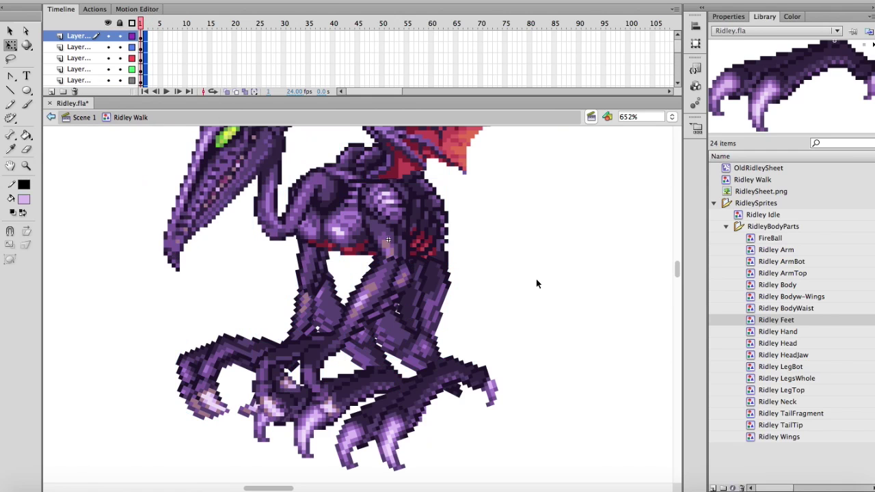
# Set the looping option of the near foot and the head in frame 1 to Single Frame.
pyautogui.click(473, 373)
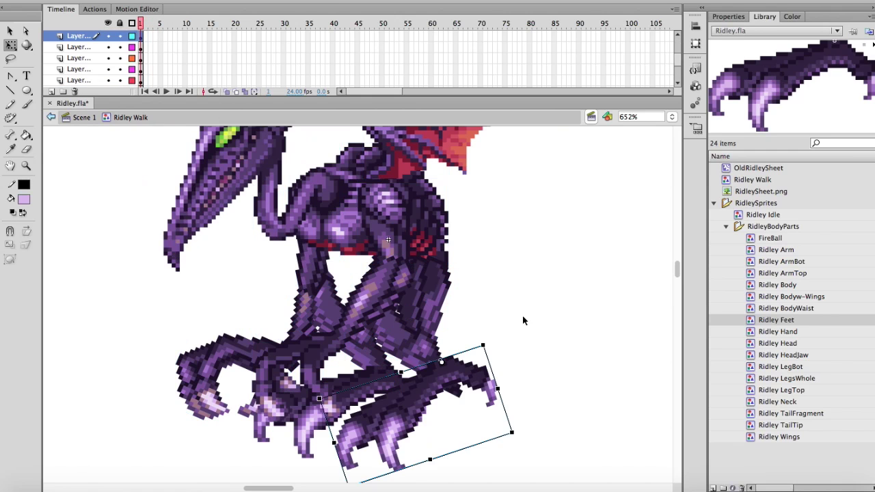
pyautogui.click(729, 19)
pyautogui.click(804, 191)
pyautogui.click(786, 215)
pyautogui.click(271, 174)
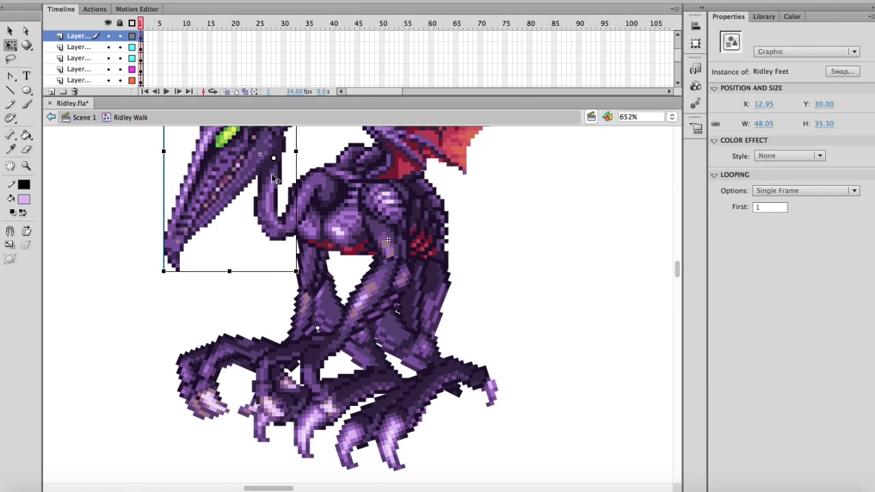
pyautogui.click(782, 194)
pyautogui.click(780, 203)
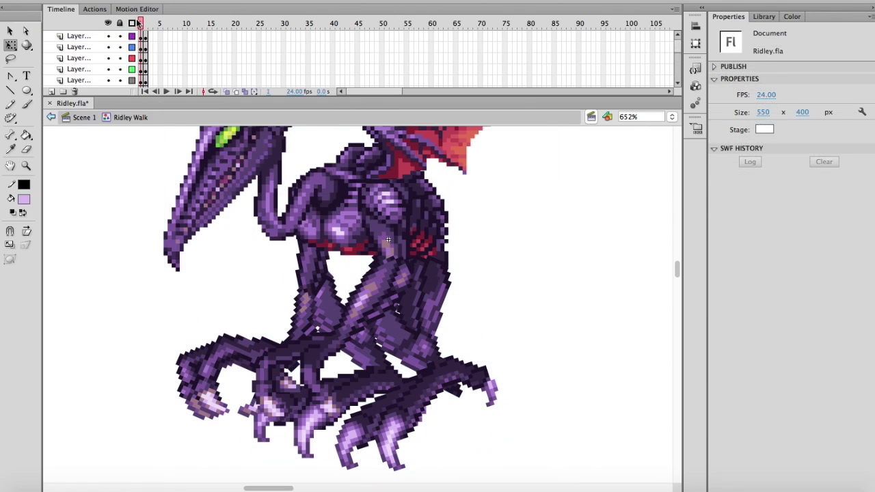
# Compare frames 1 and 2, and move the near foot slightly down in frame 1.
pyautogui.moveTo(139, 23); pyautogui.dragTo(144, 23)
pyautogui.click(144, 24)
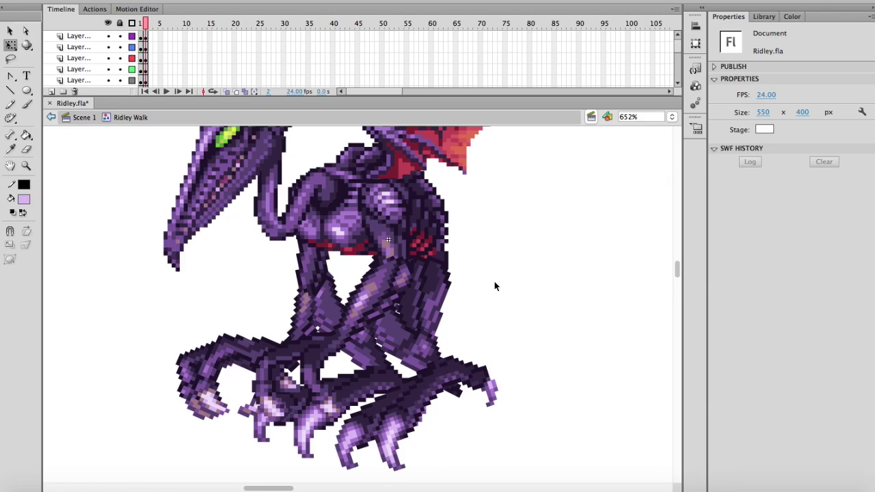
pyautogui.scroll(2, 497, 277)
pyautogui.click(424, 345)
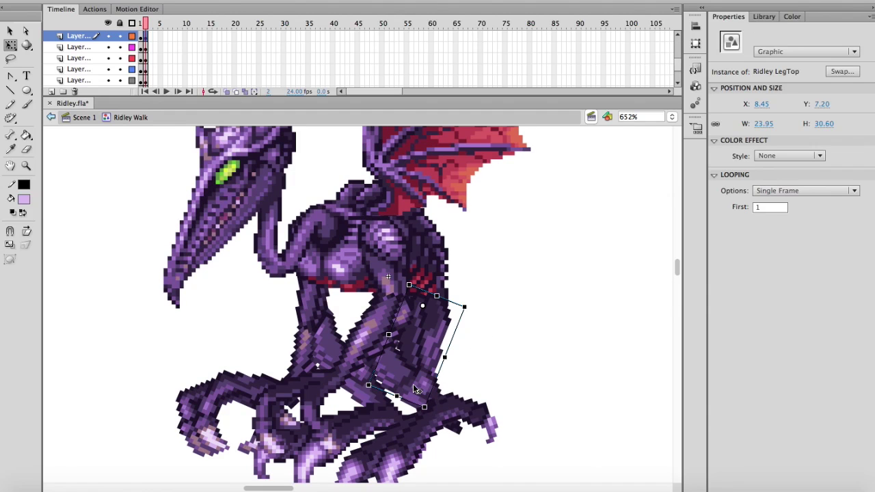
pyautogui.keyDown('shift'); pyautogui.click(471, 420); pyautogui.keyUp('shift')
pyautogui.click(537, 409)
pyautogui.scroll(-4, 533, 408)
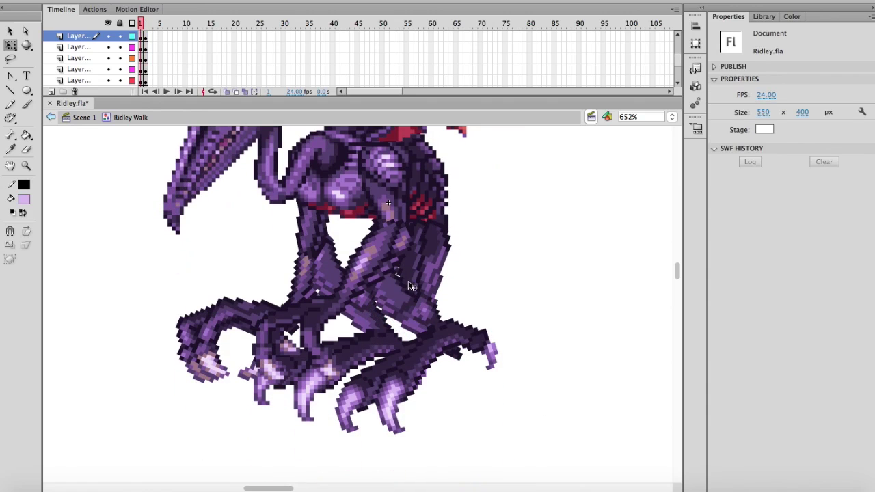
pyautogui.moveTo(462, 330); pyautogui.dragTo(467, 347)
# Rotate the whole near leg, with thigh, lower leg and foot, forward in frame 2.
pyautogui.click(146, 22)
pyautogui.moveTo(538, 402); pyautogui.dragTo(447, 280)
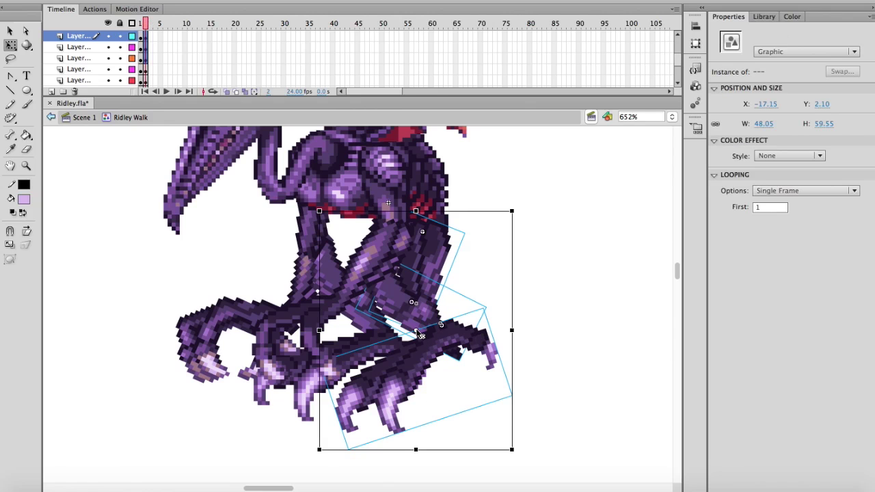
pyautogui.moveTo(516, 450); pyautogui.dragTo(370, 407)
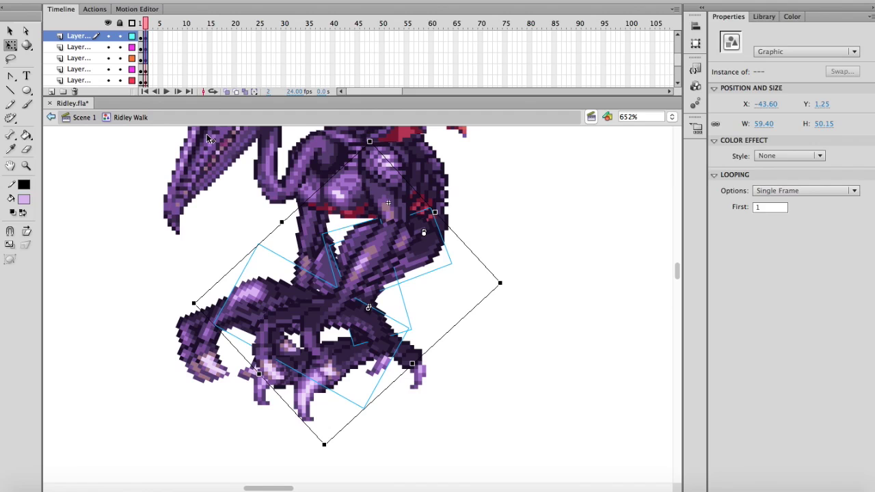
# Hide the three near arm layers and rotate the near lower leg in frame 2 until it points down from the knee.
pyautogui.click(372, 171)
pyautogui.scroll(2, 118, 48)
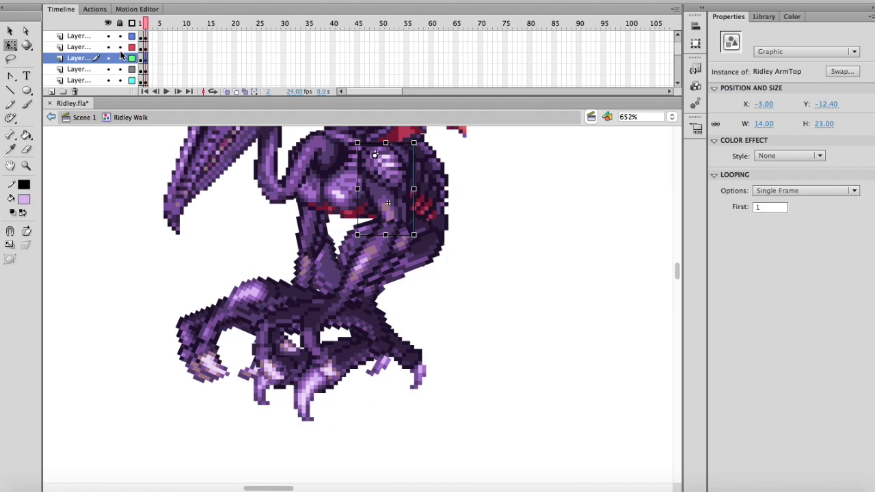
pyautogui.moveTo(108, 58); pyautogui.dragTo(108, 36)
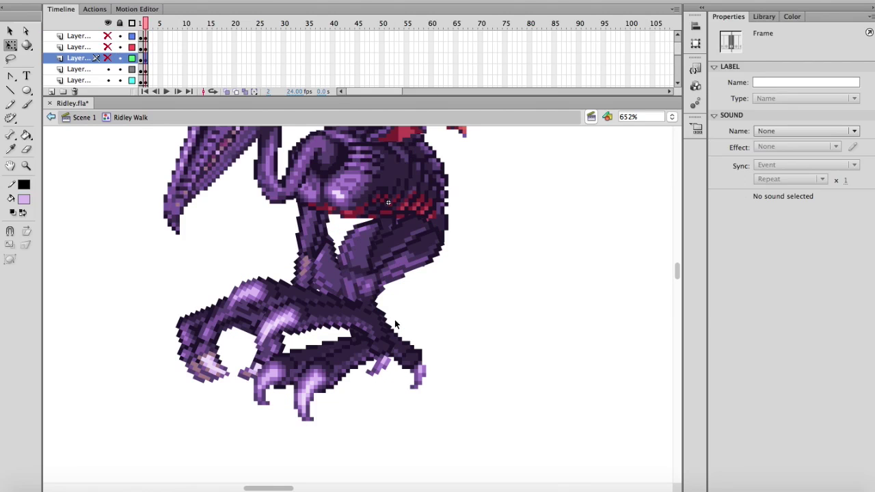
pyautogui.click(380, 329)
pyautogui.moveTo(414, 331); pyautogui.dragTo(393, 340)
pyautogui.moveTo(366, 290); pyautogui.dragTo(361, 284)
# Attach the near foot to the lowered ankle in frame 2 and rotate it so the toes point up.
pyautogui.moveTo(308, 309); pyautogui.dragTo(277, 348)
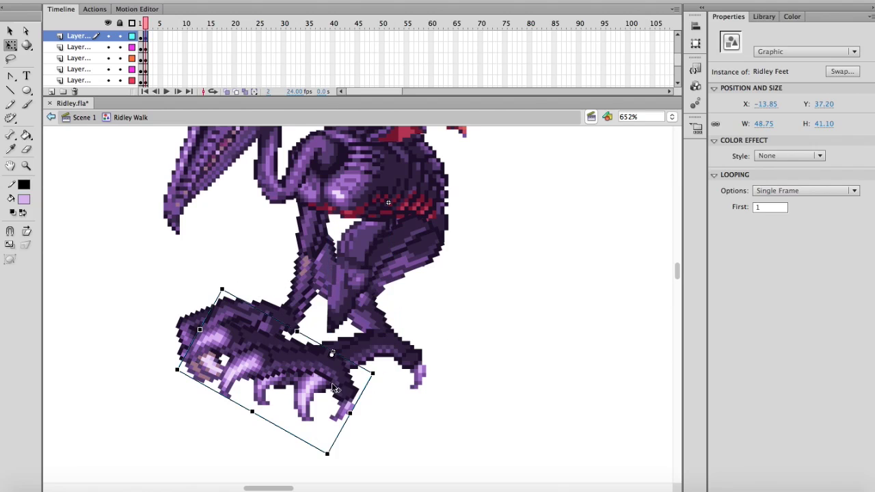
pyautogui.moveTo(366, 404); pyautogui.dragTo(373, 387)
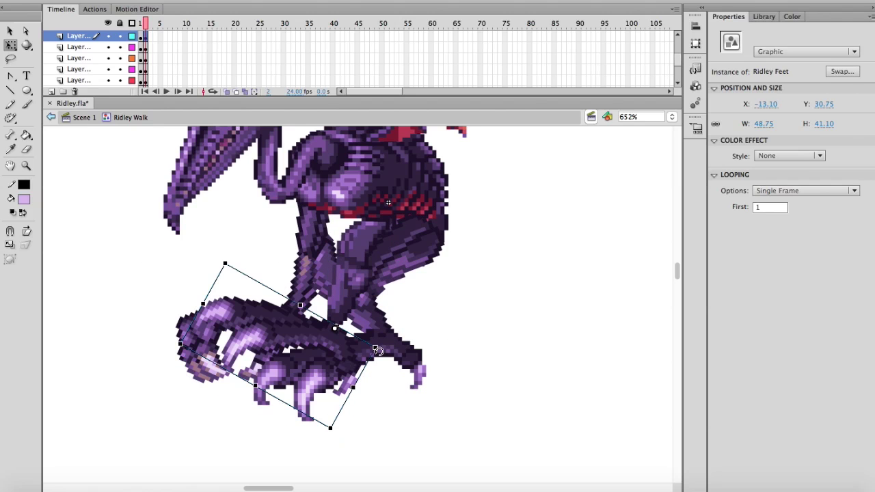
pyautogui.moveTo(379, 351); pyautogui.dragTo(338, 345)
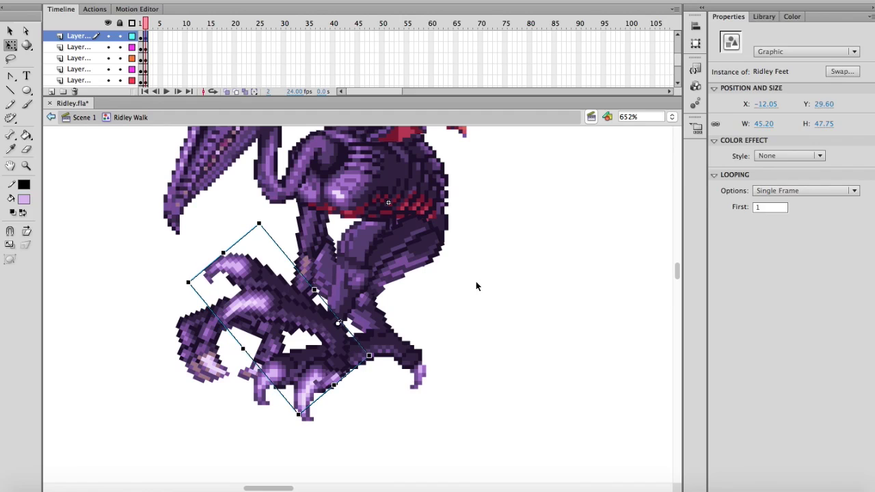
# Fine-tune the rotation of the near thigh in frame 2.
pyautogui.click(476, 286)
pyautogui.click(415, 267)
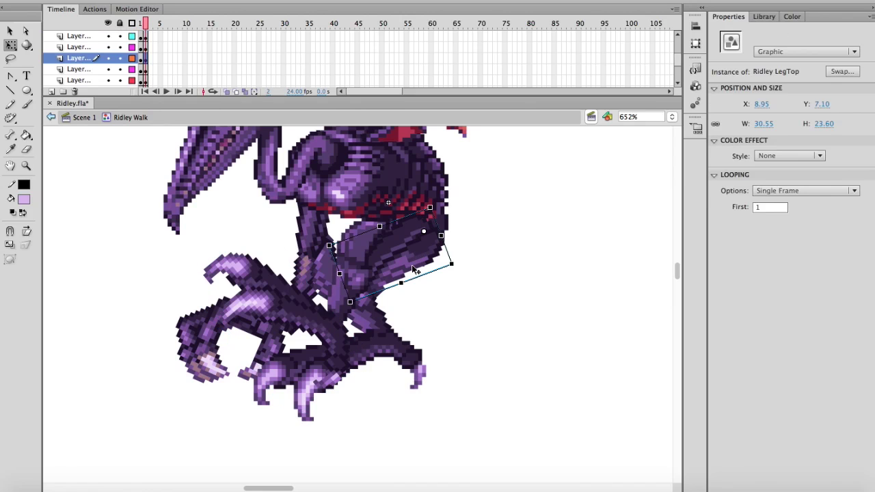
pyautogui.click(361, 250)
pyautogui.click(408, 251)
pyautogui.moveTo(456, 263); pyautogui.dragTo(454, 266)
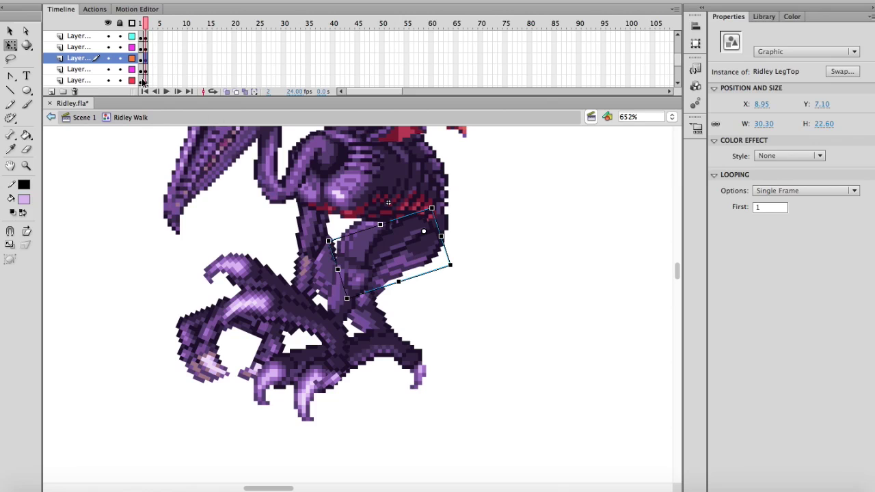
# Hide the near leg layers and rotate the whole far leg backward behind the body in frame 2.
pyautogui.moveTo(108, 36); pyautogui.dragTo(108, 59)
pyautogui.click(381, 264)
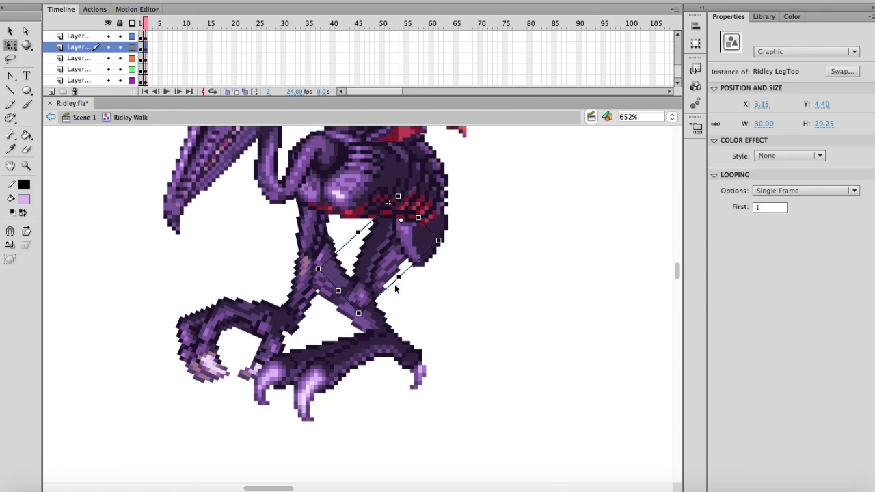
pyautogui.moveTo(366, 302); pyautogui.dragTo(435, 367)
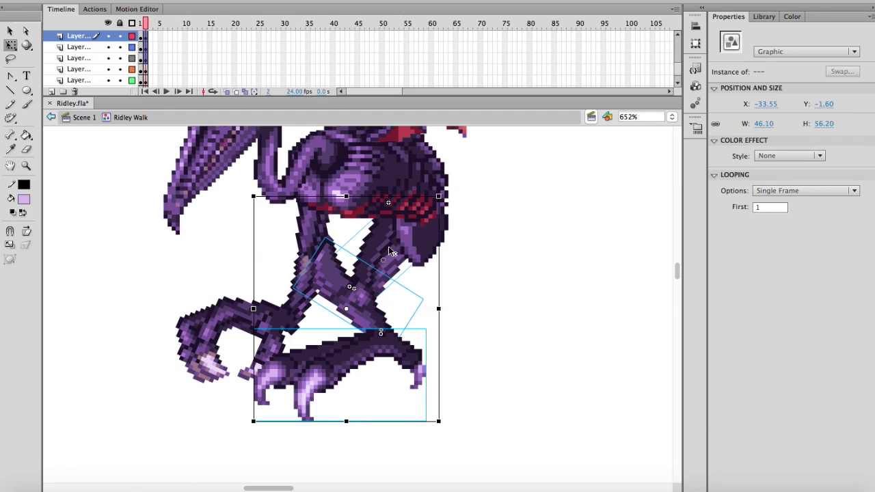
pyautogui.moveTo(391, 252); pyautogui.dragTo(403, 217)
pyautogui.moveTo(447, 421); pyautogui.dragTo(588, 270)
pyautogui.click(587, 294)
# Rotate the far lower leg slightly down in frame 2, then level the far foot and attach it to the ankle.
pyautogui.click(437, 304)
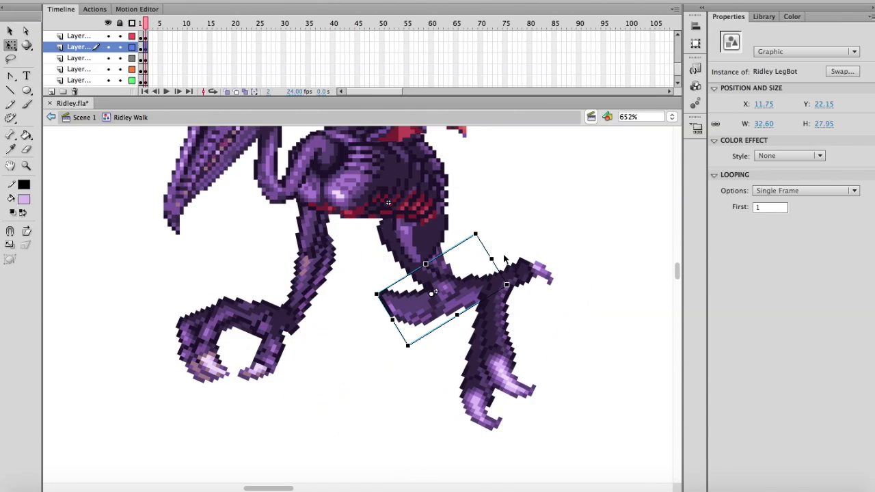
pyautogui.moveTo(512, 282); pyautogui.dragTo(511, 313)
pyautogui.click(532, 286)
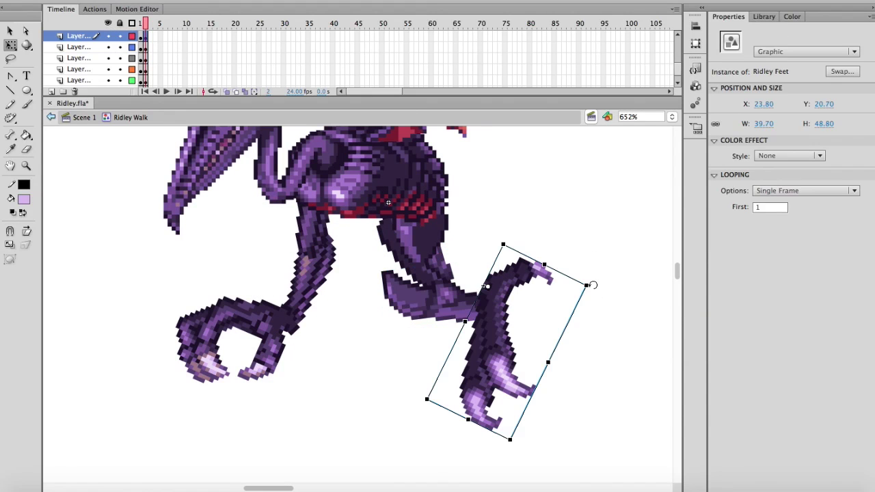
pyautogui.moveTo(593, 285); pyautogui.dragTo(553, 377)
pyautogui.moveTo(437, 339); pyautogui.dragTo(457, 362)
pyautogui.click(510, 341)
pyautogui.moveTo(523, 333)
pyautogui.mouseDown()
pyautogui.moveTo(517, 338)
pyautogui.moveTo(528, 333)
pyautogui.mouseUp()
# Show all hidden layers again and compare the poses in frames 1 and 2.
pyautogui.scroll(2, 510, 309)
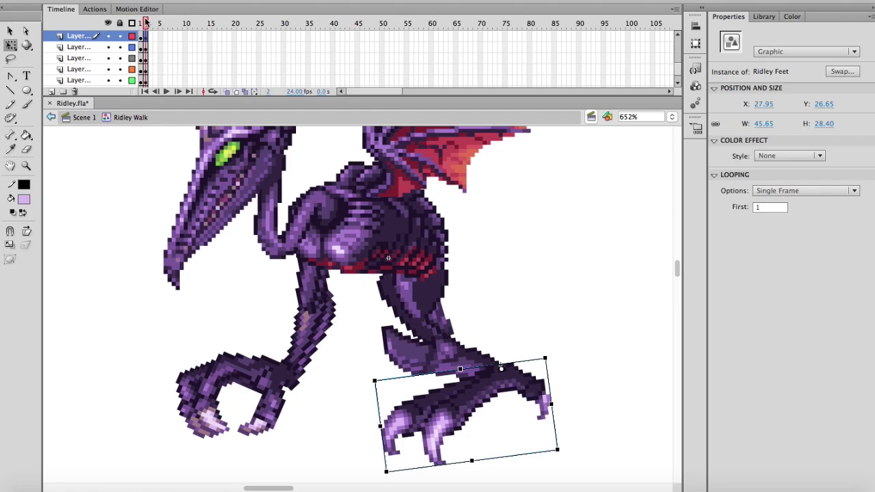
pyautogui.moveTo(145, 23); pyautogui.dragTo(140, 23)
pyautogui.moveTo(140, 22); pyautogui.dragTo(140, 24)
pyautogui.scroll(-1, 132, 40)
pyautogui.click(108, 23)
pyautogui.click(108, 23)
pyautogui.moveTo(140, 24); pyautogui.dragTo(147, 30)
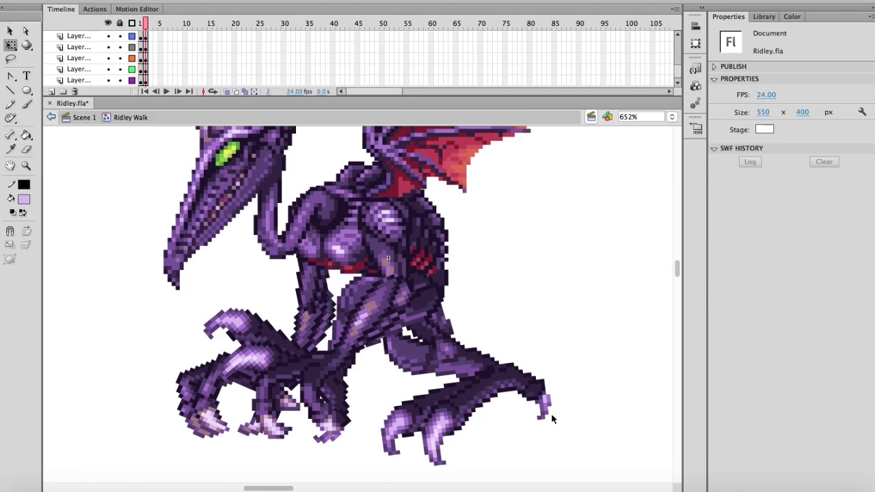
# Move all body parts in frame 2 down to Y -60.10, using onion skinning of frame 1 as reference.
pyautogui.moveTo(552, 415); pyautogui.dragTo(209, 171)
pyautogui.click(226, 91)
pyautogui.scroll(-3, 315, 221)
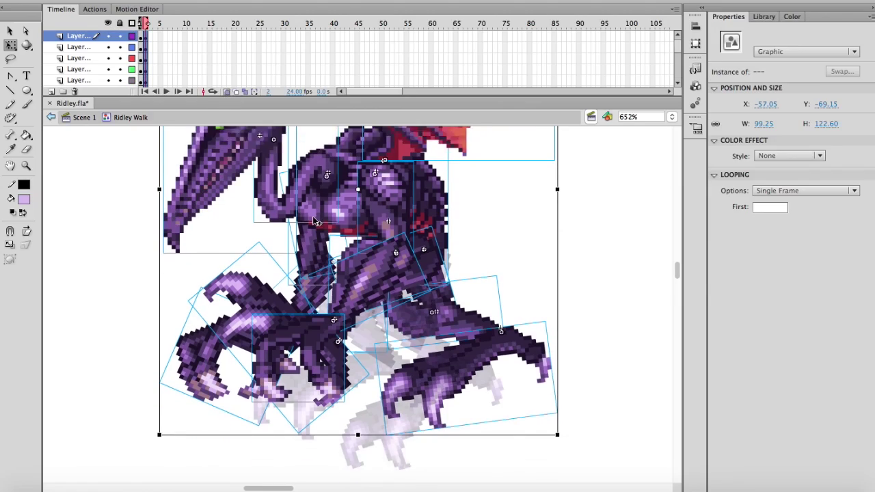
pyautogui.scroll(-1, 313, 217)
pyautogui.moveTo(347, 194); pyautogui.dragTo(354, 247)
pyautogui.moveTo(362, 246); pyautogui.dragTo(360, 242)
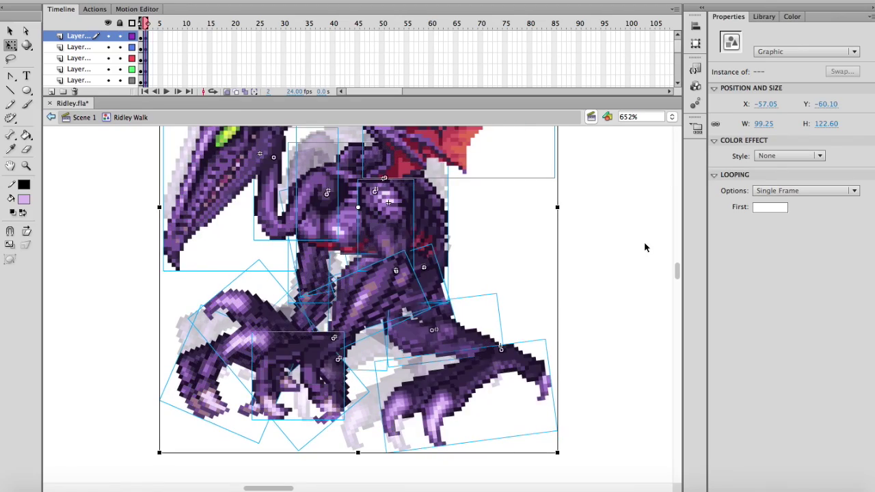
pyautogui.click(646, 247)
pyautogui.click(225, 92)
# Rotate the near foot in frame 1 so it sits flatter beside the far foot.
pyautogui.click(140, 23)
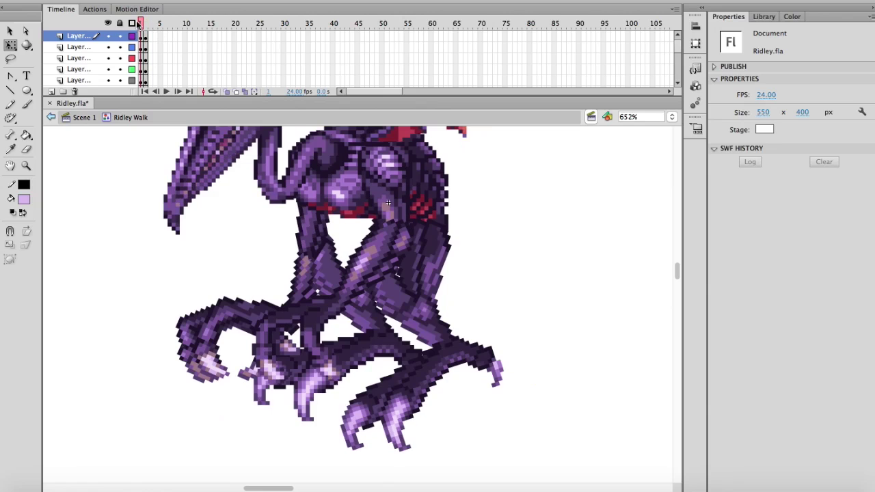
pyautogui.moveTo(142, 25)
pyautogui.mouseDown()
pyautogui.moveTo(149, 29)
pyautogui.moveTo(141, 28)
pyautogui.mouseUp()
pyautogui.click(460, 366)
pyautogui.moveTo(496, 326); pyautogui.dragTo(465, 346)
pyautogui.click(482, 302)
pyautogui.scroll(2, 501, 310)
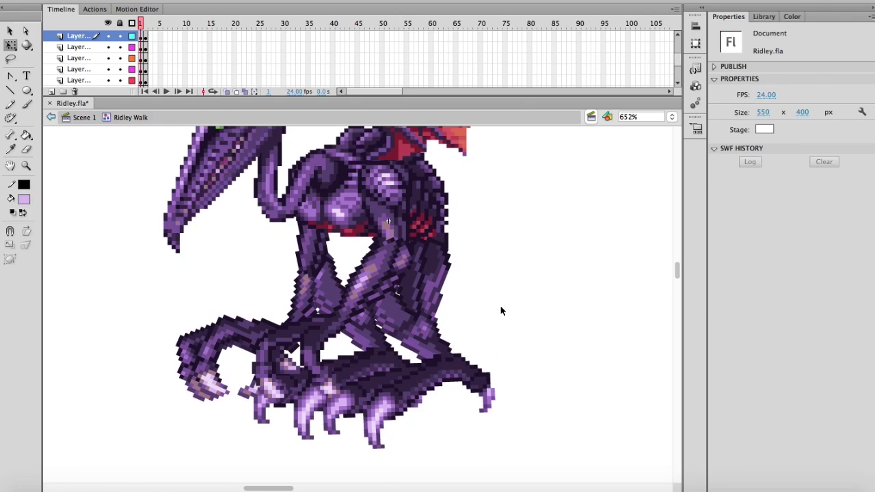
# Rotate the whole near arm backward from the shoulder in frame 2.
pyautogui.moveTo(135, 26); pyautogui.dragTo(153, 27)
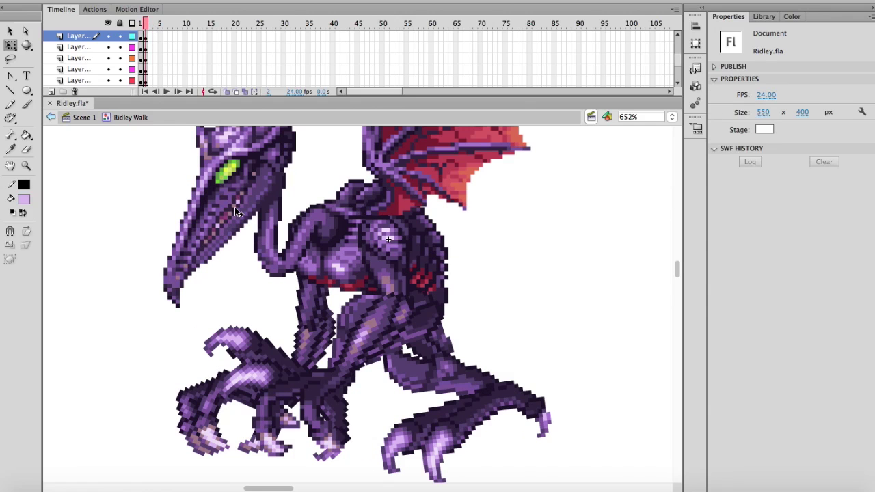
pyautogui.click(387, 284)
pyautogui.keyDown('shift'); pyautogui.click(304, 387); pyautogui.keyUp('shift')
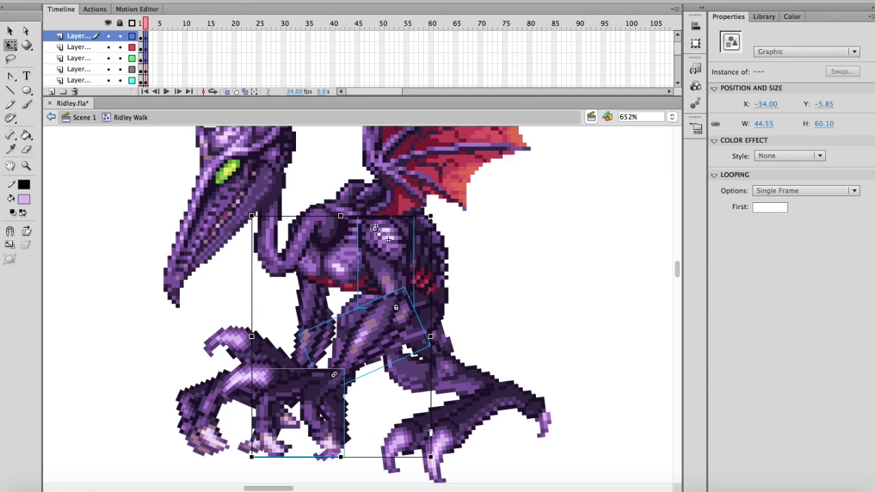
pyautogui.moveTo(432, 459); pyautogui.dragTo(543, 315)
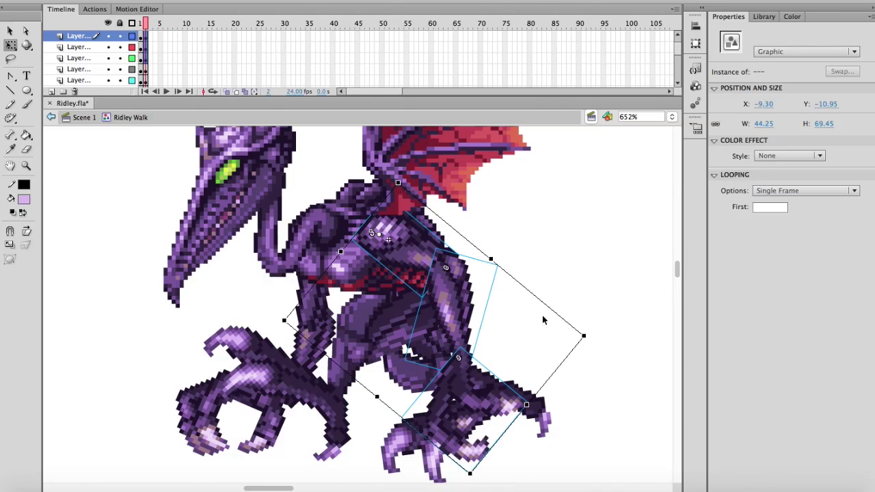
pyautogui.click(554, 302)
# Bend the near forearm and hand forward at the elbow in frame 2.
pyautogui.click(465, 308)
pyautogui.keyDown('shift'); pyautogui.click(466, 402); pyautogui.keyUp('shift')
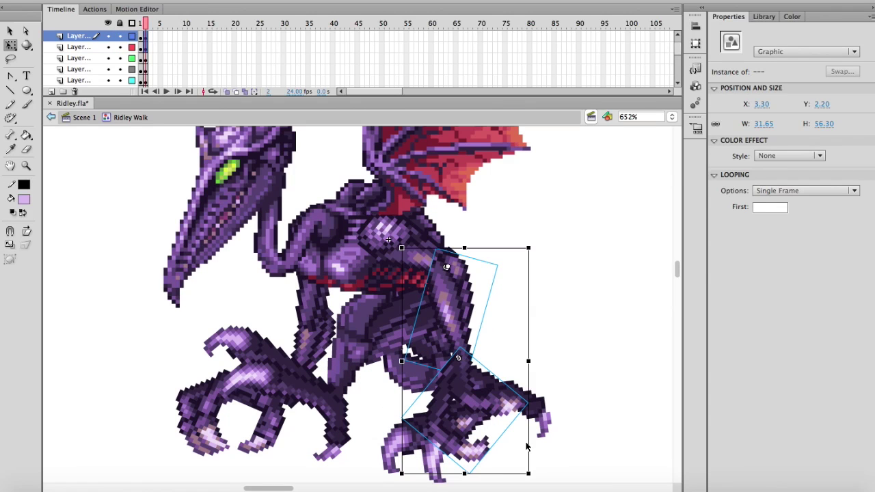
pyautogui.moveTo(536, 475); pyautogui.dragTo(404, 481)
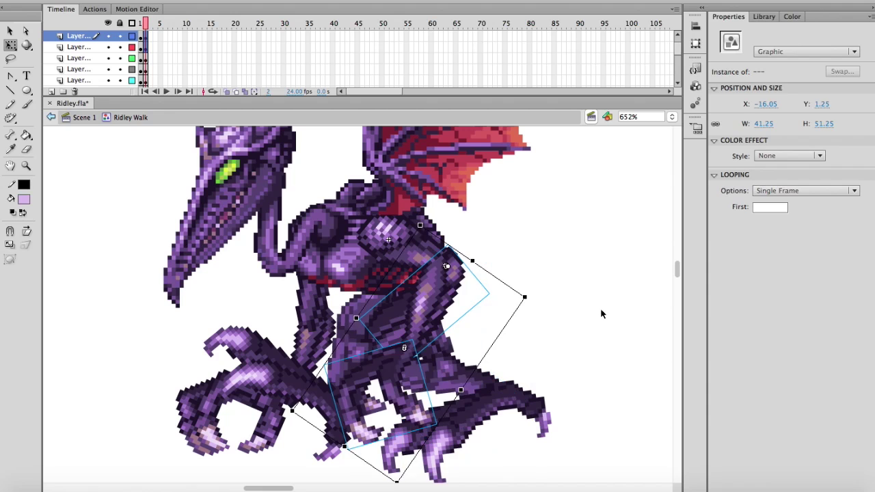
pyautogui.click(600, 312)
# Rotate the whole far arm, with upper arm, forearm and hand, forward in frame 2.
pyautogui.click(322, 311)
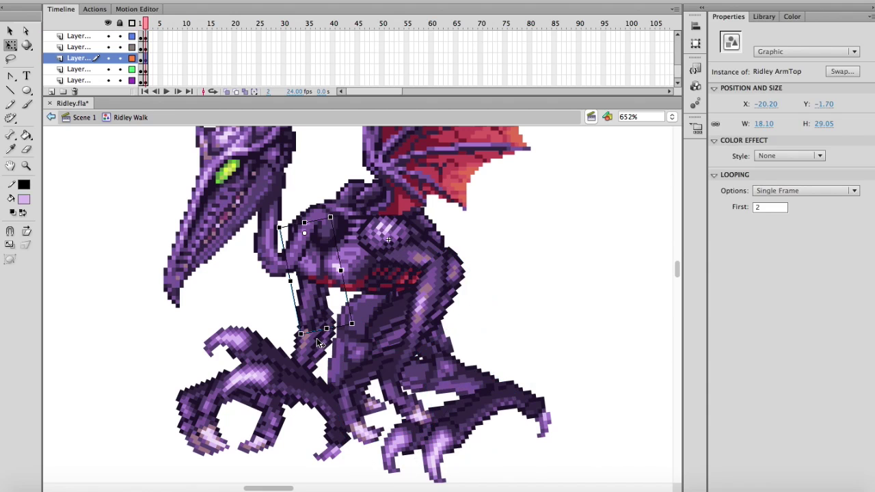
pyautogui.keyDown('shift'); pyautogui.click(313, 341); pyautogui.keyUp('shift')
pyautogui.keyDown('shift'); pyautogui.click(199, 391); pyautogui.keyUp('shift')
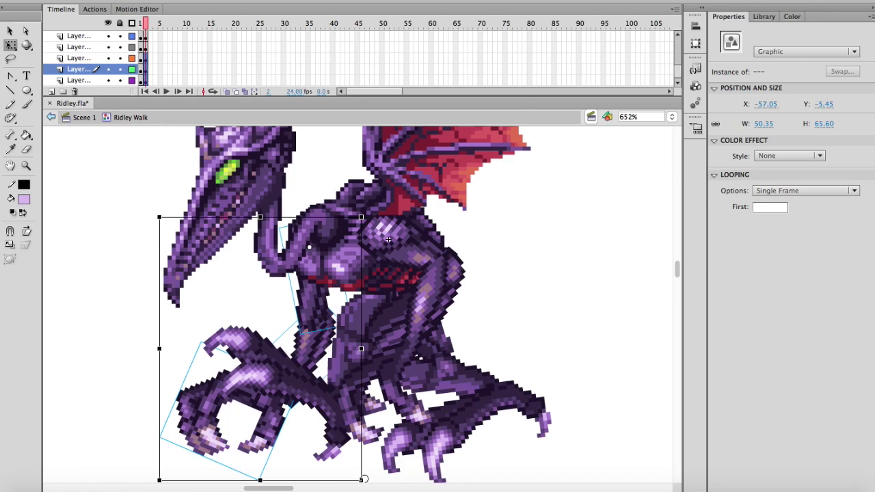
pyautogui.moveTo(363, 479); pyautogui.dragTo(287, 475)
pyautogui.click(297, 431)
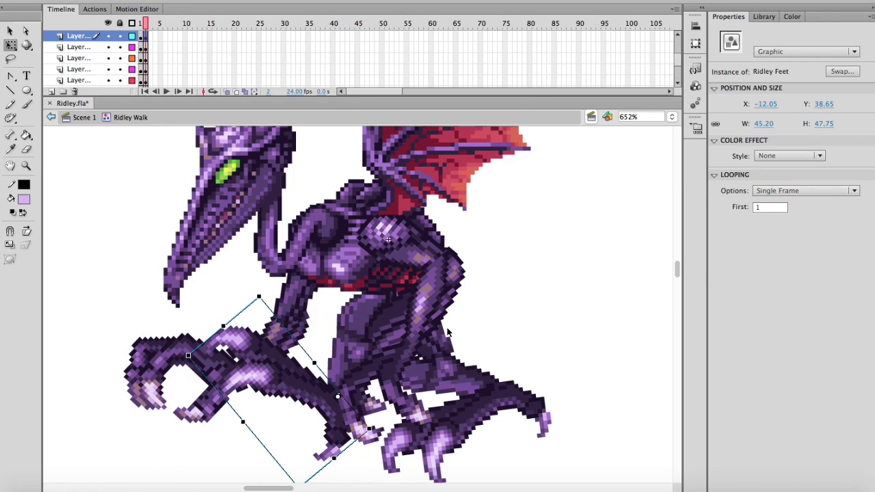
pyautogui.click(525, 296)
# Insert keyframes at frame 3 on all body-part layers.
pyautogui.moveTo(147, 23)
pyautogui.mouseDown()
pyautogui.moveTo(140, 28)
pyautogui.moveTo(149, 32)
pyautogui.mouseUp()
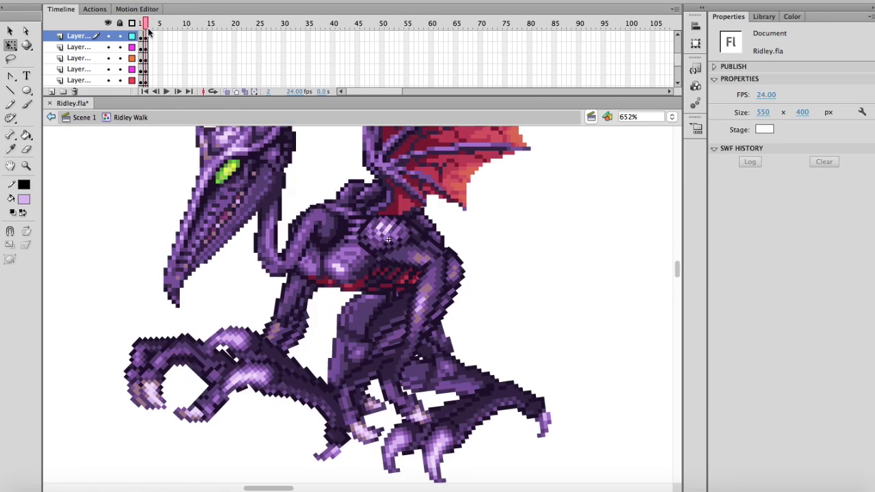
pyautogui.scroll(-5, 156, 61)
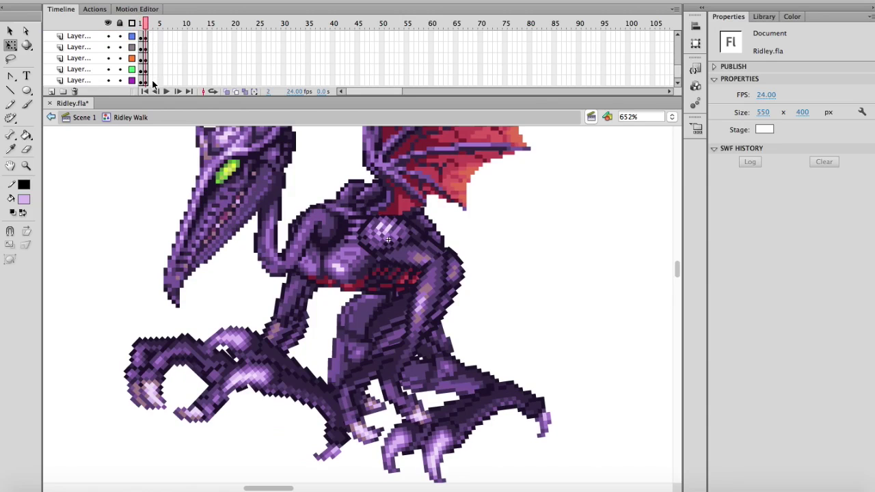
pyautogui.moveTo(151, 81); pyautogui.dragTo(150, 25)
pyautogui.press('F6')
# Select all body parts in frame 3 and move them up to Y -69.15.
pyautogui.moveTo(120, 176); pyautogui.dragTo(520, 419)
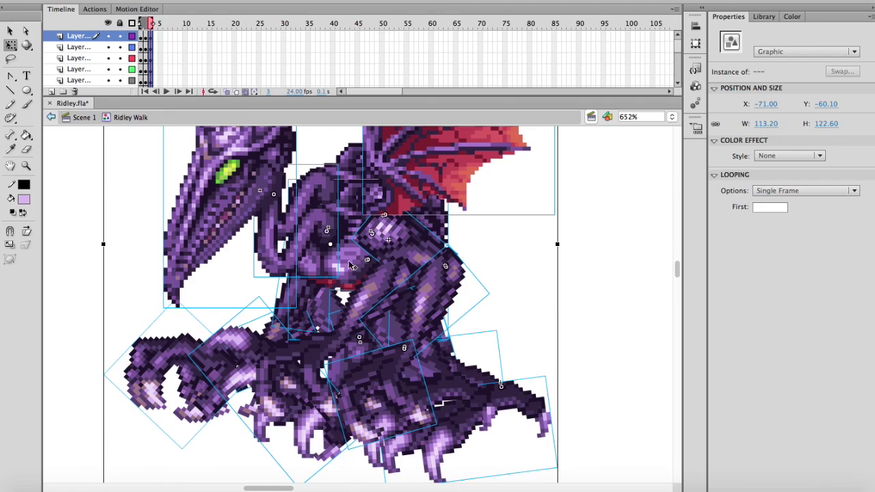
pyautogui.scroll(5, 342, 256)
pyautogui.moveTo(266, 254); pyautogui.dragTo(263, 212)
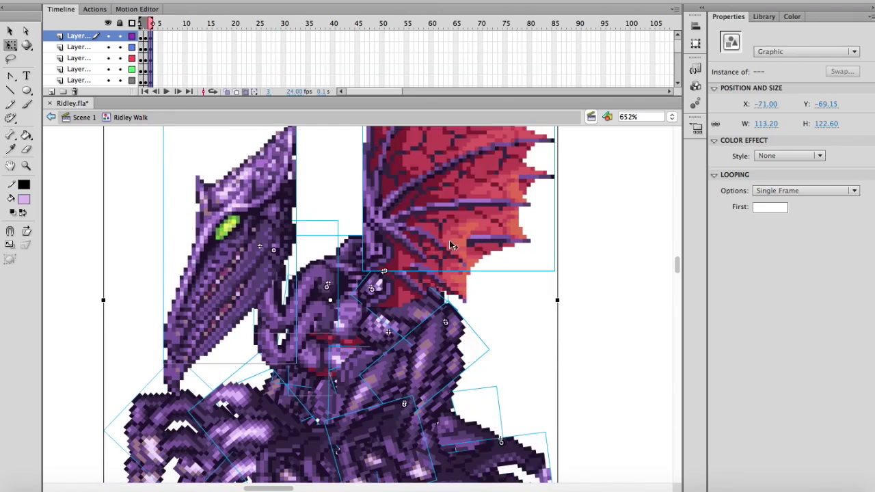
pyautogui.click(602, 264)
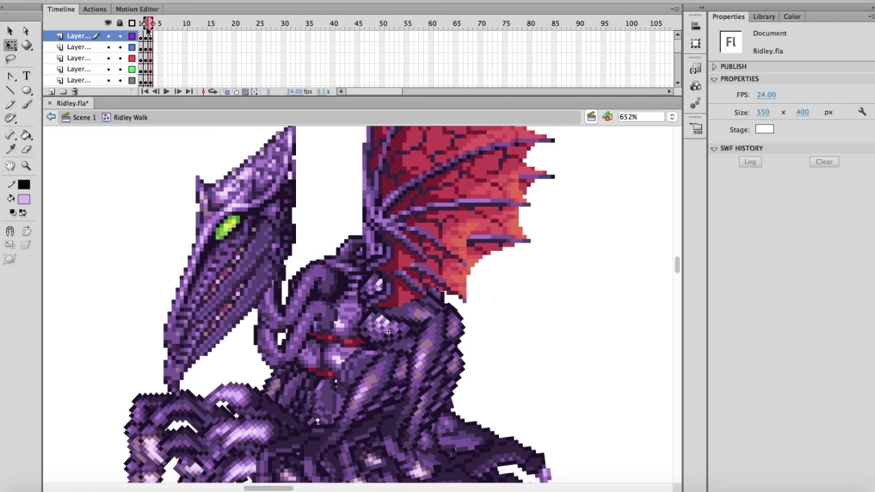
# Rotate the whole near arm, with upper arm, forearm and hand, forward in frame 3 and angle the forearm downward.
pyautogui.scroll(-10, 180, 205)
pyautogui.scroll(5, 180, 205)
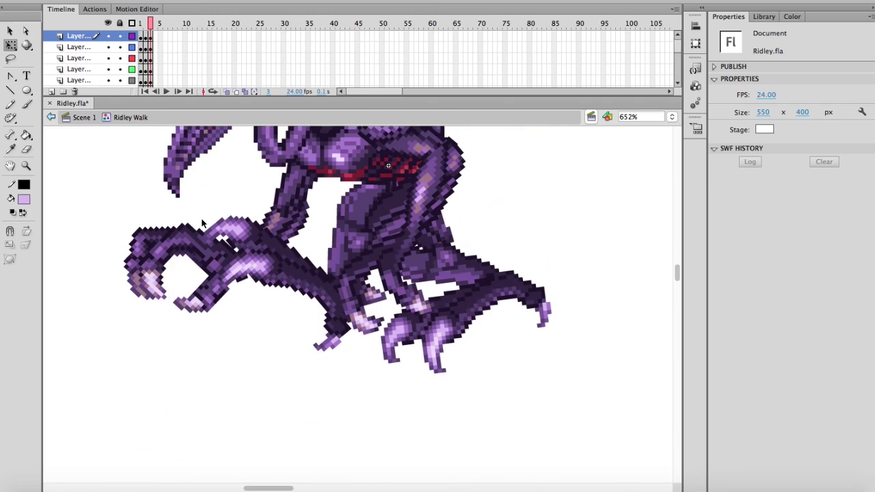
pyautogui.click(400, 213)
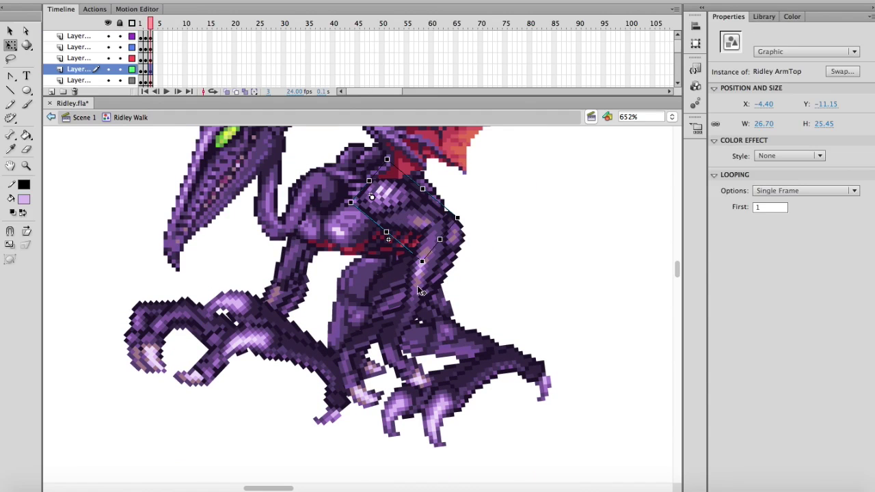
pyautogui.keyDown('shift'); pyautogui.click(420, 288); pyautogui.keyUp('shift')
pyautogui.keyDown('shift'); pyautogui.click(405, 353); pyautogui.keyUp('shift')
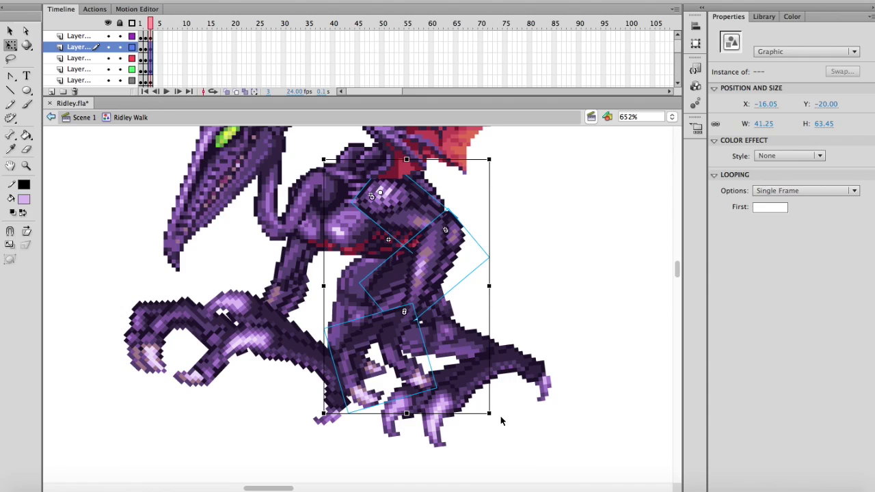
pyautogui.moveTo(492, 414); pyautogui.dragTo(346, 437)
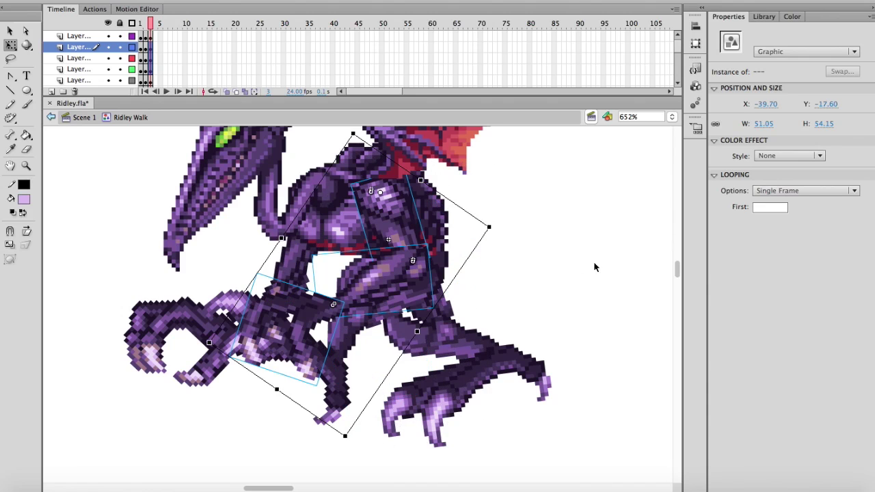
pyautogui.click(596, 266)
pyautogui.click(402, 269)
pyautogui.moveTo(107, 46); pyautogui.dragTo(108, 69)
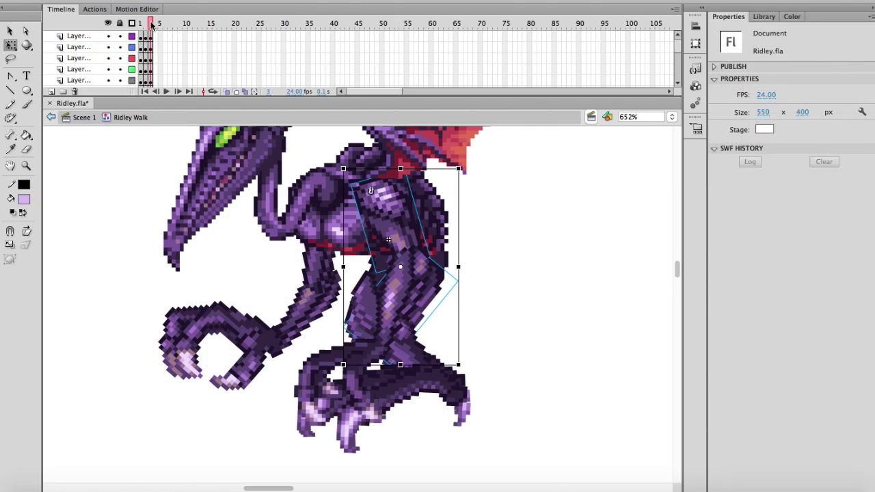
# Scrub through the walk keyframes to compare the poses.
pyautogui.click(139, 23)
pyautogui.moveTo(139, 22)
pyautogui.mouseDown()
pyautogui.moveTo(155, 27)
pyautogui.moveTo(135, 26)
pyautogui.mouseUp()
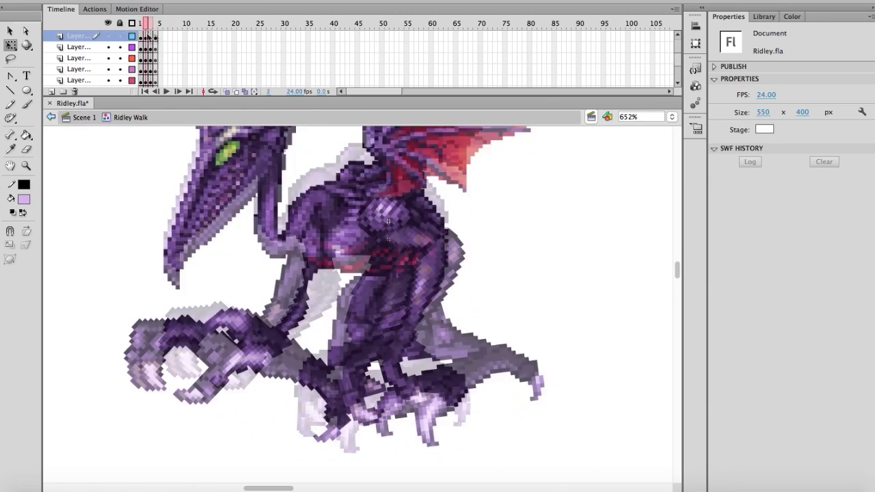
pyautogui.moveTo(144, 32)
pyautogui.mouseDown()
pyautogui.moveTo(159, 38)
pyautogui.moveTo(154, 26)
pyautogui.moveTo(148, 31)
pyautogui.moveTo(156, 36)
pyautogui.moveTo(144, 28)
pyautogui.mouseUp()
# Raise the neck and head in frame 2, with the head at about Y -18, and tilt the beak slightly forward.
pyautogui.scroll(4, 248, 231)
pyautogui.scroll(1, 249, 231)
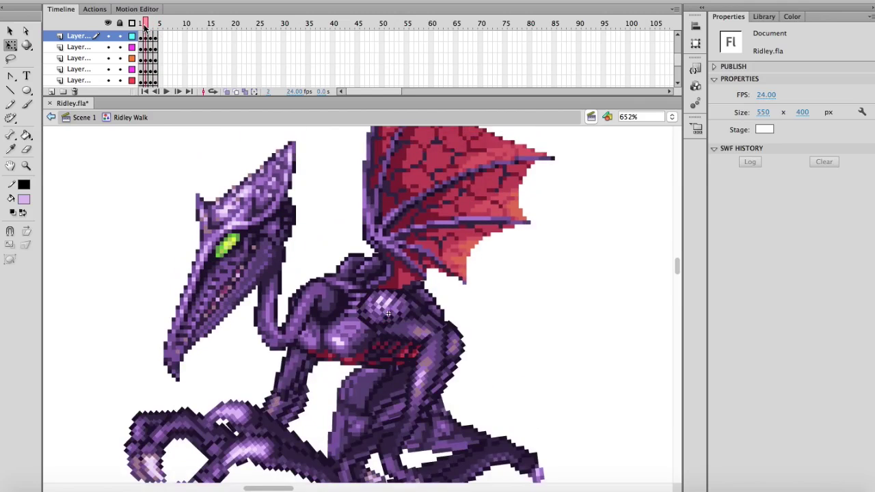
pyautogui.click(286, 340)
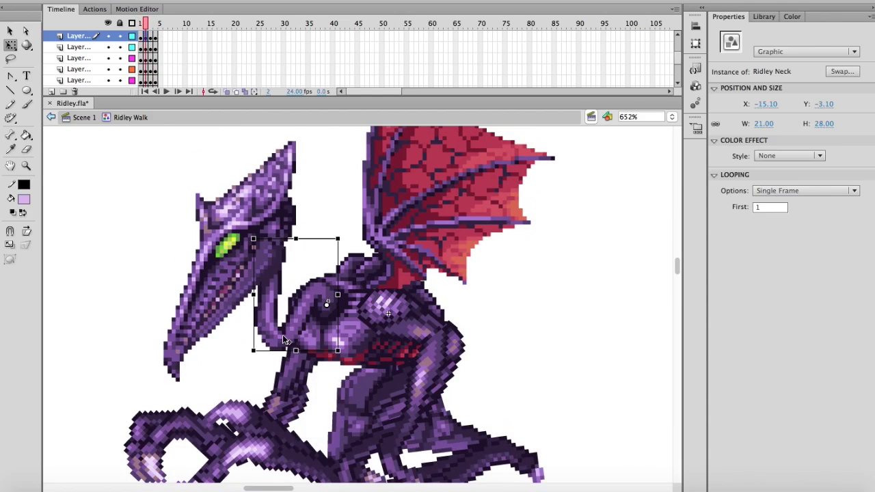
pyautogui.moveTo(254, 257); pyautogui.dragTo(254, 229)
pyautogui.moveTo(231, 273); pyautogui.dragTo(228, 248)
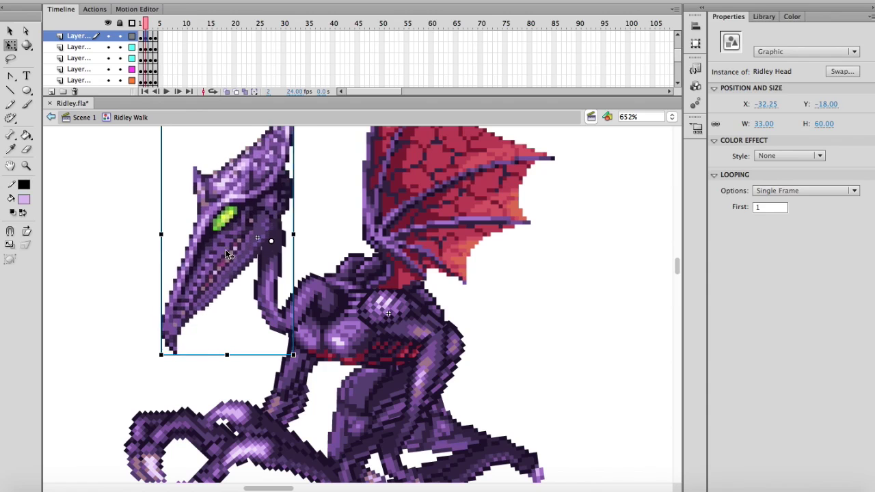
pyautogui.moveTo(303, 360); pyautogui.dragTo(294, 369)
# Try wing poses 2 to 4 on the Ridley Wings instance in frame 1 and settle on first frame 5.
pyautogui.click(354, 264)
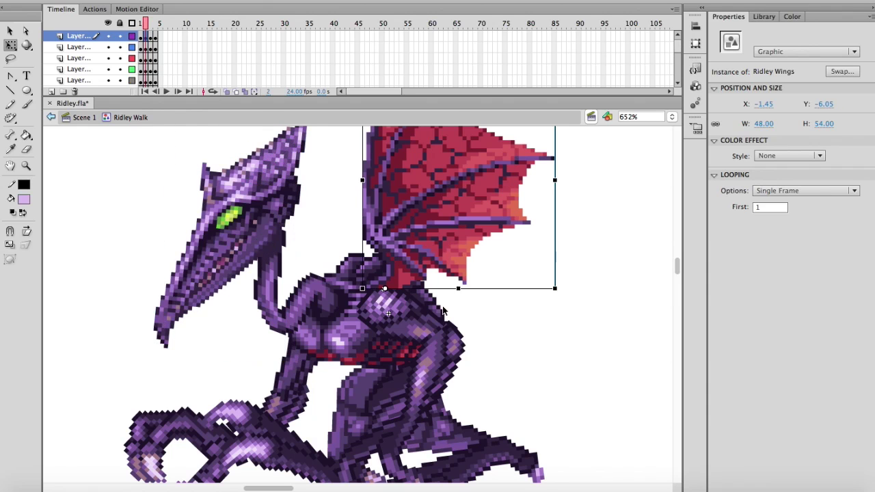
pyautogui.scroll(3, 439, 309)
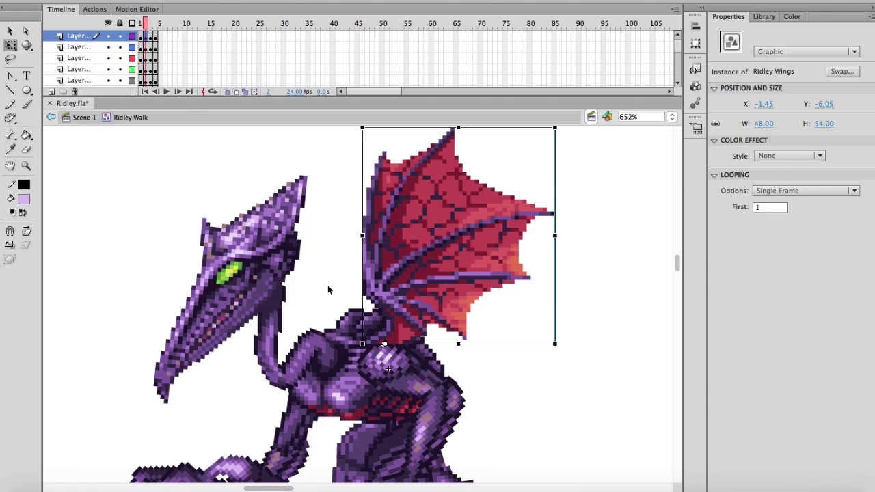
pyautogui.click(140, 26)
pyautogui.click(435, 227)
pyautogui.doubleClick(771, 208)
pyautogui.write('2')
pyautogui.press('Return')
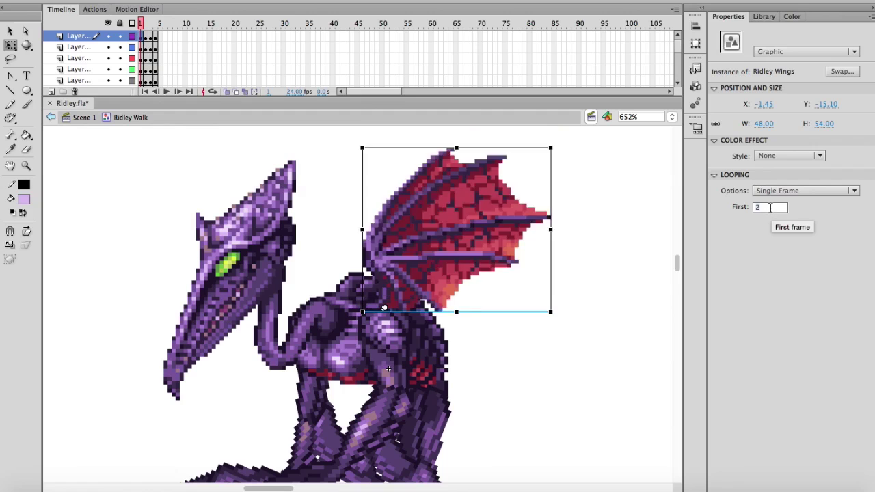
pyautogui.write('3')
pyautogui.press('Return')
pyautogui.write('4')
pyautogui.press('Return')
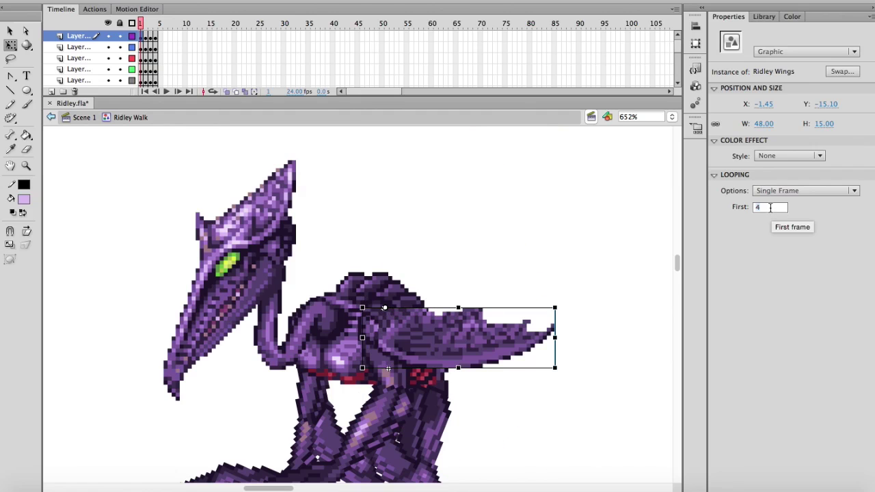
pyautogui.write('5')
pyautogui.press('Return')
pyautogui.scroll(-3, 640, 220)
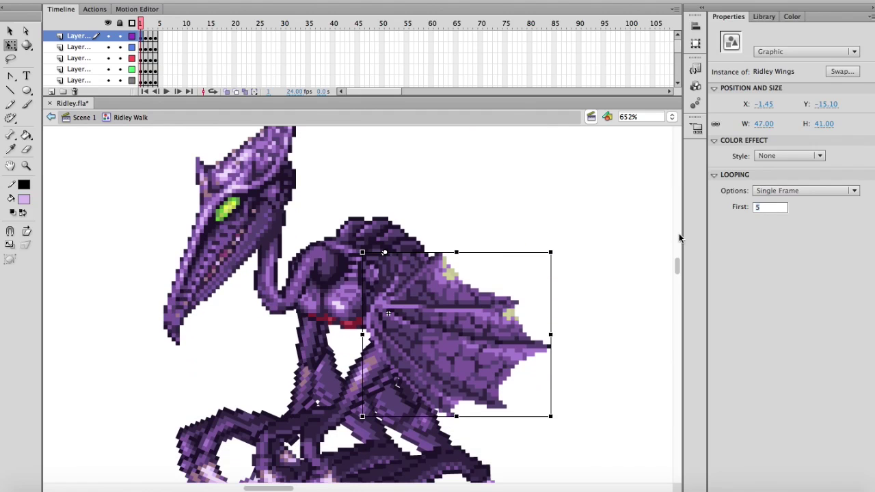
# Set the Ridley Wings instance in frame 2 to show its single frame 4.
pyautogui.click(145, 26)
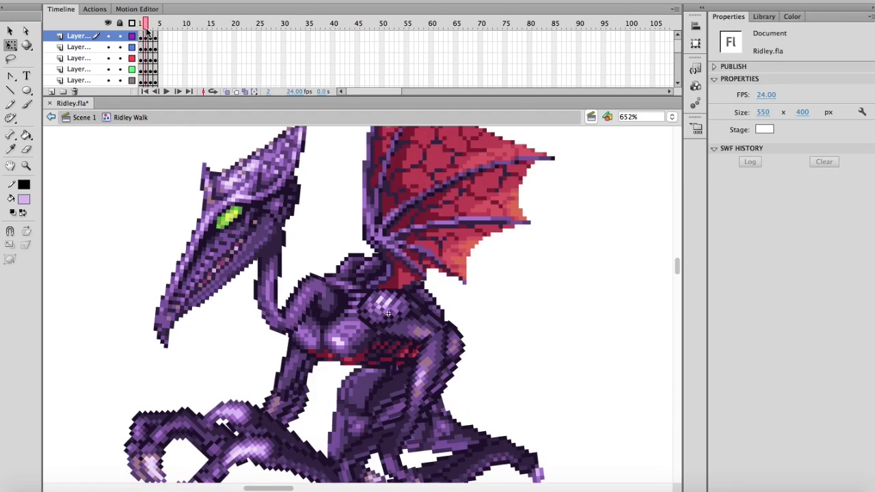
pyautogui.click(485, 179)
pyautogui.doubleClick(769, 207)
pyautogui.write('2')
pyautogui.press('Return')
pyautogui.write('3')
pyautogui.press('Return')
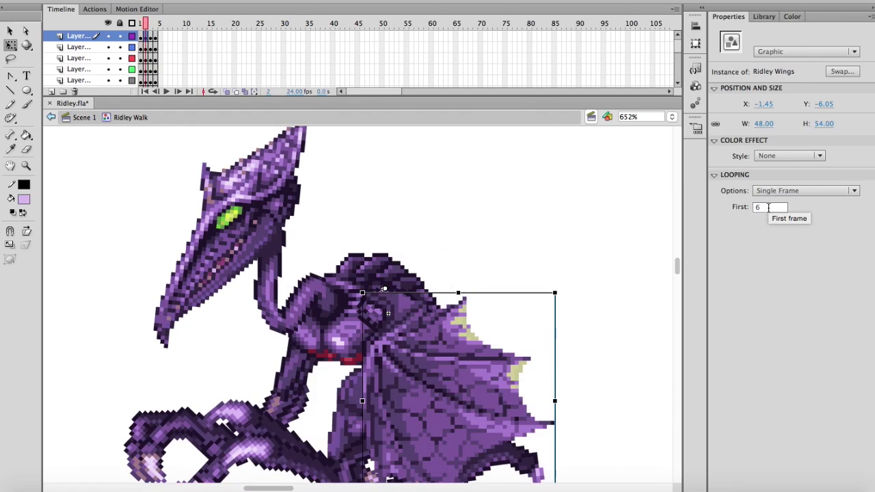
pyautogui.write('4')
pyautogui.press('Return')
# Set the Ridley Wings instance in frame 3 to show its single frame 5.
pyautogui.click(142, 26)
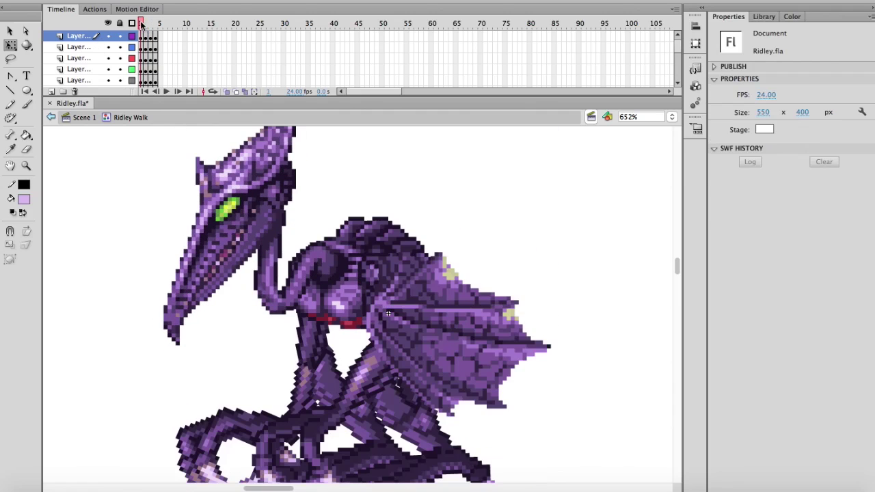
pyautogui.click(145, 26)
pyautogui.click(151, 26)
pyautogui.click(506, 184)
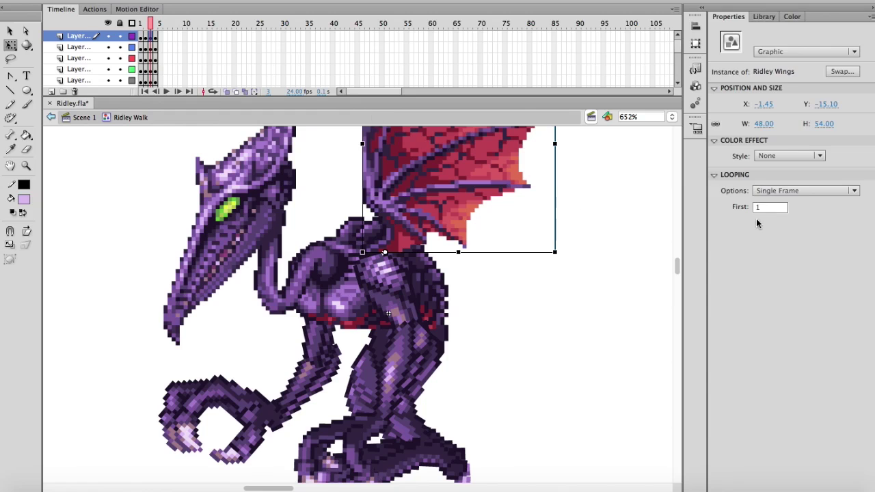
pyautogui.doubleClick(770, 208)
pyautogui.write('5')
pyautogui.press('Return')
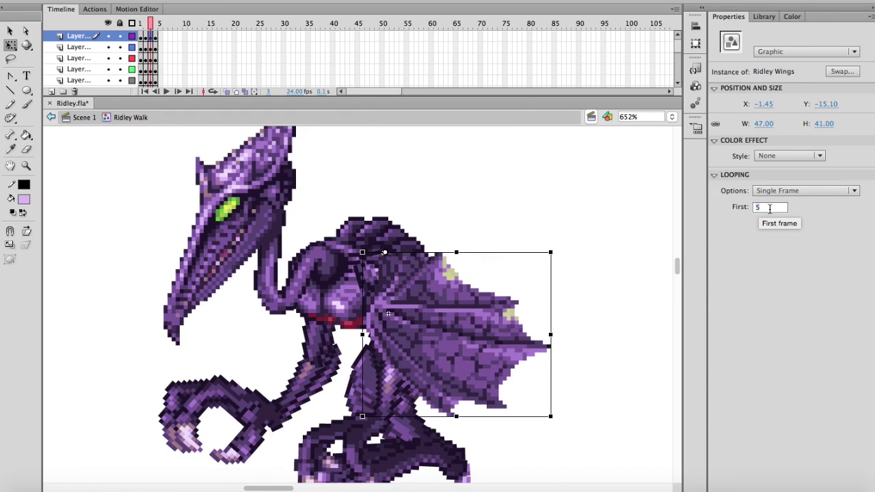
# Set the Ridley Wings instance in frame 4 to show its single frame 4.
pyautogui.click(156, 26)
pyautogui.click(411, 169)
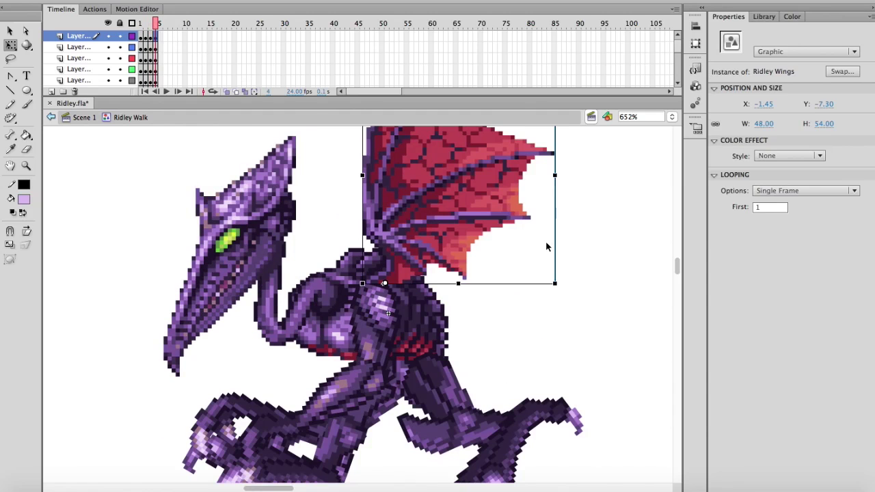
pyautogui.doubleClick(770, 207)
pyautogui.write('4')
pyautogui.press('Return')
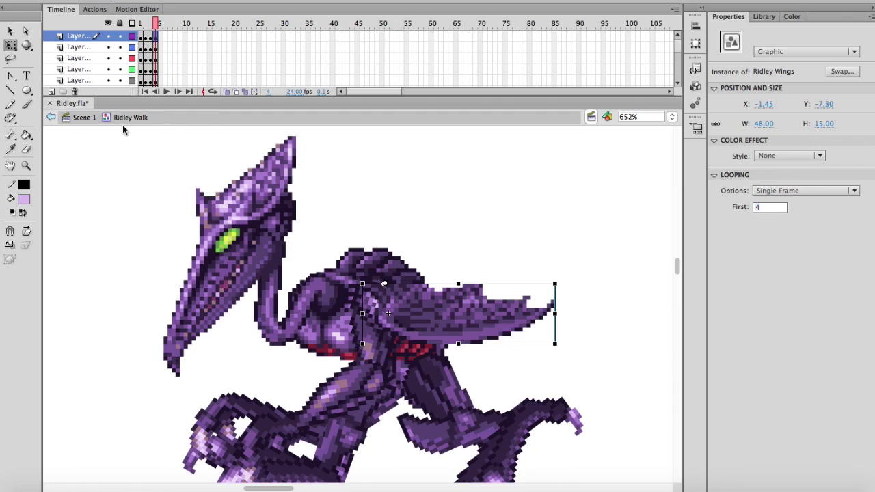
# Raise the neck and head in frame 4, moving the head up to about Y -17.15.
pyautogui.moveTo(156, 27); pyautogui.dragTo(157, 49)
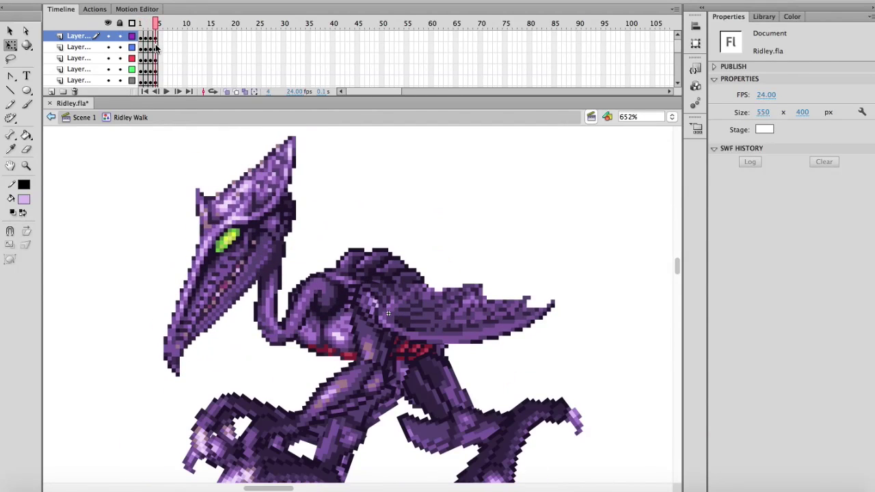
pyautogui.click(267, 301)
pyautogui.moveTo(253, 277); pyautogui.dragTo(253, 251)
pyautogui.moveTo(217, 266); pyautogui.dragTo(217, 251)
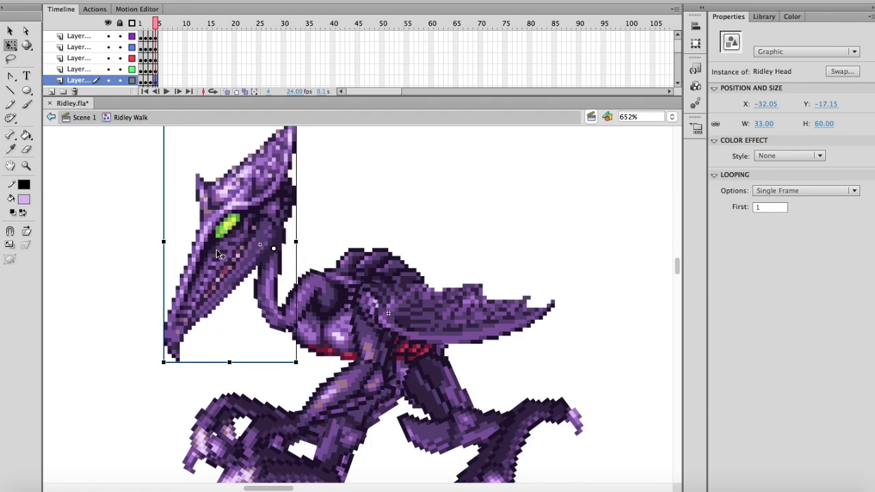
# Play back and scrub the four-frame walk cycle with the whole sprite in view to check the motion.
pyautogui.moveTo(156, 28); pyautogui.dragTo(145, 38)
pyautogui.click(146, 39)
pyautogui.click(26, 166)
pyautogui.click(26, 231)
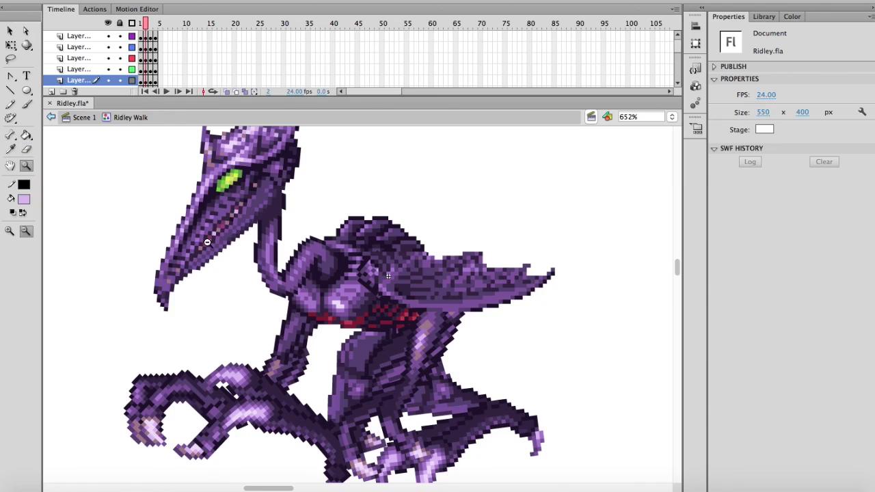
pyautogui.click(230, 260)
pyautogui.moveTo(225, 211); pyautogui.dragTo(574, 449)
pyautogui.moveTo(142, 28)
pyautogui.mouseDown()
pyautogui.moveTo(159, 30)
pyautogui.moveTo(133, 27)
pyautogui.mouseUp()
pyautogui.press('Return')
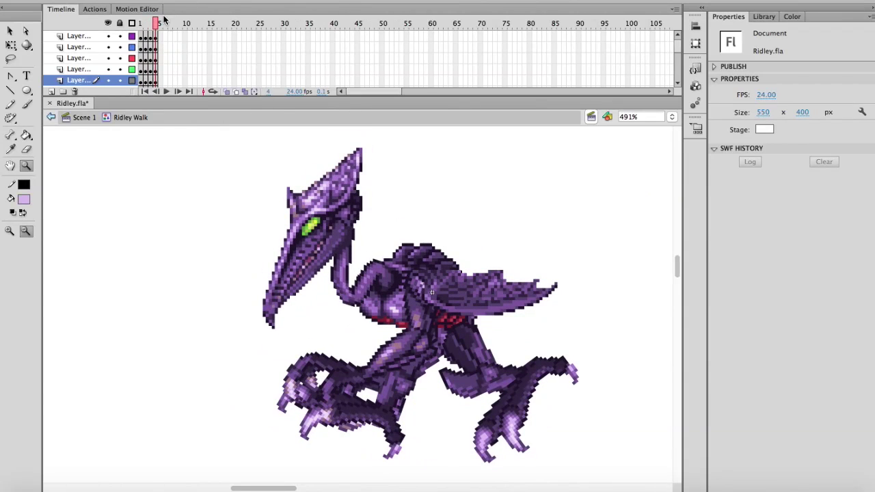
pyautogui.moveTo(164, 19); pyautogui.dragTo(138, 40)
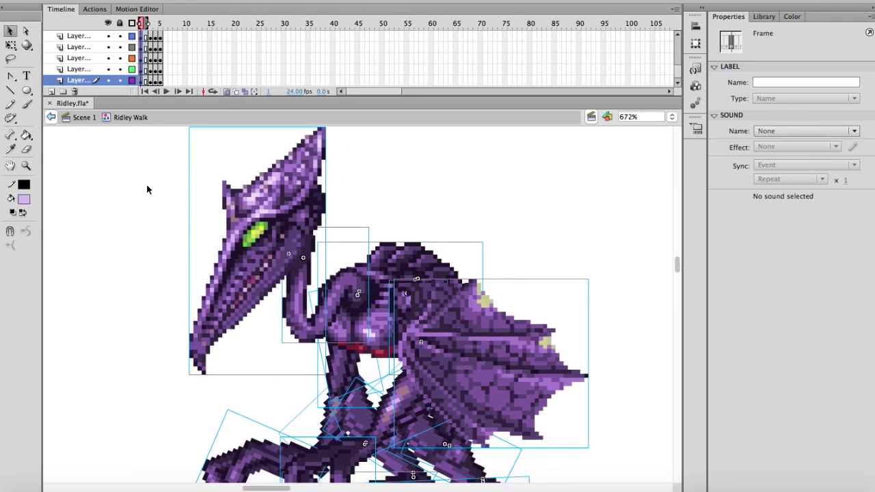
# Create a classic tween between the first two keyframes on all body-part layers and preview the in-between pose.
pyautogui.hotkey('ctrl', 'a')
pyautogui.scroll(-3, 145, 184)
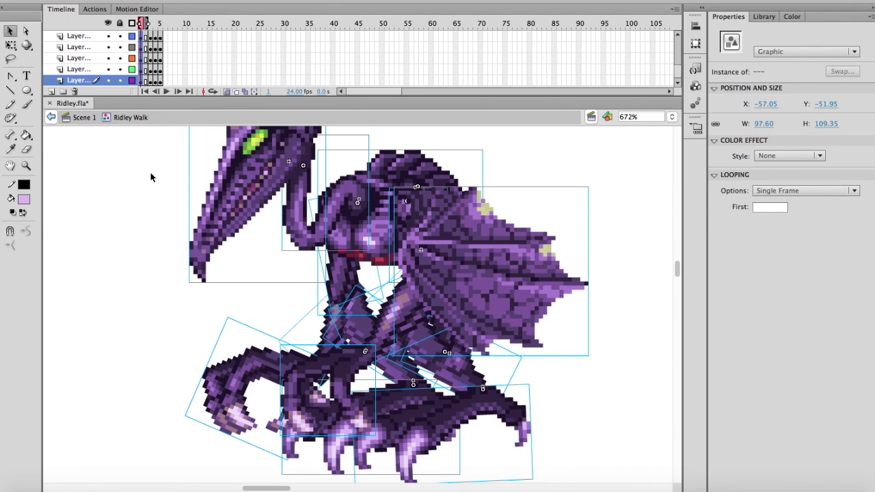
pyautogui.scroll(2, 151, 173)
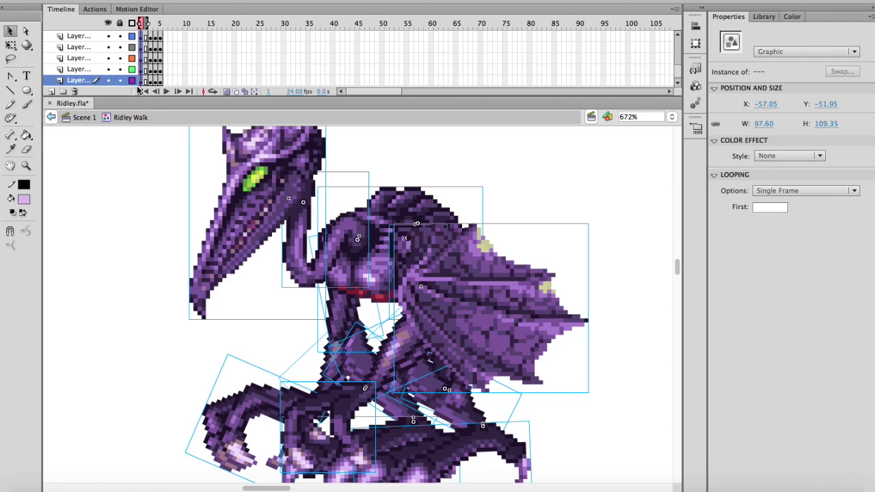
pyautogui.scroll(5, 143, 55)
pyautogui.rightClick(144, 48)
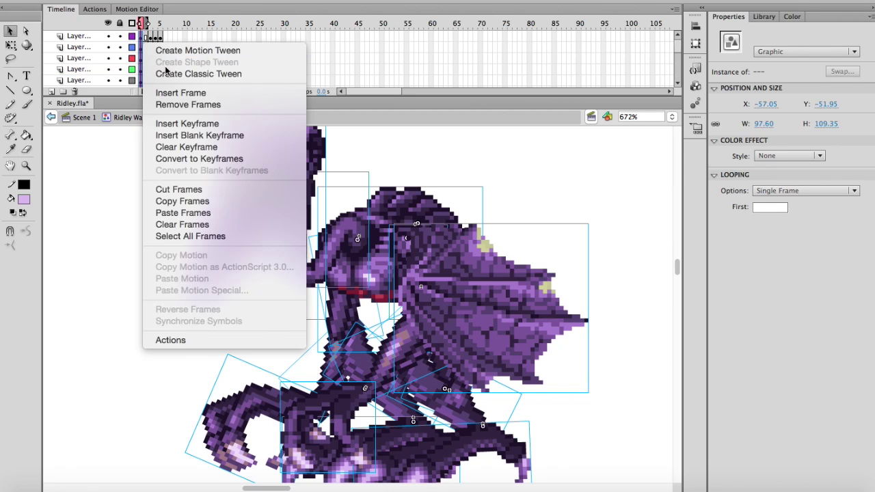
pyautogui.click(171, 73)
pyautogui.click(226, 92)
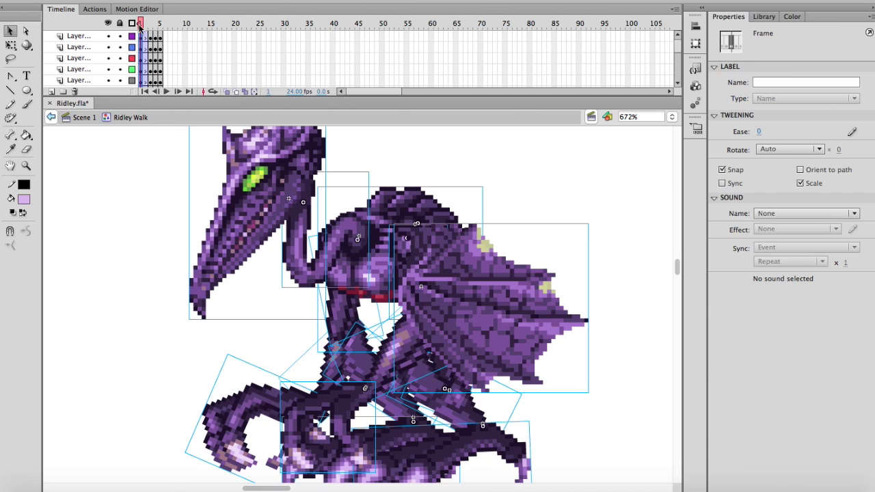
pyautogui.moveTo(141, 26)
pyautogui.mouseDown()
pyautogui.moveTo(152, 29)
pyautogui.moveTo(145, 23)
pyautogui.mouseUp()
pyautogui.scroll(-3, 206, 234)
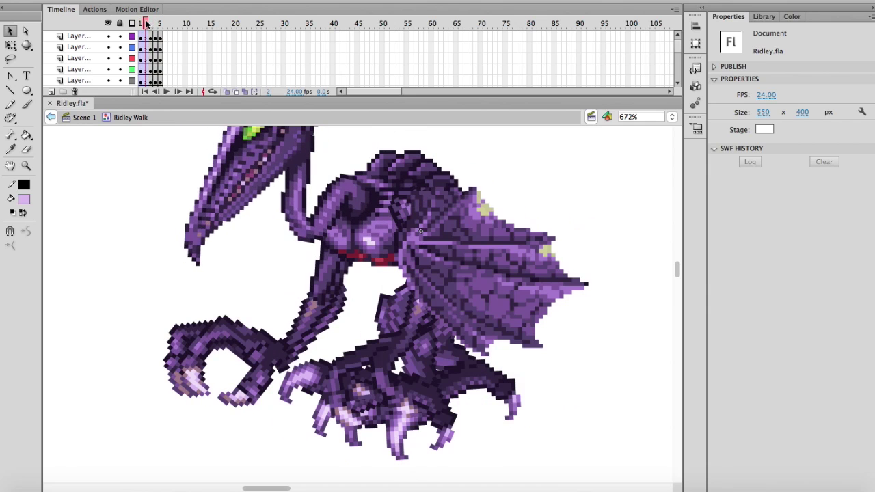
# Insert in-between frames on all layers so the pose keyframes fall at frames 1, 5, 9 and 13.
pyautogui.scroll(-5, 156, 74)
pyautogui.moveTo(147, 80); pyautogui.dragTo(160, 24)
pyautogui.press('F5')
pyautogui.press('F5')
pyautogui.press('F5')
pyautogui.press('F5')
pyautogui.press('F5')
pyautogui.moveTo(160, 81); pyautogui.dragTo(180, 130)
pyautogui.press('F5')
pyautogui.press('F5')
pyautogui.press('F5')
pyautogui.moveTo(200, 37); pyautogui.dragTo(170, 133)
pyautogui.press('F5')
pyautogui.press('F5')
pyautogui.press('F5')
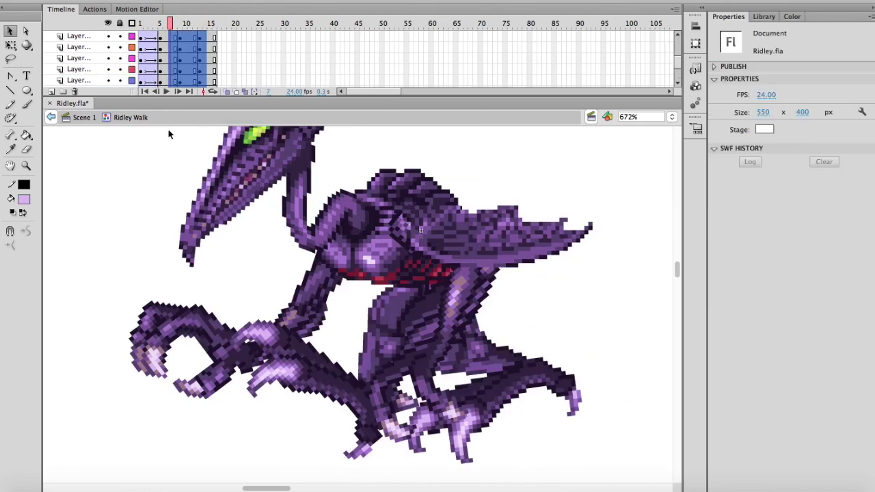
# Copy the frame 1 keyframes of all layers to frame 17 and create classic tweens across the remaining spans.
pyautogui.press('super+z')
pyautogui.moveTo(141, 80); pyautogui.dragTo(141, 15)
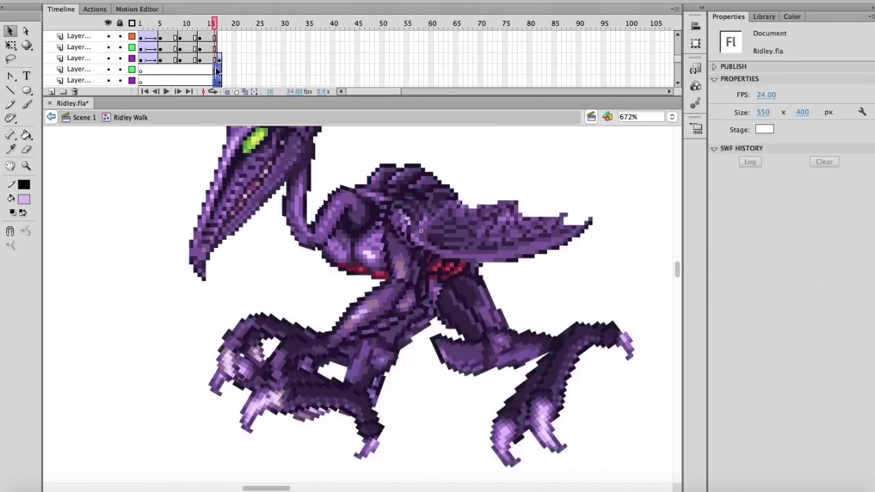
pyautogui.moveTo(211, 41); pyautogui.dragTo(170, 117)
pyautogui.moveTo(166, 38); pyautogui.dragTo(196, 96)
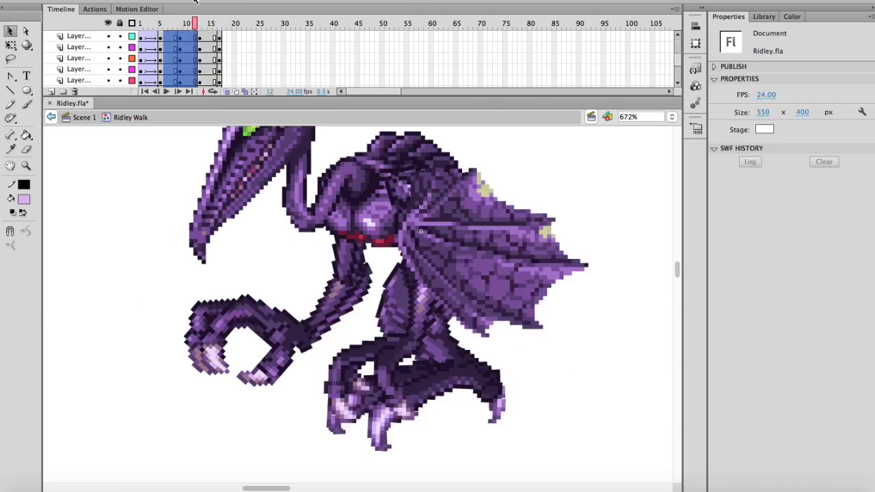
# Play back the tweened walk cycle from the start and inspect the in-between pose at frame 6.
pyautogui.moveTo(199, 24); pyautogui.dragTo(132, 24)
pyautogui.press('Return')
pyautogui.click(165, 24)
pyautogui.scroll(-5, 168, 38)
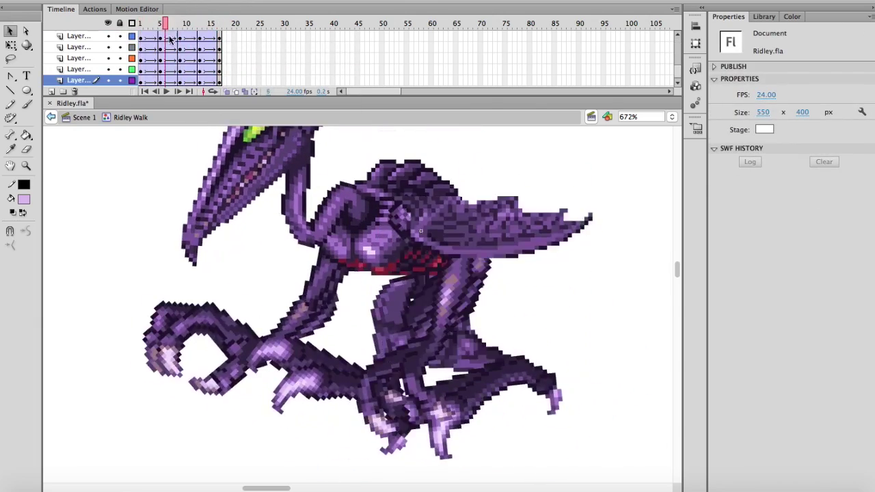
# Insert extra keyframes on all body-part layers right after the frame 5 pose and the matching opposite stride pose.
pyautogui.press(',')
pyautogui.press(',')
pyautogui.moveTo(163, 82); pyautogui.dragTo(153, 37)
pyautogui.rightClick(192, 45)
pyautogui.click(212, 52)
pyautogui.click(160, 24)
pyautogui.scroll(-5, 165, 69)
pyautogui.click(204, 24)
pyautogui.scroll(-5, 205, 67)
pyautogui.press('F6')
pyautogui.press('Return')
# Create classic tweens on the body-part layers across the spans between the shifted pose keyframes.
pyautogui.rightClick(153, 48)
pyautogui.click(171, 80)
pyautogui.rightClick(179, 54)
pyautogui.moveTo(170, 82); pyautogui.dragTo(195, 81)
pyautogui.click(191, 88)
pyautogui.rightClick(195, 58)
pyautogui.click(208, 89)
pyautogui.rightClick(217, 58)
pyautogui.click(230, 89)
pyautogui.scroll(-3, 219, 62)
pyautogui.rightClick(220, 68)
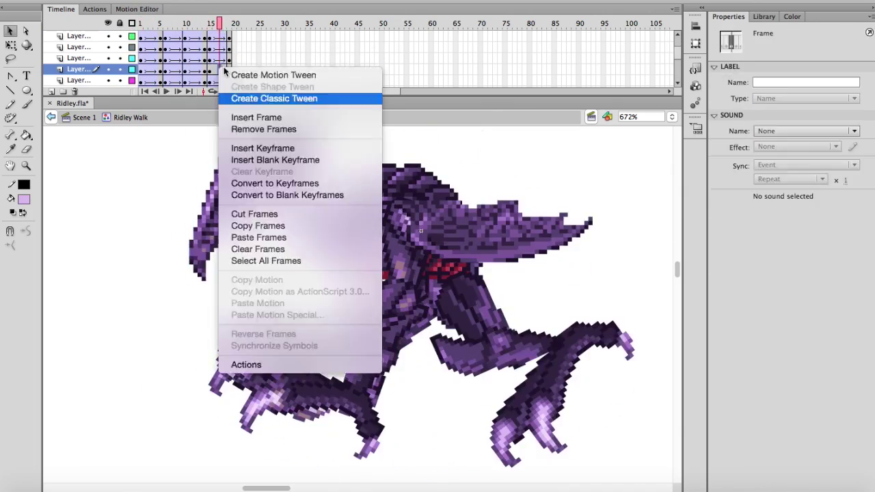
pyautogui.click(231, 98)
# At frame 6, rotate the front foot flat onto the ground and tilt the rear foot's claws downward.
pyautogui.moveTo(218, 24); pyautogui.dragTo(161, 41)
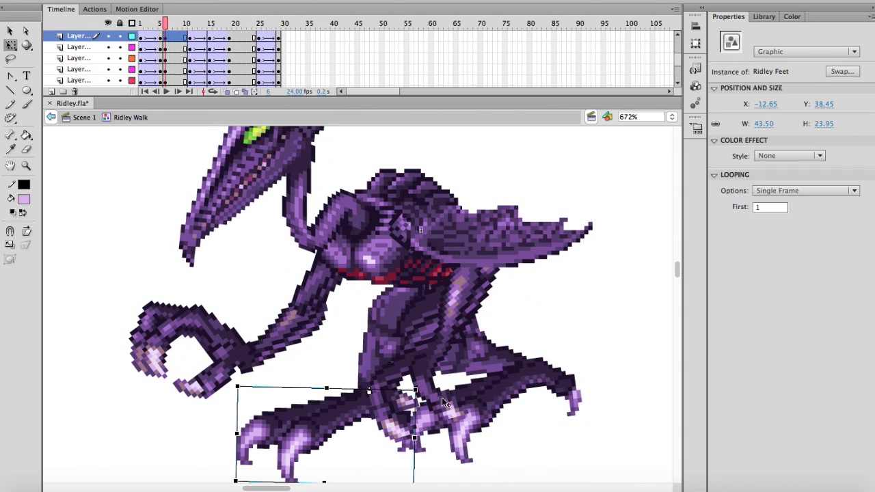
pyautogui.moveTo(554, 378); pyautogui.dragTo(540, 369)
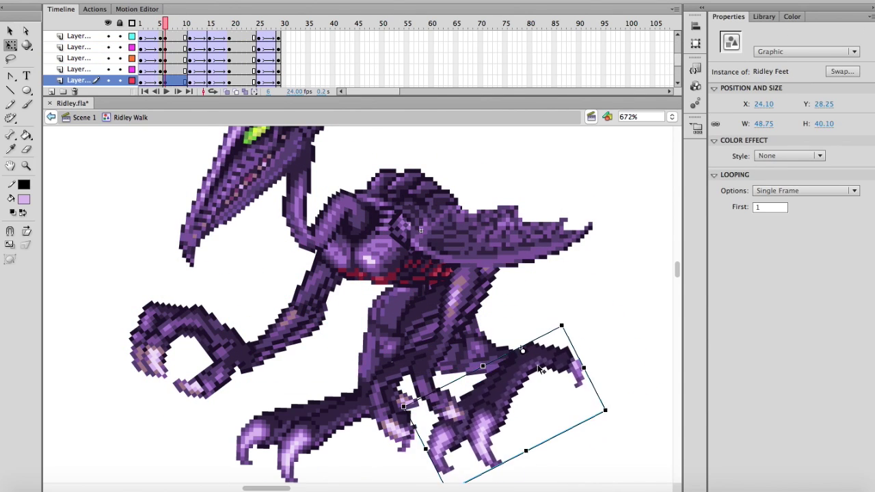
pyautogui.click(368, 253)
pyautogui.click(390, 332)
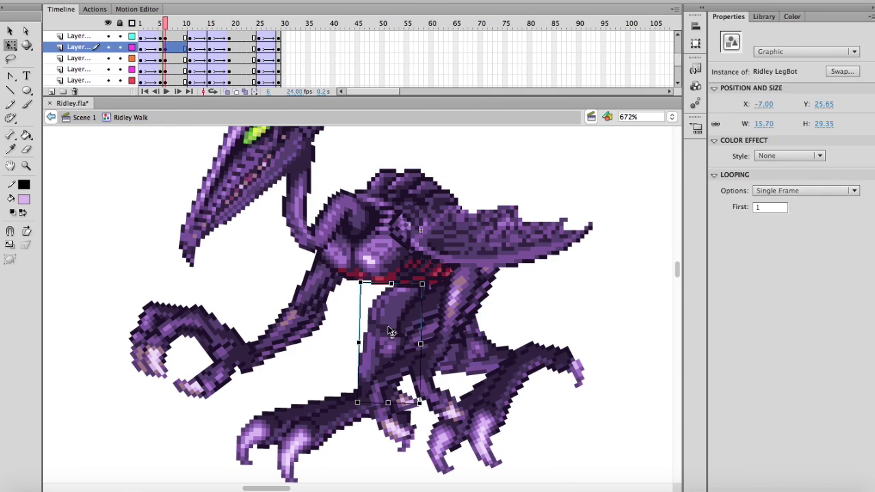
# Select all unlocked upper-body parts at frame 6 and shift them slightly down to give the step weight.
pyautogui.scroll(-2, 124, 79)
pyautogui.press('super+a')
pyautogui.moveTo(431, 246); pyautogui.dragTo(430, 253)
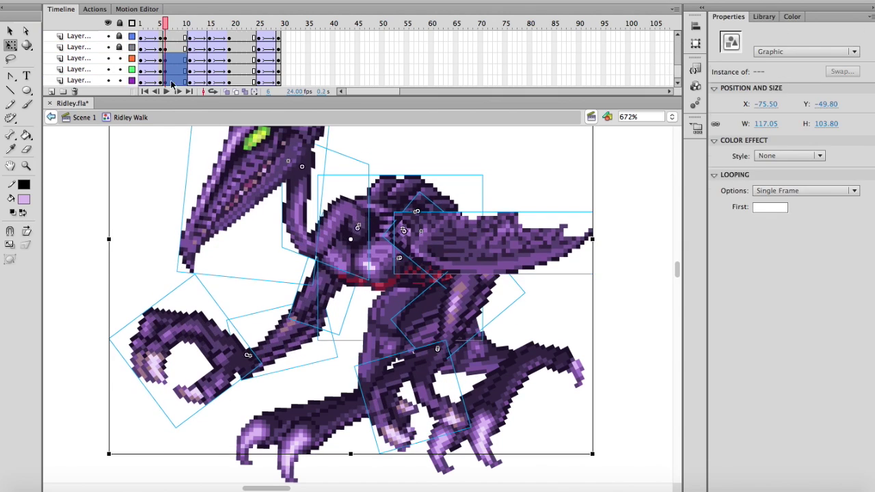
pyautogui.moveTo(165, 23)
pyautogui.mouseDown()
pyautogui.moveTo(171, 2)
pyautogui.moveTo(182, 23)
pyautogui.moveTo(161, 23)
pyautogui.mouseUp()
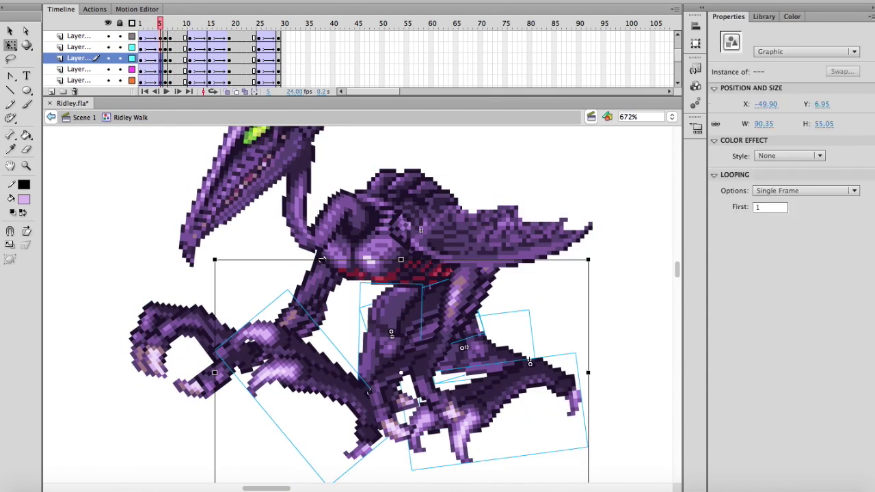
# Rotate and reposition the arm parts at frame 6, and set the hand's first frame to 5.
pyautogui.click(166, 44)
pyautogui.click(199, 324)
pyautogui.keyDown('shift'); pyautogui.click(281, 335); pyautogui.keyUp('shift')
pyautogui.keyDown('shift'); pyautogui.click(318, 291); pyautogui.keyUp('shift')
pyautogui.moveTo(239, 319); pyautogui.dragTo(341, 239)
pyautogui.moveTo(108, 431); pyautogui.dragTo(127, 452)
pyautogui.click(404, 409)
pyautogui.keyDown('shift'); pyautogui.click(493, 273); pyautogui.keyUp('shift')
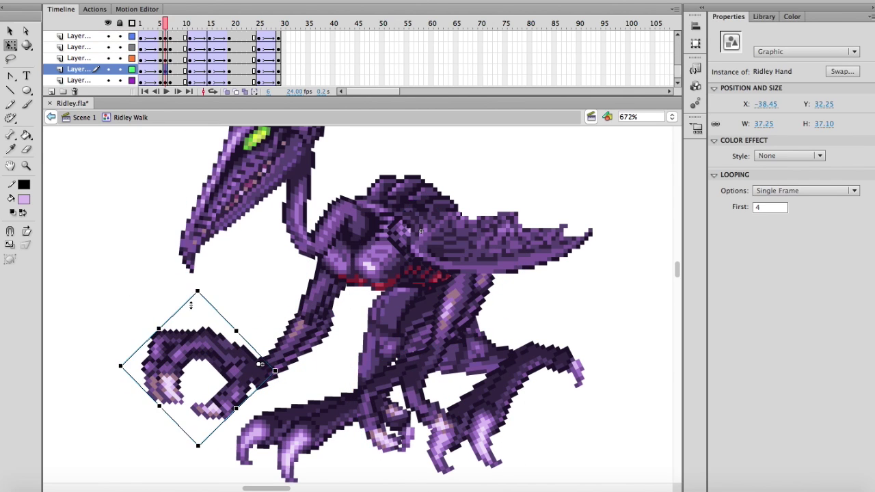
pyautogui.write('5')
pyautogui.press('Return')
# Lower the head at frames 6 and 7, and adjust the far forearm at frame 7.
pyautogui.moveTo(166, 41)
pyautogui.mouseDown()
pyautogui.moveTo(235, 39)
pyautogui.moveTo(165, 39)
pyautogui.mouseUp()
pyautogui.click(357, 227)
pyautogui.scroll(3, 283, 176)
pyautogui.moveTo(273, 175); pyautogui.dragTo(275, 195)
pyautogui.moveTo(165, 39); pyautogui.dragTo(171, 39)
pyautogui.moveTo(272, 164); pyautogui.dragTo(275, 173)
pyautogui.moveTo(170, 40); pyautogui.dragTo(171, 41)
pyautogui.click(330, 338)
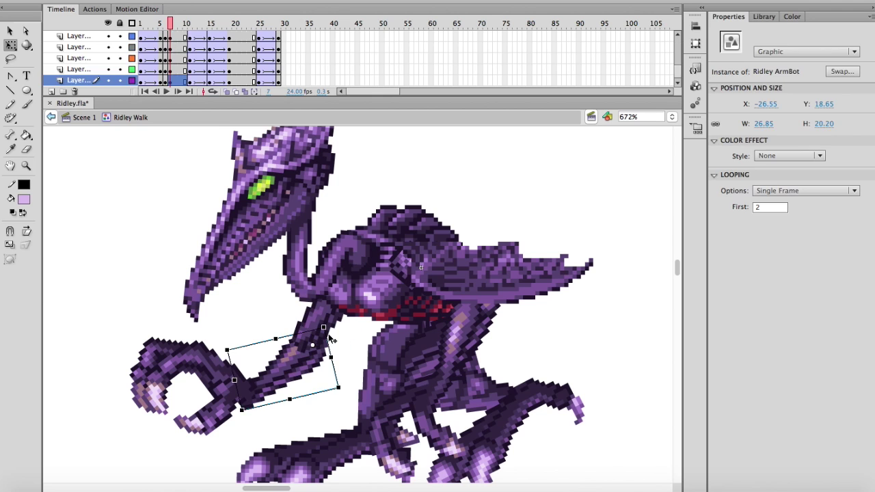
pyautogui.moveTo(332, 469); pyautogui.dragTo(321, 471)
# Copy the wing layer's held frame at frame 10 and paste it onto frame 11.
pyautogui.moveTo(170, 26); pyautogui.dragTo(107, 47)
pyautogui.rightClick(188, 37)
pyautogui.click(227, 199)
pyautogui.rightClick(191, 41)
pyautogui.click(229, 205)
# With the wing and near-arm layers hidden, keyframe and reposition the upper leg at frame 3.
pyautogui.scroll(-3, 410, 232)
pyautogui.click(79, 47)
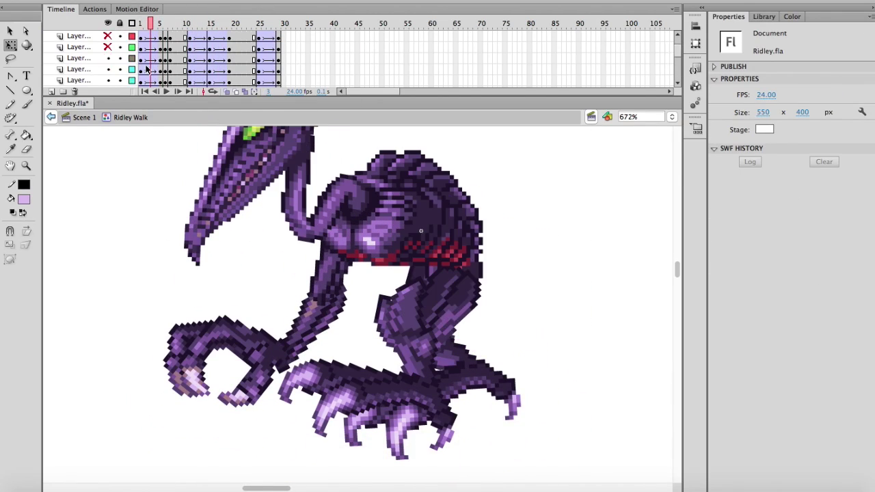
pyautogui.moveTo(147, 69); pyautogui.dragTo(138, 69)
pyautogui.click(448, 294)
pyautogui.scroll(5, 165, 71)
pyautogui.moveTo(108, 36); pyautogui.dragTo(151, 29)
pyautogui.click(448, 294)
pyautogui.scroll(-2, 156, 68)
pyautogui.click(110, 60)
pyautogui.scroll(2, 120, 61)
pyautogui.click(110, 60)
pyautogui.click(372, 328)
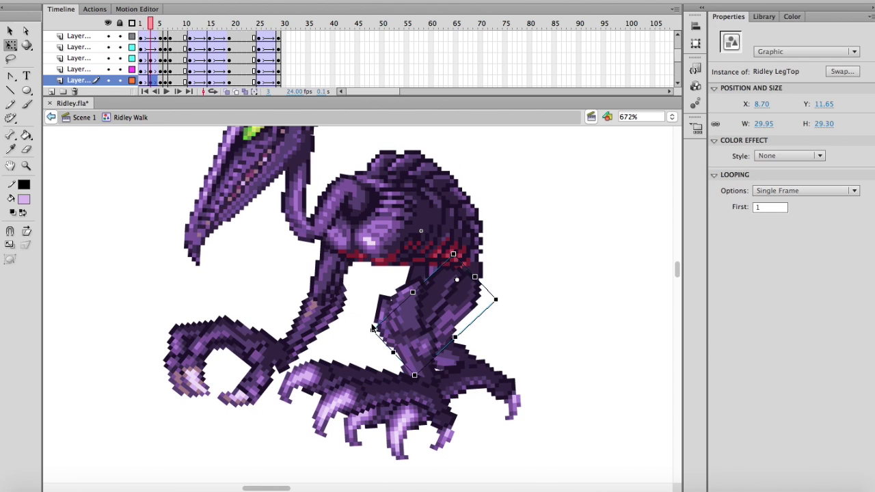
pyautogui.moveTo(453, 340); pyautogui.dragTo(452, 338)
# Compare the legs at frames 1 and 3, and rotate the foot to fit the adjusted leg.
pyautogui.moveTo(151, 25)
pyautogui.mouseDown()
pyautogui.moveTo(137, 26)
pyautogui.moveTo(150, 26)
pyautogui.mouseUp()
pyautogui.moveTo(150, 26); pyautogui.dragTo(137, 26)
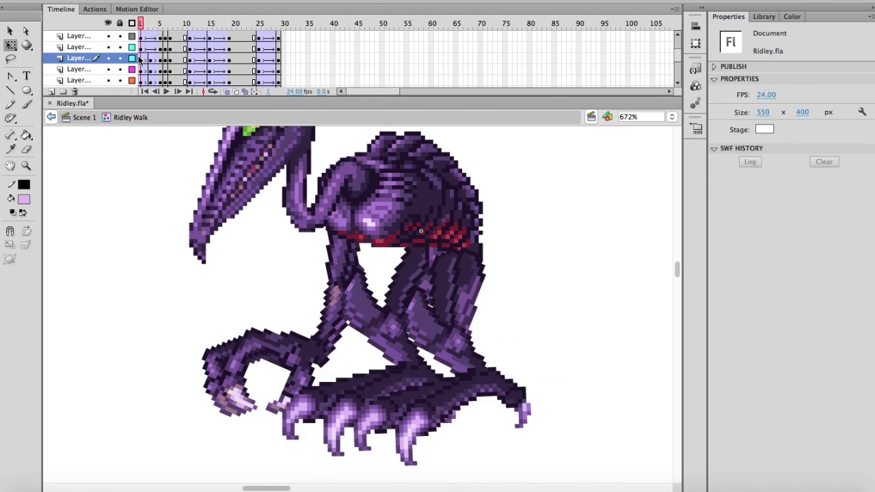
pyautogui.click(452, 284)
pyautogui.click(426, 327)
pyautogui.click(424, 397)
pyautogui.moveTo(522, 444); pyautogui.dragTo(543, 429)
# Show the hidden layers again and recreate the wing layer's classic tween starting at frame 11.
pyautogui.moveTo(136, 25); pyautogui.dragTo(181, 25)
pyautogui.scroll(3, 186, 55)
pyautogui.moveTo(108, 36); pyautogui.dragTo(108, 69)
pyautogui.click(185, 37)
pyautogui.rightClick(190, 37)
pyautogui.click(229, 68)
pyautogui.rightClick(190, 37)
pyautogui.click(229, 118)
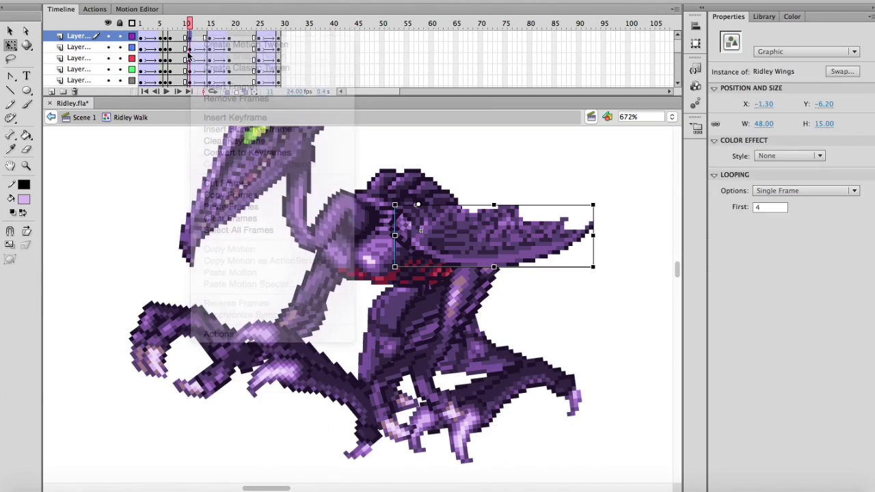
# Copy the held pose from frame 10 to frame 11 on the near-arm layers and keep a classic tween after it.
pyautogui.rightClick(189, 50)
pyautogui.rightClick(190, 50)
pyautogui.click(233, 81)
pyautogui.rightClick(183, 59)
pyautogui.click(229, 217)
pyautogui.rightClick(192, 58)
pyautogui.click(209, 89)
pyautogui.rightClick(191, 69)
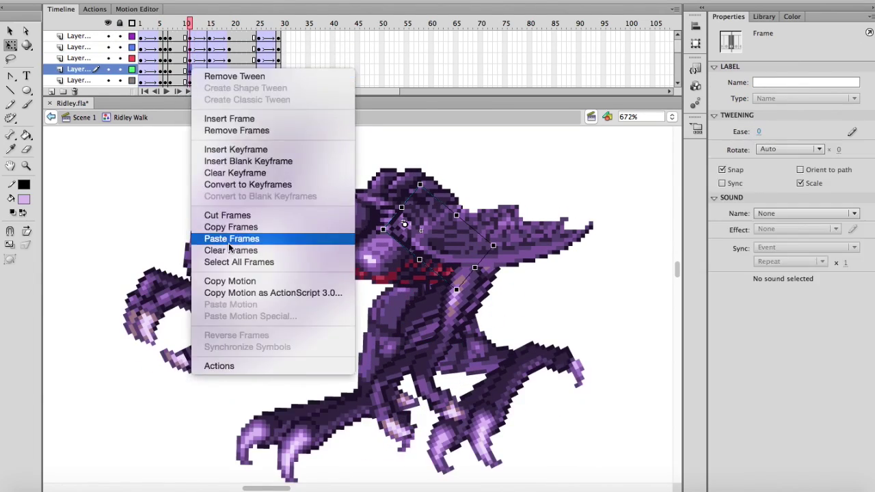
pyautogui.click(229, 241)
# Copy the frame 10 pose onto frame 11 on the body layers below the near arm.
pyautogui.rightClick(186, 58)
pyautogui.click(222, 215)
pyautogui.rightClick(191, 58)
pyautogui.click(225, 227)
pyautogui.rightClick(191, 69)
pyautogui.click(229, 238)
# Copy the frame 10 pose onto frame 11 on the front leg's foot, lower-leg and upper-leg layers.
pyautogui.rightClick(185, 58)
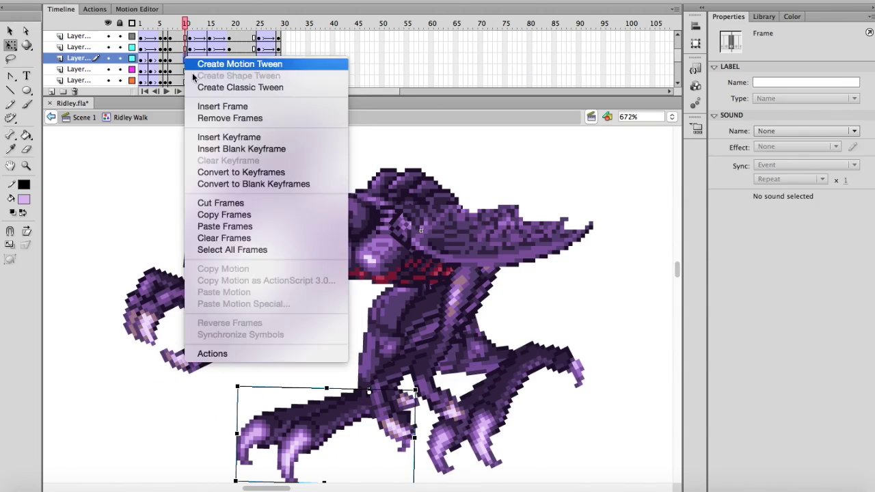
pyautogui.click(200, 87)
pyautogui.rightClick(185, 58)
pyautogui.click(223, 213)
pyautogui.rightClick(190, 56)
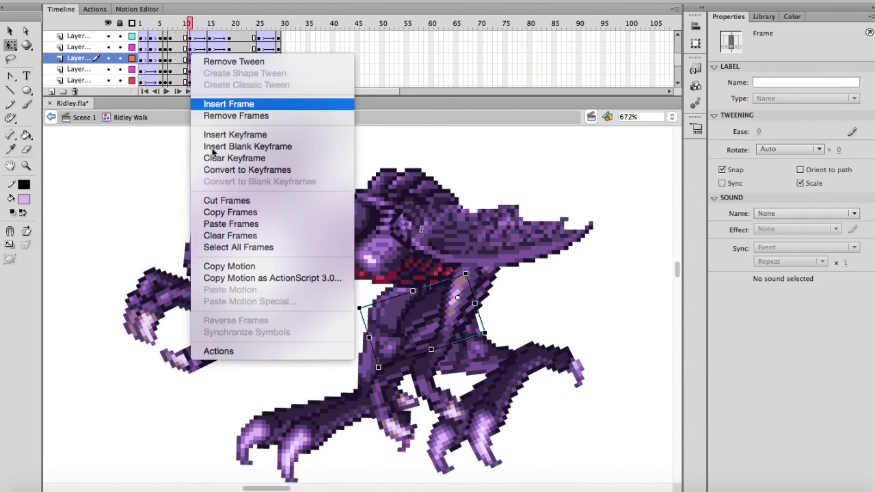
pyautogui.click(227, 224)
pyautogui.rightClick(184, 48)
pyautogui.rightClick(191, 48)
pyautogui.click(228, 216)
# Copy the frame 10 pose onto frame 11 on the rear leg's foot and leg layers.
pyautogui.rightClick(181, 59)
pyautogui.rightClick(190, 56)
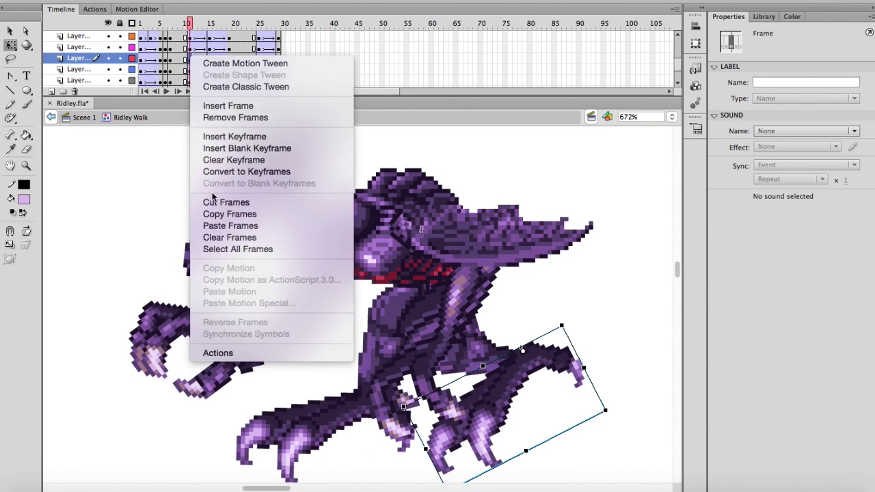
pyautogui.click(228, 225)
pyautogui.rightClick(180, 68)
pyautogui.click(222, 225)
pyautogui.scroll(-2, 190, 62)
pyautogui.rightClick(190, 48)
pyautogui.rightClick(191, 58)
pyautogui.click(228, 226)
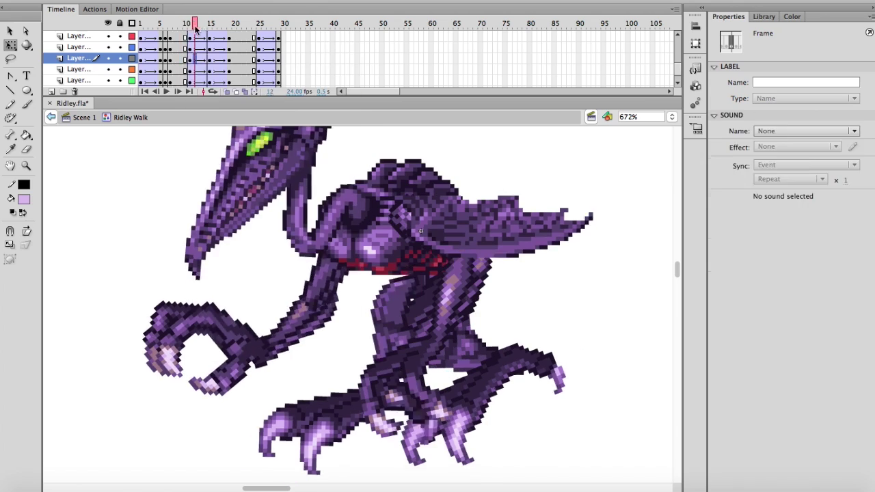
# Copy the frame 10 pose onto frame 11 on the remaining far-arm layers, with a classic tween following it.
pyautogui.rightClick(181, 69)
pyautogui.rightClick(191, 70)
pyautogui.click(229, 239)
pyautogui.rightClick(191, 66)
pyautogui.click(204, 95)
pyautogui.rightClick(184, 67)
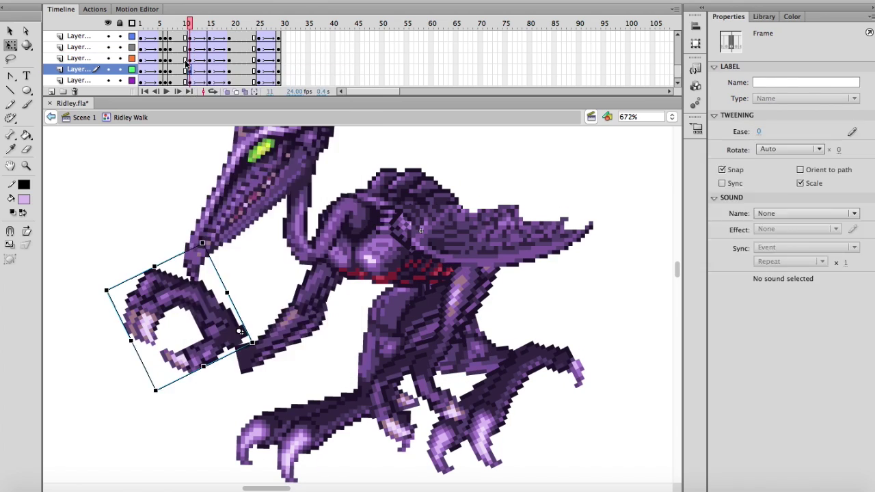
pyautogui.rightClick(189, 80)
pyautogui.click(224, 248)
# Play back the walk and replace the wing at frame 25 with the spread wing pasted in place.
pyautogui.press('Return')
pyautogui.click(445, 219)
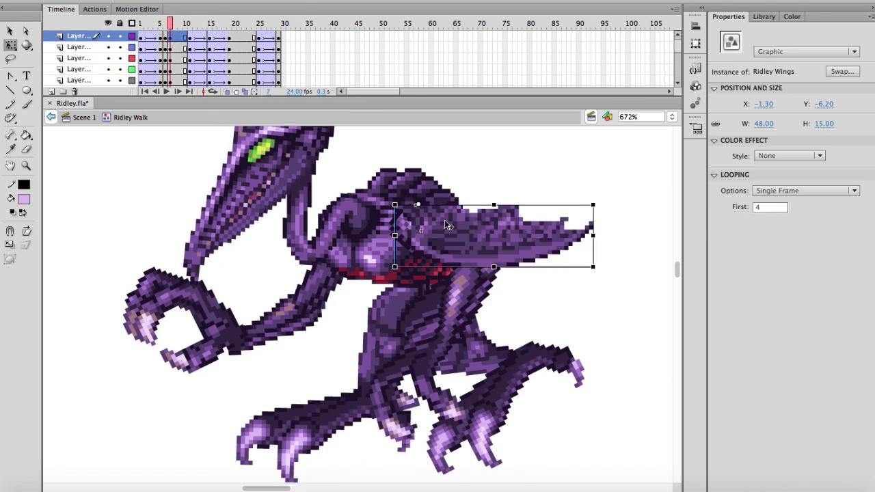
pyautogui.click(488, 306)
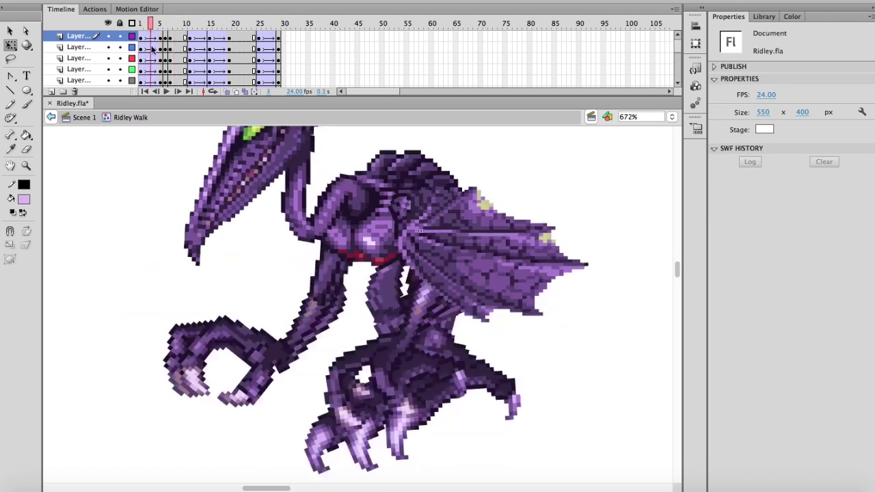
pyautogui.click(259, 37)
pyautogui.press('Delete')
pyautogui.press('super+shift+v')
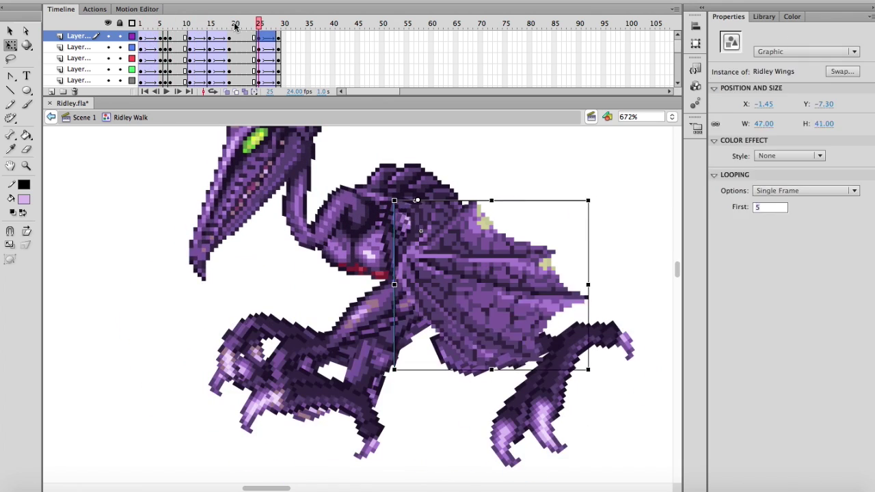
# Isolate the legs at frame 15 by hiding overlapping layers and examine each leg's pose.
pyautogui.moveTo(235, 24); pyautogui.dragTo(209, 24)
pyautogui.moveTo(107, 36); pyautogui.dragTo(108, 80)
pyautogui.click(446, 299)
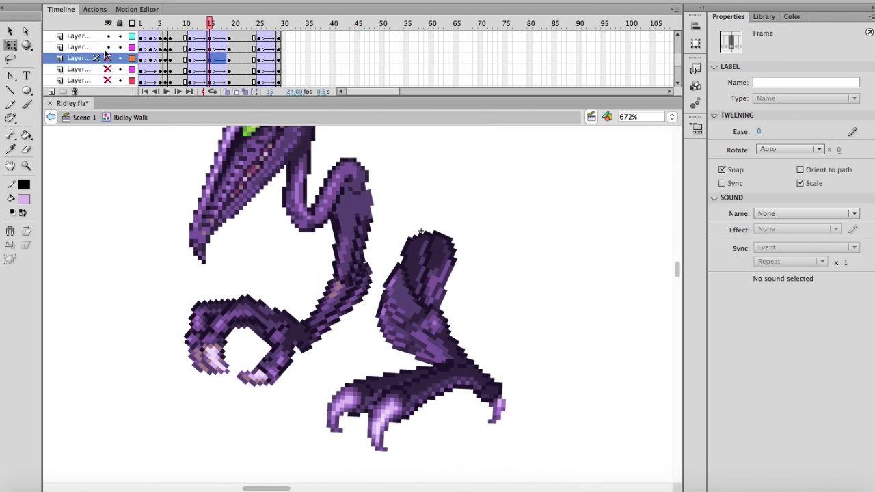
pyautogui.scroll(-2, 108, 69)
pyautogui.click(109, 48)
pyautogui.click(436, 342)
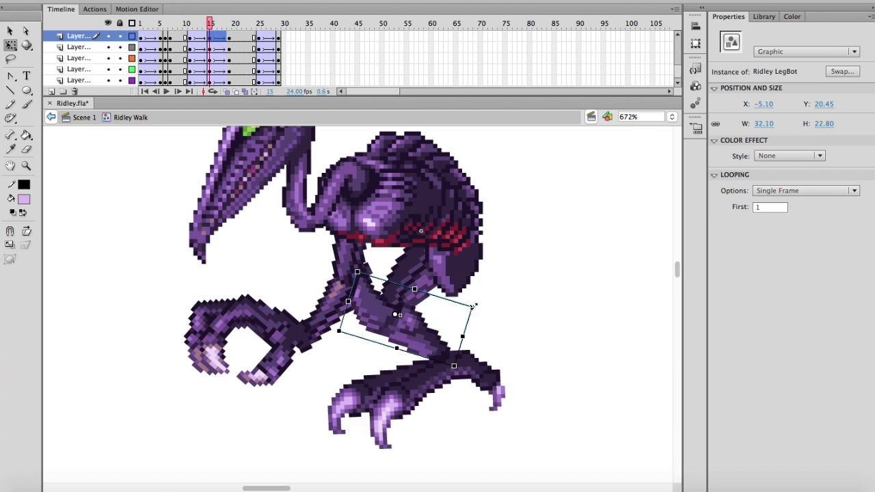
# Compare the rear foot and ankle across frames 11 to 19 with the overlapping wing and limb layers hidden.
pyautogui.moveTo(190, 24); pyautogui.dragTo(230, 70)
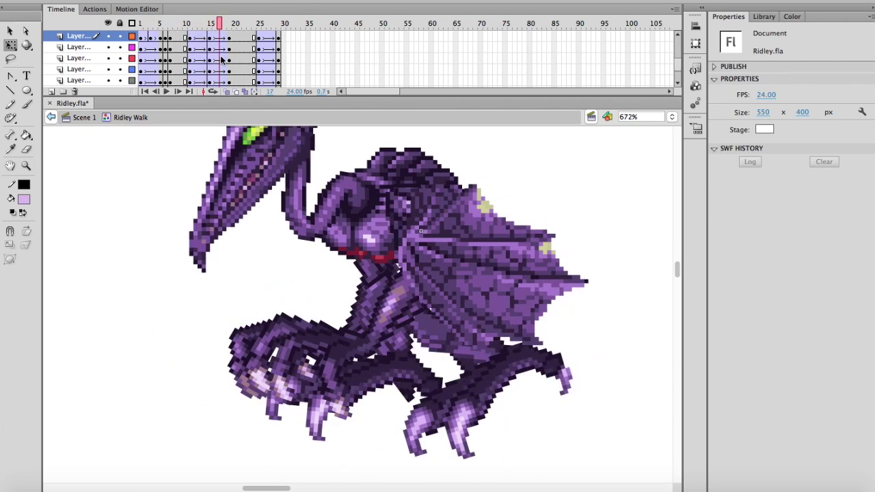
pyautogui.click(586, 340)
pyautogui.moveTo(230, 24); pyautogui.dragTo(190, 54)
pyautogui.click(550, 366)
pyautogui.click(211, 59)
pyautogui.click(430, 386)
pyautogui.click(108, 47)
pyautogui.scroll(-5, 108, 59)
pyautogui.click(506, 386)
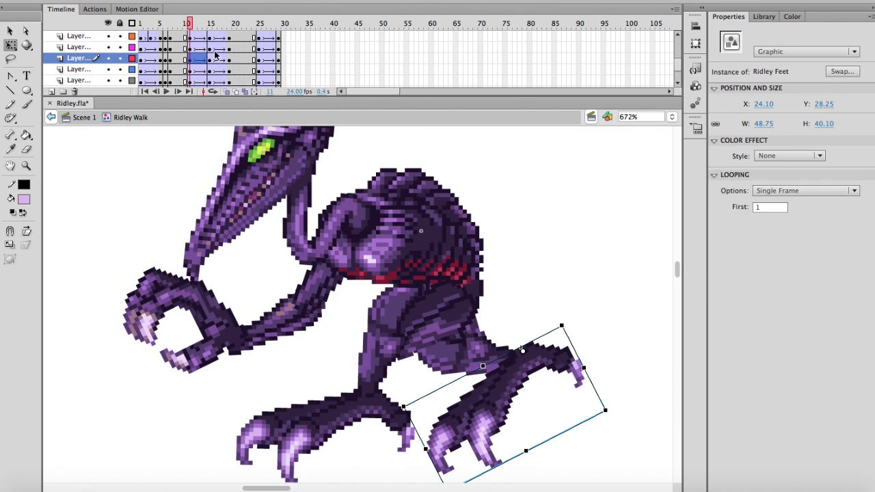
# Adjust the rear lower leg and foot at frames 5, 7 and 19 so they meet cleanly at the ankle.
pyautogui.moveTo(190, 24); pyautogui.dragTo(160, 35)
pyautogui.click(507, 364)
pyautogui.moveTo(526, 371); pyautogui.dragTo(521, 371)
pyautogui.moveTo(160, 24); pyautogui.dragTo(170, 27)
pyautogui.click(508, 383)
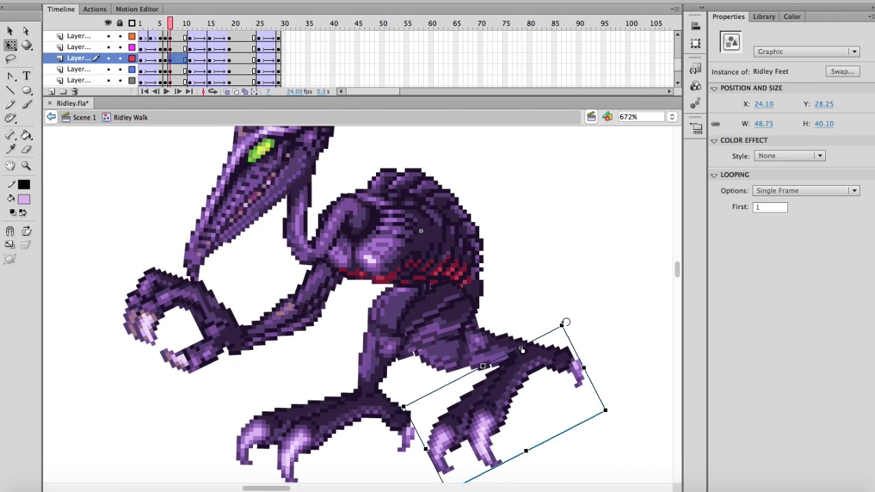
pyautogui.moveTo(566, 322); pyautogui.dragTo(558, 317)
pyautogui.moveTo(170, 24); pyautogui.dragTo(165, 80)
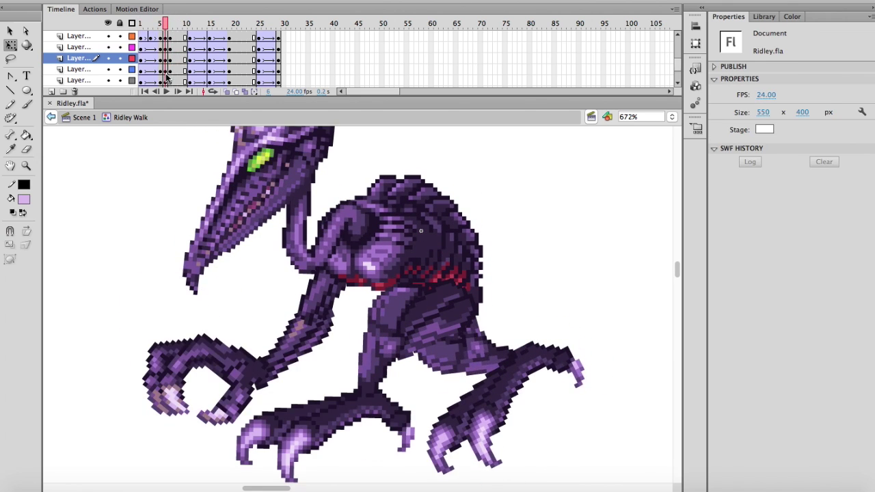
pyautogui.click(465, 347)
pyautogui.moveTo(166, 25); pyautogui.dragTo(229, 57)
pyautogui.click(536, 385)
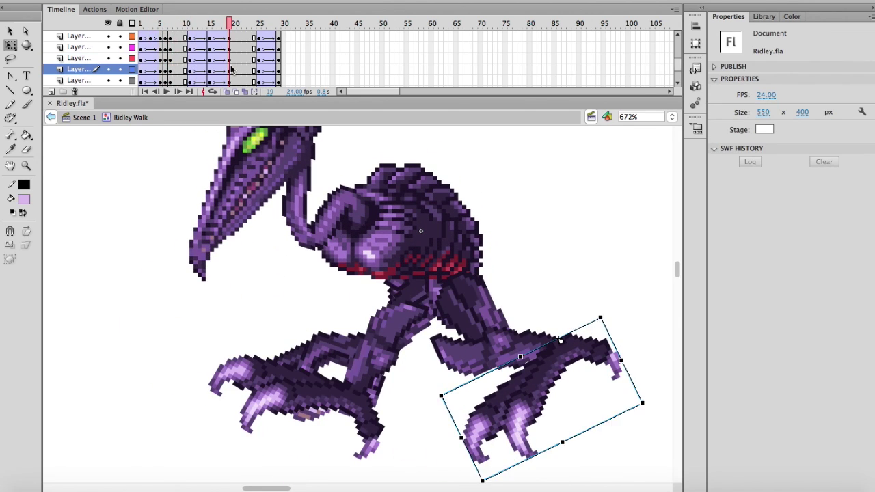
# Insert keyframes at frame 20 and rotate the front foot flat onto the ground.
pyautogui.click(234, 25)
pyautogui.press('F6')
pyautogui.click(160, 305)
pyautogui.click(305, 400)
pyautogui.moveTo(239, 316); pyautogui.dragTo(224, 348)
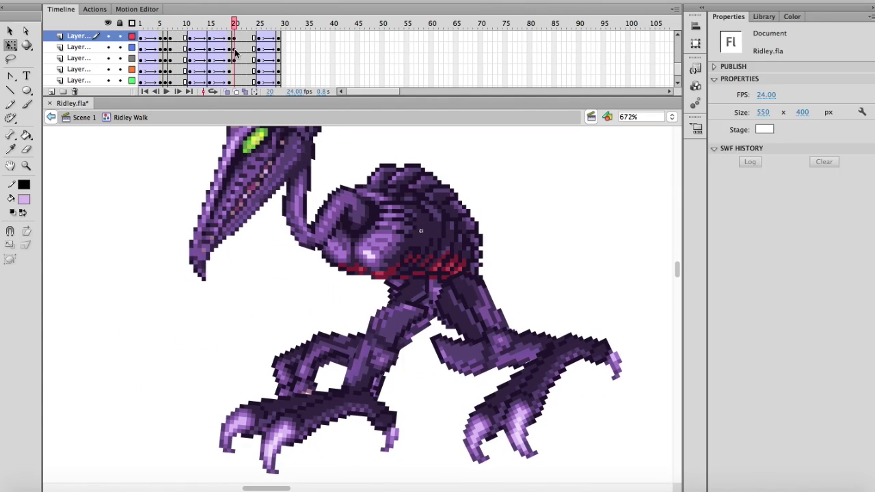
# Show the hidden layers again and lock both foot layers at frame 20.
pyautogui.click(233, 48)
pyautogui.moveTo(109, 36); pyautogui.dragTo(108, 69)
pyautogui.click(294, 417)
pyautogui.click(120, 36)
pyautogui.click(520, 404)
pyautogui.click(120, 36)
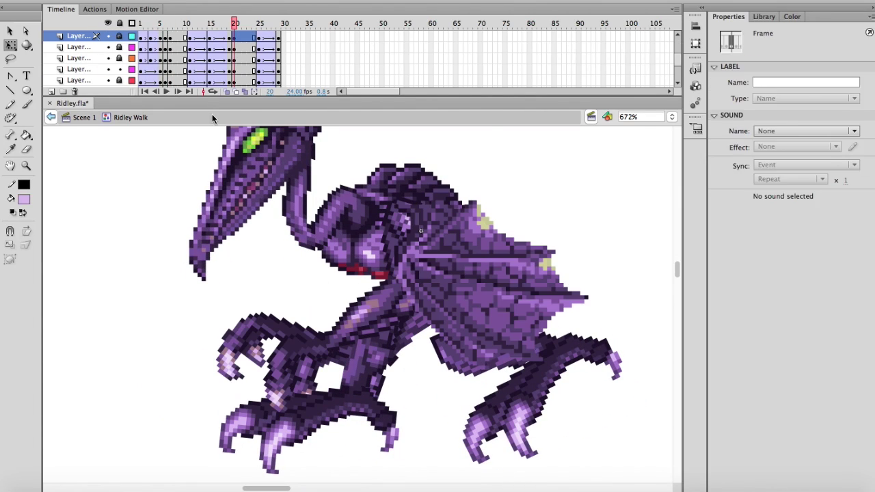
pyautogui.press('super+a')
pyautogui.moveTo(428, 243); pyautogui.dragTo(427, 264)
pyautogui.click(250, 49)
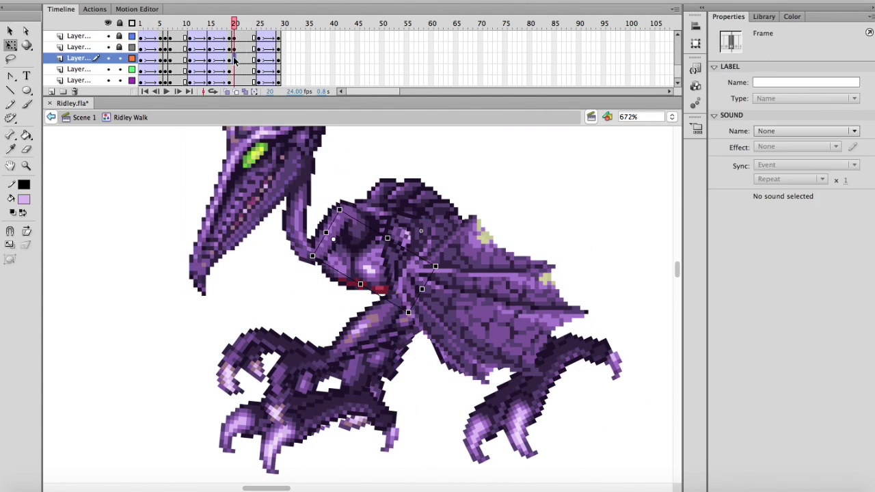
pyautogui.press('super+z')
# Lower all the unlocked body parts at frame 20 toward the planted feet.
pyautogui.moveTo(235, 60); pyautogui.dragTo(235, 89)
pyautogui.click(233, 24)
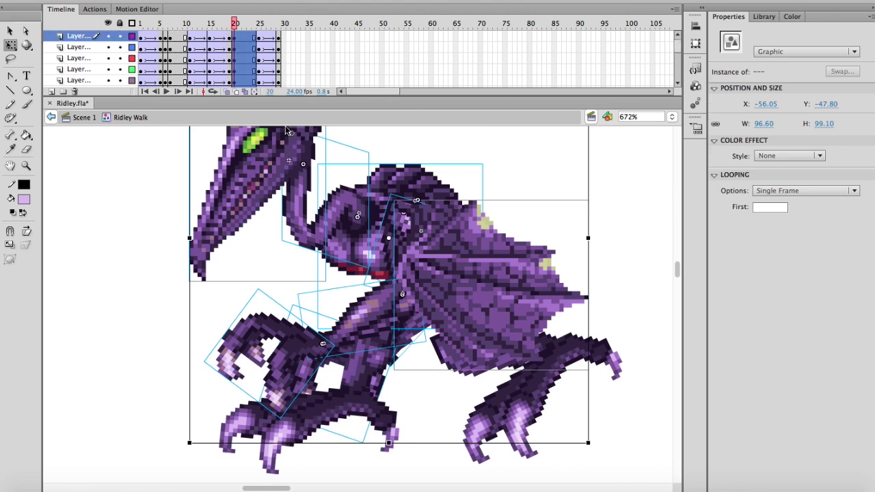
pyautogui.hotkey('shift', 'Down')
pyautogui.hotkey('shift', 'Down')
pyautogui.hotkey('shift', 'Down')
pyautogui.hotkey('shift', 'Down')
# Insert keyframes on all layers at frame 21, raise the body partway back up, and play the walk.
pyautogui.moveTo(238, 47); pyautogui.dragTo(239, 27)
pyautogui.press('F6')
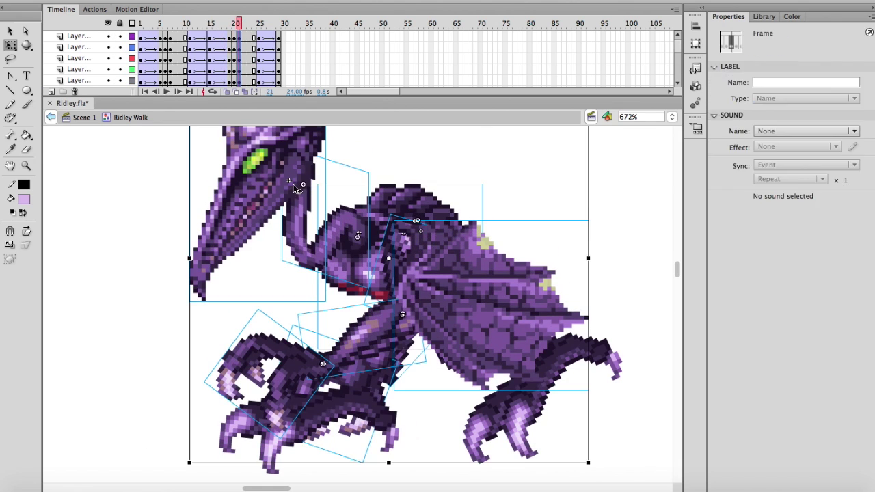
pyautogui.hotkey('shift', 'Up')
pyautogui.hotkey('shift', 'Up')
pyautogui.press('Return')
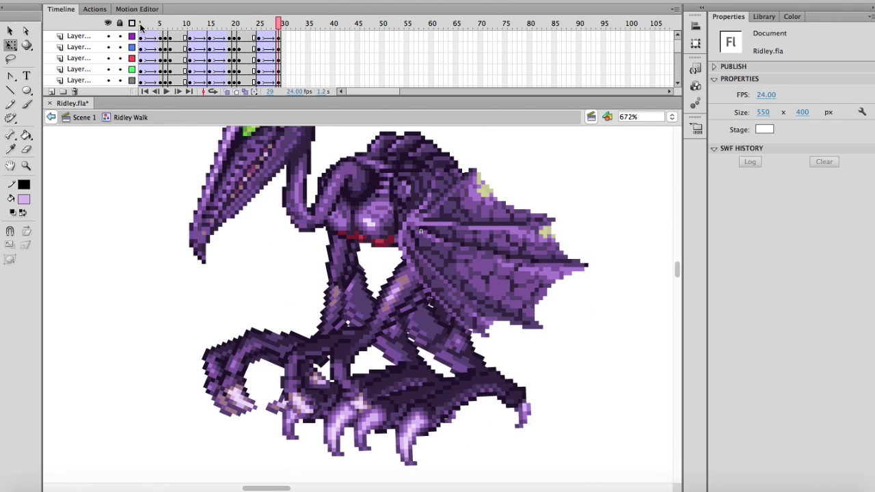
# Copy the frame 1 poses of the rear foot and leg layers onto frame 29 so the walk loops.
pyautogui.click(280, 39)
pyautogui.rightClick(142, 38)
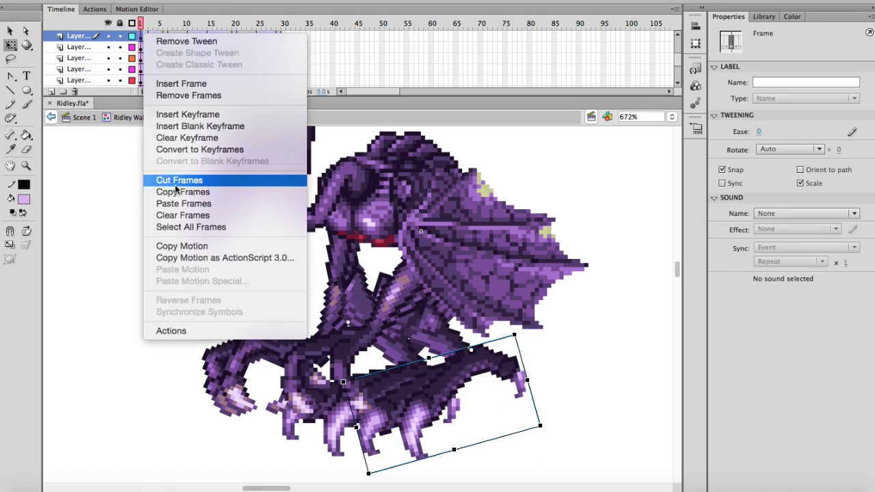
pyautogui.click(178, 192)
pyautogui.rightClick(279, 38)
pyautogui.rightClick(141, 49)
pyautogui.click(175, 205)
pyautogui.rightClick(279, 50)
pyautogui.click(316, 219)
pyautogui.rightClick(141, 59)
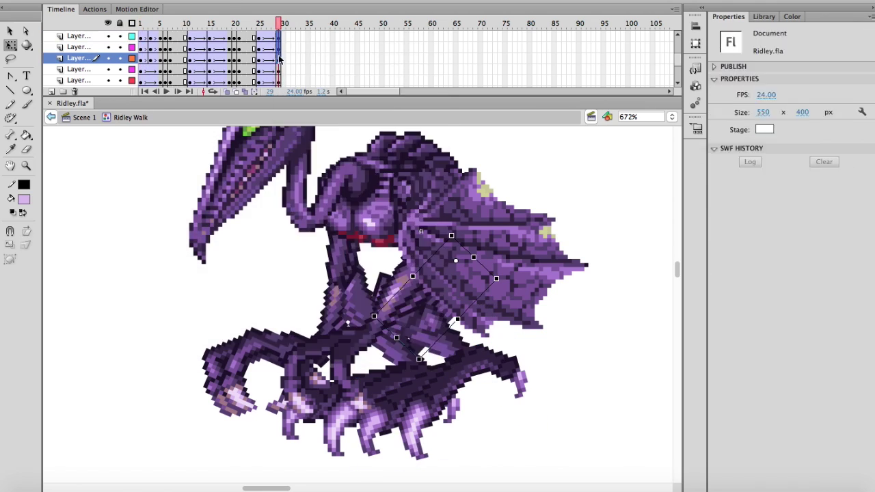
# Stretch the wings downward at frame 20 to strengthen the impact pose.
pyautogui.click(233, 28)
pyautogui.click(479, 316)
pyautogui.click(235, 33)
pyautogui.click(479, 315)
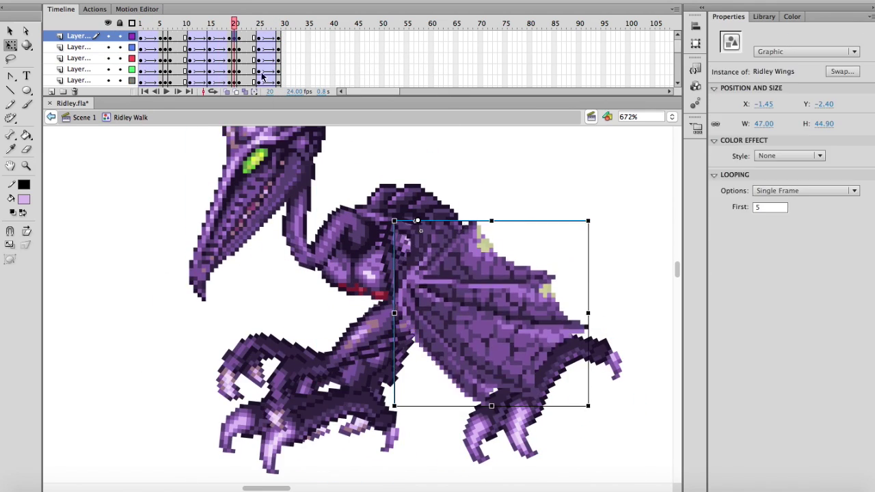
# Tilt and lower the chest and head at frame 20, and adjust the head in the hold after it.
pyautogui.click(357, 235)
pyautogui.click(263, 198)
pyautogui.click(244, 26)
pyautogui.click(263, 199)
pyautogui.click(244, 26)
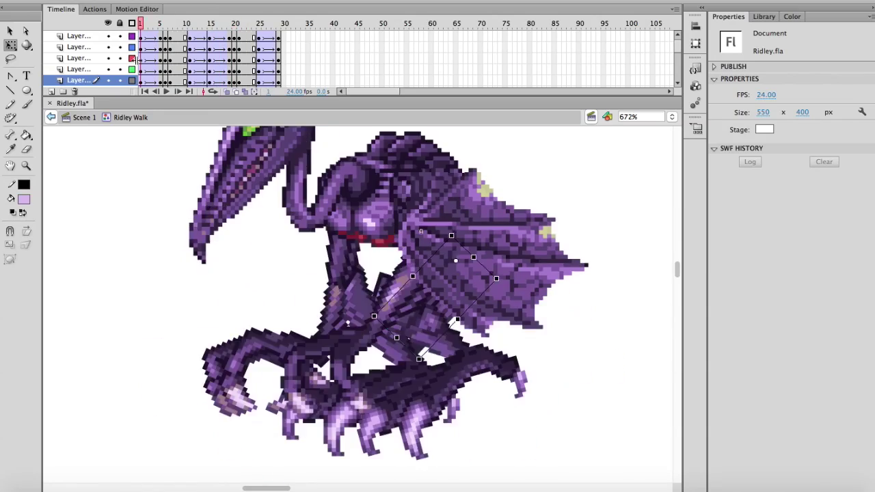
# Adjust the extended arm at frame 11 and flatten the wings vertically at frame 19.
pyautogui.click(189, 35)
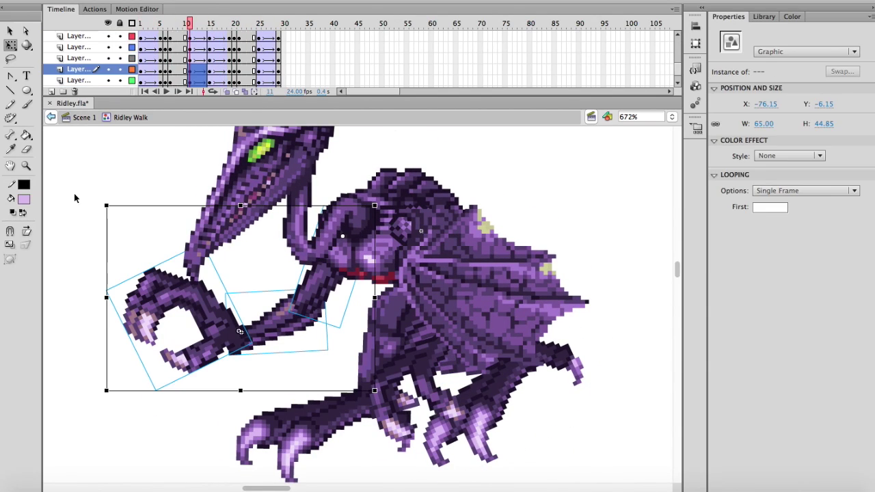
pyautogui.click(417, 288)
pyautogui.click(615, 205)
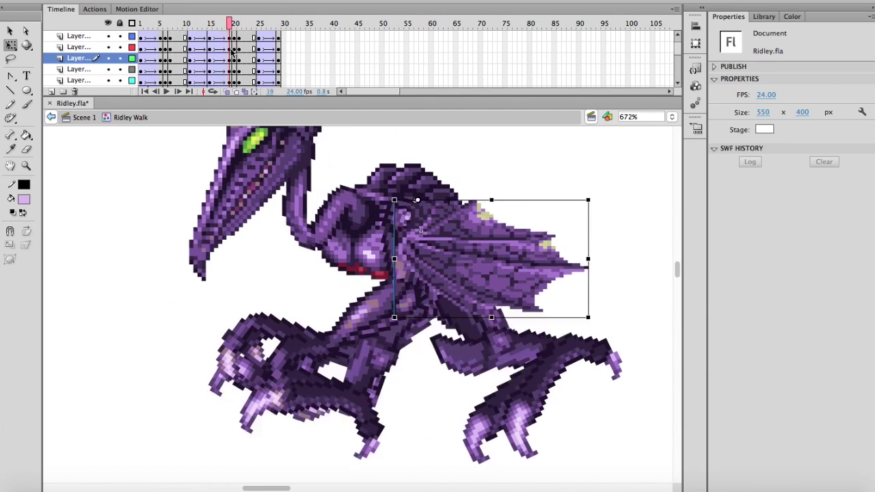
# Rotate the near and far arms with their claws downward at frame 20.
pyautogui.click(232, 52)
pyautogui.click(393, 267)
pyautogui.scroll(-3, 235, 61)
pyautogui.moveTo(234, 59); pyautogui.dragTo(236, 82)
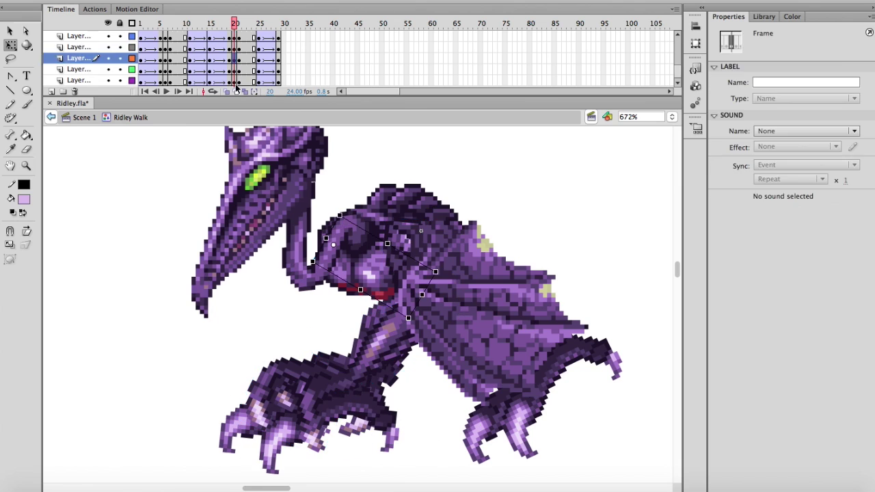
pyautogui.moveTo(357, 339); pyautogui.dragTo(360, 245)
pyautogui.moveTo(465, 467); pyautogui.dragTo(476, 461)
pyautogui.moveTo(234, 70); pyautogui.dragTo(238, 104)
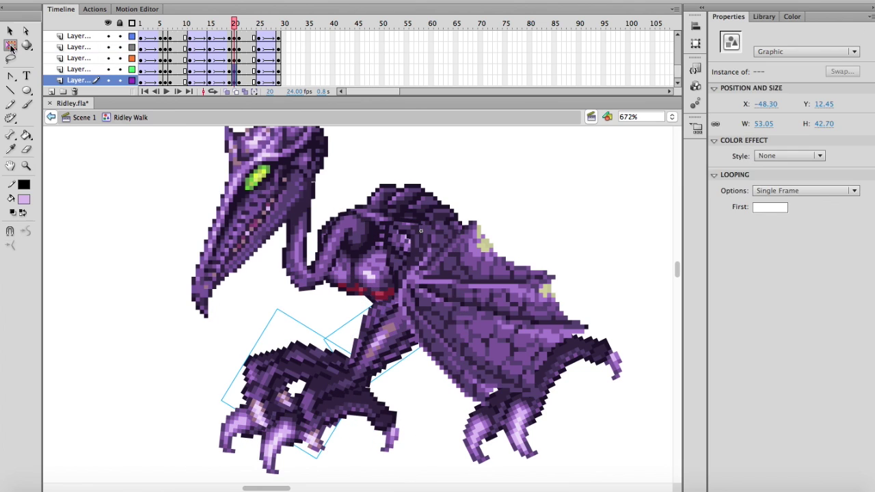
pyautogui.moveTo(234, 24); pyautogui.dragTo(75, 55)
# Paste the frame 24 pose onto frame 25 for the two lowest far-arm layers and restore the classic tween.
pyautogui.click(261, 34)
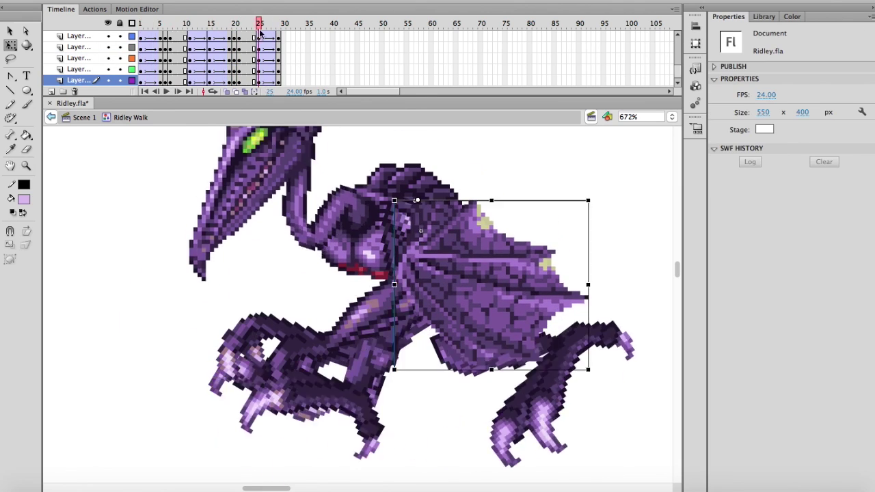
pyautogui.rightClick(256, 76)
pyautogui.click(261, 82)
pyautogui.rightClick(260, 80)
pyautogui.click(279, 112)
pyautogui.click(255, 71)
pyautogui.rightClick(260, 68)
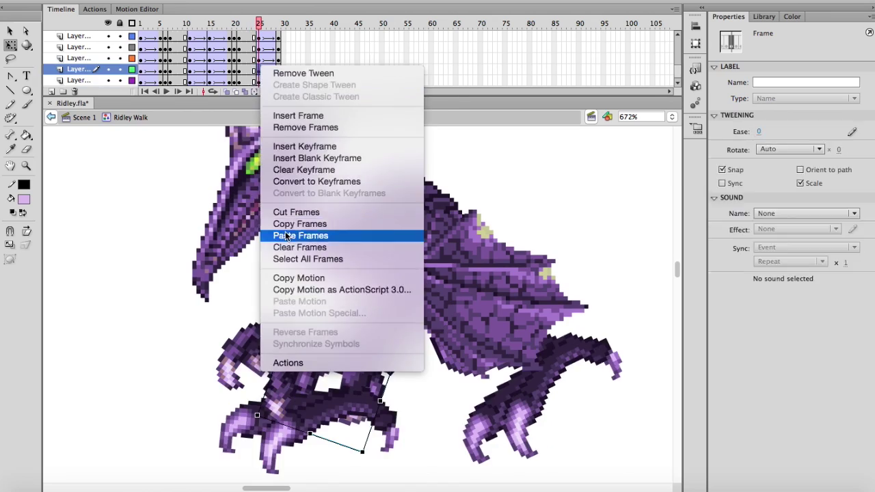
pyautogui.click(283, 236)
# Repeat the frame 24 pose at frame 25 on the next far-arm and front-leg layers, restoring their classic tweens.
pyautogui.click(255, 59)
pyautogui.scroll(2, 258, 60)
pyautogui.click(255, 71)
pyautogui.click(259, 72)
pyautogui.click(255, 60)
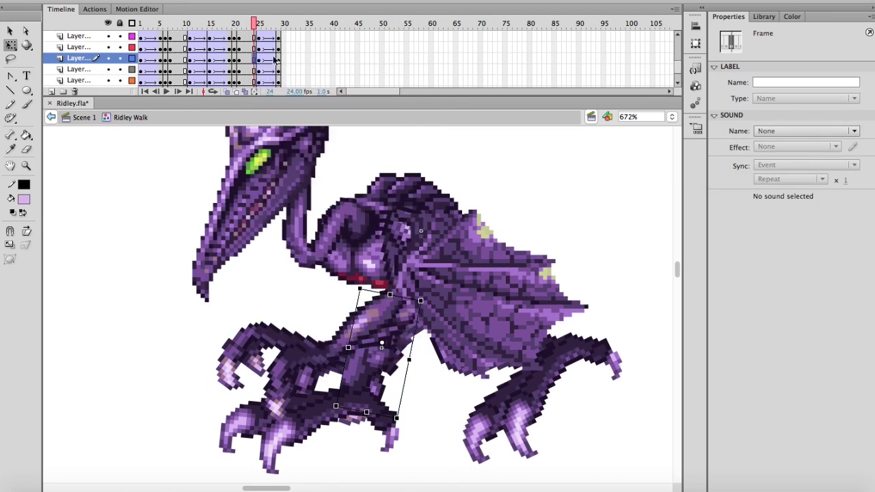
pyautogui.rightClick(260, 57)
pyautogui.click(277, 88)
pyautogui.click(255, 47)
pyautogui.rightClick(259, 46)
pyautogui.click(291, 213)
# Repeat the frame 24 pose at frame 25 on the torso and neighbouring leg layers, restoring their classic tweens.
pyautogui.scroll(2, 258, 51)
pyautogui.rightClick(259, 68)
pyautogui.click(255, 60)
pyautogui.rightClick(260, 56)
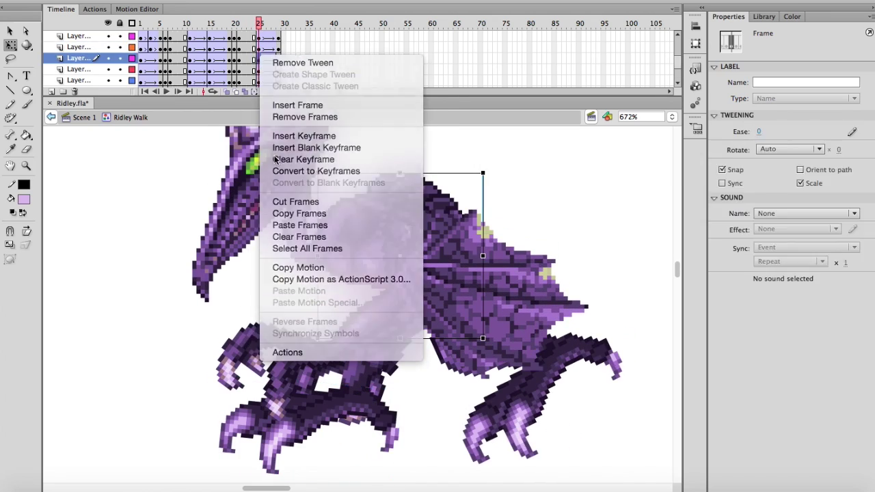
pyautogui.click(286, 225)
pyautogui.scroll(2, 259, 61)
pyautogui.click(255, 70)
pyautogui.rightClick(259, 67)
pyautogui.click(277, 98)
pyautogui.rightClick(259, 56)
pyautogui.click(288, 225)
# Carry the held rear-foot pose and the layer above it over to frame 25 and restore the classic tween.
pyautogui.click(248, 47)
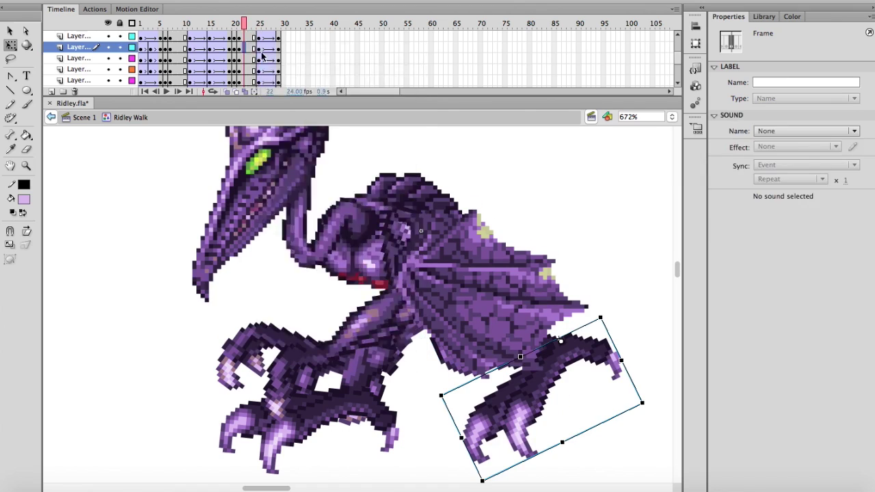
pyautogui.rightClick(259, 46)
pyautogui.click(288, 216)
pyautogui.scroll(2, 259, 60)
pyautogui.rightClick(259, 54)
pyautogui.click(277, 84)
pyautogui.rightClick(260, 46)
pyautogui.click(291, 215)
pyautogui.scroll(2, 258, 58)
# Carry the held head pose and the layer above it over to frame 25.
pyautogui.rightClick(251, 58)
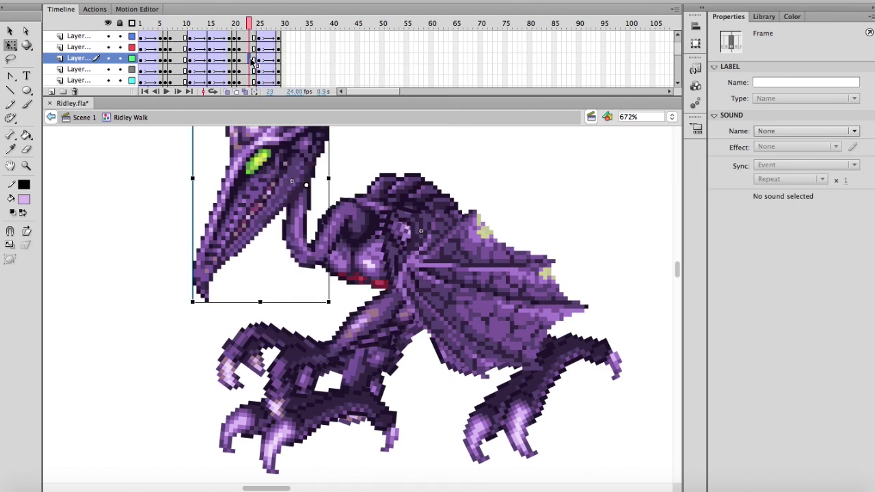
pyautogui.rightClick(259, 57)
pyautogui.rightClick(259, 46)
pyautogui.click(298, 216)
pyautogui.scroll(1, 254, 49)
# Paste the held near-claw and wing poses onto frame 25, restore the claw's classic tween, and play the walk.
pyautogui.rightClick(251, 47)
pyautogui.click(291, 201)
pyautogui.rightClick(259, 47)
pyautogui.click(299, 214)
pyautogui.rightClick(262, 47)
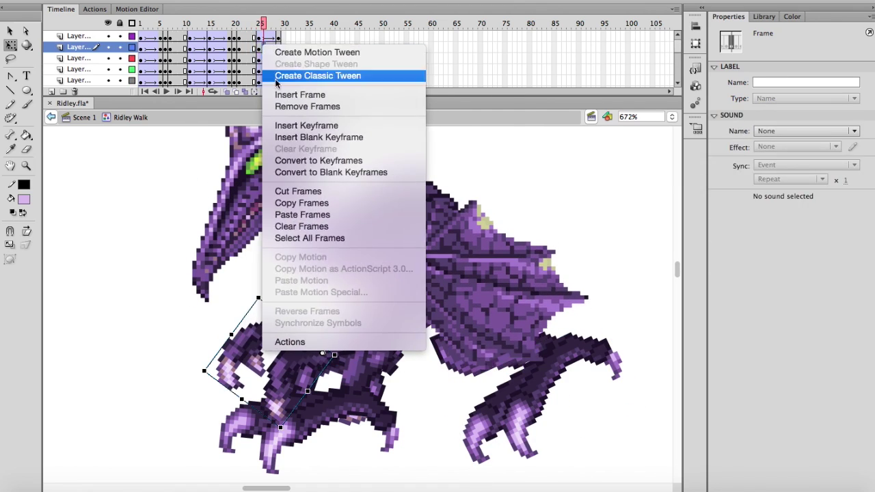
pyautogui.click(277, 76)
pyautogui.rightClick(259, 37)
pyautogui.click(300, 205)
pyautogui.press('Return')
# Hide the wings at frame 25 and reposition the rear leg and foot.
pyautogui.click(475, 312)
pyautogui.press('Delete')
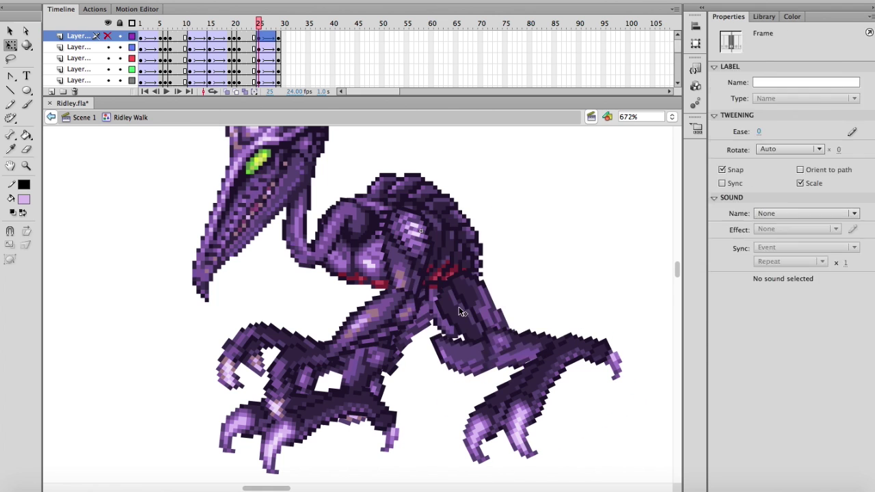
pyautogui.click(547, 369)
pyautogui.moveTo(604, 316); pyautogui.dragTo(587, 307)
pyautogui.click(540, 281)
# Rotate the near and far arms slightly at frame 25 and play the walk.
pyautogui.click(409, 262)
pyautogui.keyDown('shift'); pyautogui.click(372, 317); pyautogui.keyUp('shift')
pyautogui.keyDown('shift'); pyautogui.click(309, 344); pyautogui.keyUp('shift')
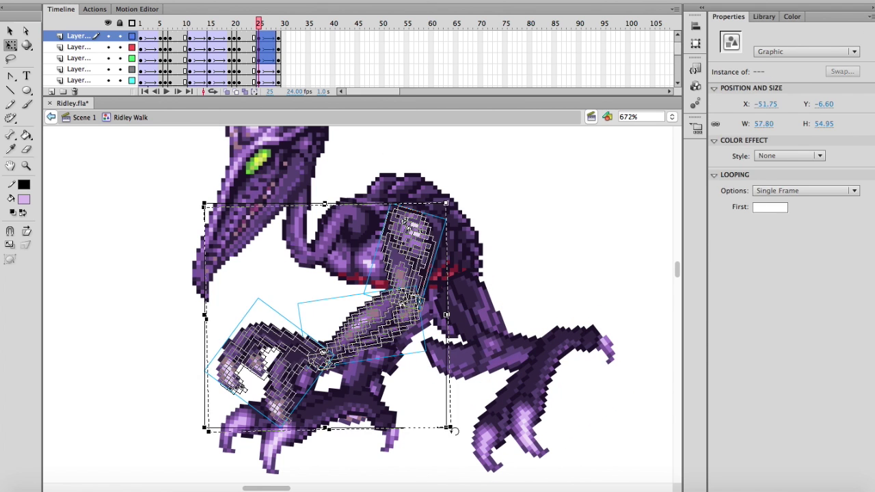
pyautogui.click(388, 313)
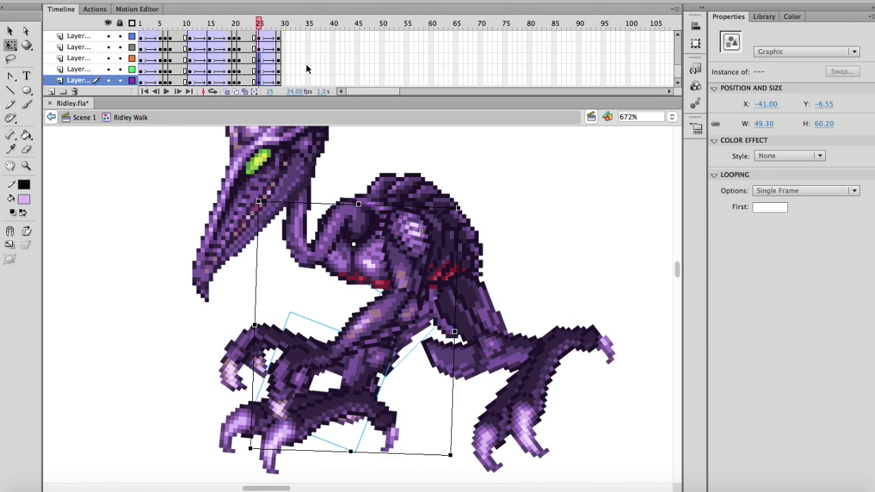
pyautogui.press('Return')
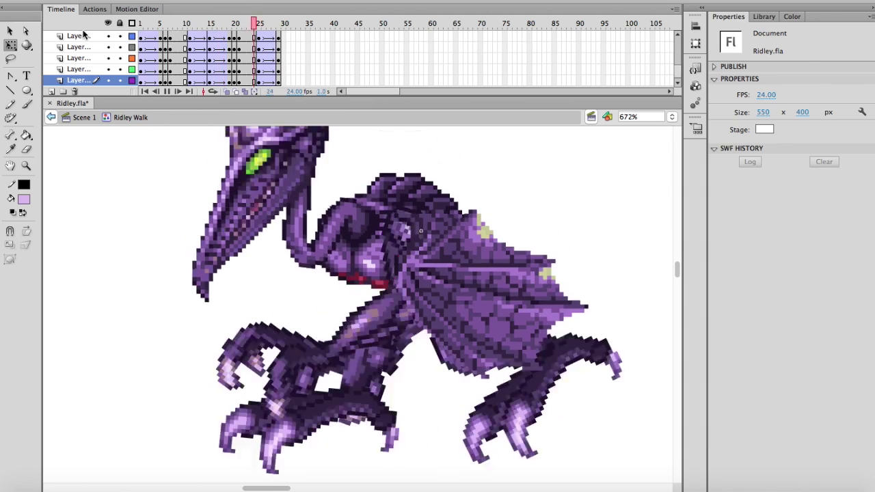
# Extend the holds at frames 24 and 8 by one frame each across all layers and play the walk.
pyautogui.click(254, 24)
pyautogui.press('F5')
pyautogui.moveTo(255, 23); pyautogui.dragTo(92, 24)
pyautogui.press('Return')
pyautogui.click(175, 23)
pyautogui.press('F5')
pyautogui.moveTo(175, 23); pyautogui.dragTo(93, 23)
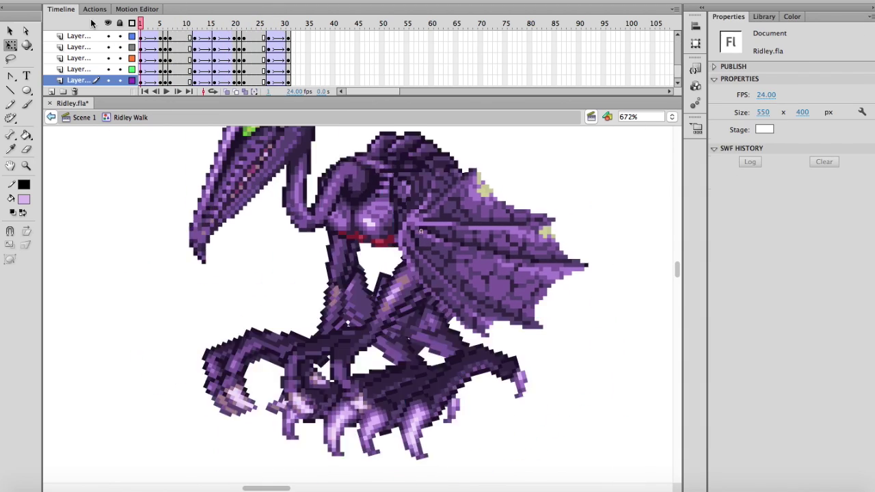
pyautogui.press('Return')
# Lengthen each of the four classic tween spans by one frame across all layers and play the walk.
pyautogui.click(150, 23)
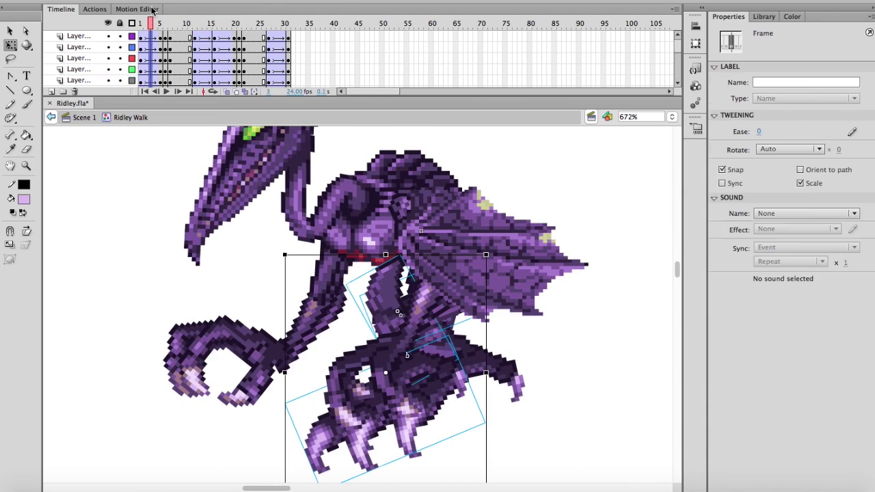
pyautogui.press('F5')
pyautogui.moveTo(148, 24); pyautogui.dragTo(116, 38)
pyautogui.moveTo(200, 26); pyautogui.dragTo(206, 43)
pyautogui.moveTo(224, 81); pyautogui.dragTo(210, 36)
pyautogui.press('F5')
pyautogui.press('F5')
pyautogui.moveTo(294, 81); pyautogui.dragTo(294, 36)
pyautogui.press('F5')
pyautogui.click(145, 24)
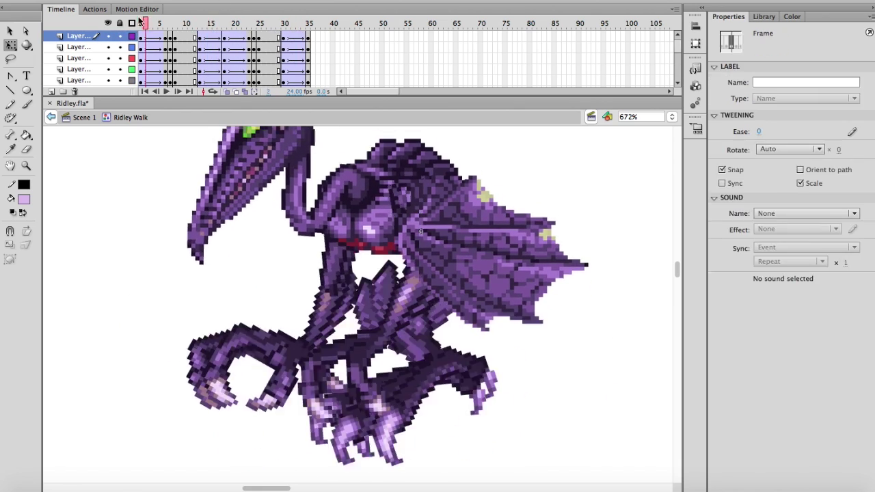
pyautogui.press('Return')
pyautogui.press('Return')
# Lock the foot and lower-leg layers at frame 24.
pyautogui.click(255, 24)
pyautogui.click(518, 417)
pyautogui.click(120, 36)
pyautogui.click(280, 424)
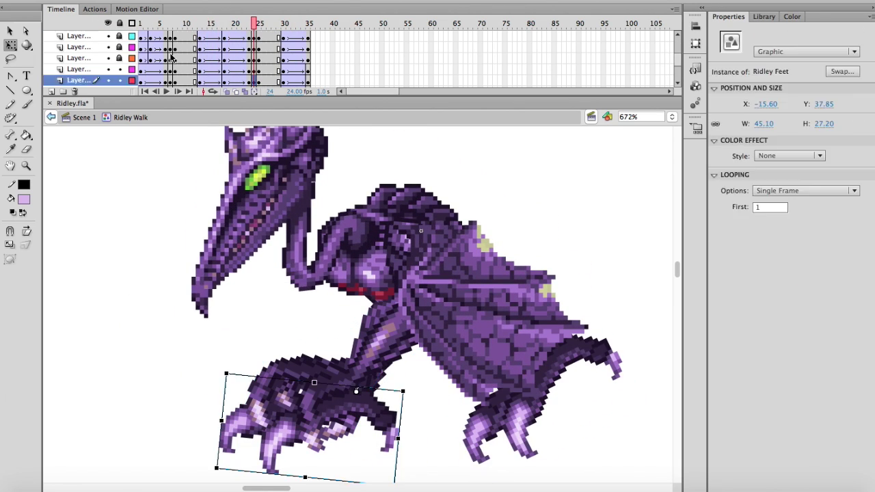
pyautogui.click(120, 80)
pyautogui.scroll(-4, 119, 69)
pyautogui.press('super+a')
pyautogui.click(120, 47)
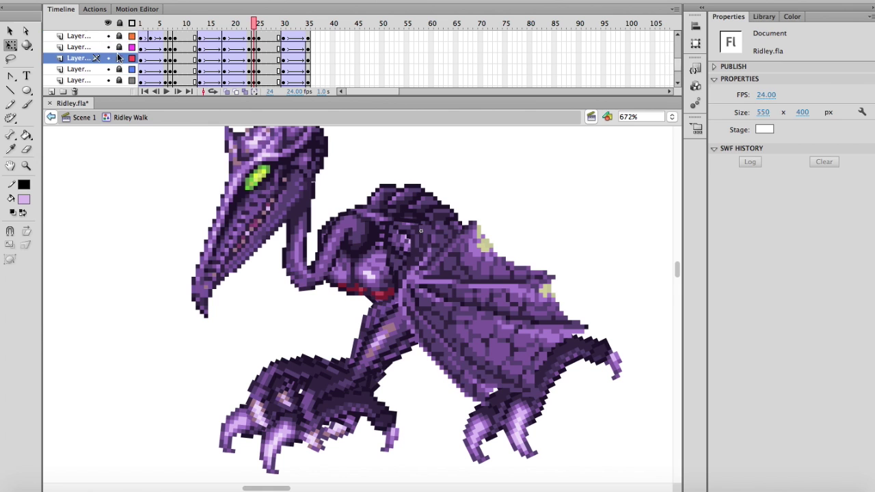
pyautogui.moveTo(161, 159); pyautogui.dragTo(565, 404)
pyautogui.press('Up')
pyautogui.press('Up')
pyautogui.press('Up')
pyautogui.press('Up')
pyautogui.press('super+z')
pyautogui.press('super+z')
pyautogui.press('super+z')
pyautogui.press('super+z')
# Nudge the unlocked body parts up two small steps at frame 24 and play the walk.
pyautogui.moveTo(179, 183); pyautogui.dragTo(573, 428)
pyautogui.moveTo(255, 25); pyautogui.dragTo(254, 46)
pyautogui.moveTo(179, 183); pyautogui.dragTo(596, 426)
pyautogui.press('Up')
pyautogui.press('Up')
pyautogui.moveTo(254, 24); pyautogui.dragTo(249, 47)
pyautogui.press('Return')
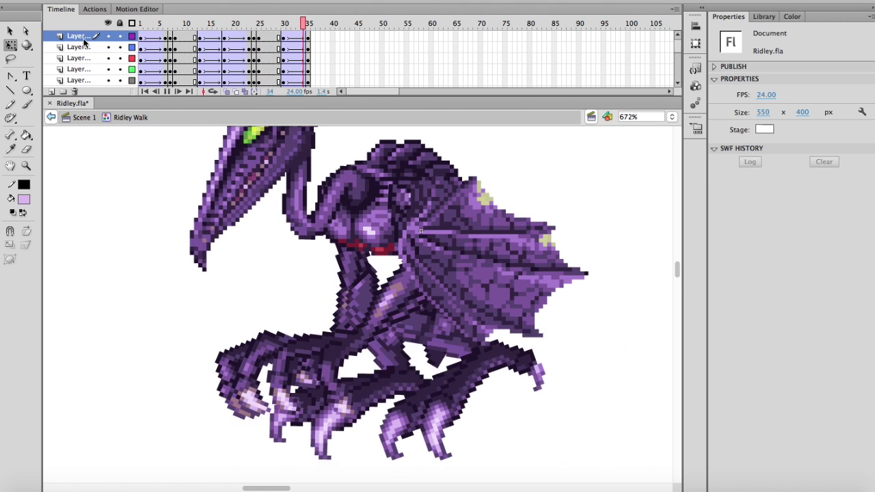
pyautogui.keyDown('alt'); pyautogui.click(332, 264); pyautogui.keyUp('alt')
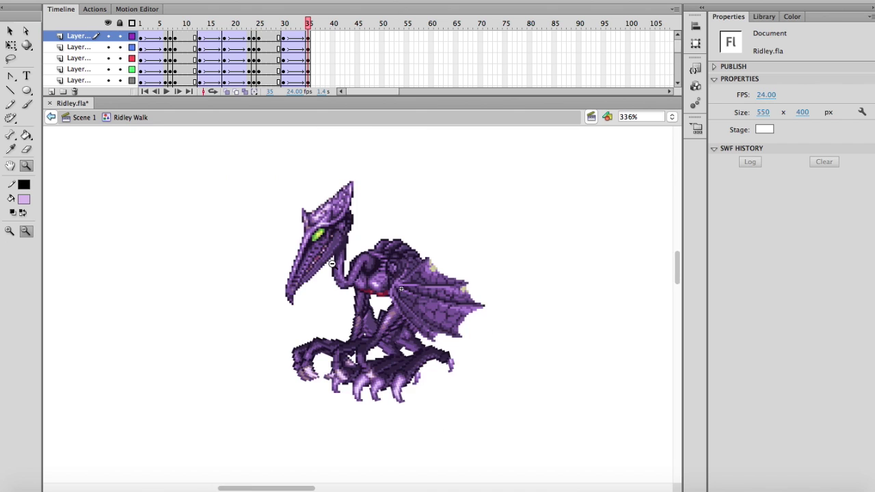
pyautogui.moveTo(535, 427); pyautogui.dragTo(534, 427)
pyautogui.scroll(1, 337, 300)
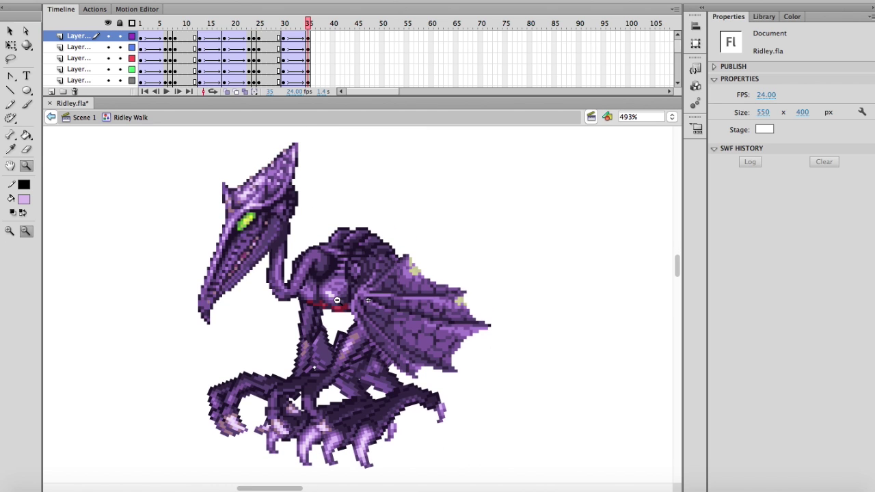
pyautogui.hscroll(-2, 338, 303)
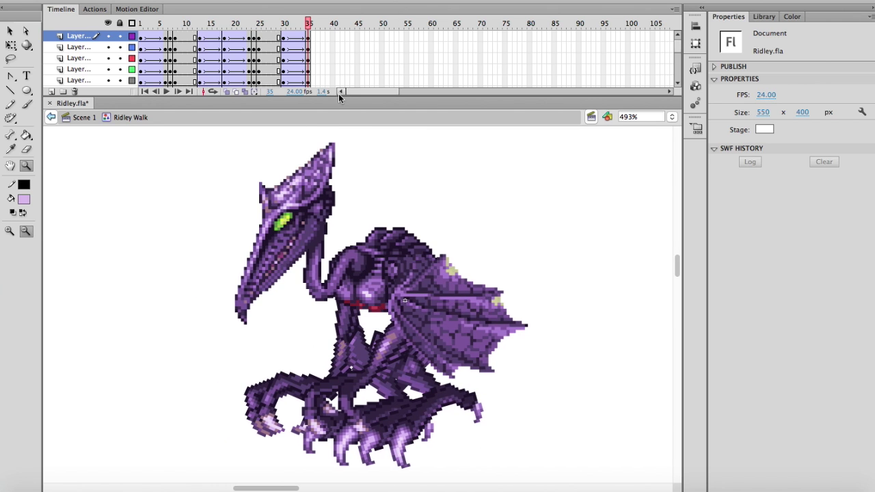
# Return to the main scene and preview the walk cycle on the stage in a test movie.
pyautogui.moveTo(309, 23); pyautogui.dragTo(118, 22)
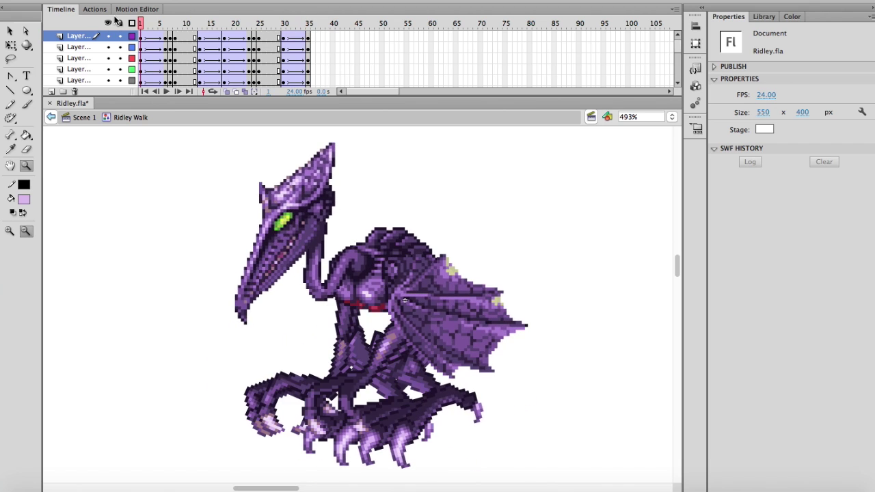
pyautogui.click(84, 118)
pyautogui.click(381, 268)
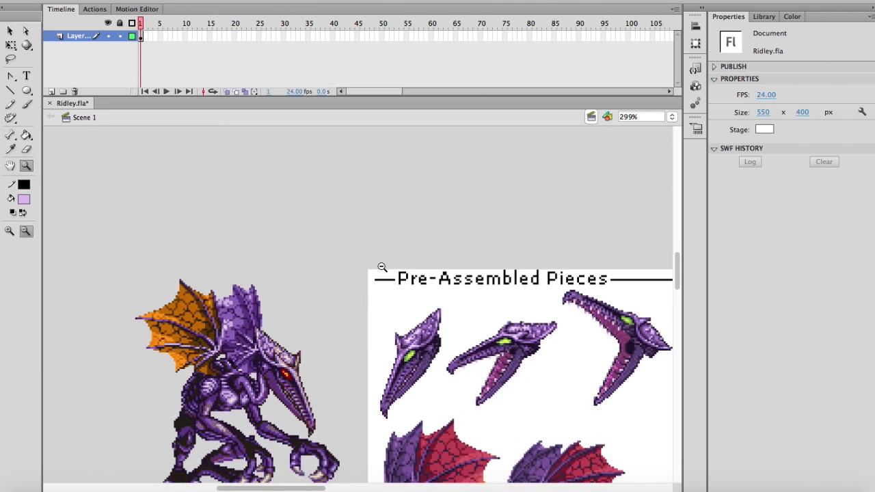
pyautogui.scroll(-5, 381, 268)
pyautogui.hscroll(4, 381, 267)
pyautogui.click(380, 267)
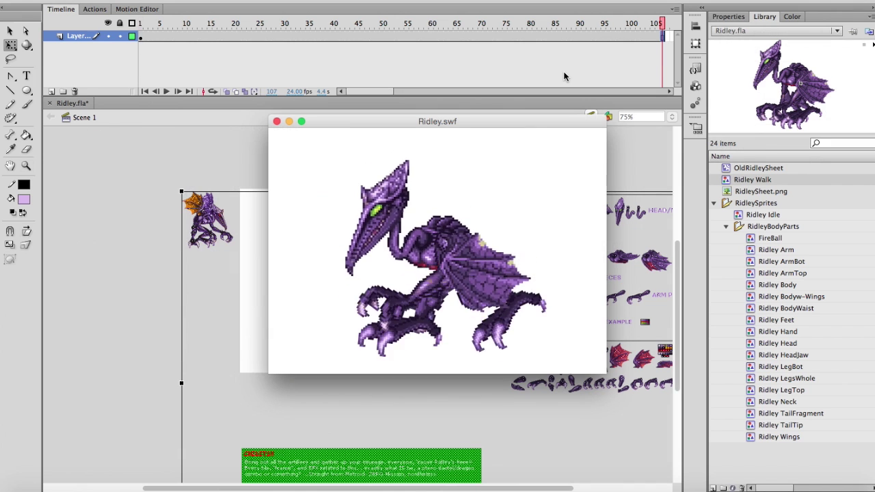
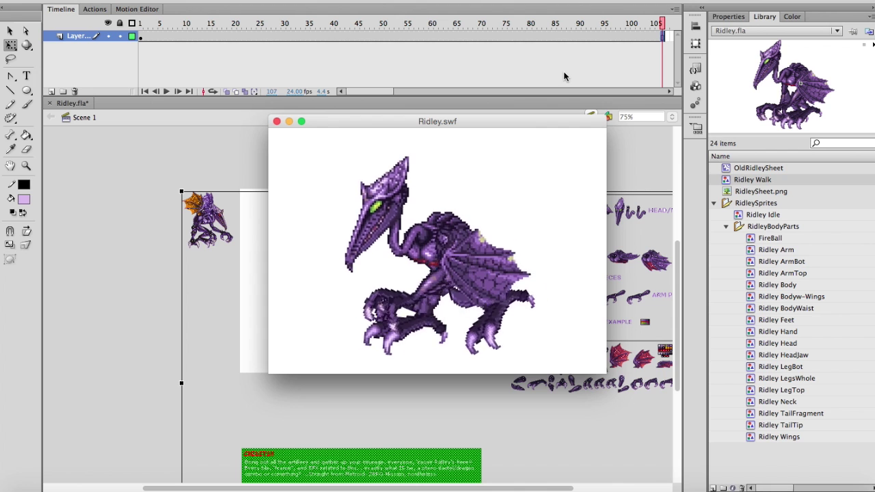
pyautogui.click(276, 122)
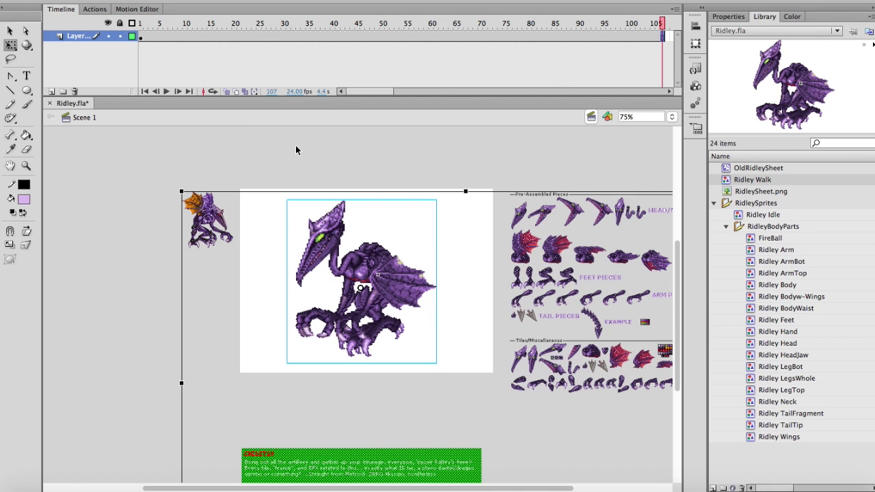
# Undo the test placement of the walk so the sprite sheet and one-frame main timeline are restored.
pyautogui.press('super+z')
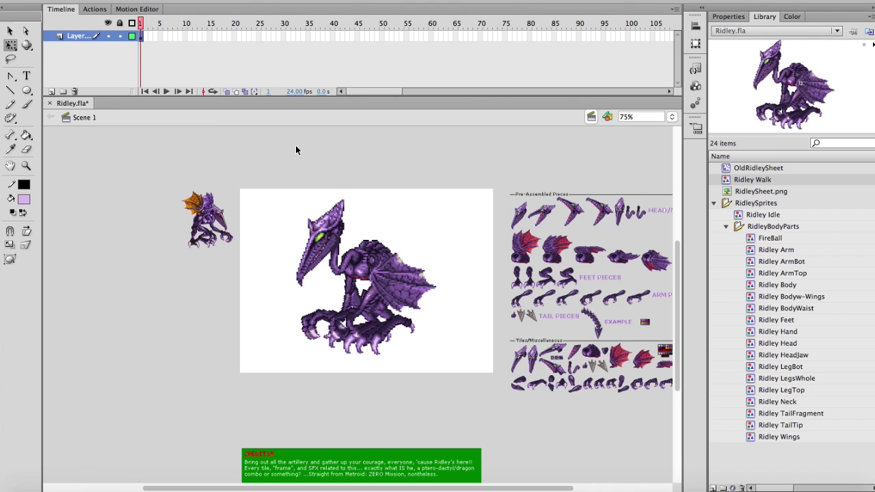
pyautogui.click(296, 147)
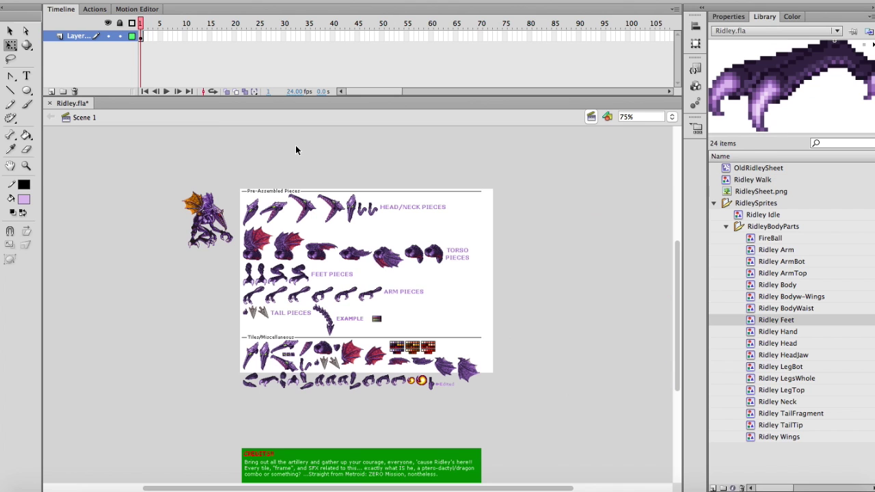
pyautogui.click(726, 182)
pyautogui.moveTo(496, 200); pyautogui.dragTo(463, 168)
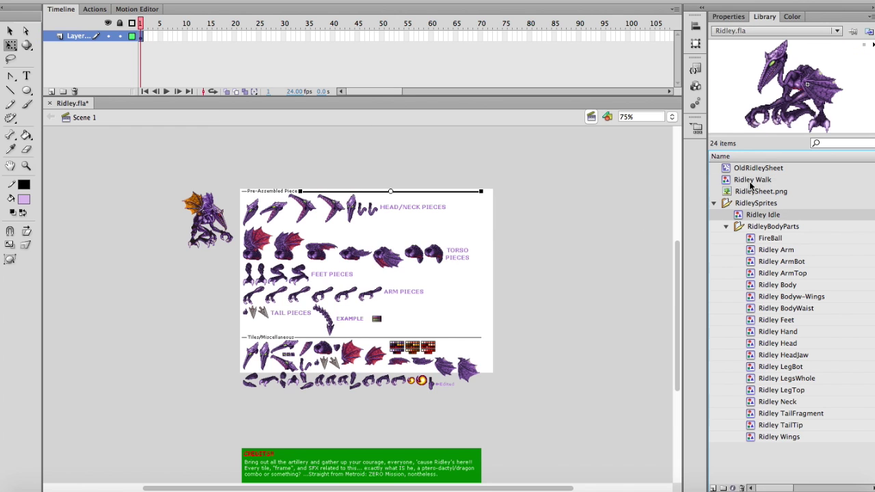
# Move the Ridley Walk symbol into the RidleySprites folder and duplicate Ridley Idle as "Ridley Roar".
pyautogui.moveTo(751, 182); pyautogui.dragTo(765, 217)
pyautogui.click(759, 205)
pyautogui.rightClick(760, 205)
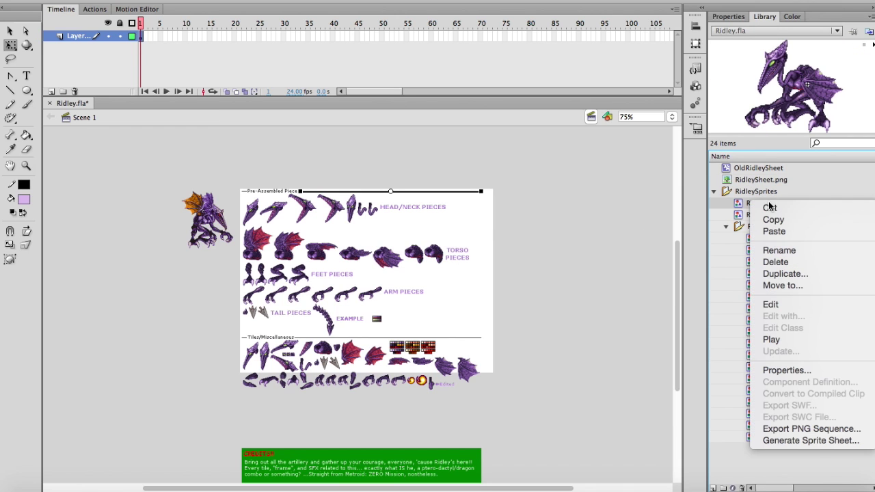
pyautogui.click(786, 274)
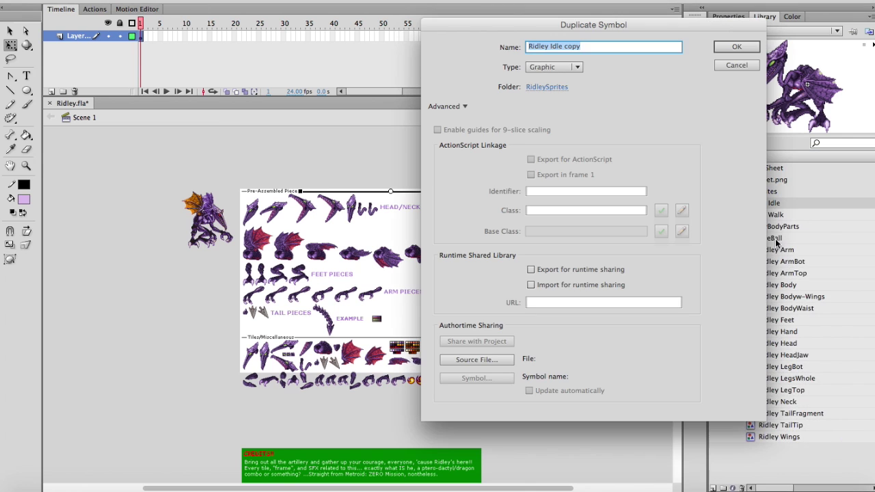
pyautogui.moveTo(597, 46); pyautogui.dragTo(550, 46)
pyautogui.write('Roa')
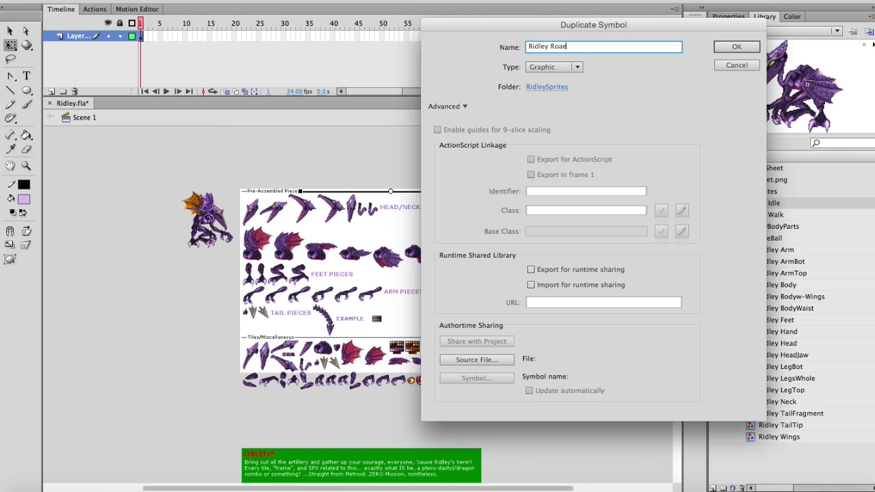
pyautogui.write('r')
pyautogui.press('Return')
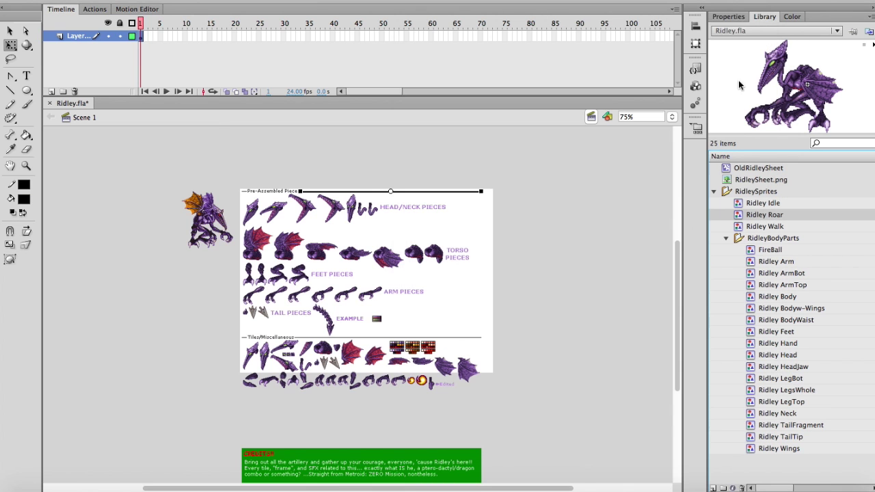
# Open the Ridley Roar symbol for editing and remove every frame after frame 1 across all layers.
pyautogui.doubleClick(738, 216)
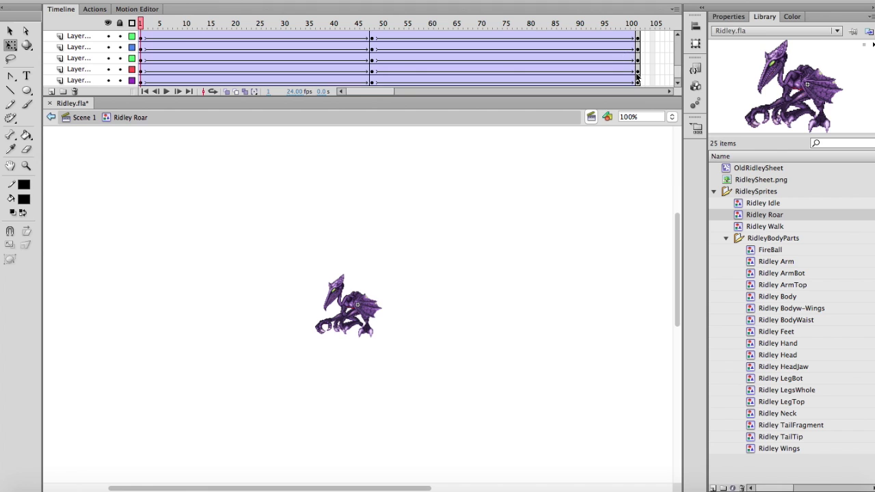
pyautogui.moveTo(638, 80); pyautogui.dragTo(401, 69)
pyautogui.moveTo(331, 63); pyautogui.dragTo(145, 36)
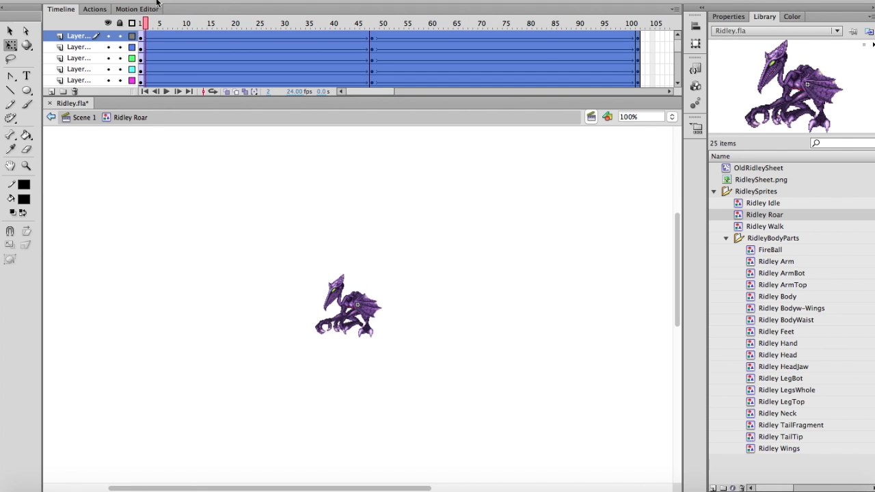
pyautogui.hotkey('shift', 'F5')
pyautogui.click(217, 163)
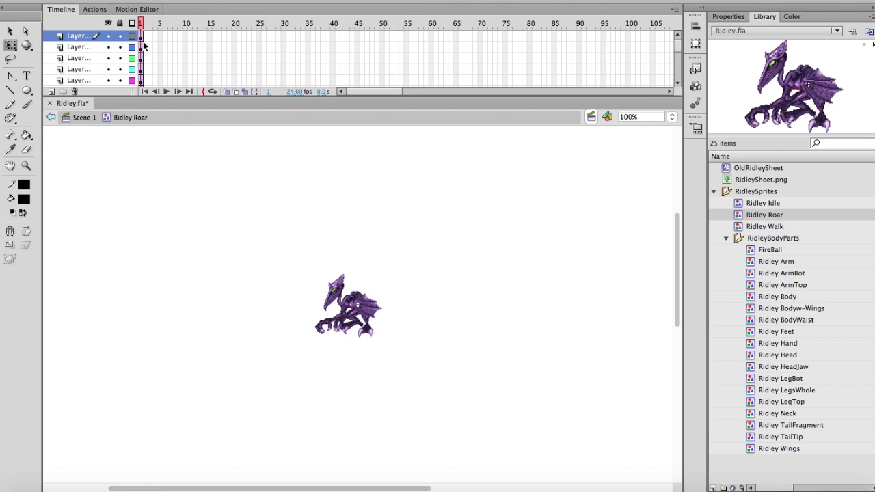
# Remove the leftover tweens from frame 1 on all layers of Ridley Roar.
pyautogui.scroll(-8, 151, 56)
pyautogui.moveTo(141, 82); pyautogui.dragTo(144, 35)
pyautogui.rightClick(144, 37)
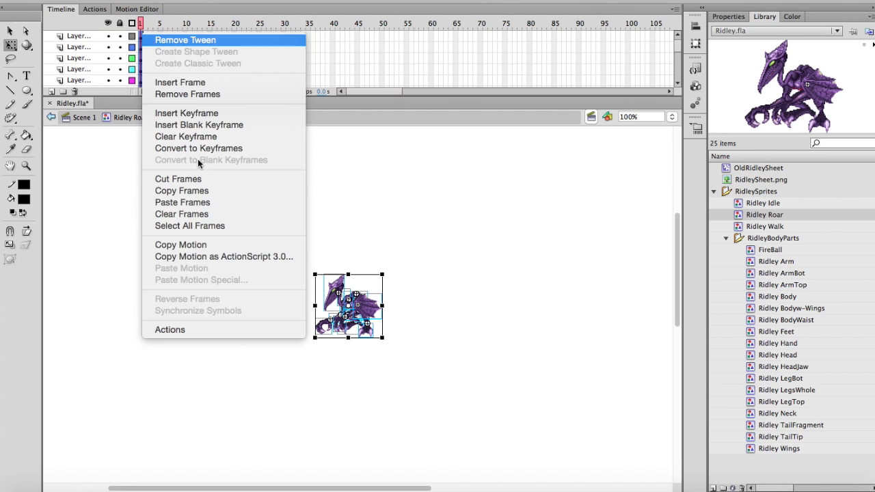
pyautogui.click(261, 217)
# Insert keyframes at frame 2 across all layers of Ridley Roar.
pyautogui.click(26, 166)
pyautogui.moveTo(281, 267); pyautogui.dragTo(413, 362)
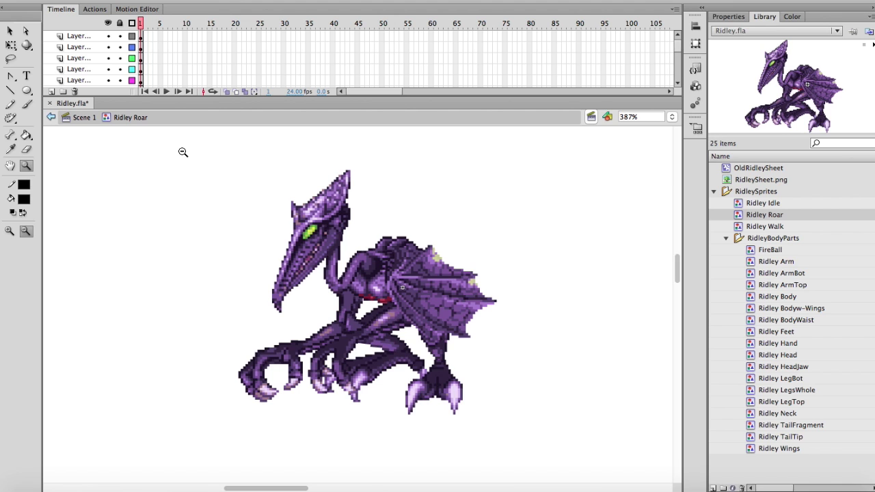
pyautogui.press('v')
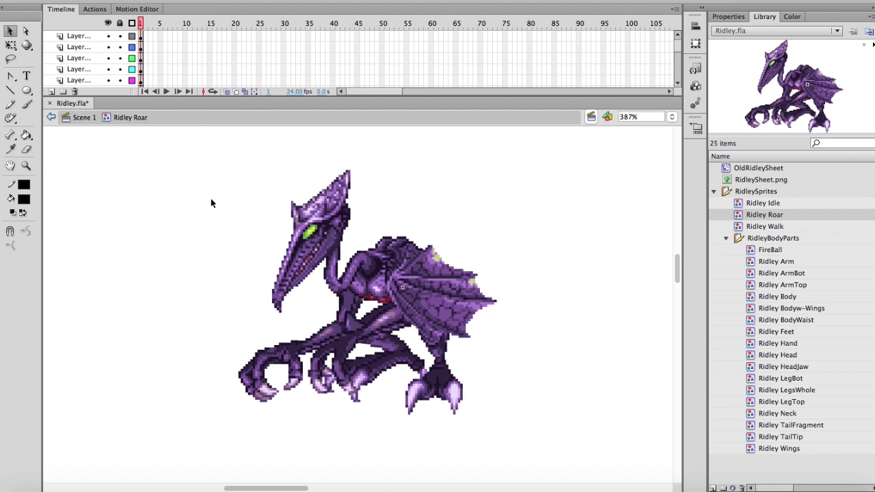
pyautogui.scroll(-10, 142, 36)
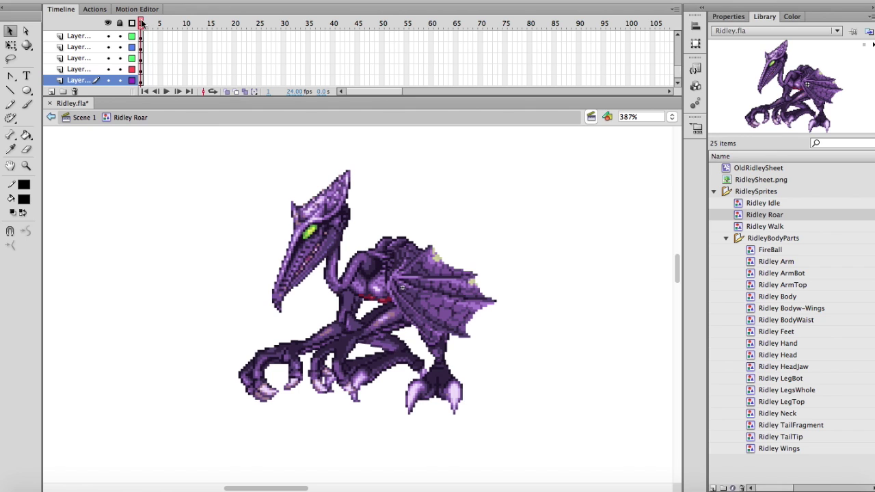
pyautogui.moveTo(146, 80); pyautogui.dragTo(145, 2)
pyautogui.press('F6')
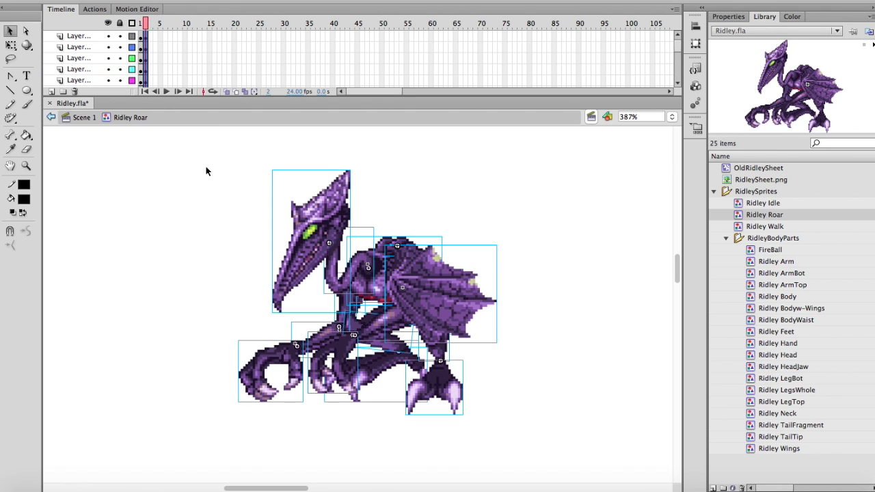
pyautogui.click(206, 167)
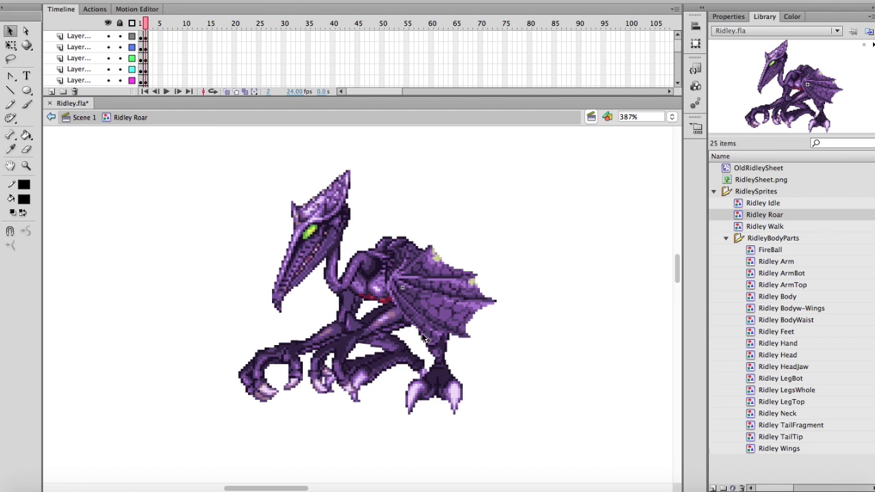
# Identify the foot and leg pieces at frame 2 and lock their layers.
pyautogui.click(444, 373)
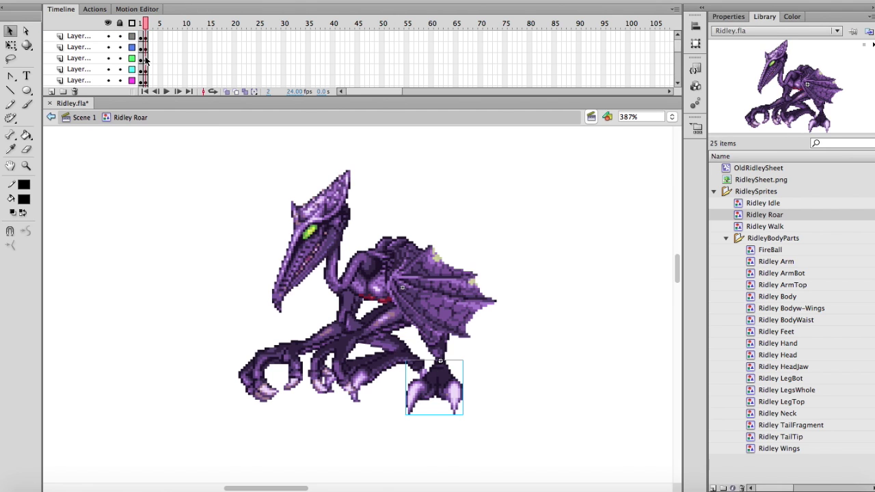
pyautogui.scroll(-5, 146, 63)
pyautogui.scroll(2, 147, 64)
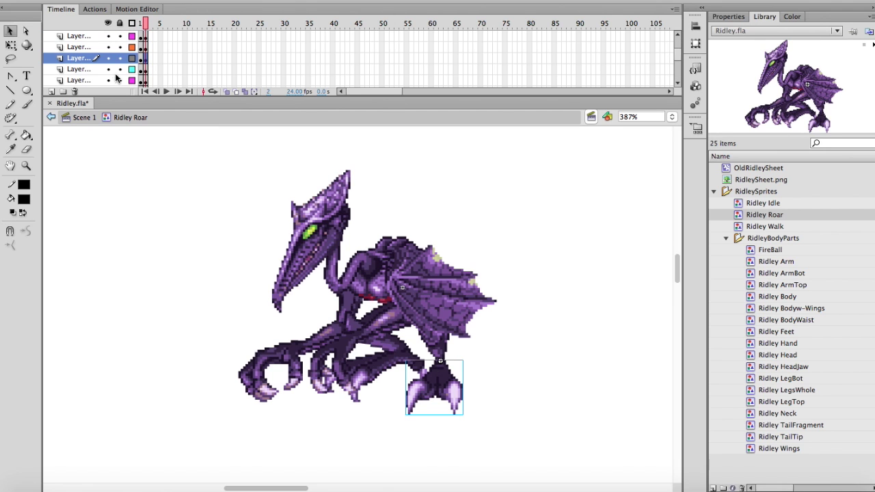
pyautogui.moveTo(120, 81); pyautogui.dragTo(121, 59)
pyautogui.click(384, 355)
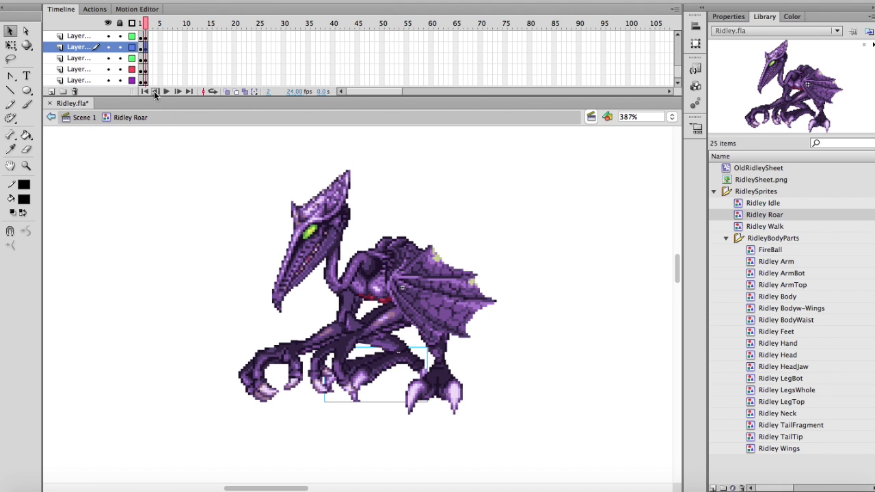
pyautogui.click(108, 58)
pyautogui.click(108, 59)
pyautogui.moveTo(118, 49); pyautogui.dragTo(120, 36)
pyautogui.scroll(2, 122, 48)
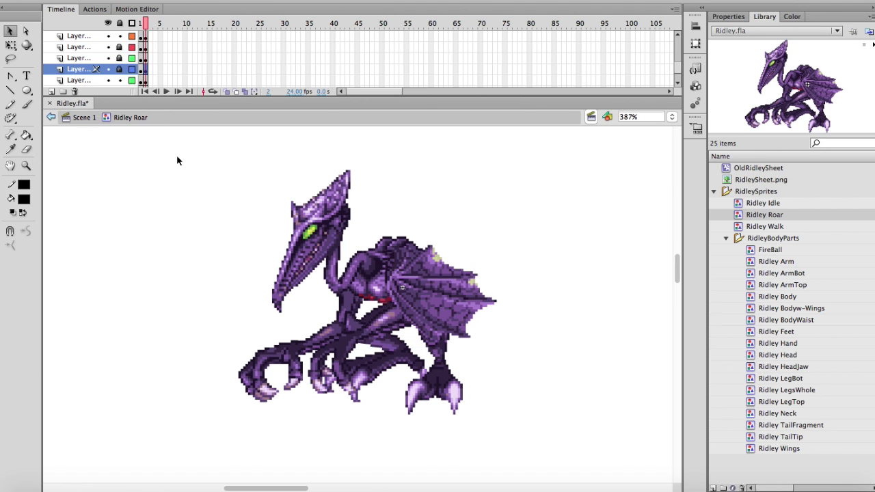
# Raise all unlocked upper-body parts clear above the legs at frame 2.
pyautogui.moveTo(177, 161); pyautogui.dragTo(479, 398)
pyautogui.moveTo(412, 286); pyautogui.dragTo(408, 224)
pyautogui.click(537, 222)
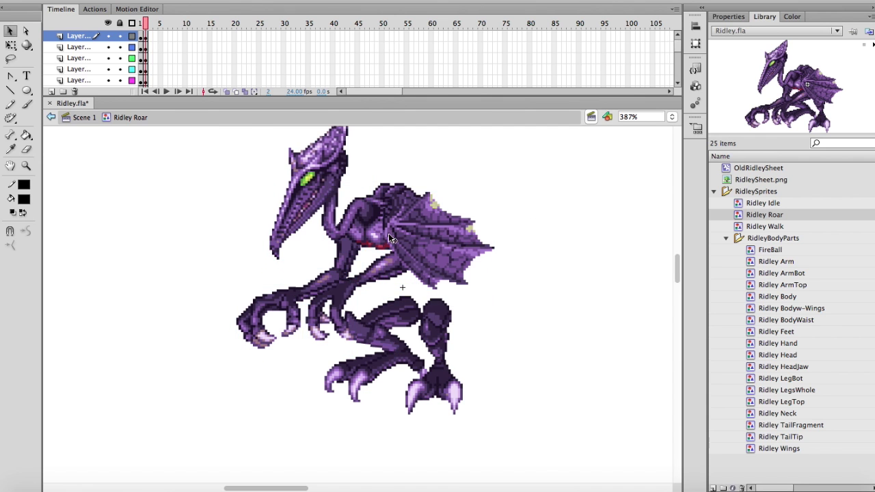
# Rotate the whole upper body slightly clockwise at frame 2 with Free Transform so the chest and head tilt up.
pyautogui.click(378, 205)
pyautogui.click(10, 45)
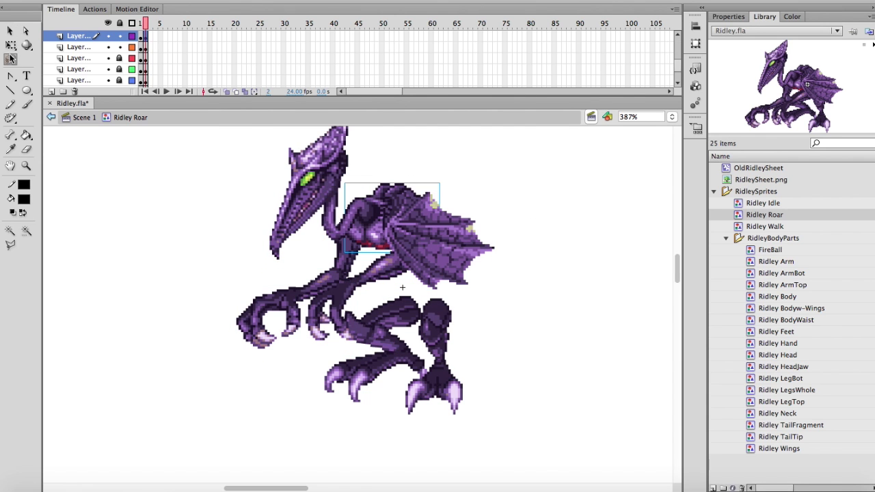
pyautogui.moveTo(180, 183); pyautogui.dragTo(461, 311)
pyautogui.scroll(2, 506, 176)
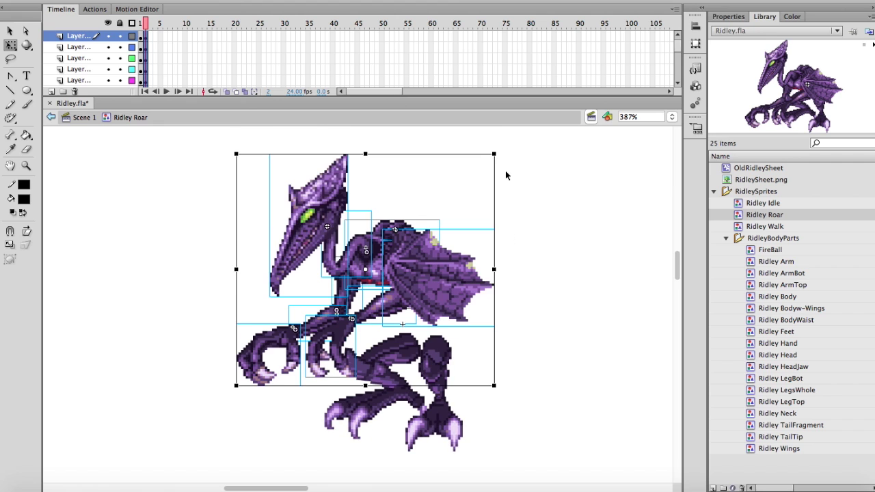
pyautogui.moveTo(496, 152); pyautogui.dragTo(513, 192)
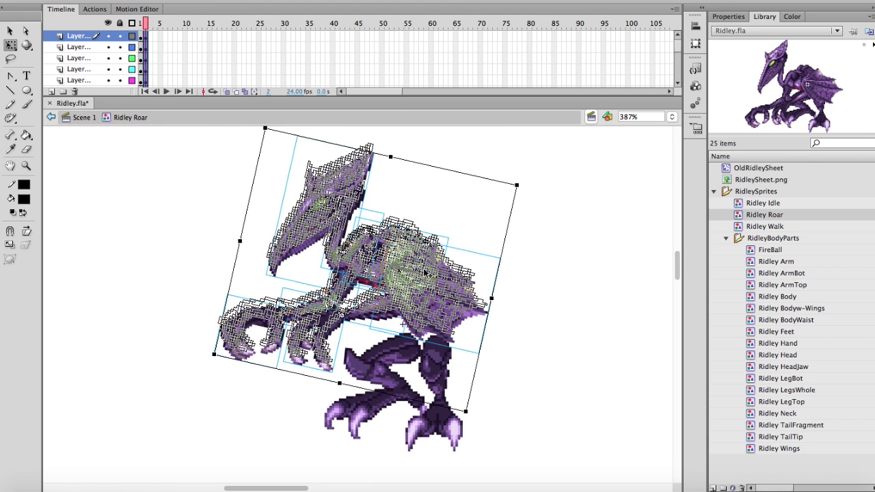
pyautogui.click(537, 285)
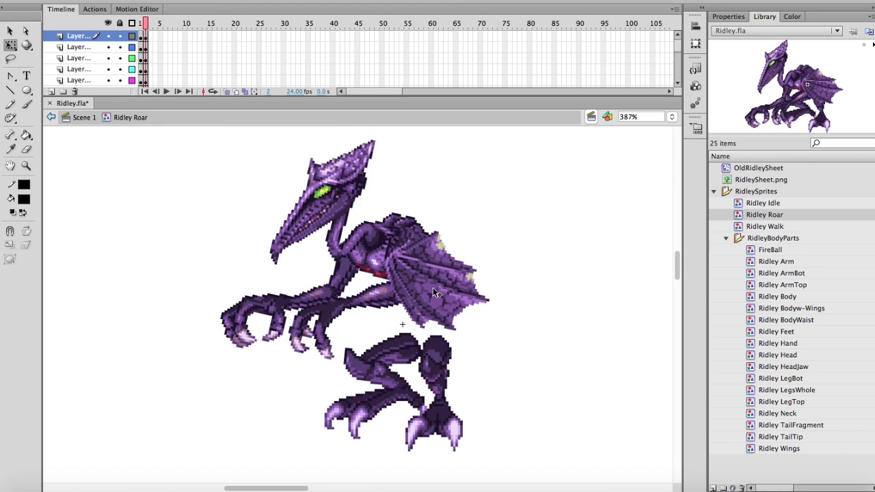
# Set the Ridley Wings instance to show its frame 1, the raised red wing.
pyautogui.click(433, 287)
pyautogui.click(729, 19)
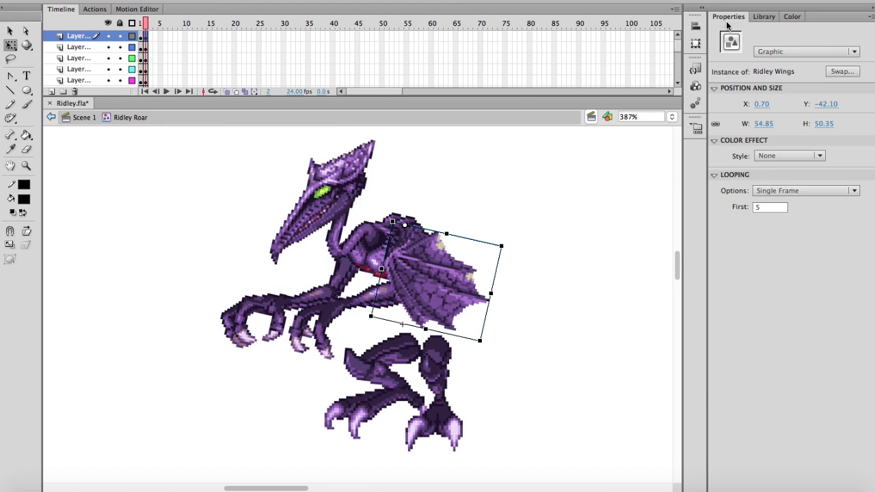
pyautogui.doubleClick(782, 208)
pyautogui.write('7')
pyautogui.press('BackSpace')
pyautogui.write('1')
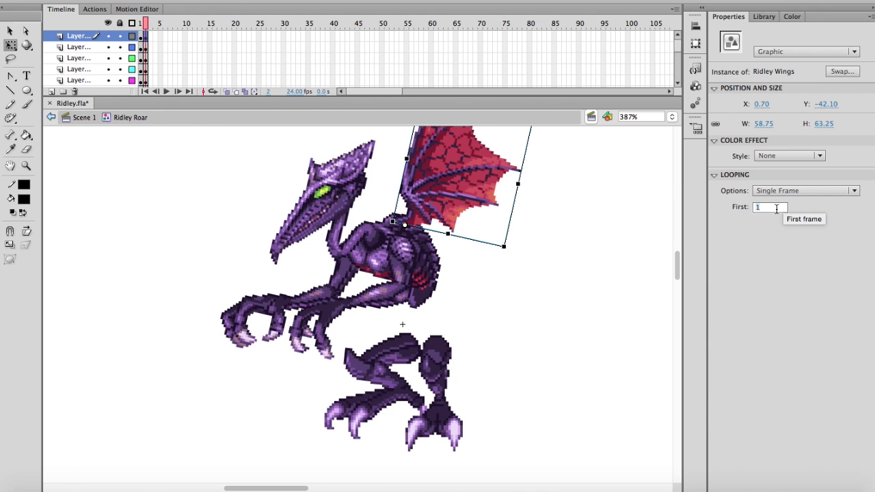
# Rotate the near upper arm backward and reposition its forearm to hang down from the elbow.
pyautogui.click(408, 274)
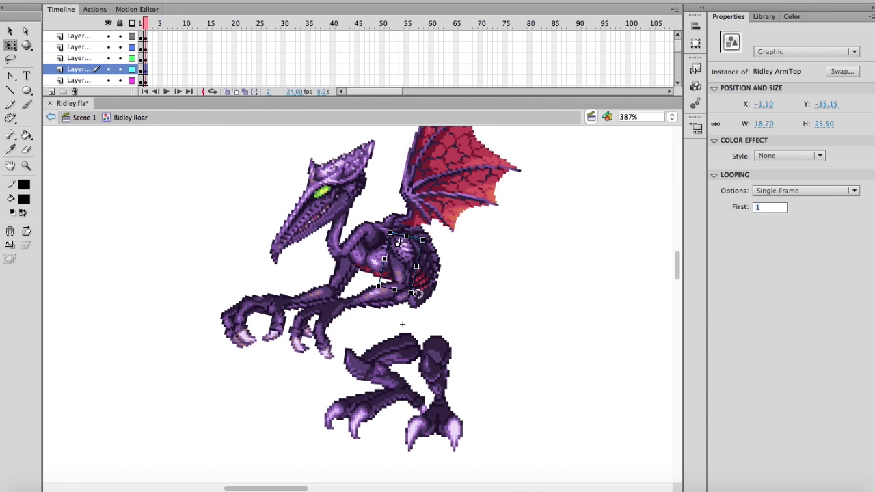
pyautogui.click(367, 301)
pyautogui.moveTo(442, 304); pyautogui.dragTo(462, 273)
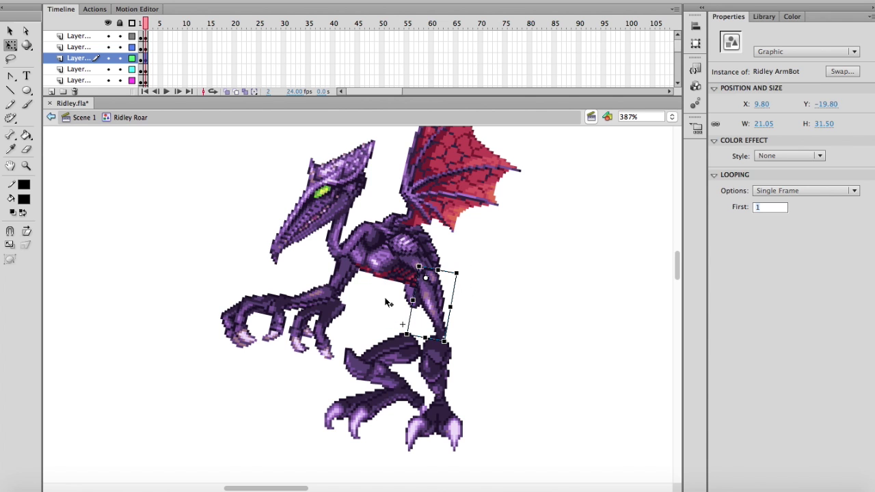
# Move the near hand out behind the repositioned forearm and set its first frame to 1.
pyautogui.moveTo(328, 311)
pyautogui.mouseDown()
pyautogui.moveTo(433, 343)
pyautogui.moveTo(472, 338)
pyautogui.moveTo(500, 368)
pyautogui.moveTo(476, 339)
pyautogui.moveTo(488, 315)
pyautogui.mouseUp()
pyautogui.doubleClick(759, 207)
pyautogui.write('3')
pyautogui.press('Return')
pyautogui.write('1')
pyautogui.press('Return')
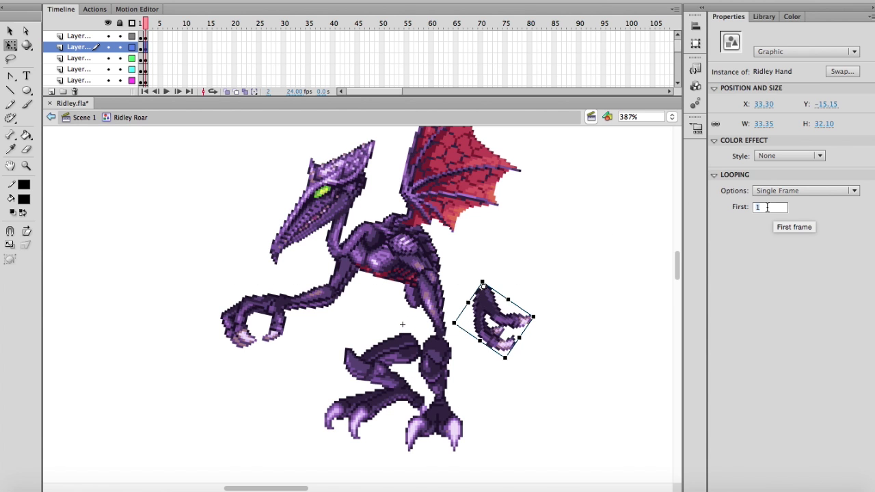
# Compare frames 5, 4 and 3 of the near hand and set its first frame to 4.
pyautogui.write('5')
pyautogui.press('Return')
pyautogui.write('4')
pyautogui.press('Return')
pyautogui.write('3')
pyautogui.press('Return')
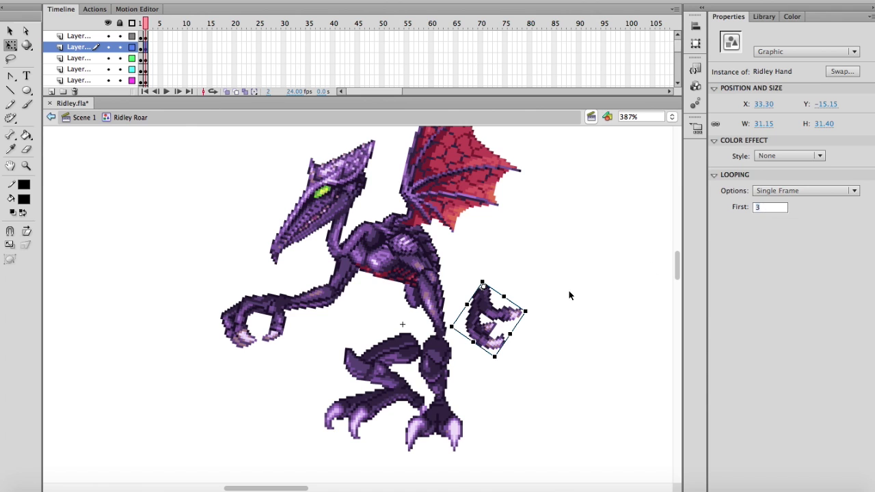
pyautogui.write('5')
pyautogui.press('Return')
pyautogui.write('4')
pyautogui.press('Return')
pyautogui.write('3')
pyautogui.press('Return')
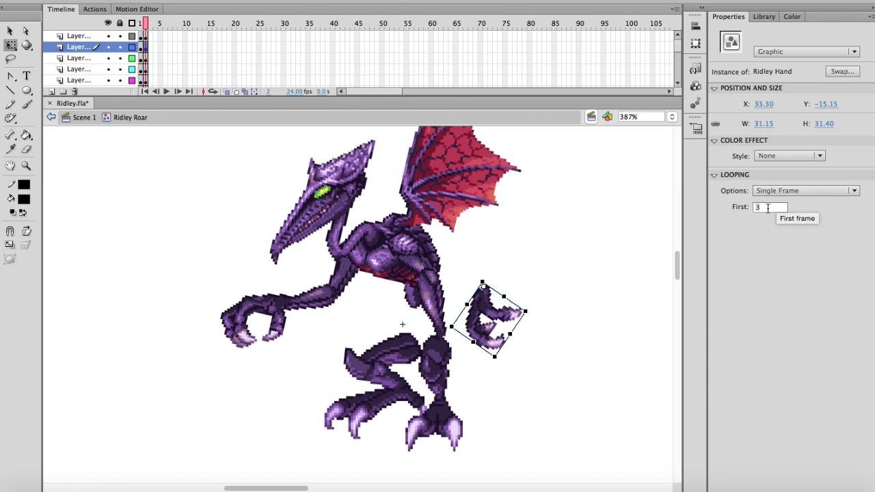
pyautogui.write('4')
pyautogui.press('Return')
# Flip the near hand horizontally and attach it to the end of the near forearm.
pyautogui.click(190, 0)
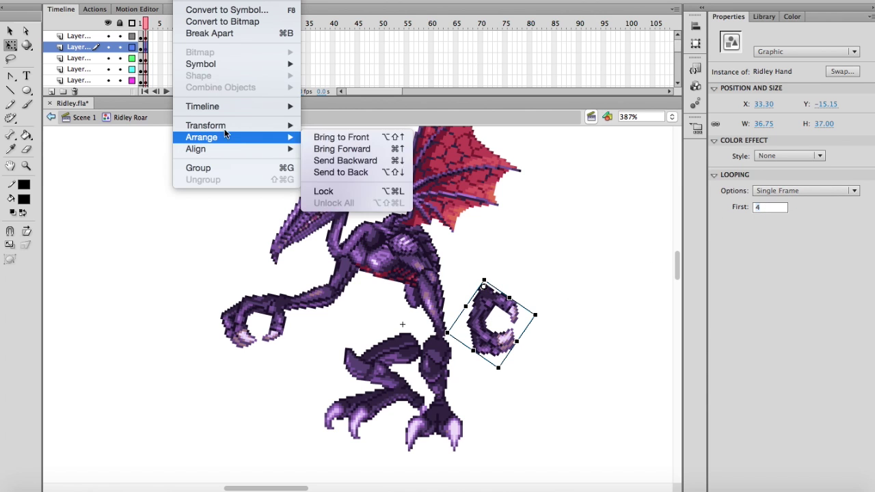
pyautogui.moveTo(260, 129)
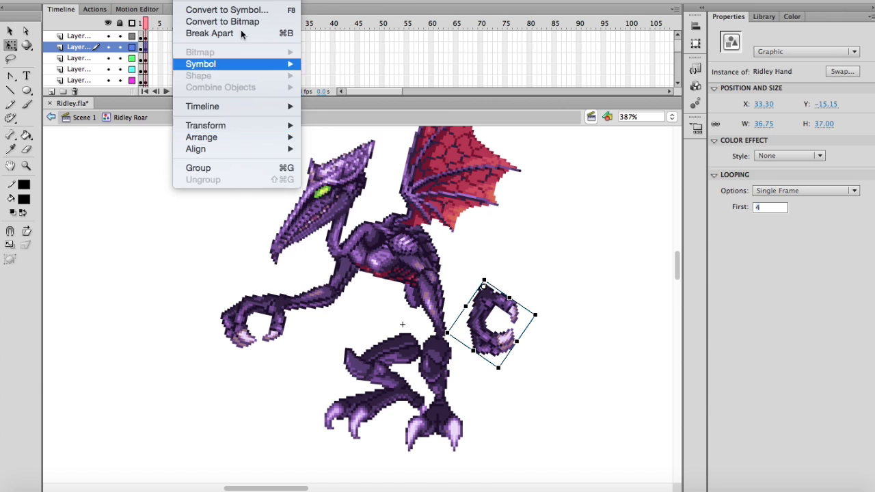
pyautogui.moveTo(157, 1)
pyautogui.moveTo(189, 1)
pyautogui.moveTo(232, 125)
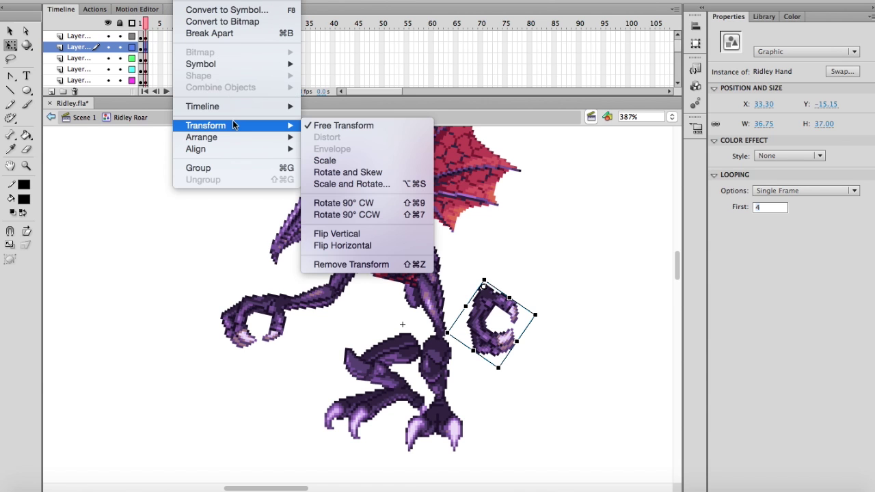
pyautogui.click(387, 246)
pyautogui.moveTo(486, 313); pyautogui.dragTo(445, 357)
pyautogui.click(396, 315)
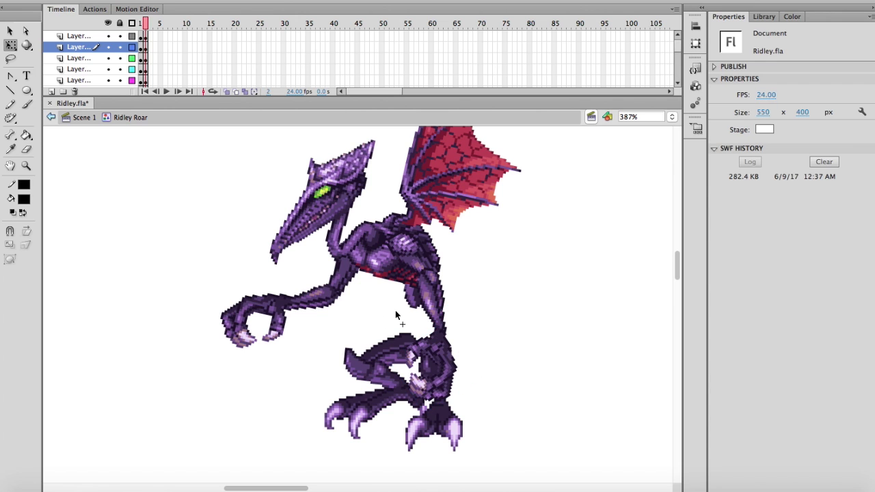
# Rotate the far upper arm slightly, angle its forearm further downward, and keep the hand attached at the wrist.
pyautogui.click(343, 281)
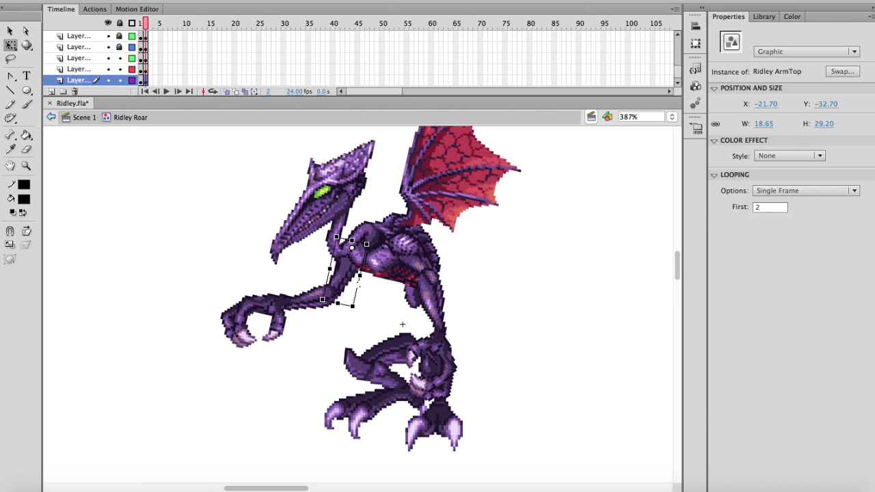
pyautogui.moveTo(357, 309); pyautogui.dragTo(349, 311)
pyautogui.click(308, 303)
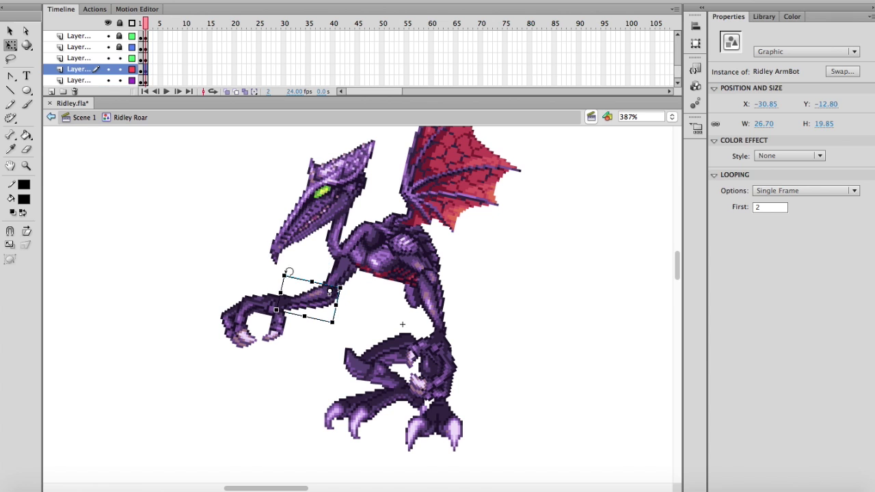
pyautogui.moveTo(288, 272); pyautogui.dragTo(268, 326)
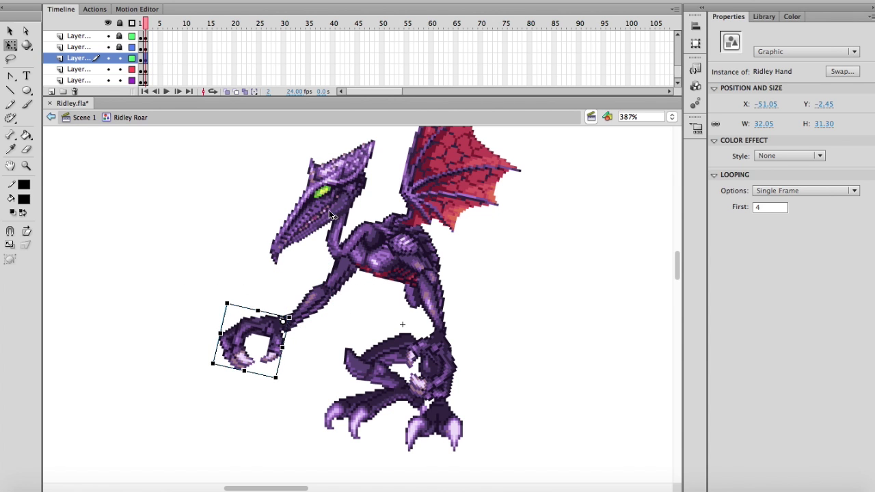
# Preview other frames of the Ridley Neck instance, set it to frame 2, and rotate the neck slightly forward.
pyautogui.click(336, 235)
pyautogui.scroll(3, 767, 210)
pyautogui.scroll(-1, 766, 209)
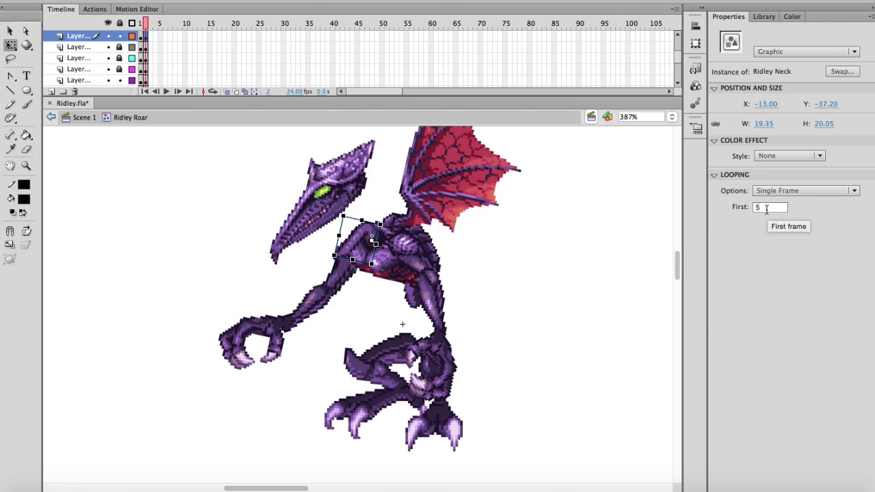
pyautogui.scroll(1, 767, 210)
pyautogui.scroll(1, 766, 210)
pyautogui.scroll(1, 767, 210)
pyautogui.scroll(-1, 766, 210)
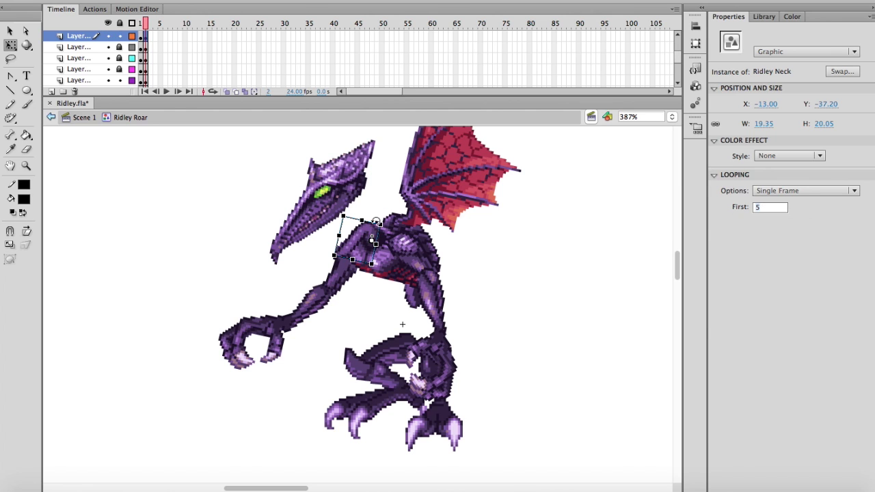
pyautogui.scroll(-3, 770, 208)
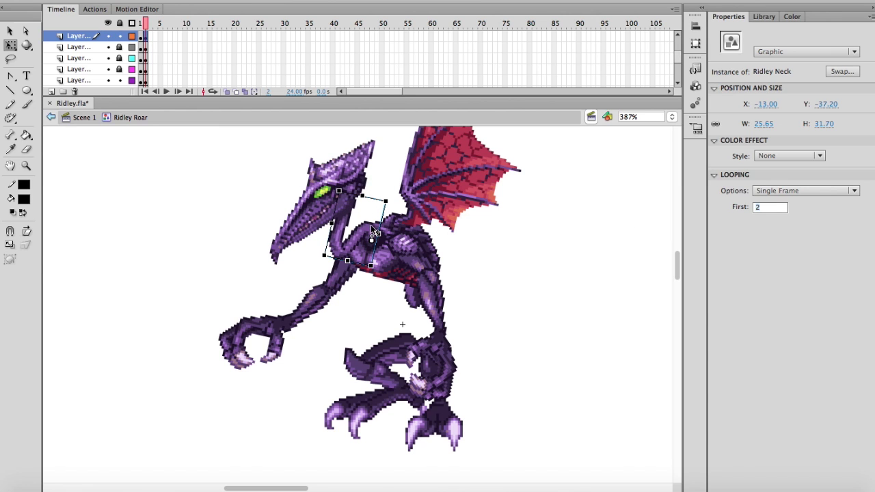
pyautogui.moveTo(389, 199); pyautogui.dragTo(376, 197)
# Move the head down and forward onto the neck and set its first frame to 4, the open-mouthed head.
pyautogui.moveTo(359, 181); pyautogui.dragTo(344, 199)
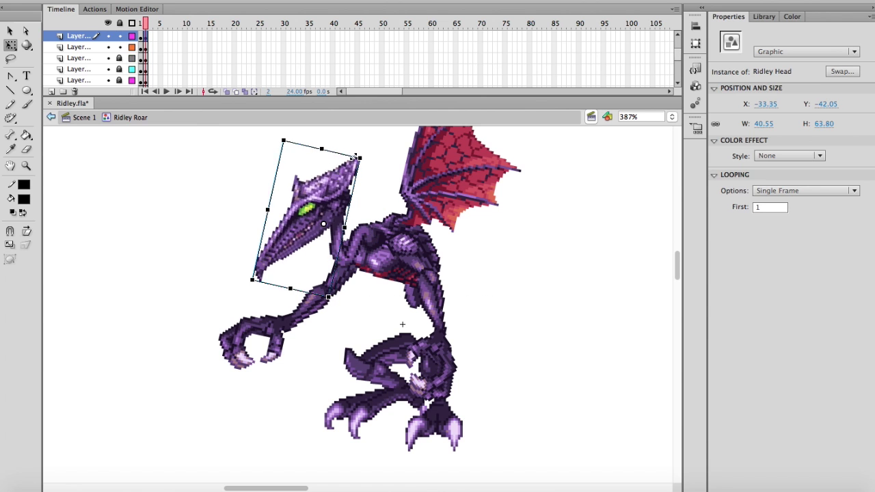
pyautogui.doubleClick(780, 207)
pyautogui.write('4')
pyautogui.press('Return')
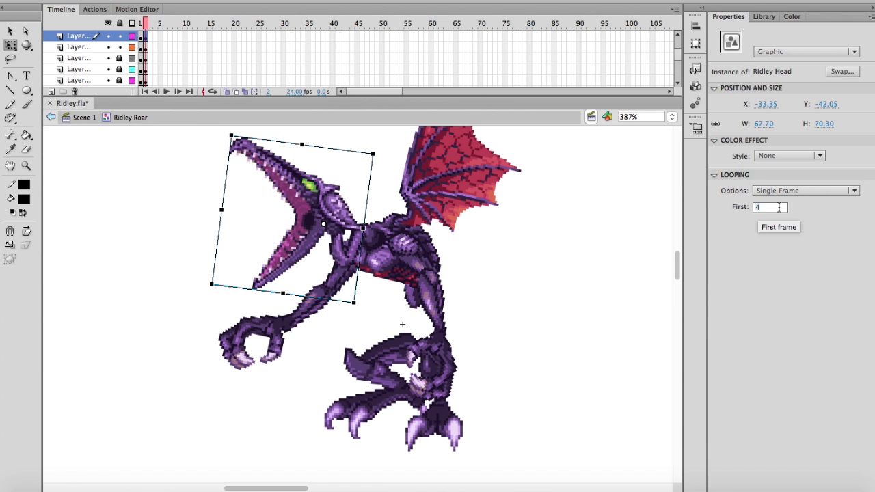
pyautogui.click(561, 237)
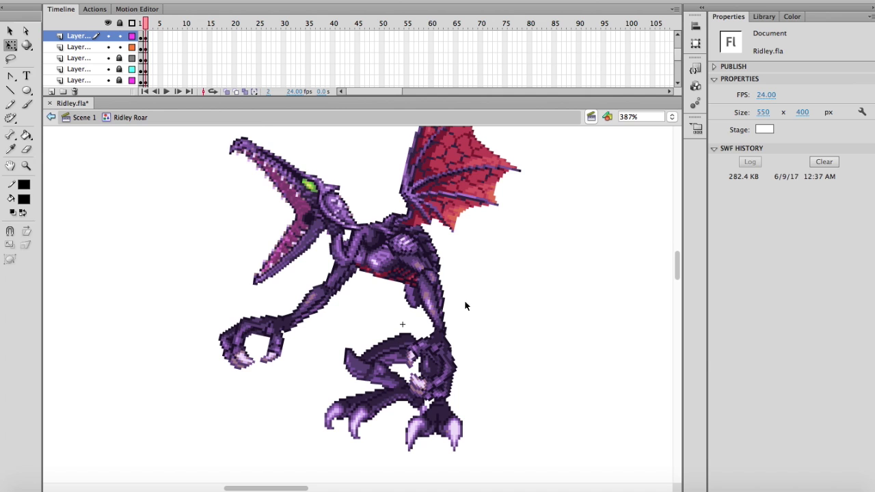
# Unlock all layers, rotate the forward leg's thigh to hang more steeply, and undo the accidental move of the near hand.
pyautogui.scroll(-1, 477, 306)
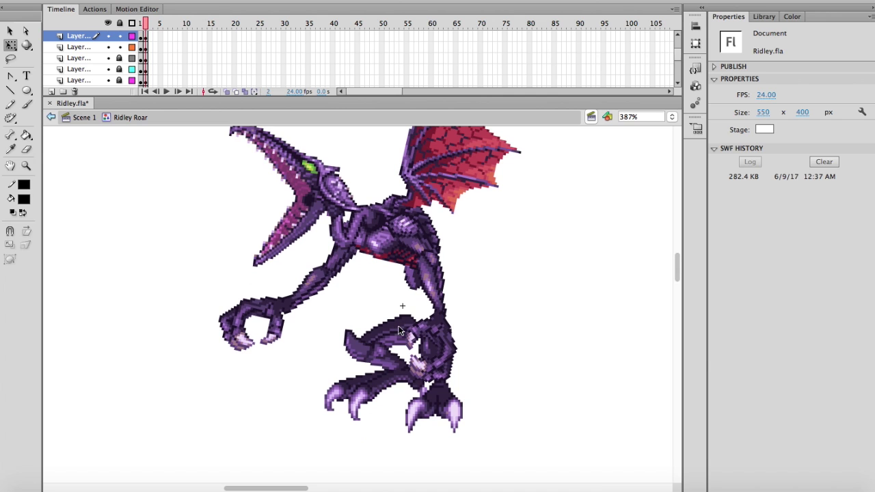
pyautogui.doubleClick(120, 24)
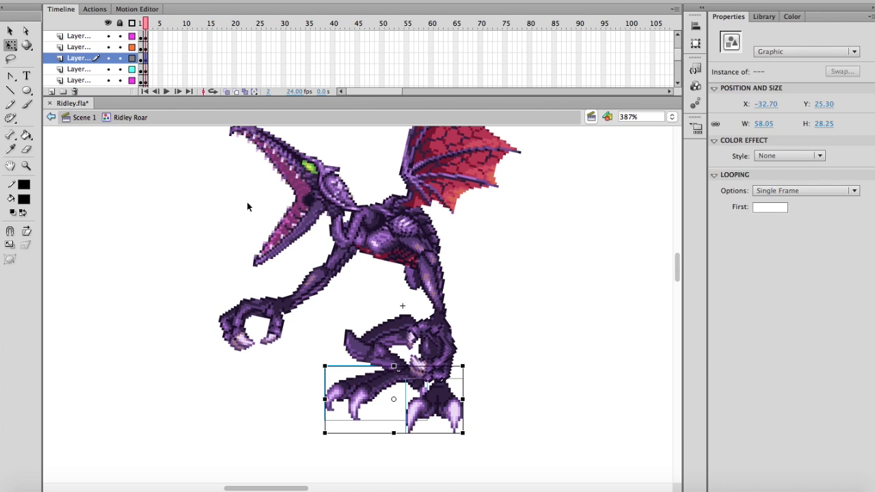
pyautogui.click(380, 319)
pyautogui.click(413, 329)
pyautogui.moveTo(424, 315); pyautogui.dragTo(412, 310)
pyautogui.moveTo(410, 347); pyautogui.dragTo(393, 298)
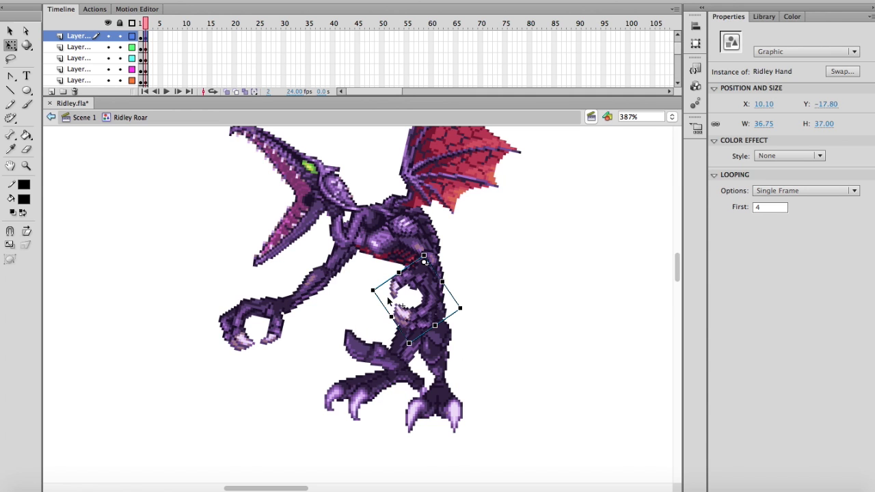
pyautogui.press('super+z')
# Move the forward leg's thigh up to the hip beneath the torso.
pyautogui.click(395, 321)
pyautogui.click(406, 336)
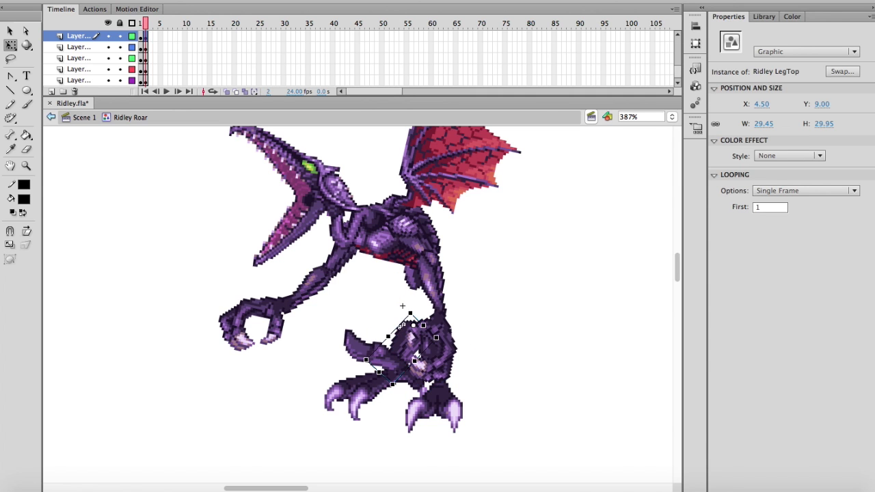
pyautogui.hotkey('shift', 'Up')
pyautogui.hotkey('shift', 'Up')
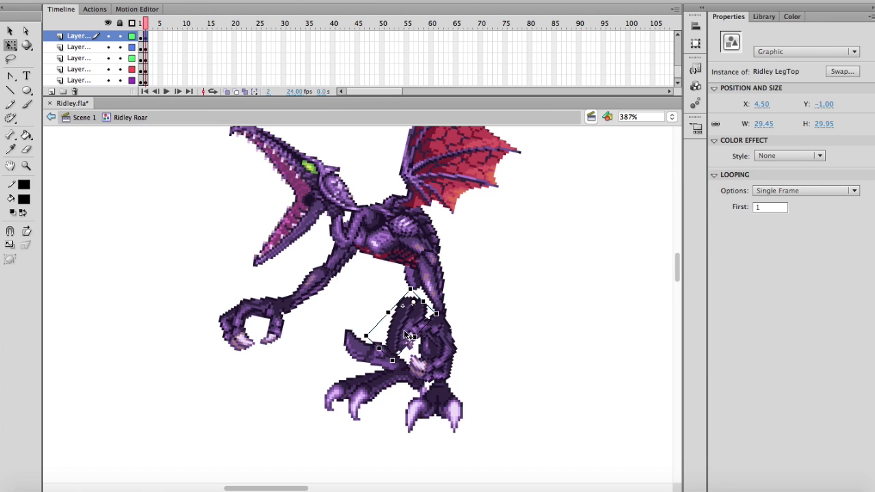
pyautogui.moveTo(407, 307); pyautogui.dragTo(397, 273)
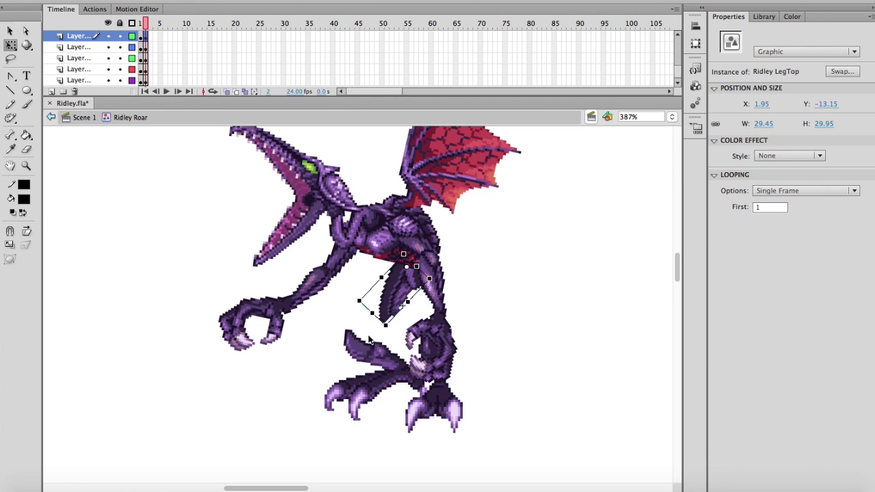
# Move the forward leg's lower part up to the knee and rotate it to connect the thigh with the foot.
pyautogui.click(384, 335)
pyautogui.moveTo(418, 334); pyautogui.dragTo(396, 343)
pyautogui.moveTo(396, 343); pyautogui.dragTo(395, 360)
pyautogui.moveTo(385, 294); pyautogui.dragTo(378, 296)
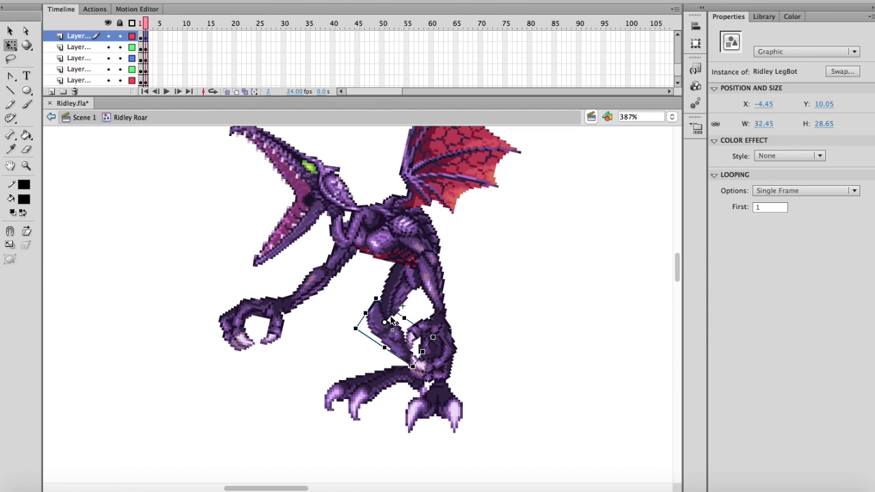
pyautogui.moveTo(394, 335)
pyautogui.mouseDown()
pyautogui.moveTo(385, 324)
pyautogui.moveTo(424, 328)
pyautogui.moveTo(392, 351)
pyautogui.moveTo(397, 319)
pyautogui.mouseUp()
pyautogui.click(400, 310)
# Select the whole upper body including both hands and nudge it about 5 px down and slightly forward.
pyautogui.moveTo(156, 162); pyautogui.dragTo(479, 268)
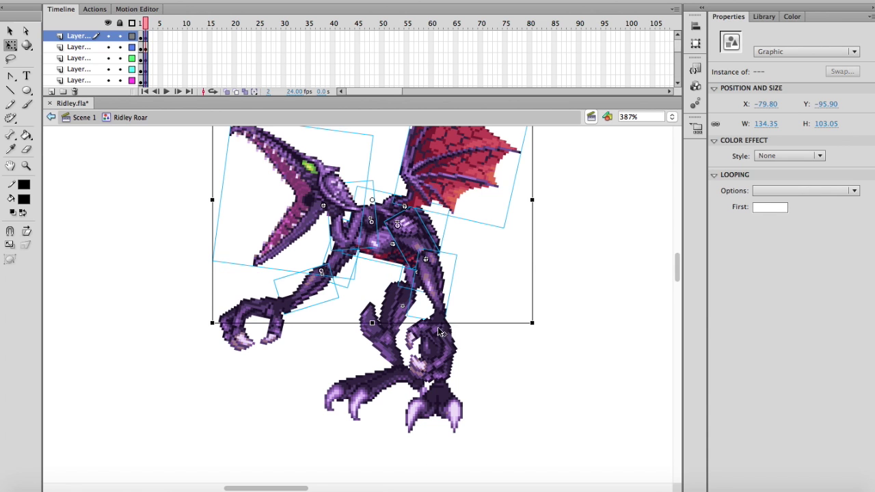
pyautogui.keyDown('shift'); pyautogui.click(244, 322); pyautogui.keyUp('shift')
pyautogui.press('Down')
pyautogui.press('Down')
pyautogui.press('Down')
pyautogui.press('Down')
pyautogui.press('Down')
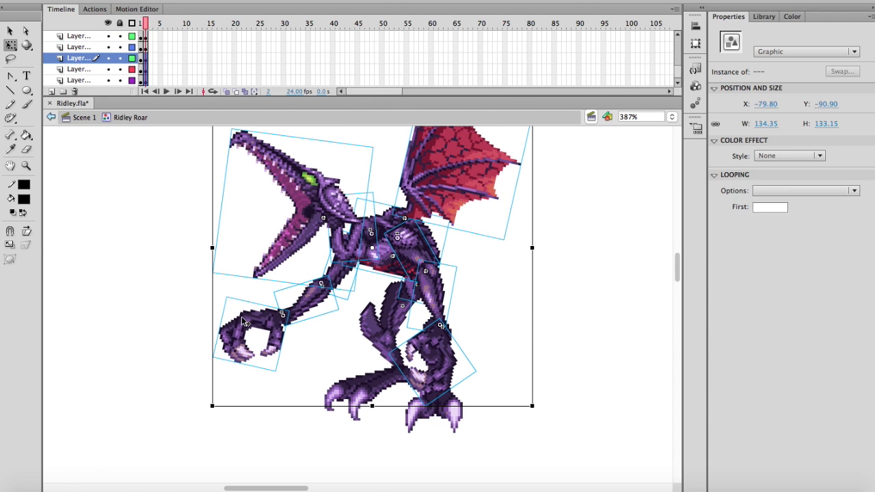
pyautogui.press('Left')
pyautogui.press('Left')
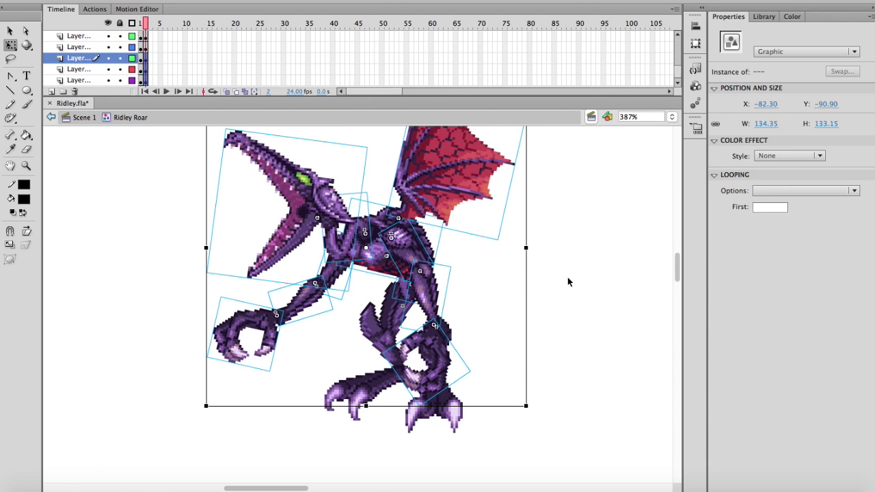
# Pull the back leg's thigh out behind the body, set its first frame to 1, and rotate it to hang downward.
pyautogui.click(536, 314)
pyautogui.click(449, 335)
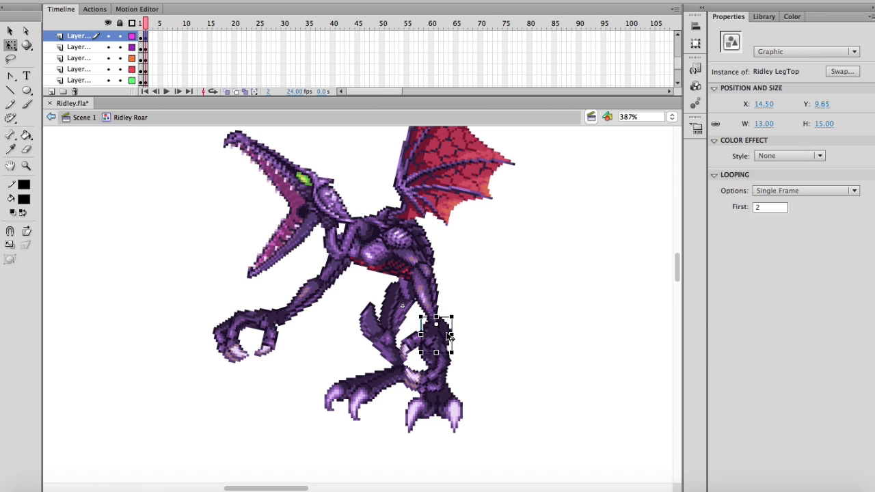
pyautogui.moveTo(449, 336); pyautogui.dragTo(509, 297)
pyautogui.doubleClick(778, 207)
pyautogui.write('1')
pyautogui.press('Return')
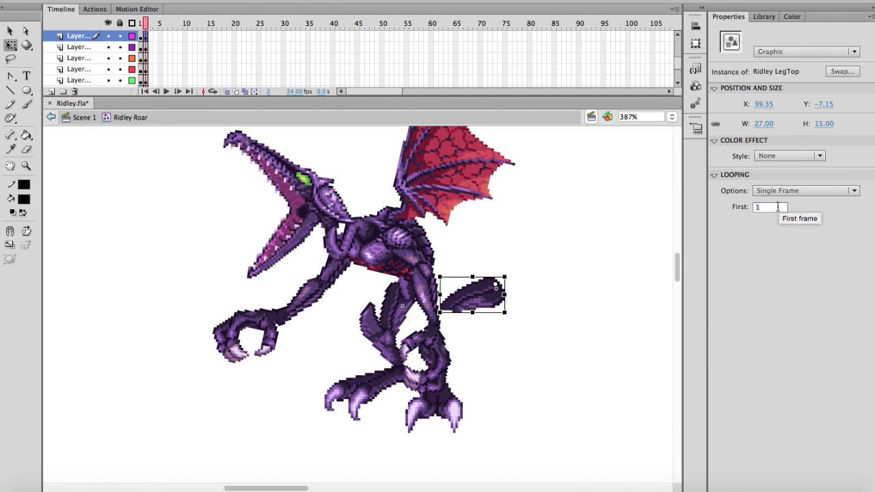
pyautogui.moveTo(512, 276)
pyautogui.mouseDown()
pyautogui.moveTo(514, 286)
pyautogui.moveTo(498, 281)
pyautogui.mouseUp()
# Flip the back leg's thigh horizontally and place it under the hip behind the near forearm, angled almost vertically.
pyautogui.click(193, 0)
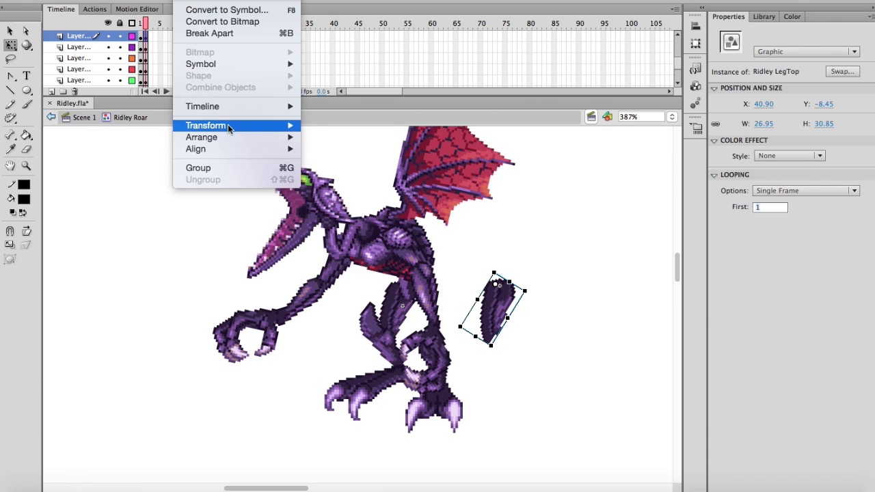
pyautogui.moveTo(229, 126)
pyautogui.click(365, 246)
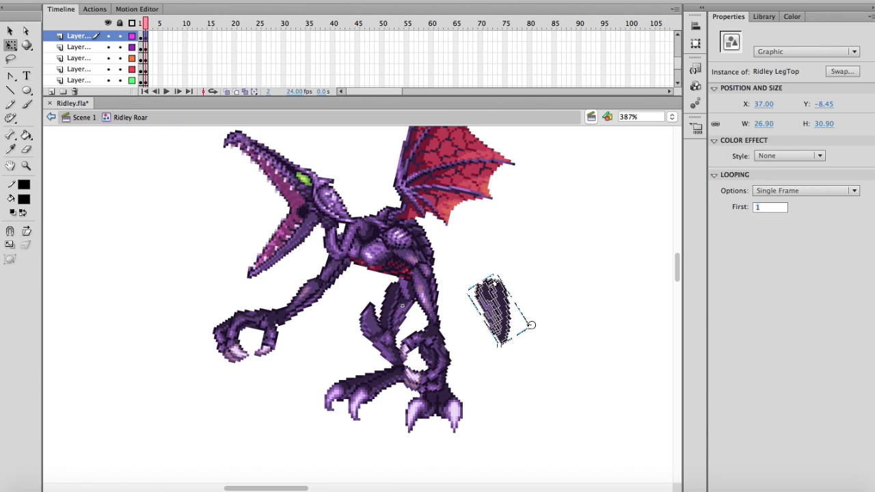
pyautogui.moveTo(494, 307); pyautogui.dragTo(430, 314)
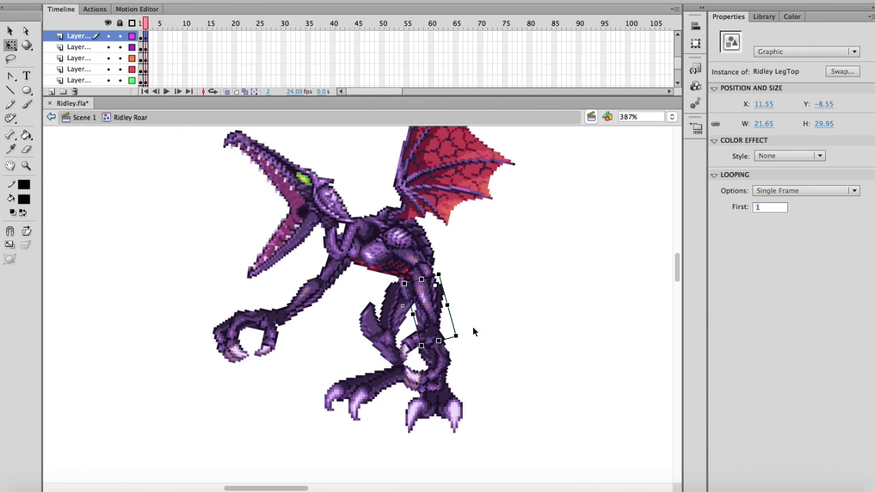
pyautogui.click(448, 354)
pyautogui.moveTo(449, 353); pyautogui.dragTo(446, 339)
pyautogui.press('super+z')
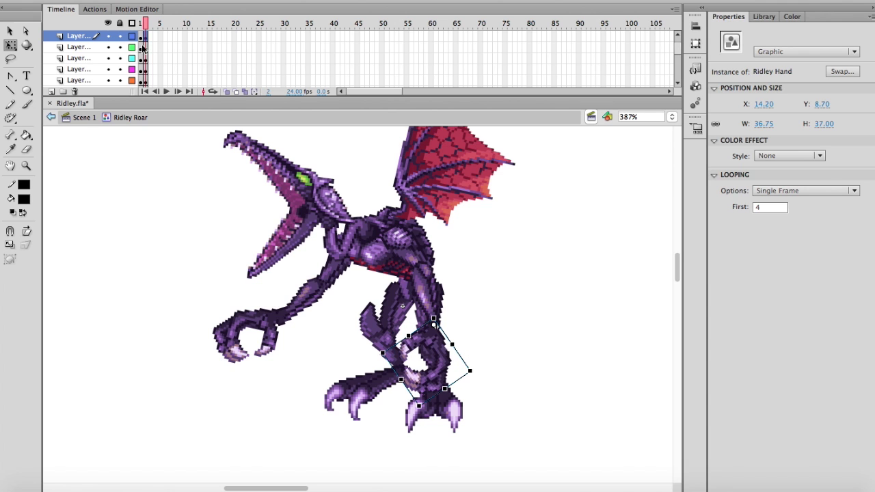
# Hide the three near-arm layers, fit the back leg's lower part between thigh and foot, and show all layers again.
pyautogui.moveTo(107, 36); pyautogui.dragTo(108, 58)
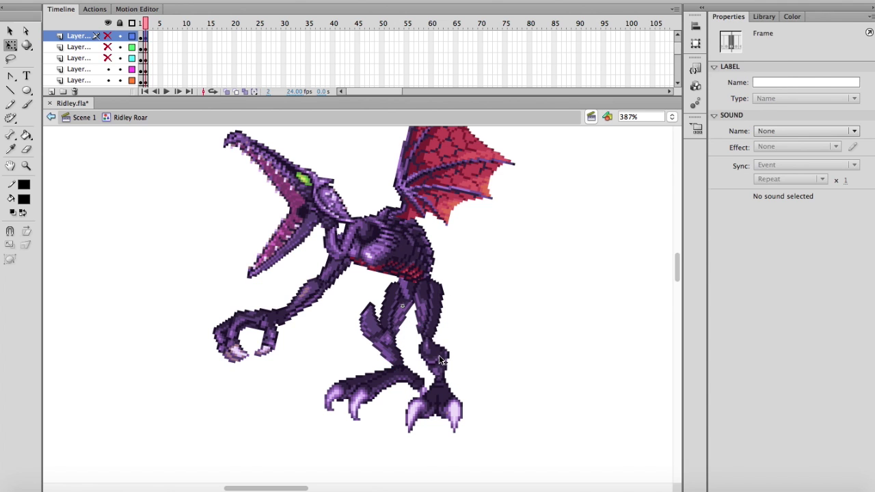
pyautogui.click(440, 360)
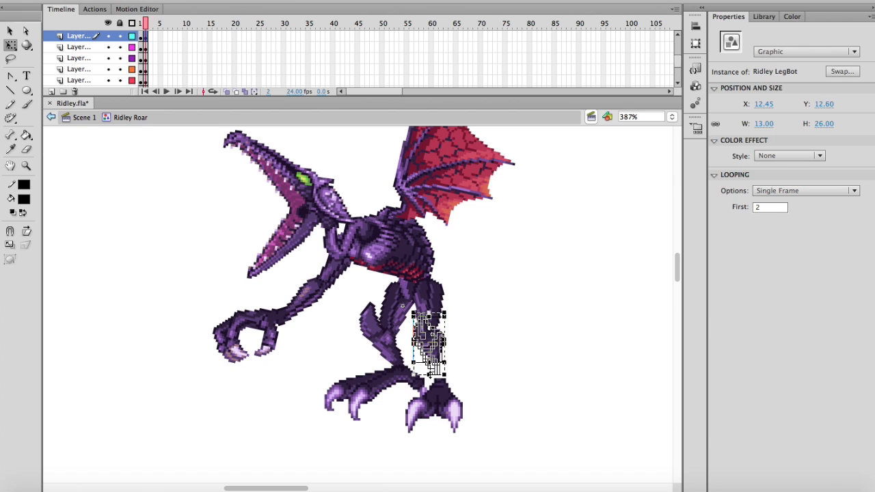
pyautogui.moveTo(441, 360); pyautogui.dragTo(442, 368)
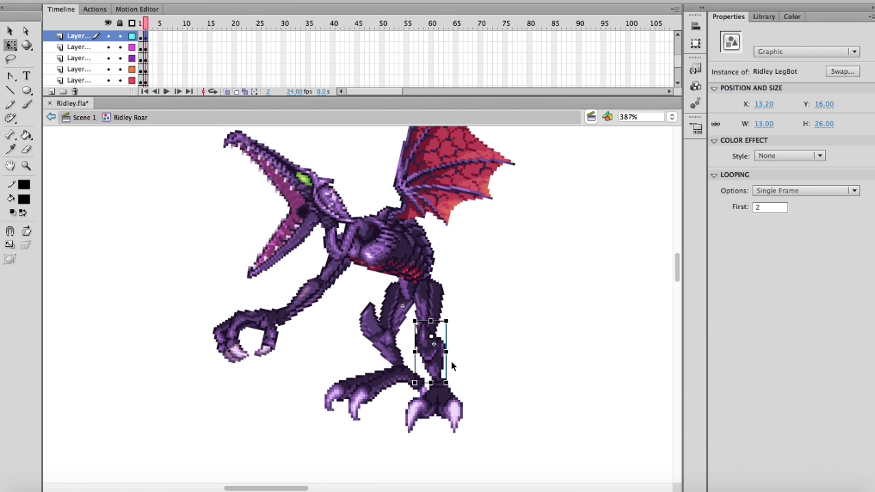
pyautogui.click(108, 23)
pyautogui.click(108, 24)
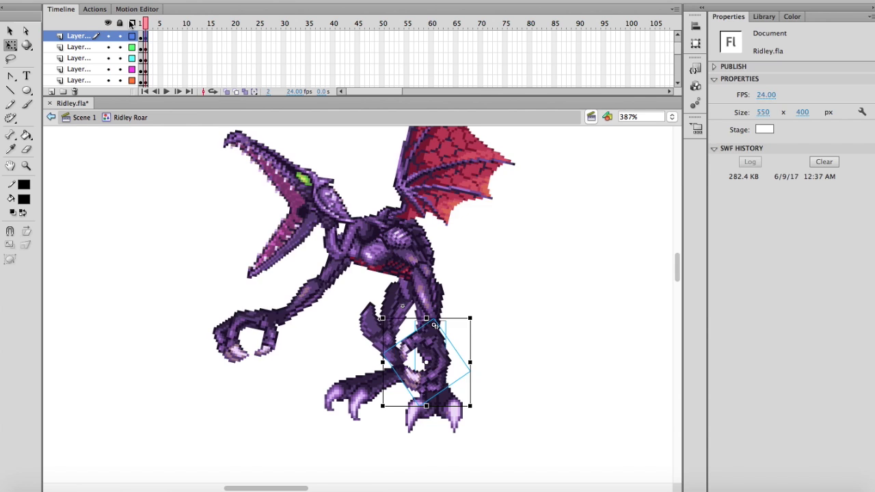
# Return to frame 1 of the roar animation and open the Ridley Arm symbol to examine its frames.
pyautogui.moveTo(145, 25)
pyautogui.mouseDown()
pyautogui.moveTo(144, 56)
pyautogui.moveTo(142, 8)
pyautogui.mouseUp()
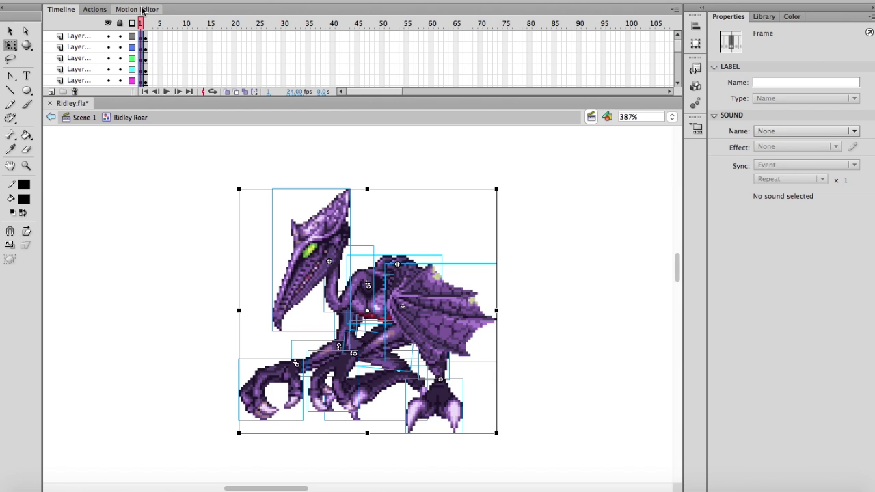
pyautogui.click(764, 16)
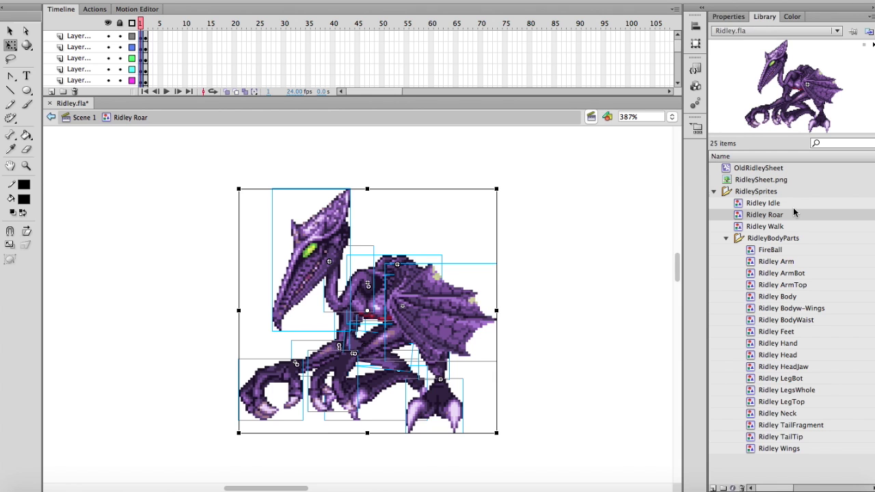
pyautogui.doubleClick(753, 265)
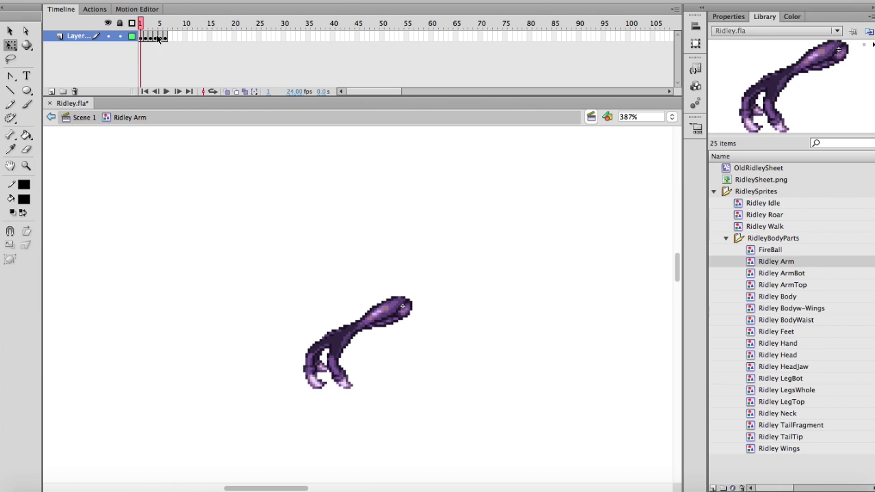
pyautogui.press('Return')
pyautogui.click(728, 15)
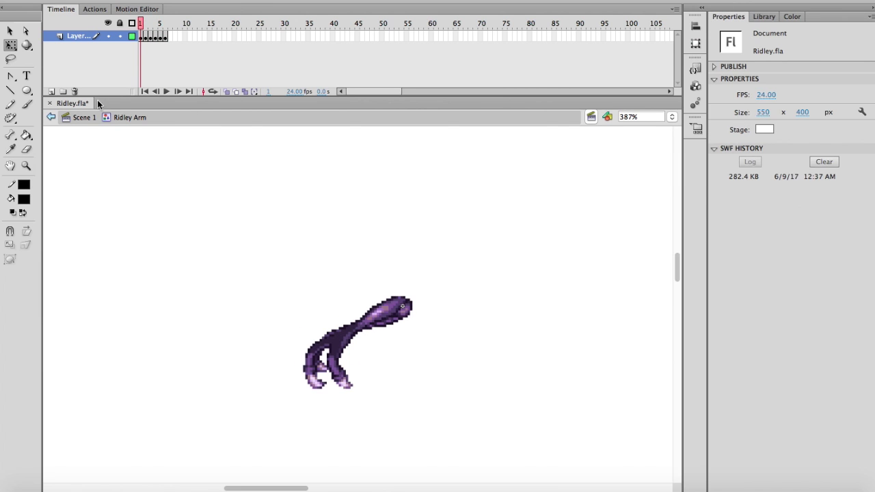
# Try out a Ridley Roar instance beside the sprite sheet in Scene 1, checking its looping options before deleting it.
pyautogui.click(84, 117)
pyautogui.click(763, 17)
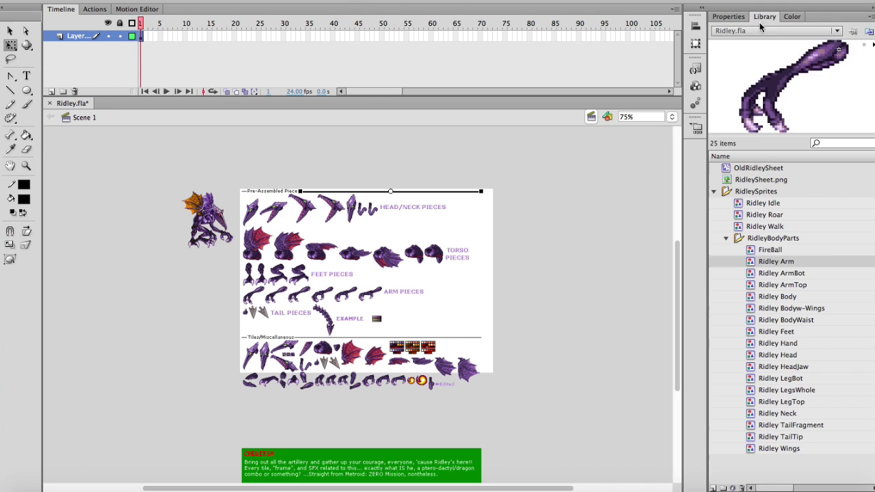
pyautogui.moveTo(762, 215); pyautogui.dragTo(605, 226)
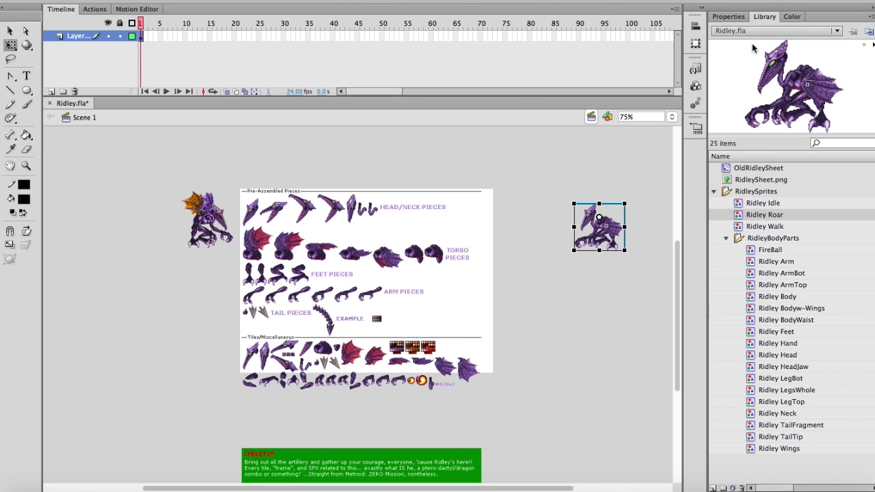
pyautogui.click(728, 16)
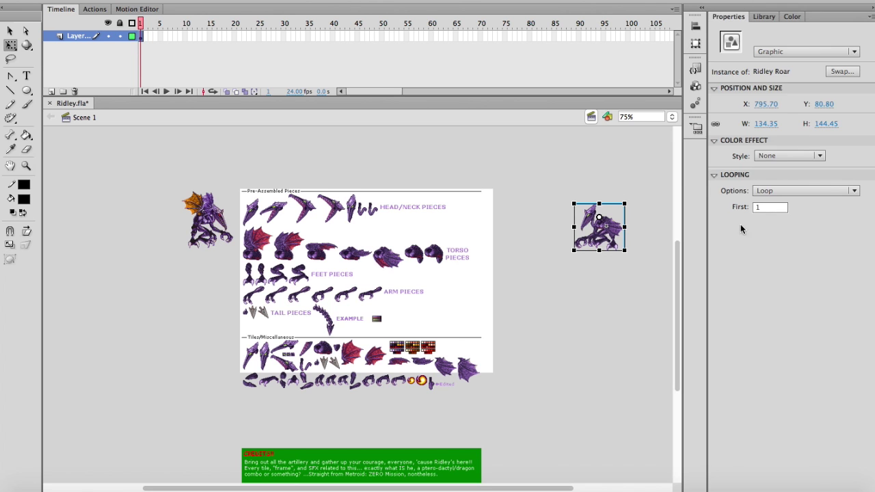
pyautogui.click(799, 192)
pyautogui.click(857, 249)
pyautogui.click(763, 17)
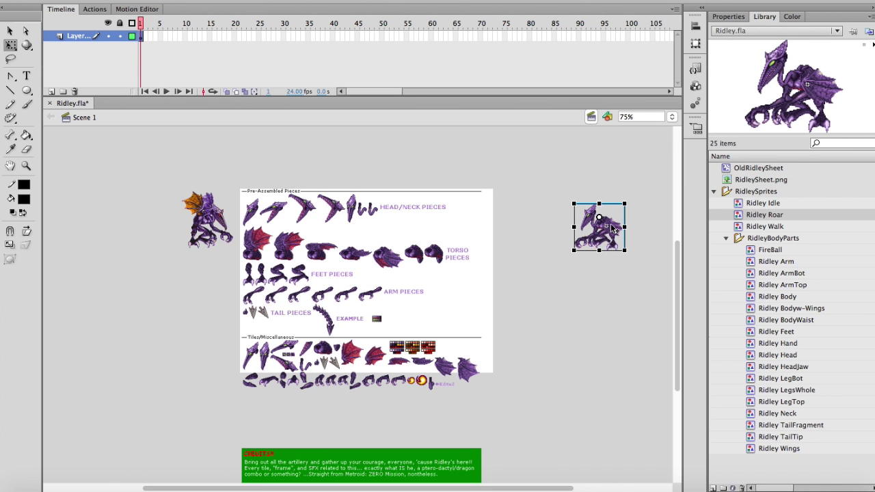
pyautogui.press('Delete')
# Open the Ridley Roar symbol for editing and deselect all of its body parts at frame 1.
pyautogui.doubleClick(738, 215)
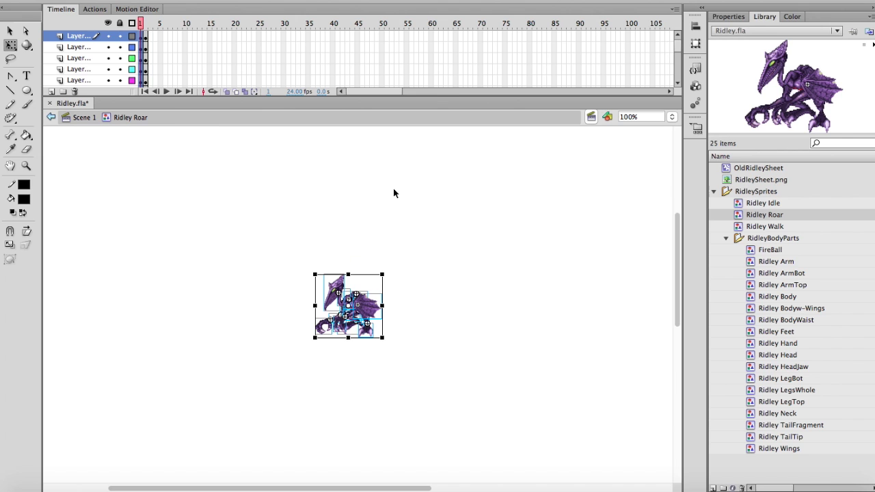
pyautogui.click(26, 166)
pyautogui.moveTo(283, 273); pyautogui.dragTo(417, 398)
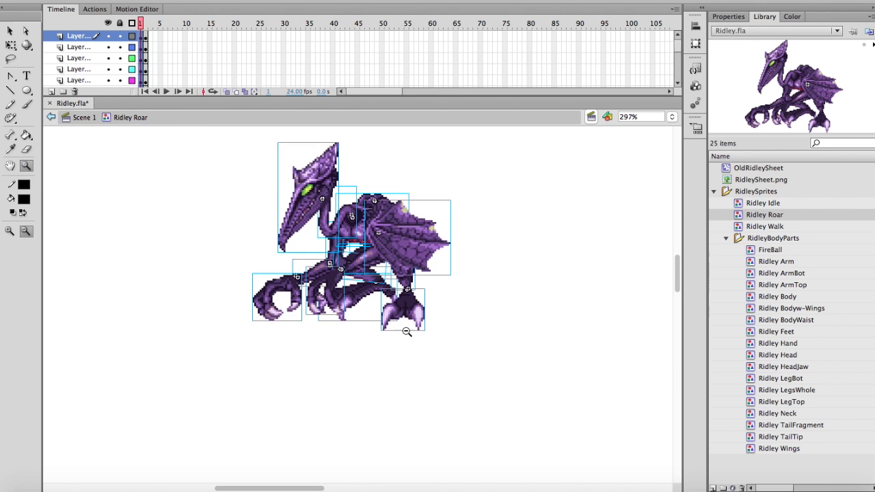
pyautogui.click(8, 34)
pyautogui.click(150, 227)
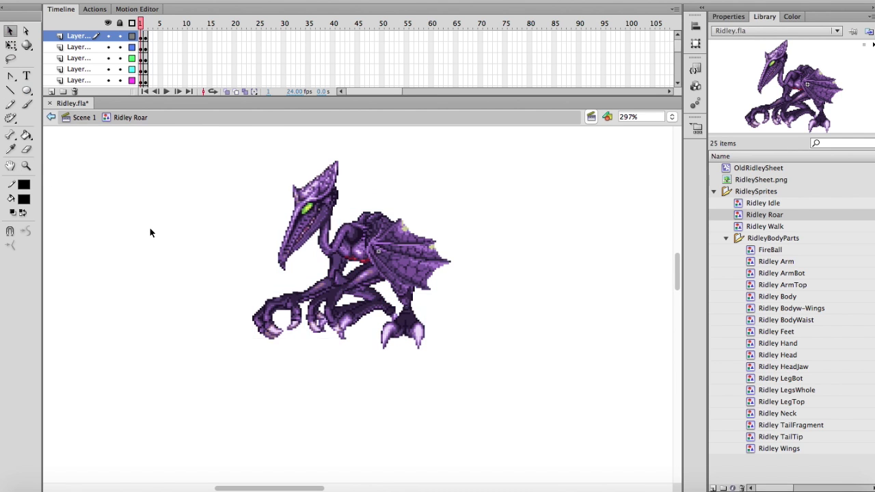